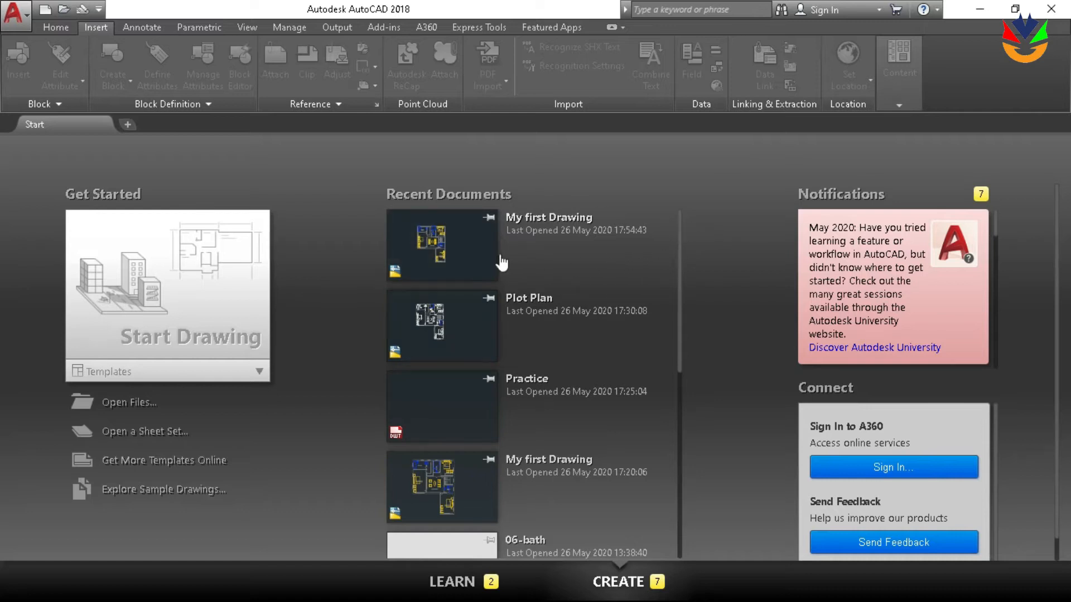
# Open the most recent My first Drawing file as a normal drawing, declining the Block Editor
pyautogui.click(464, 263)
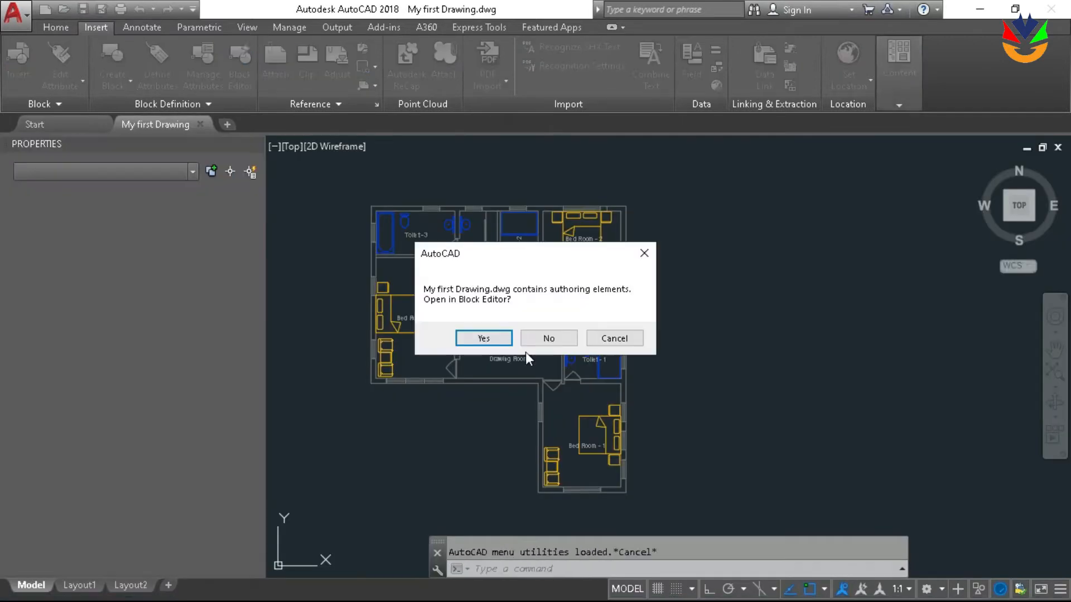
pyautogui.click(541, 339)
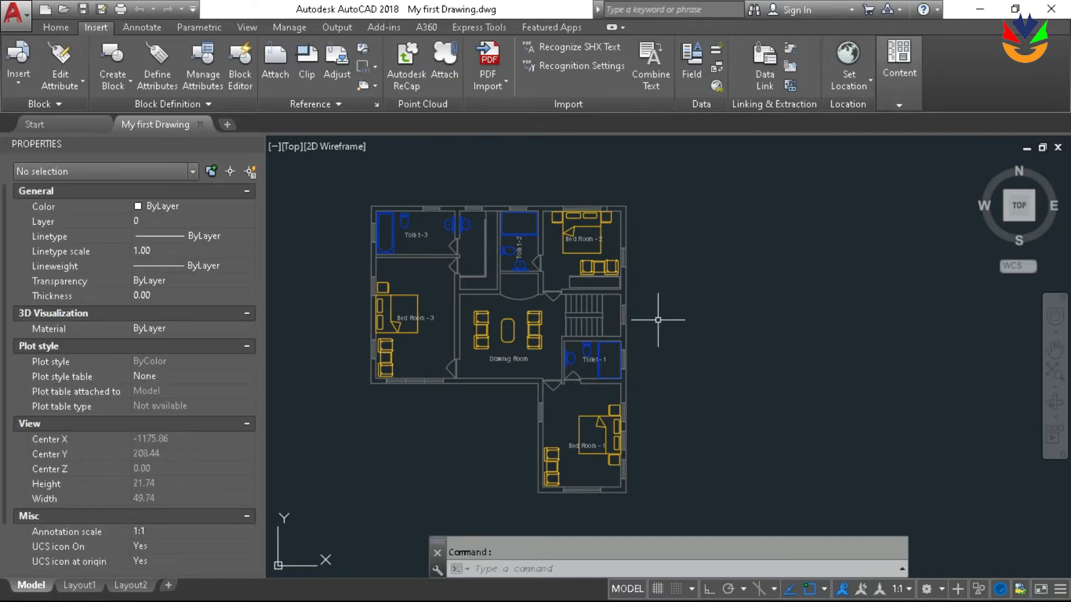
pyautogui.moveTo(717, 298); pyautogui.dragTo(745, 293, button='middle')
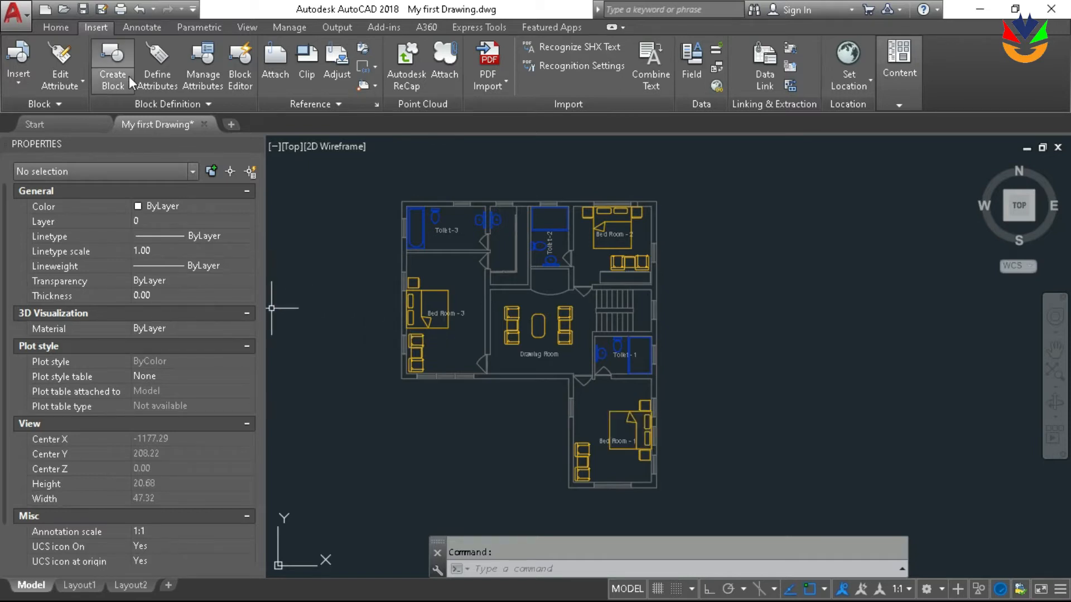
# Start the Export command, choose the Block Drawing folder as destination and set the file type to Block (*.dwg)
pyautogui.write('export')
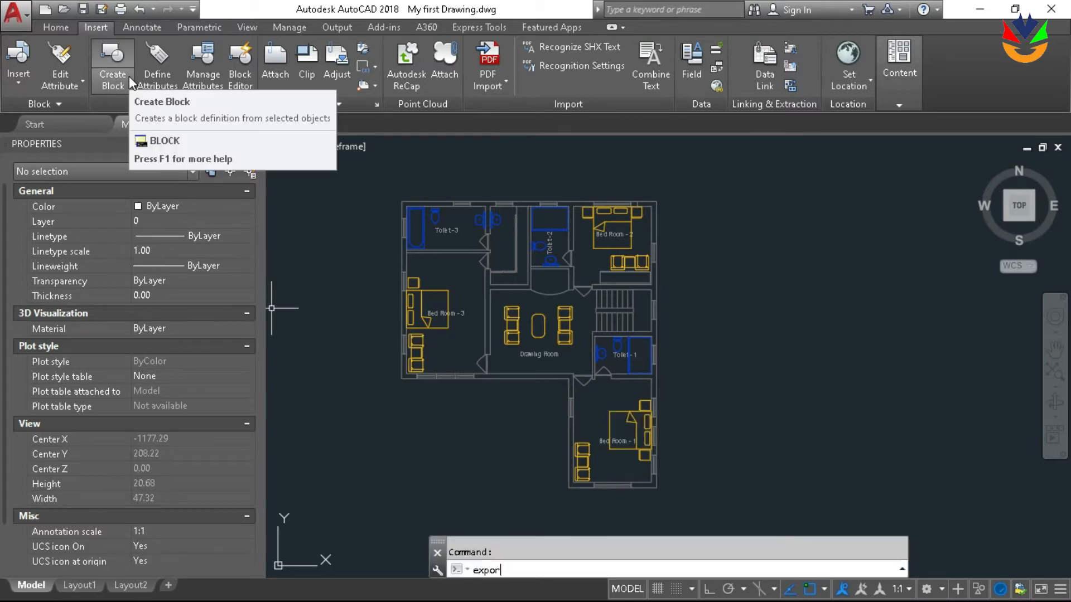
pyautogui.press('Return')
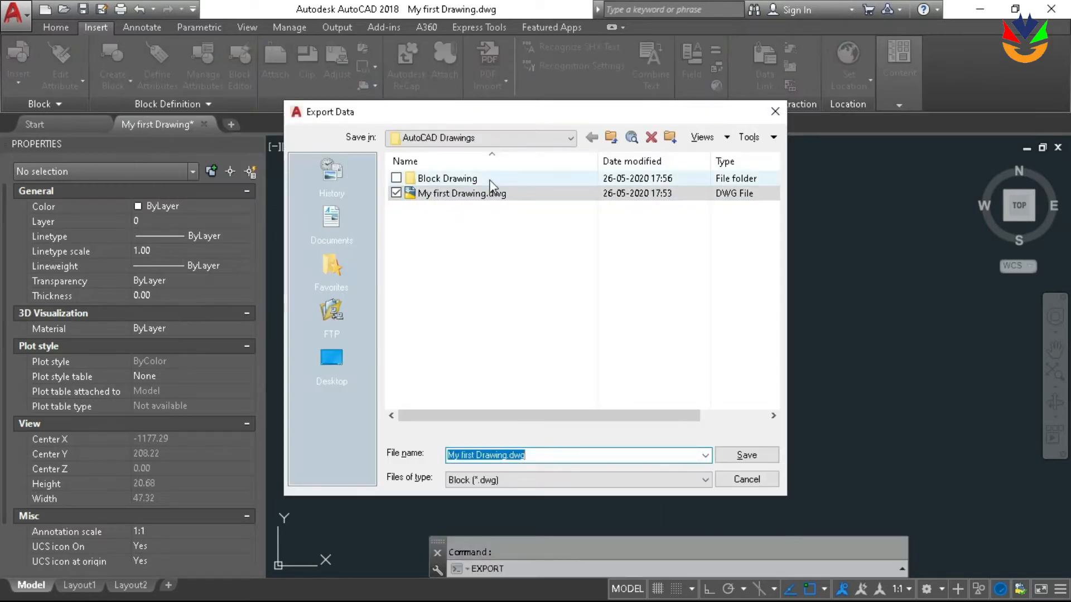
pyautogui.doubleClick(489, 177)
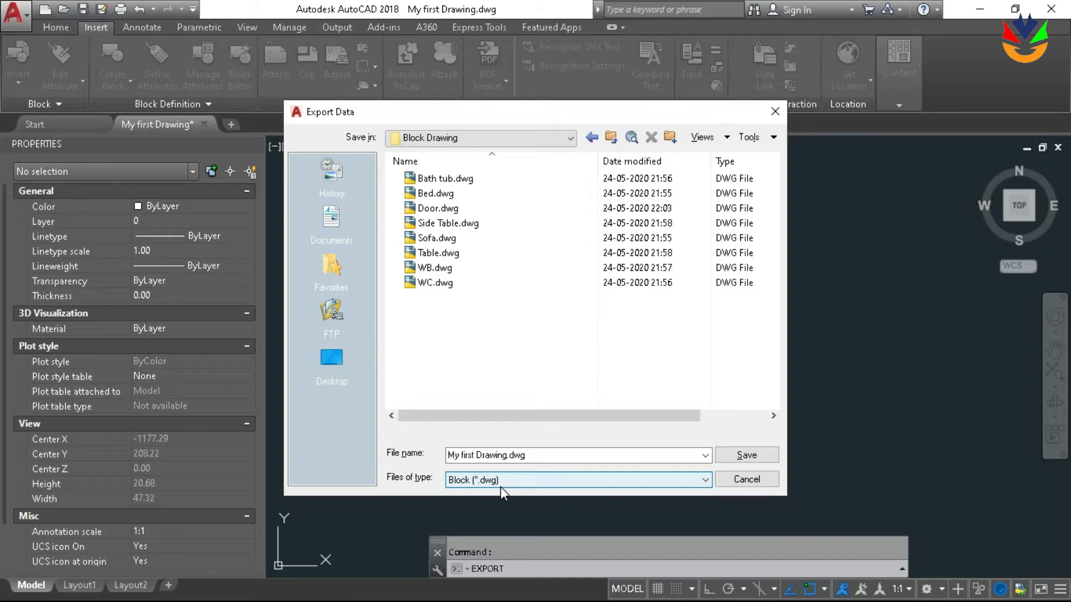
pyautogui.click(500, 487)
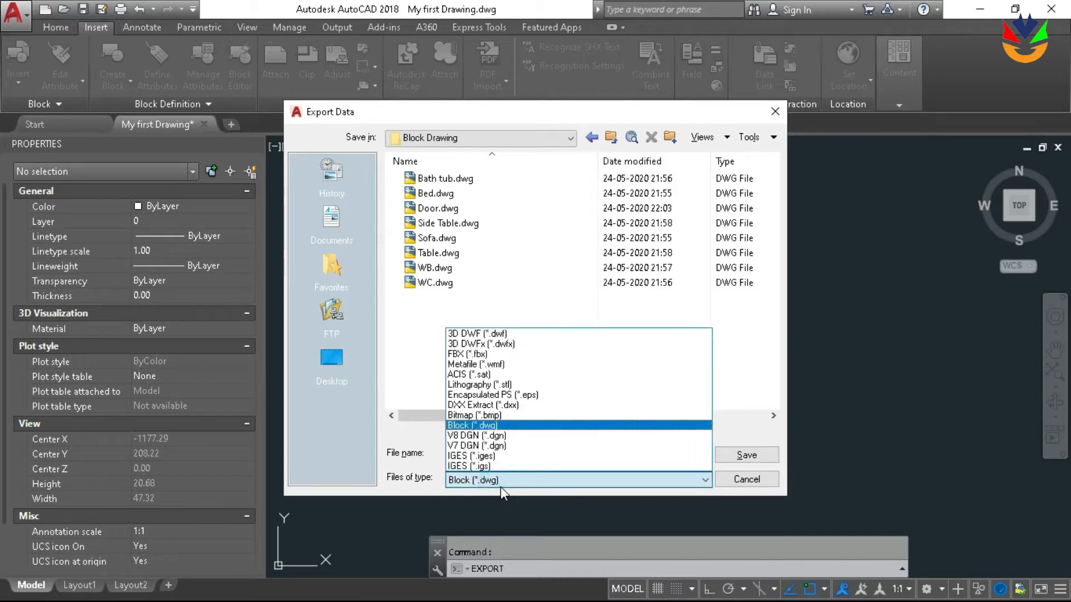
pyautogui.click(608, 426)
# Name the export file Plot plan.dwg, save it and choose the whole drawing as the block content
pyautogui.click(567, 459)
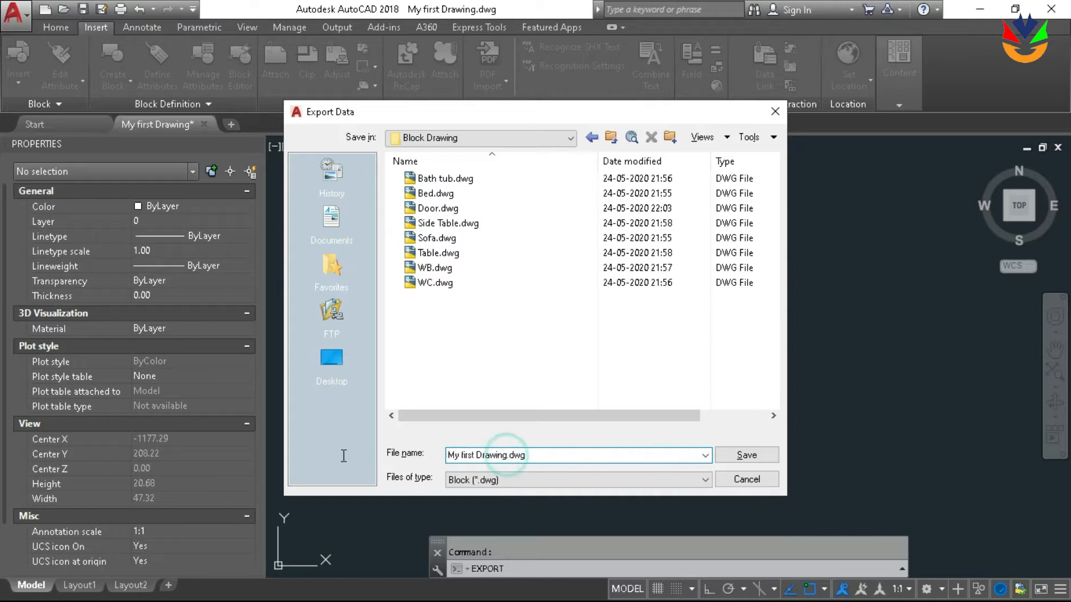
pyautogui.moveTo(508, 455); pyautogui.dragTo(446, 456)
pyautogui.write('Plot p')
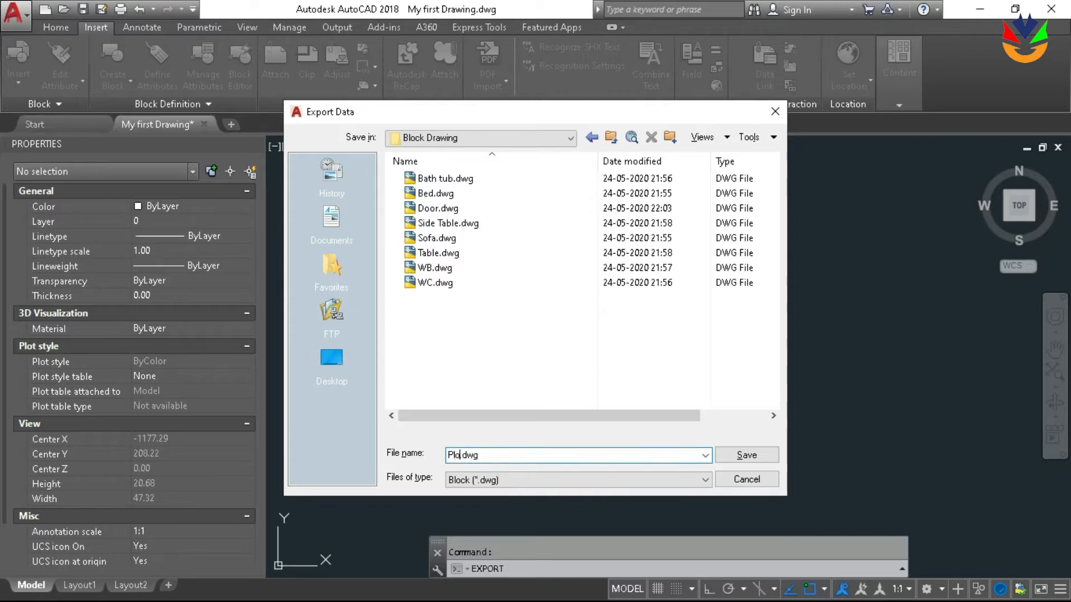
pyautogui.write('lan')
pyautogui.press('Return')
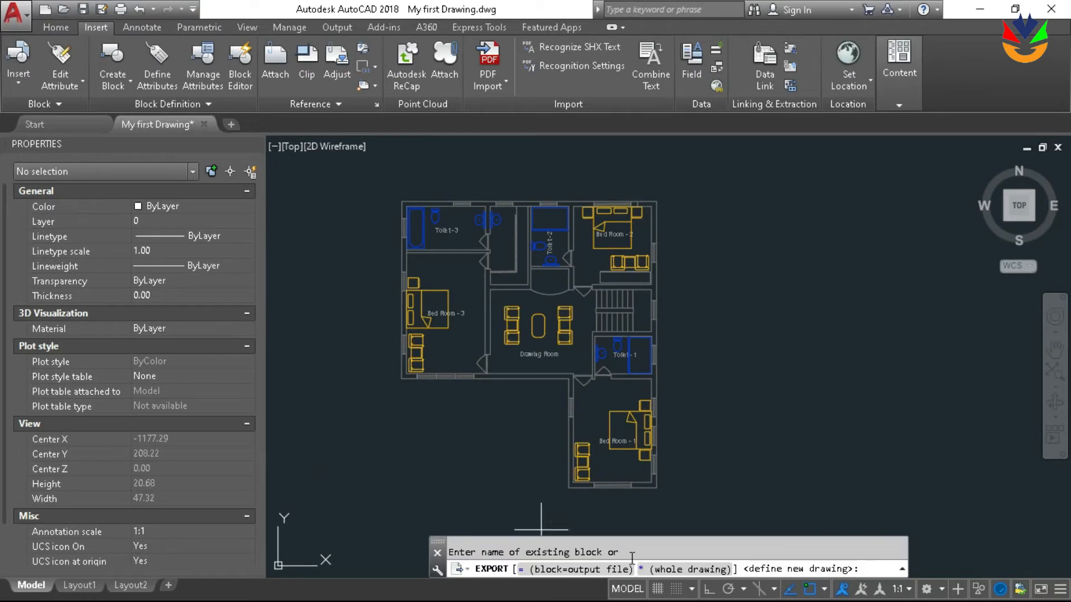
pyautogui.click(676, 570)
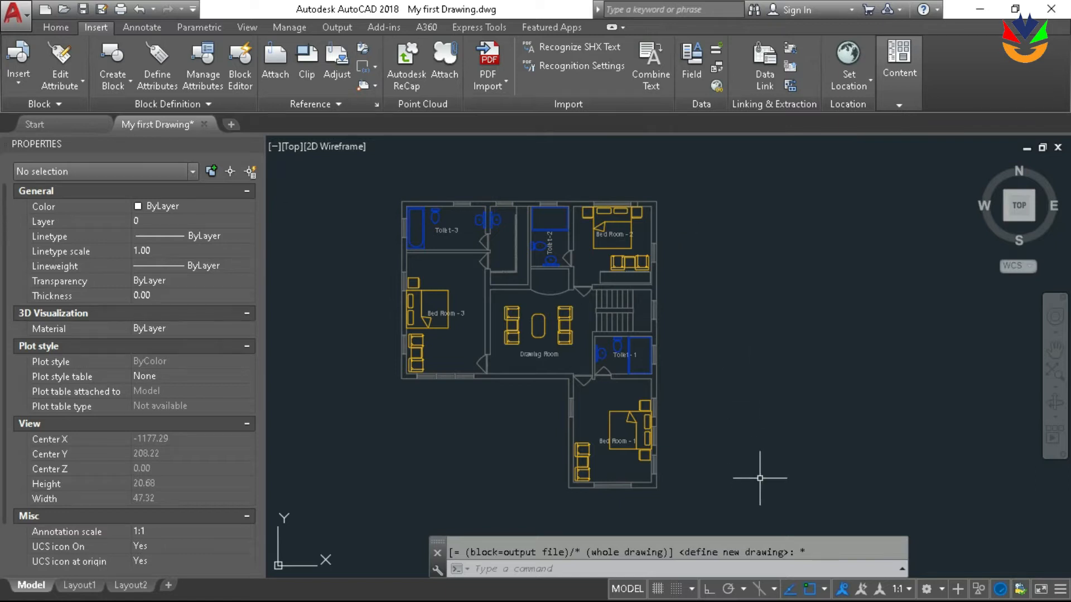
# Select everything in the floor plan drawing and erase it
pyautogui.hotkey('ctrl', 'a')
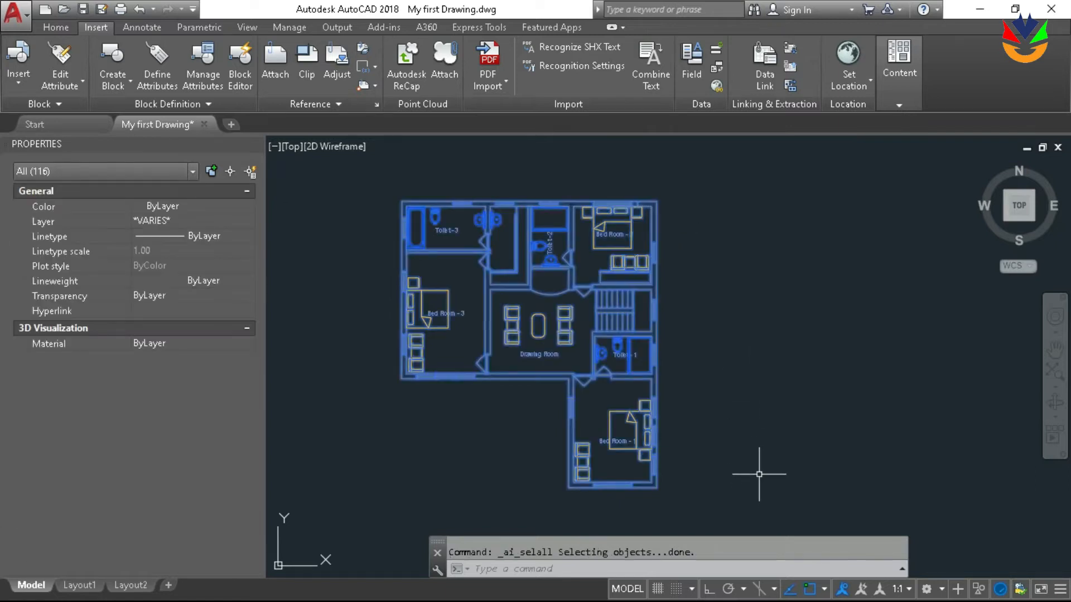
pyautogui.write('E')
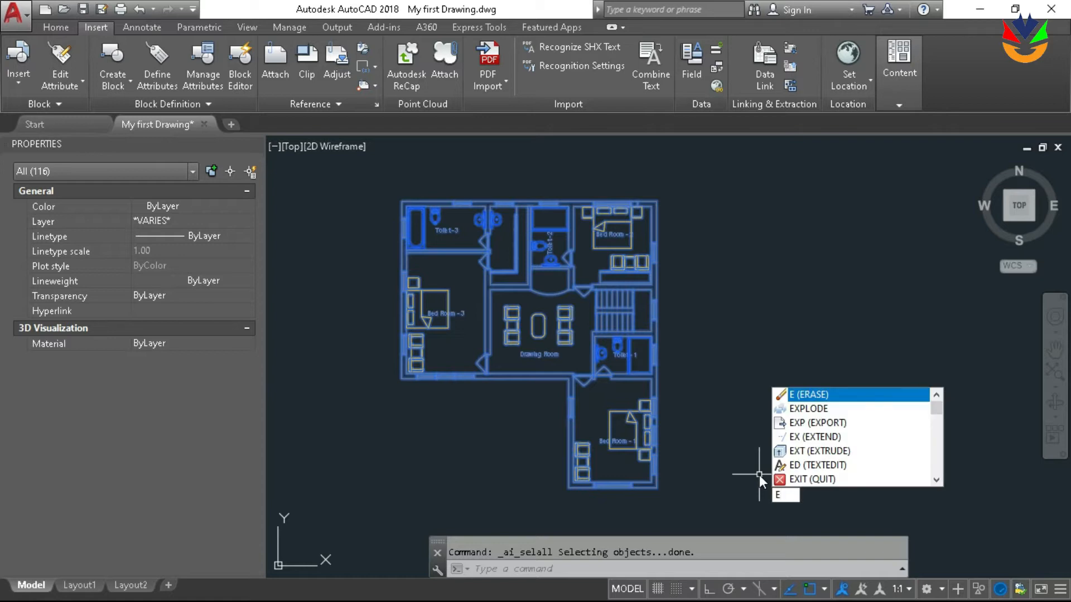
pyautogui.press('Return')
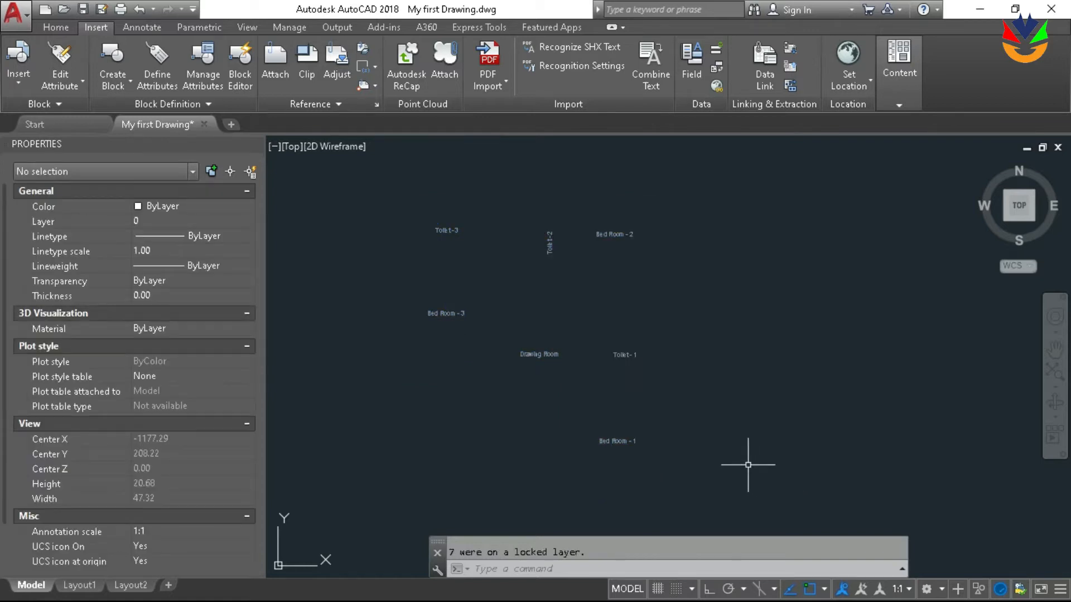
# Check the leftover room labels for a layer lock and unlock the Annotation layer in the layer properties
pyautogui.scroll(2, 617, 235)
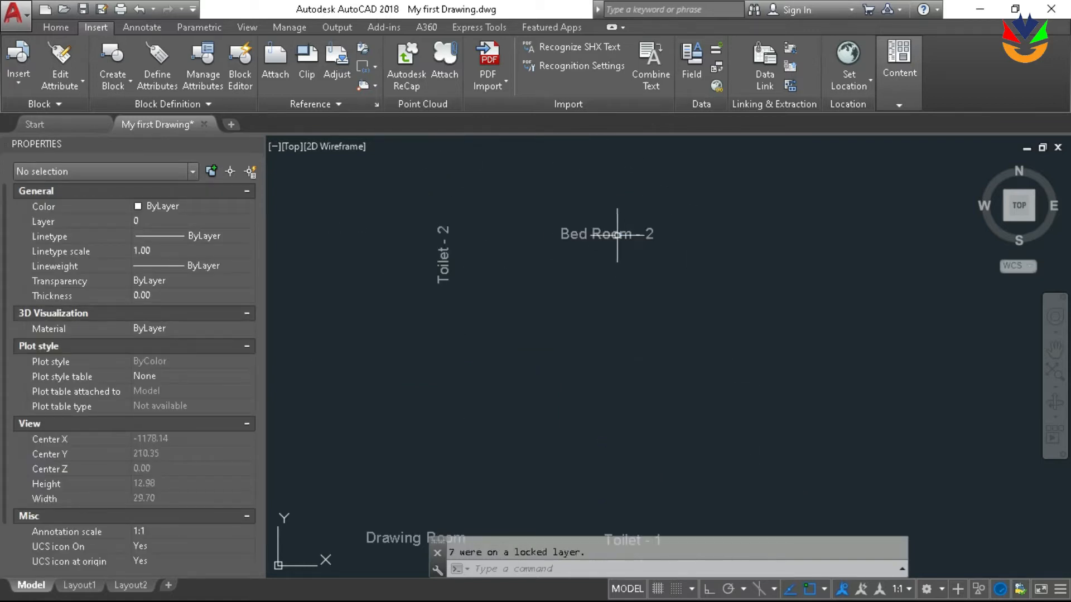
pyautogui.scroll(-3, 617, 234)
pyautogui.scroll(5, 610, 234)
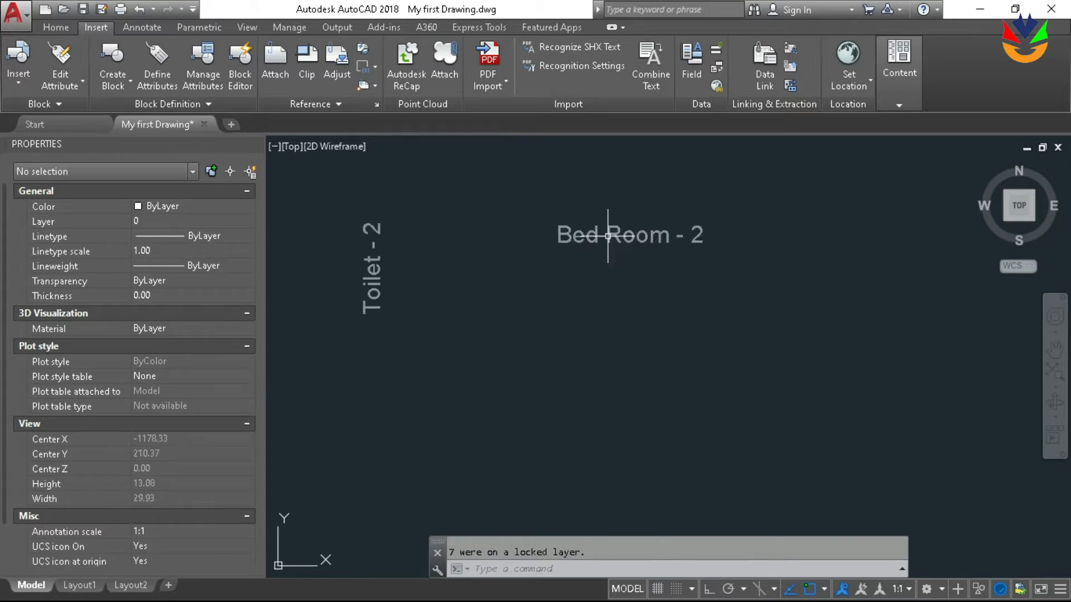
pyautogui.scroll(2, 608, 235)
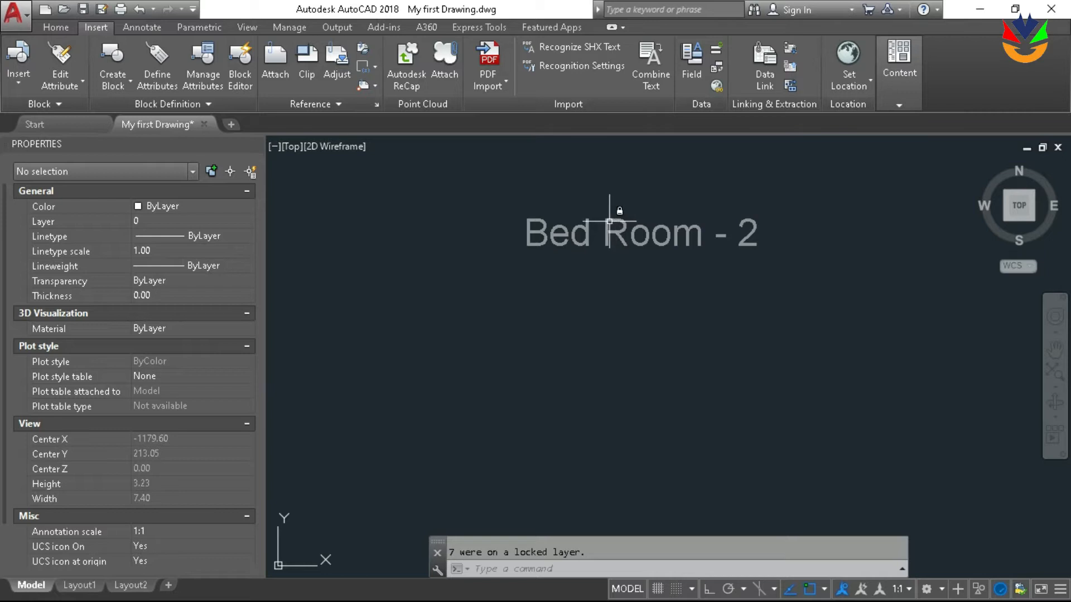
pyautogui.moveTo(610, 222)
pyautogui.scroll(-8, 609, 222)
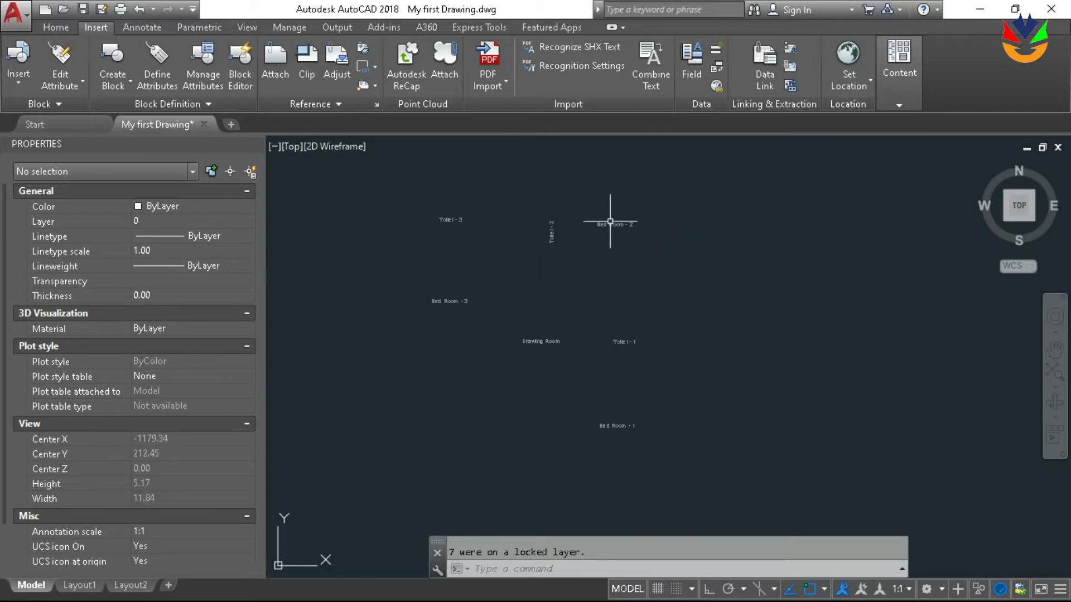
pyautogui.write('layer')
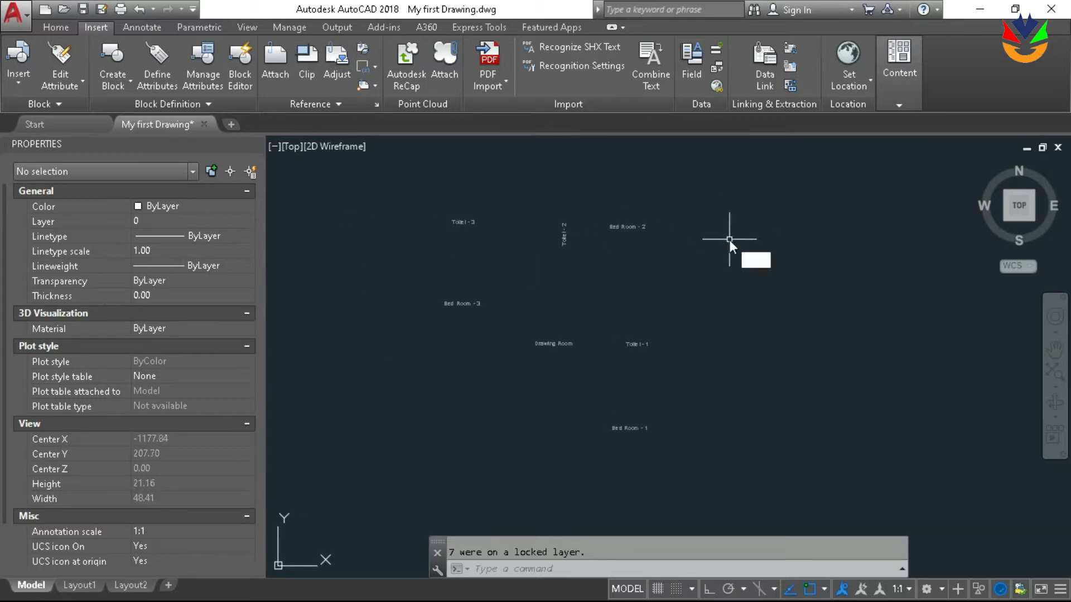
pyautogui.press('Return')
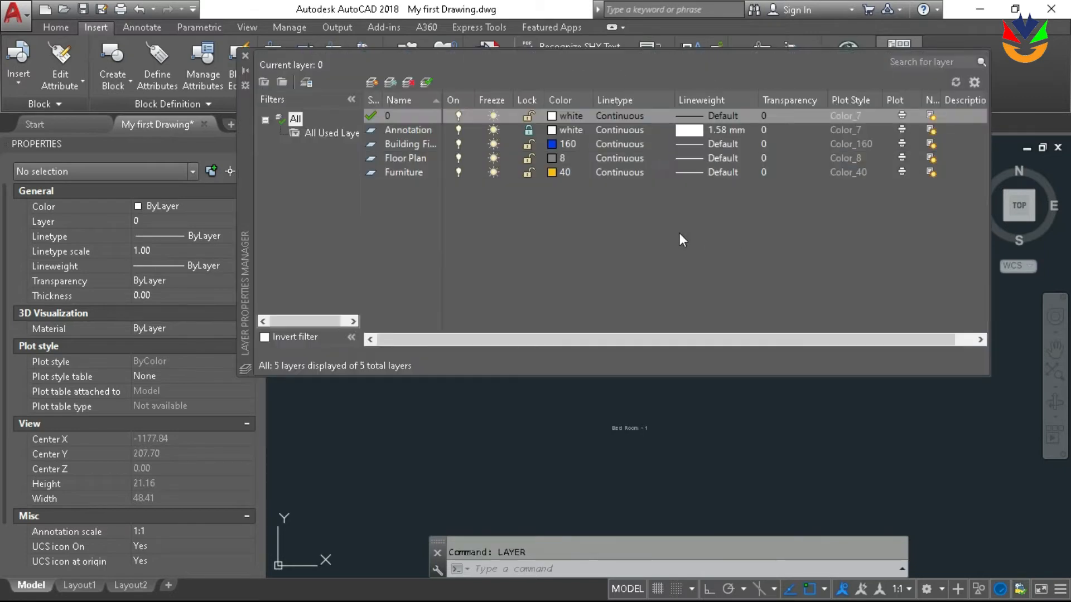
pyautogui.click(527, 130)
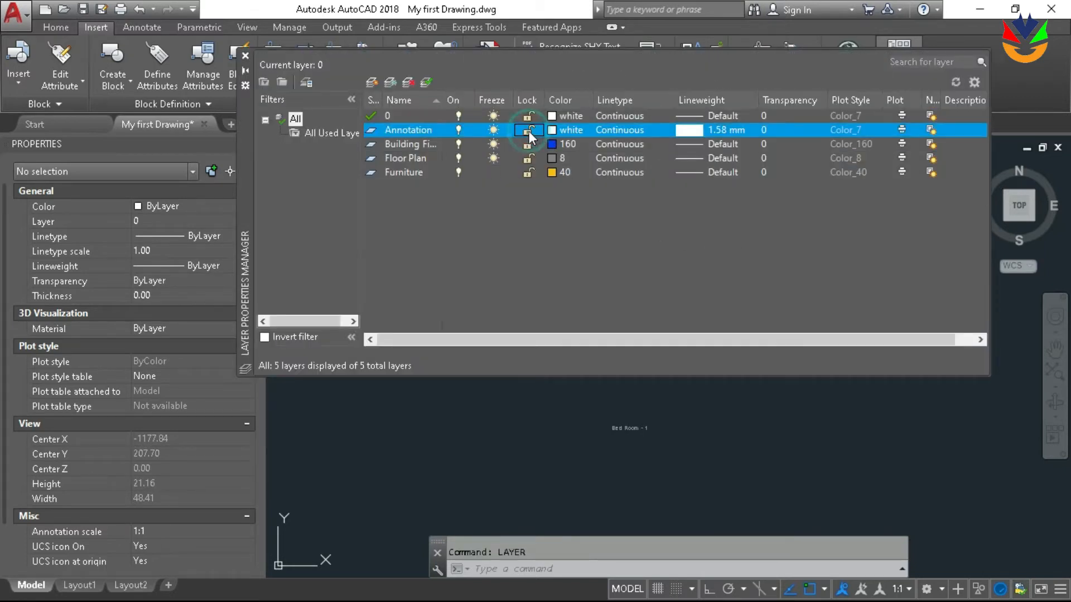
pyautogui.click(544, 402)
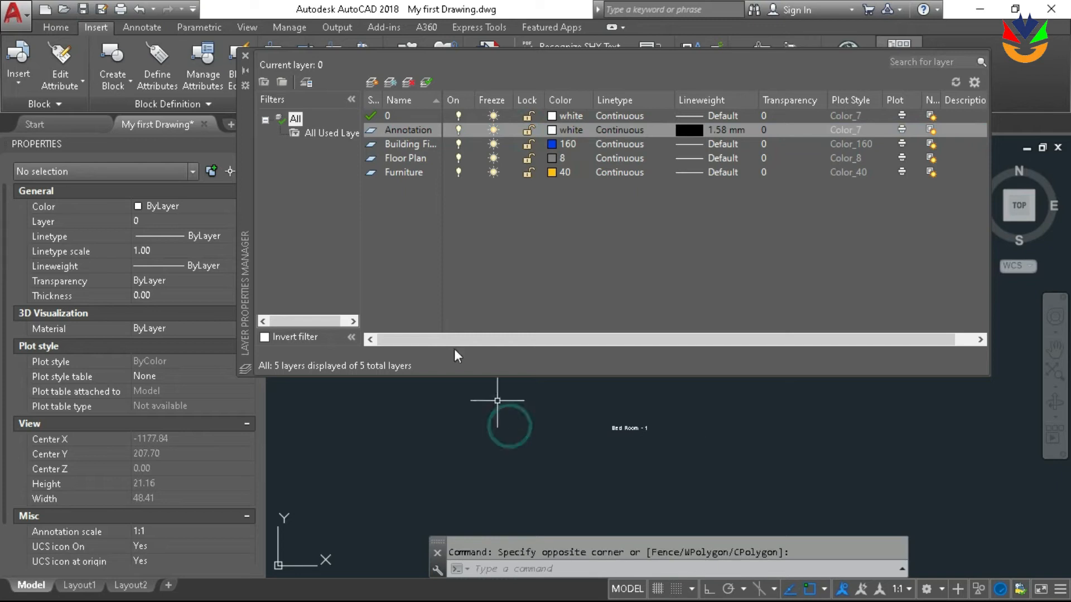
pyautogui.click(245, 55)
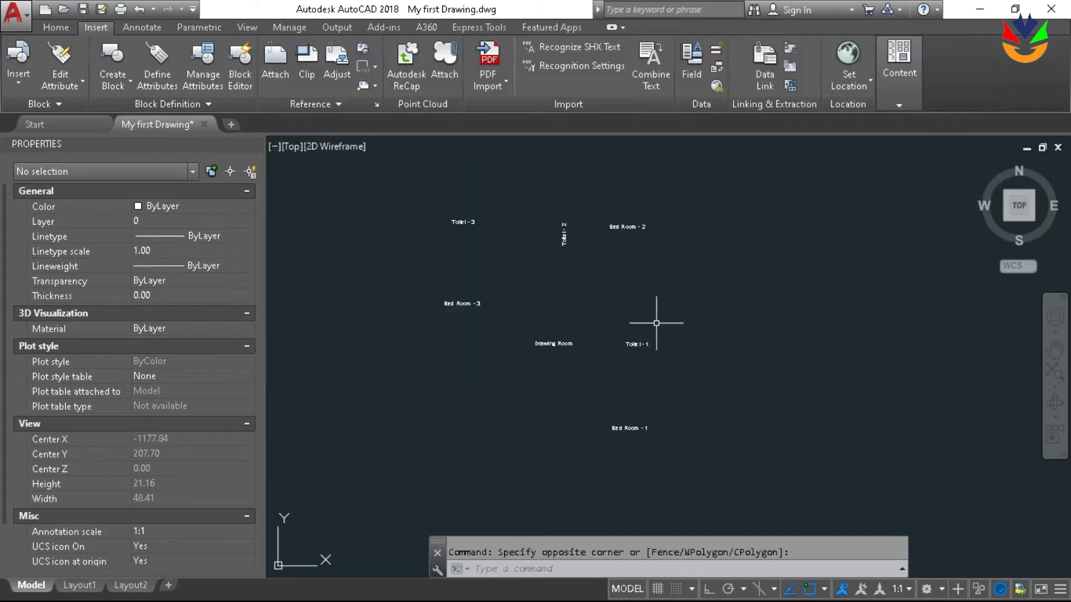
# Erase all the remaining room labels and zoom to the drawing extents
pyautogui.hotkey('ctrl', 'a')
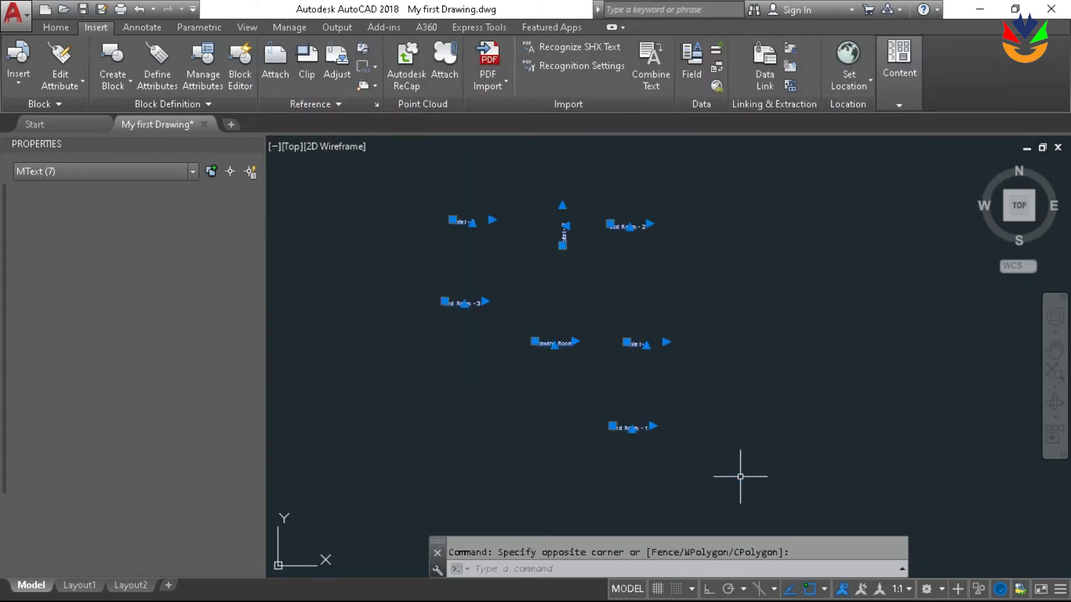
pyautogui.write('e')
pyautogui.press('Return')
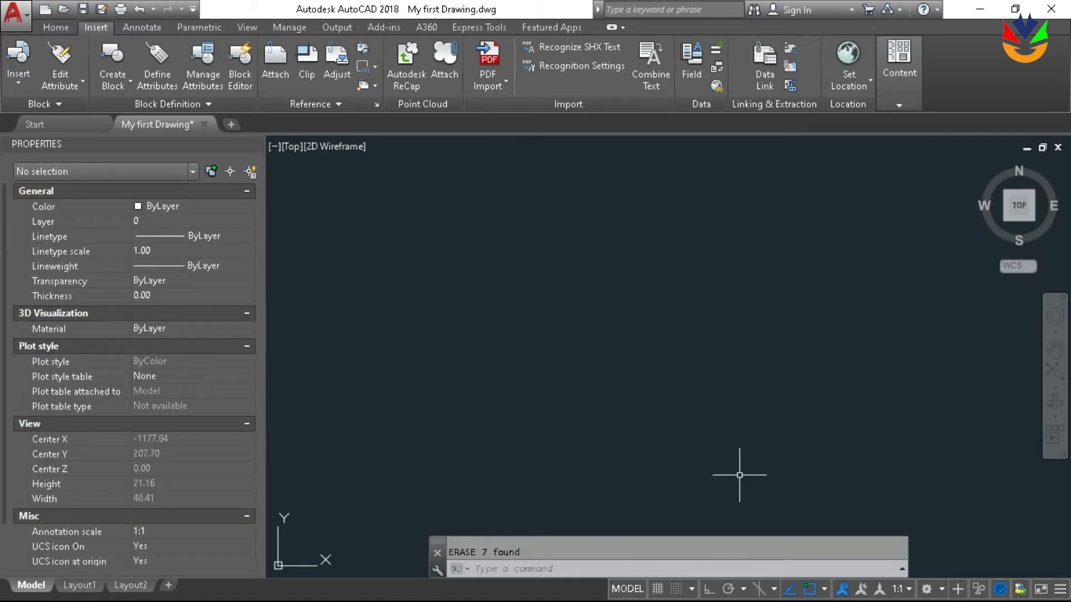
pyautogui.write('z')
pyautogui.press('Return')
pyautogui.write('e')
pyautogui.press('Return')
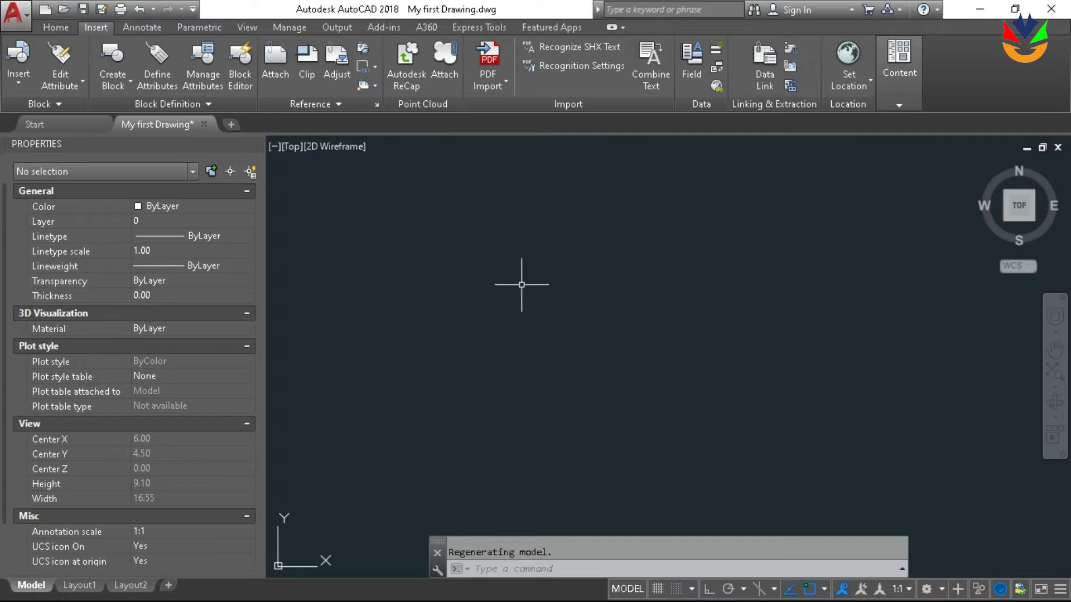
# Save the emptied drawing as an AutoCAD Drawing Template named Art-1.dwt in the Template folder
pyautogui.click(28, 18)
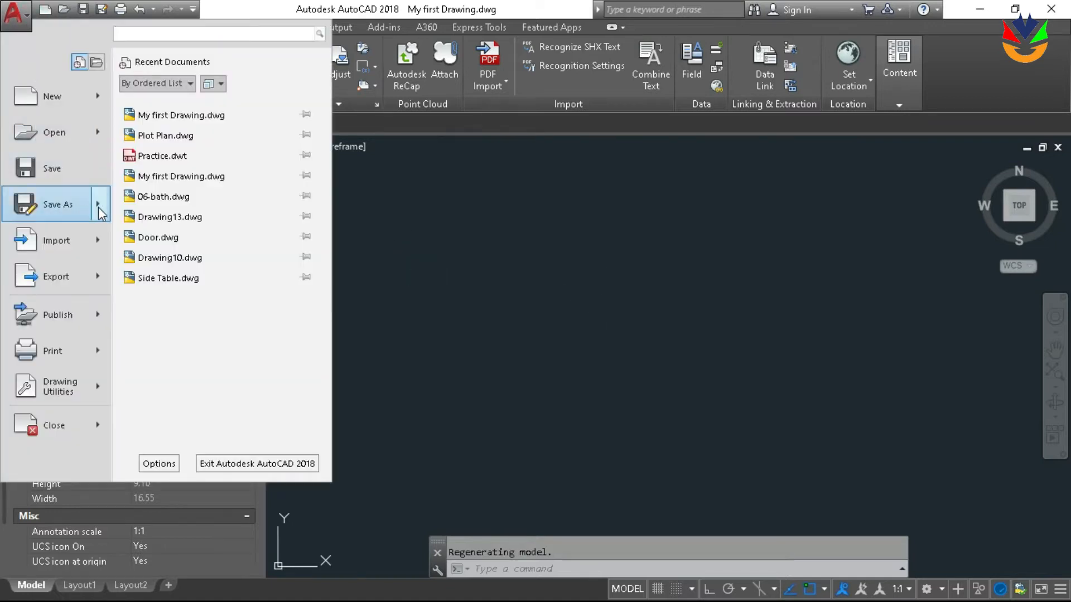
pyautogui.moveTo(98, 207)
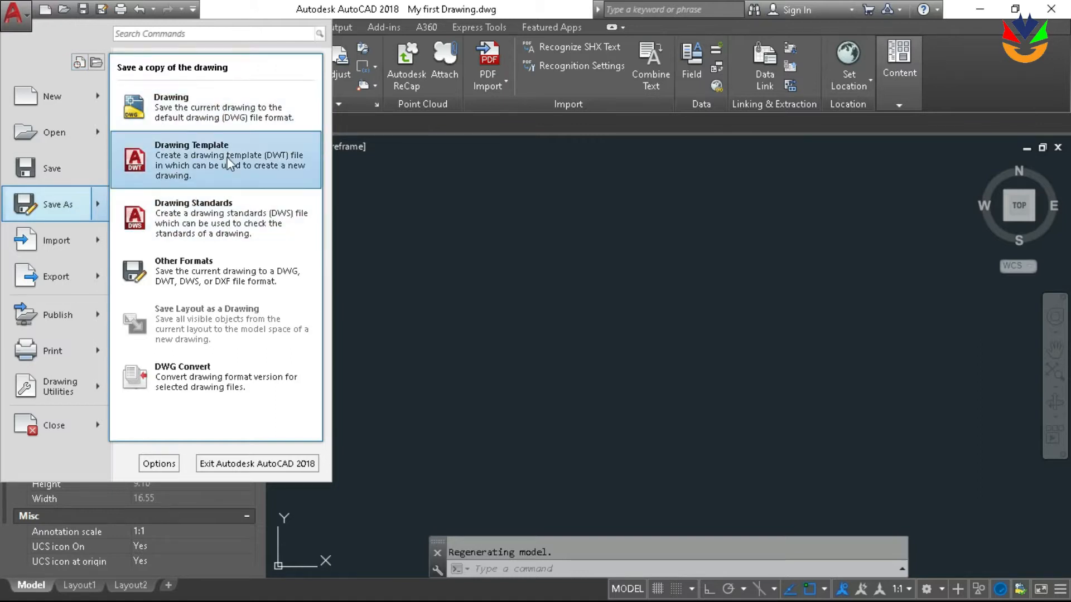
pyautogui.click(273, 166)
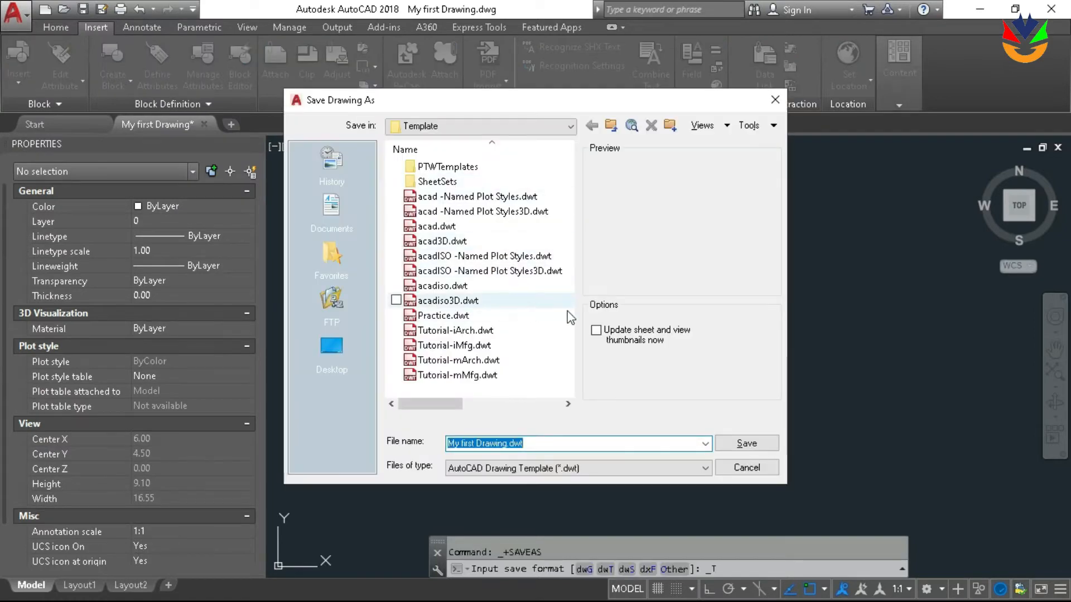
pyautogui.click(507, 443)
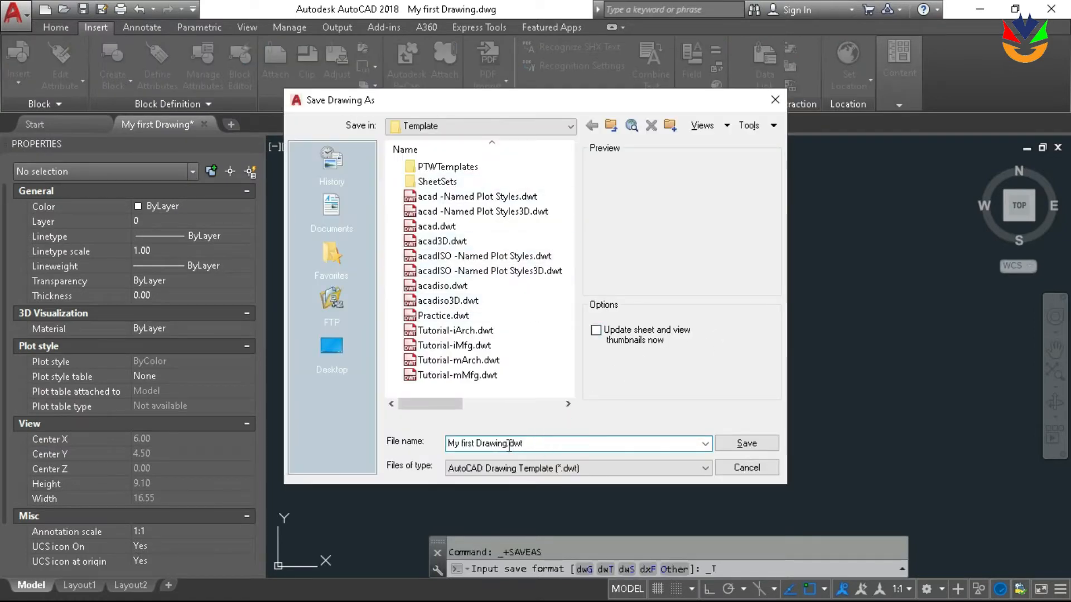
pyautogui.moveTo(506, 443); pyautogui.dragTo(398, 446)
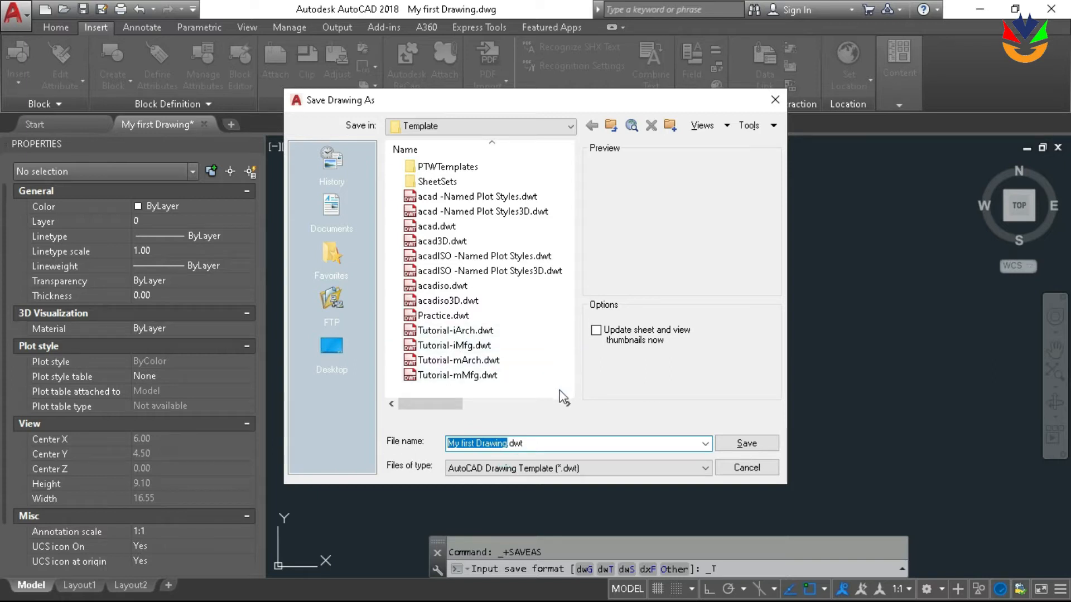
pyautogui.write('ART')
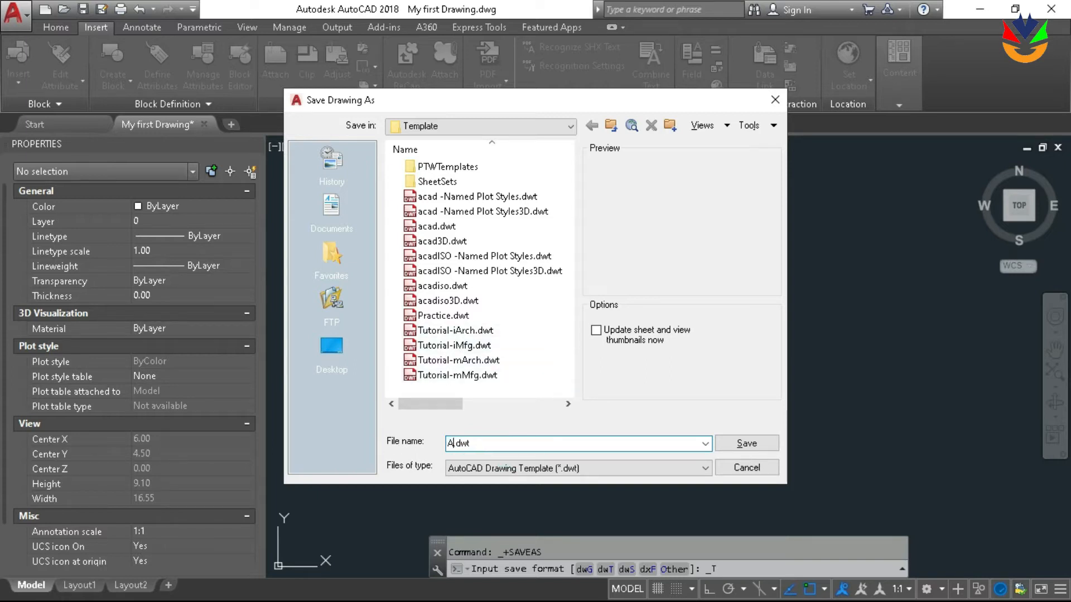
pyautogui.press('BackSpace')
pyautogui.press('BackSpace')
pyautogui.write('rt-1')
pyautogui.click(749, 444)
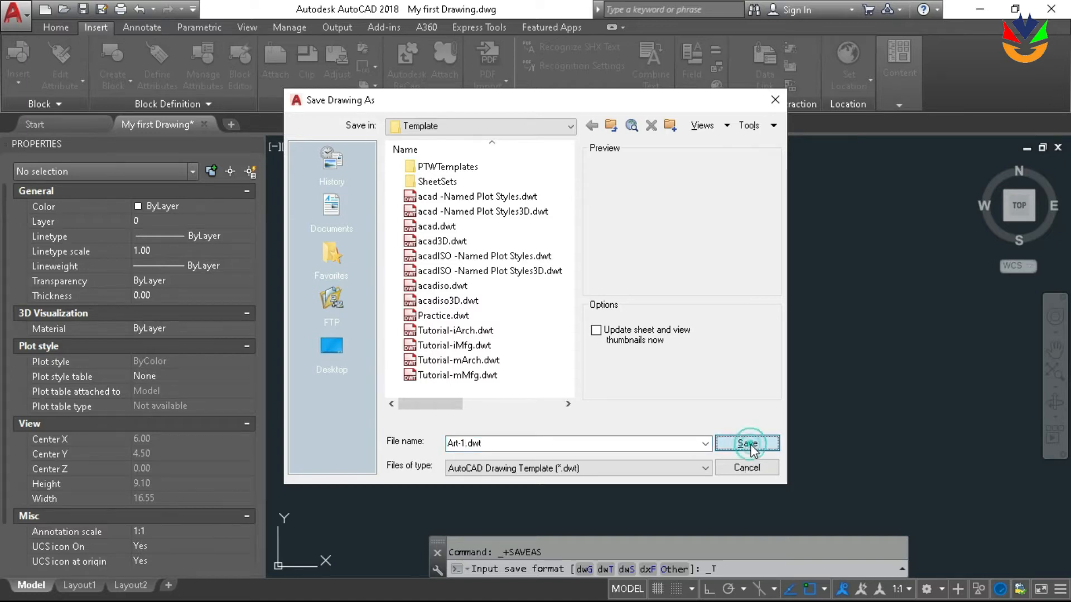
# Enter Architectural as the template description and accept the template options
pyautogui.click(202, 185)
pyautogui.write('Ar')
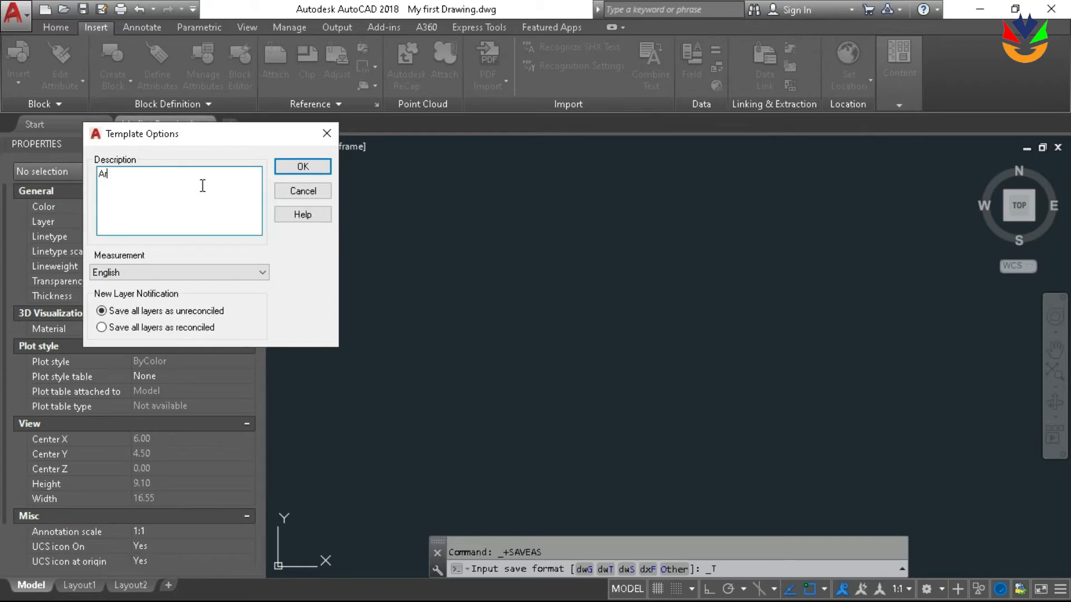
pyautogui.write('chitectural')
pyautogui.press('Return')
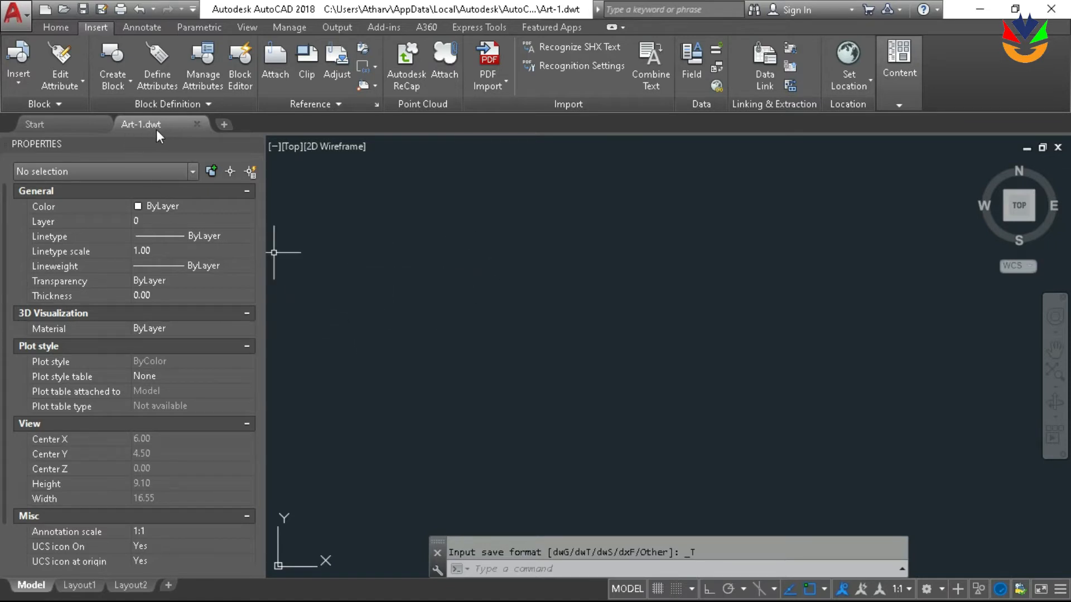
# Start saving the drawing as a new DWG file in the AutoCAD Drawings folder on the desktop
pyautogui.moveTo(190, 132)
pyautogui.click(572, 208)
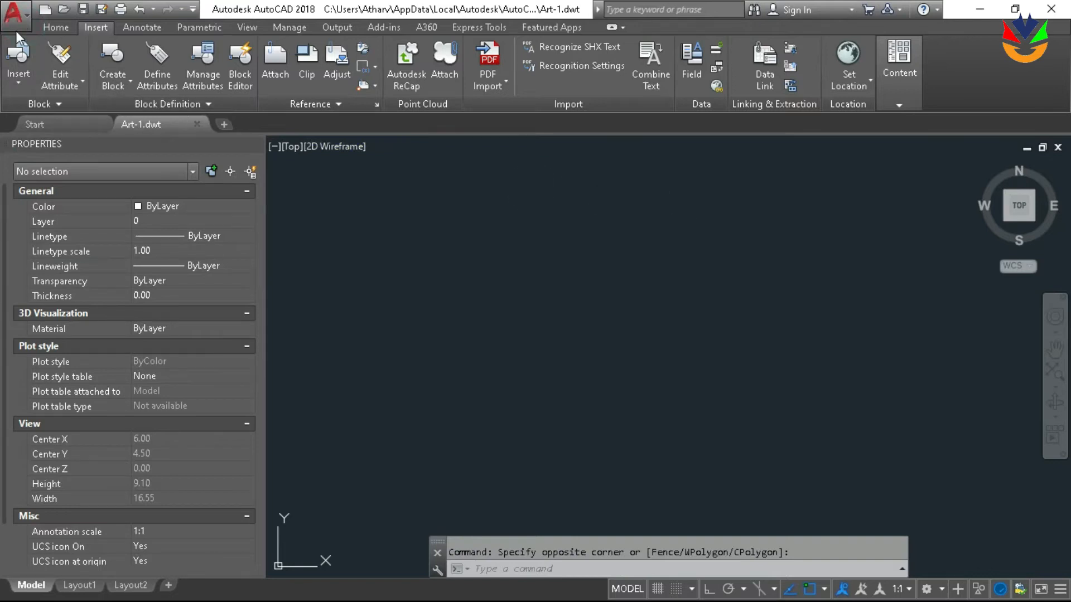
pyautogui.click(16, 14)
pyautogui.click(68, 175)
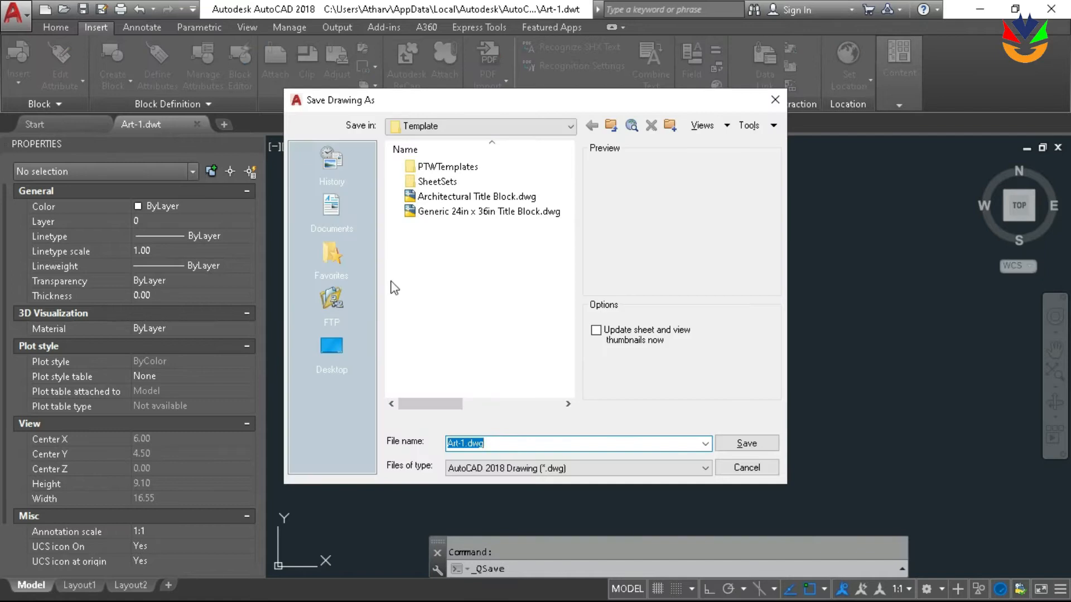
pyautogui.click(331, 347)
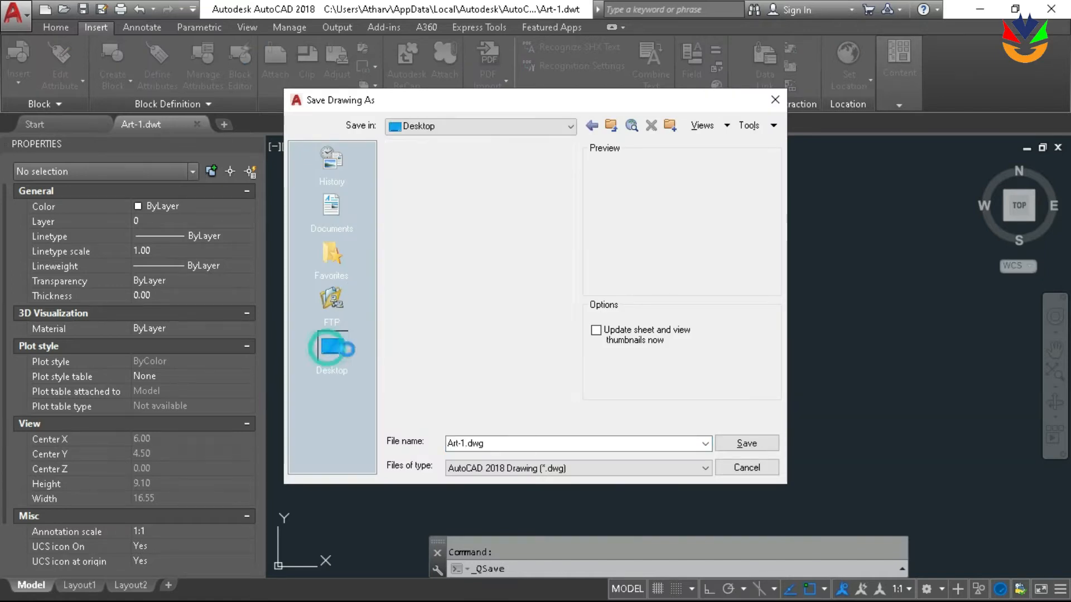
pyautogui.doubleClick(481, 301)
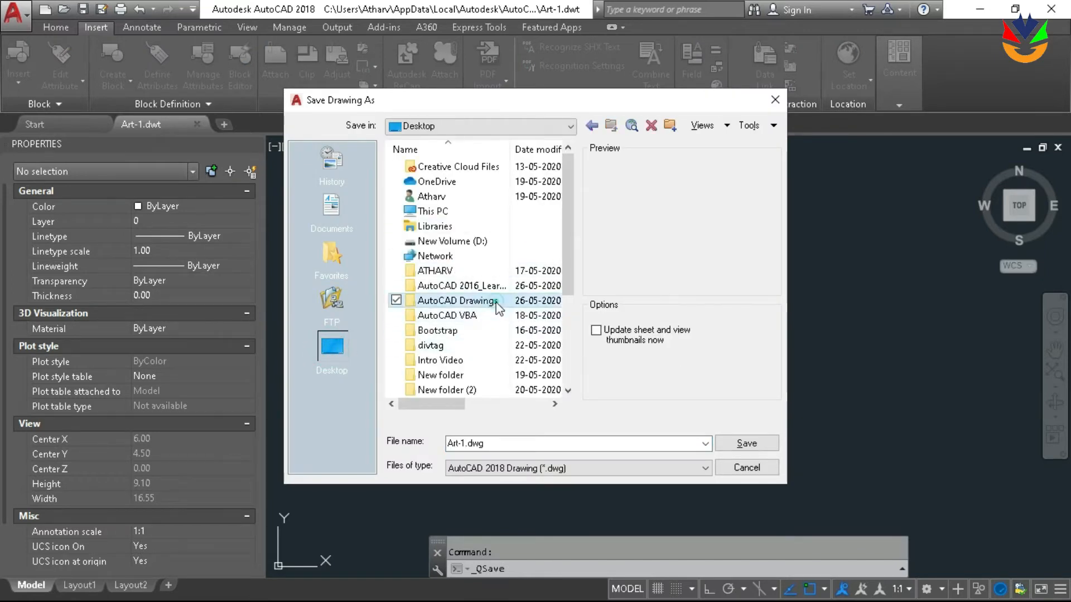
# Name the file My Second Drawing.dwg and save it
pyautogui.doubleClick(466, 443)
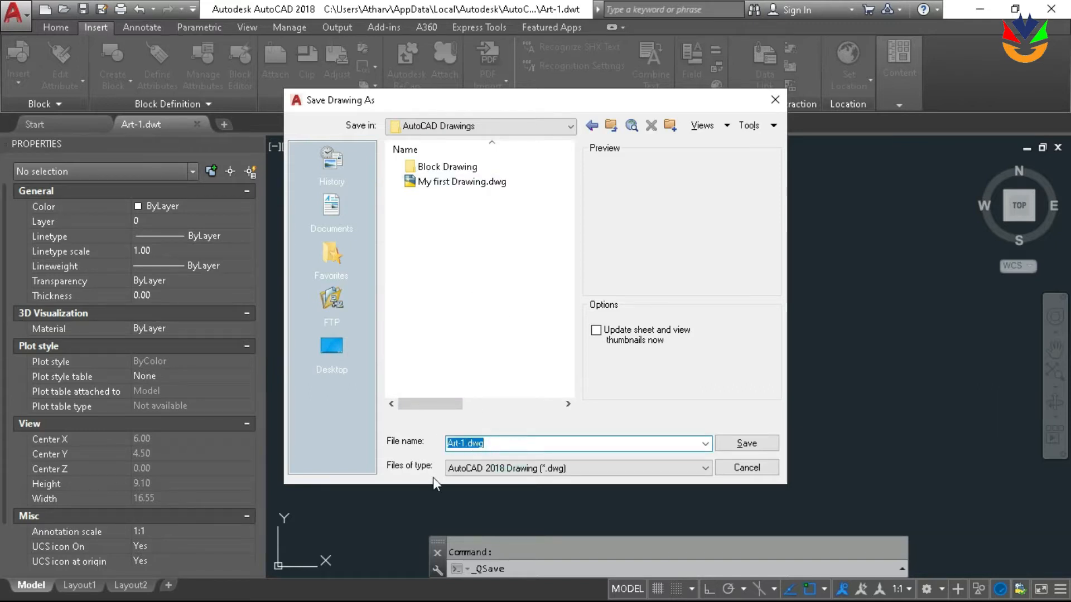
pyautogui.click(465, 444)
pyautogui.moveTo(466, 444); pyautogui.dragTo(398, 444)
pyautogui.write('My')
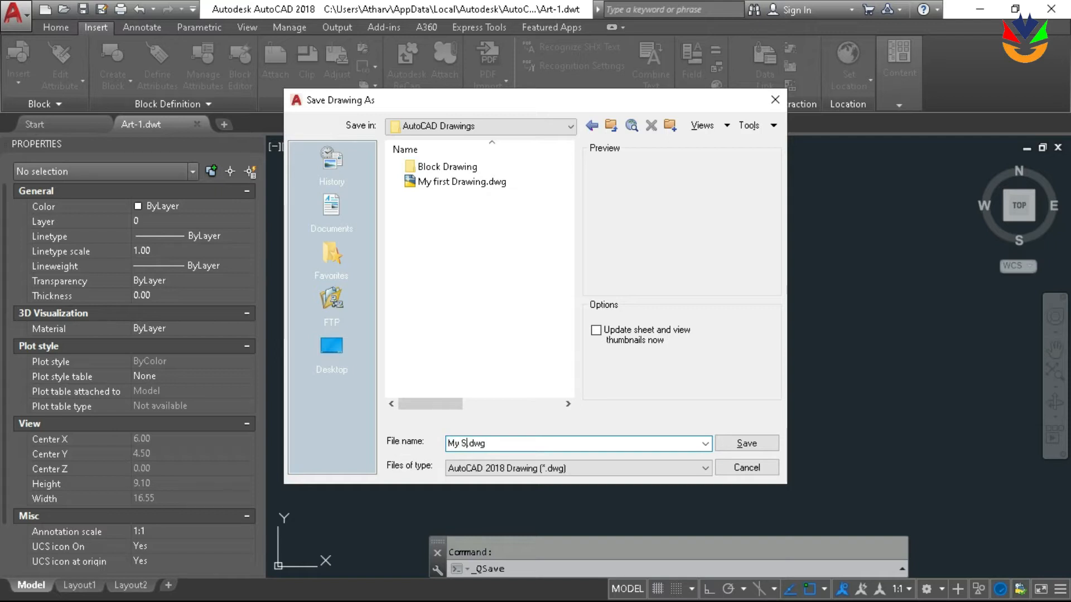
pyautogui.write(' Second Drawing')
pyautogui.press('Return')
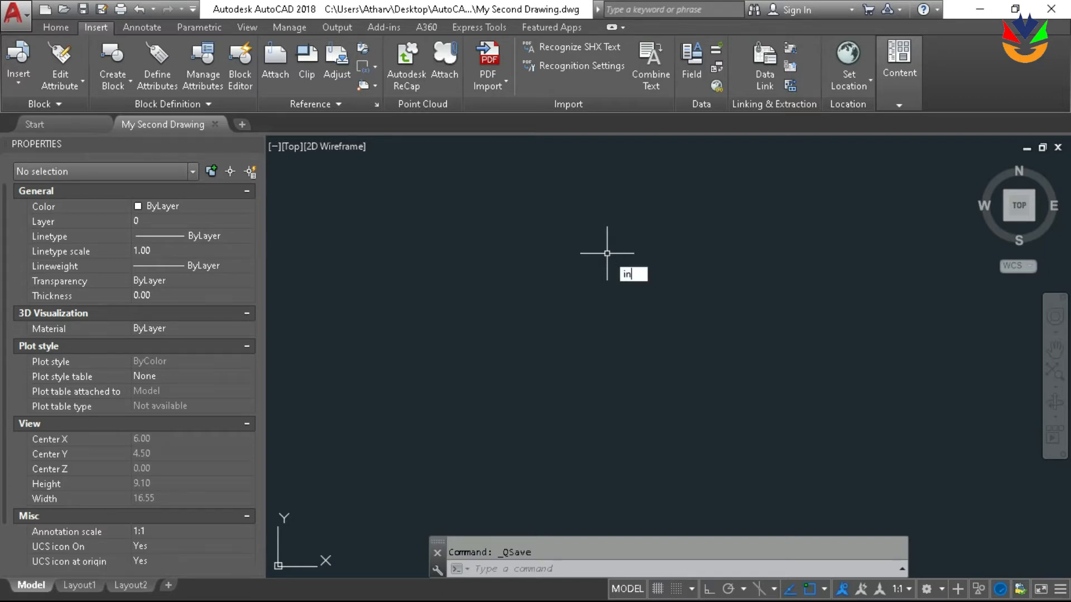
# Insert the Plot plan.dwg block from the Block Drawing folder at a picked point with scale 1 and rotation 0
pyautogui.write('sert')
pyautogui.press('Return')
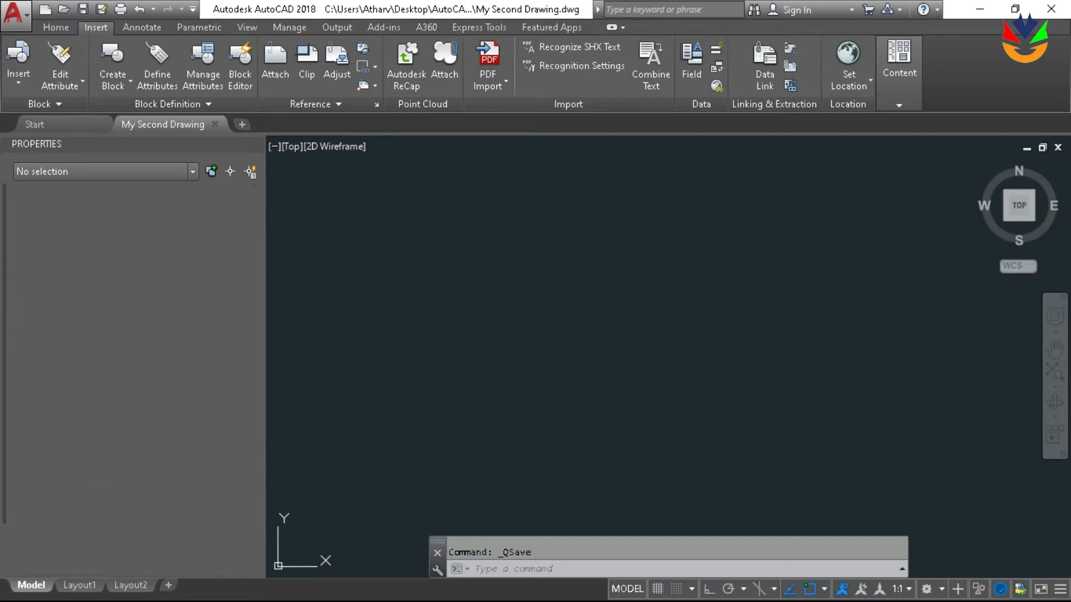
pyautogui.click(680, 199)
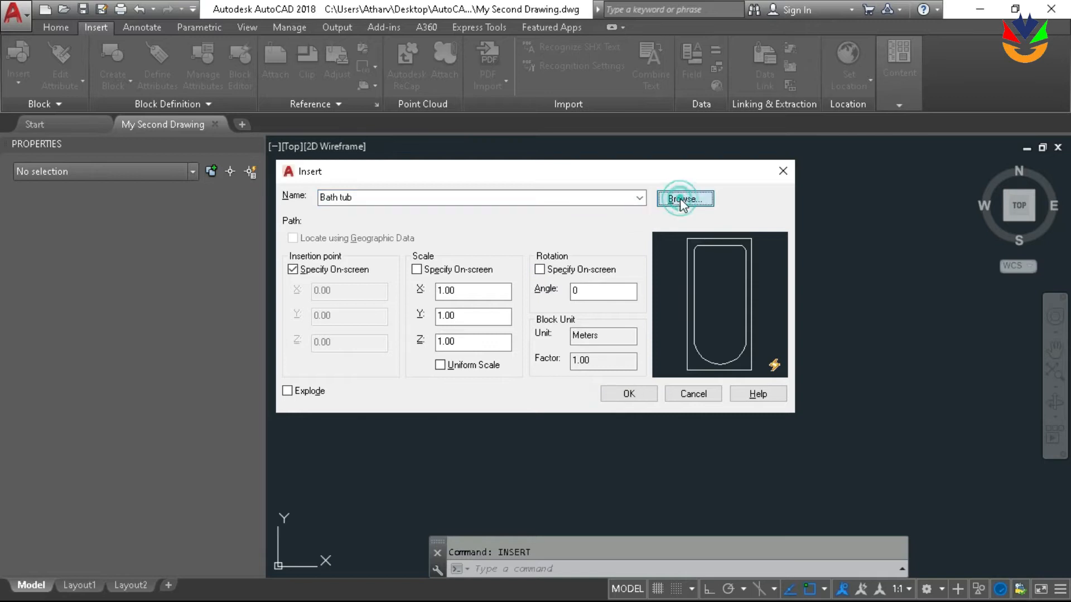
pyautogui.click(486, 214)
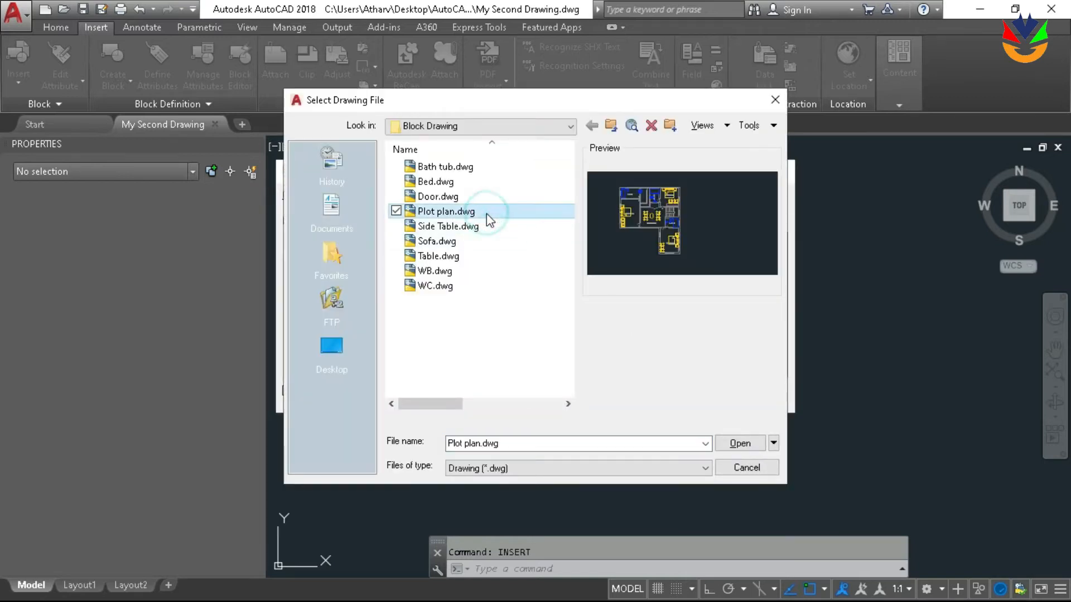
pyautogui.click(744, 442)
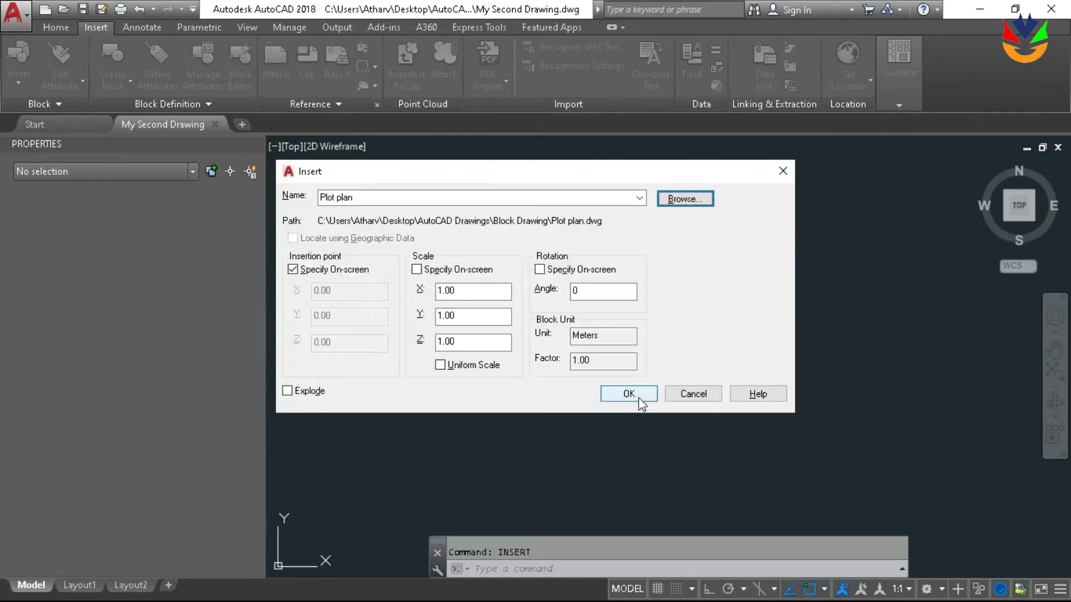
pyautogui.click(629, 394)
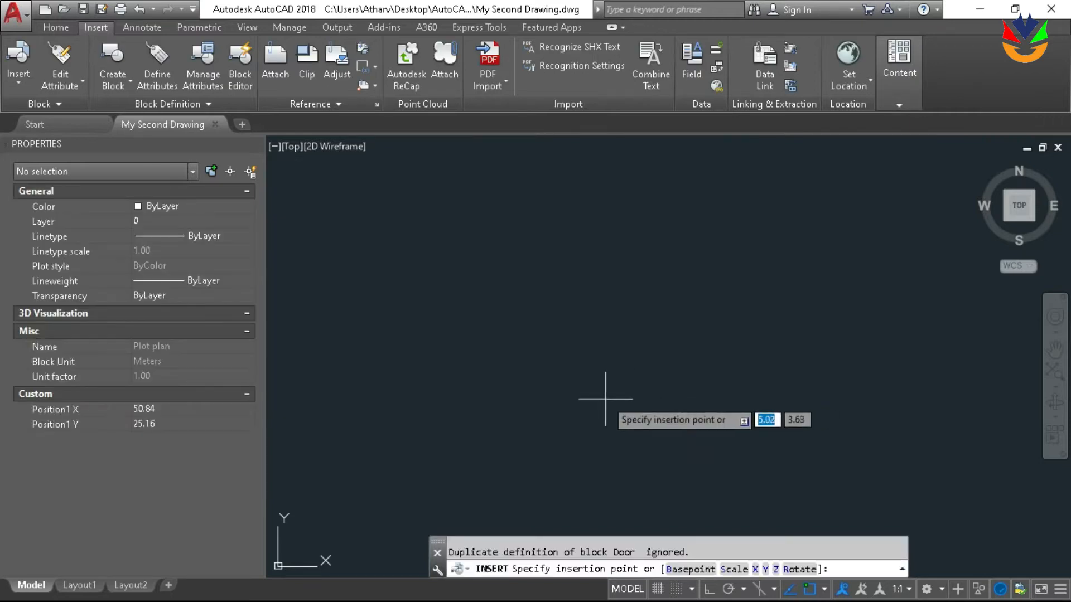
pyautogui.middleClick(632, 425)
pyautogui.middleClick(631, 425)
pyautogui.scroll(-2, 629, 375)
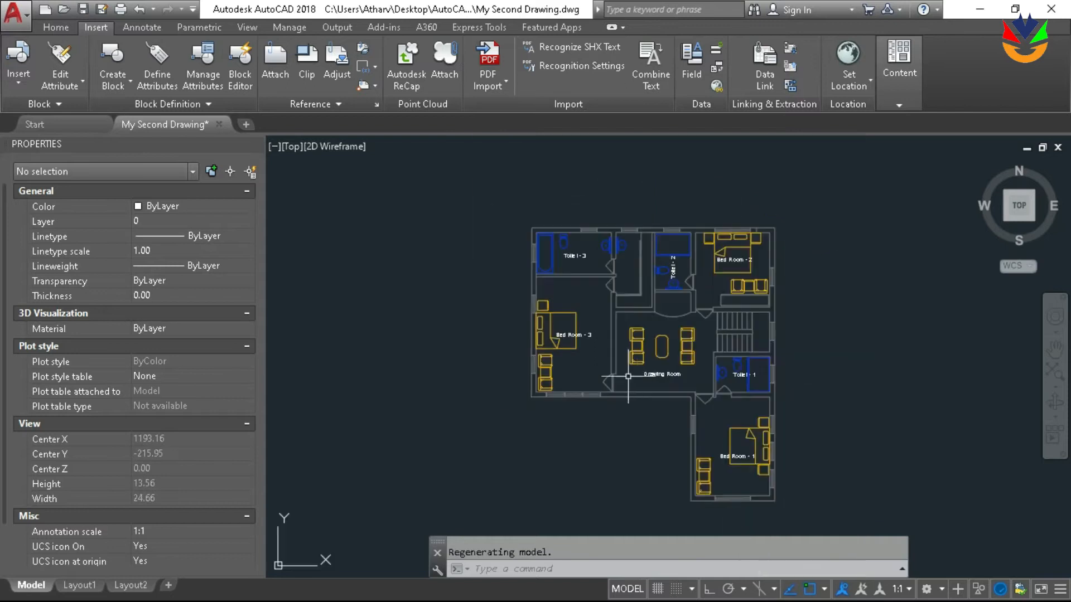
# Examine the inserted plot plan and select it to check whether it is a single block
pyautogui.moveTo(641, 373); pyautogui.dragTo(604, 338, button='middle')
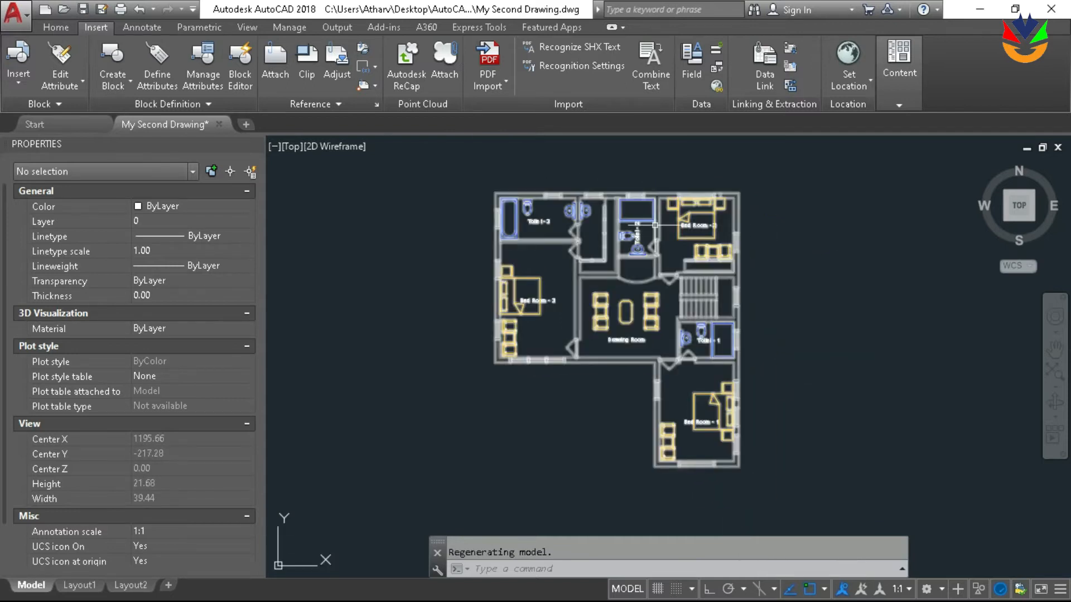
pyautogui.click(654, 226)
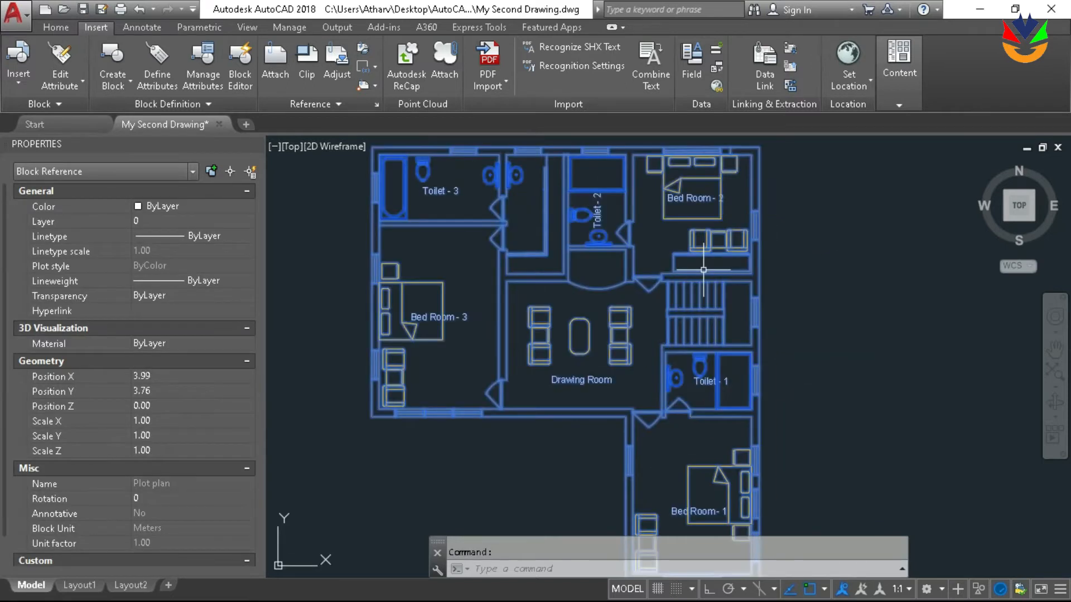
pyautogui.press('Escape')
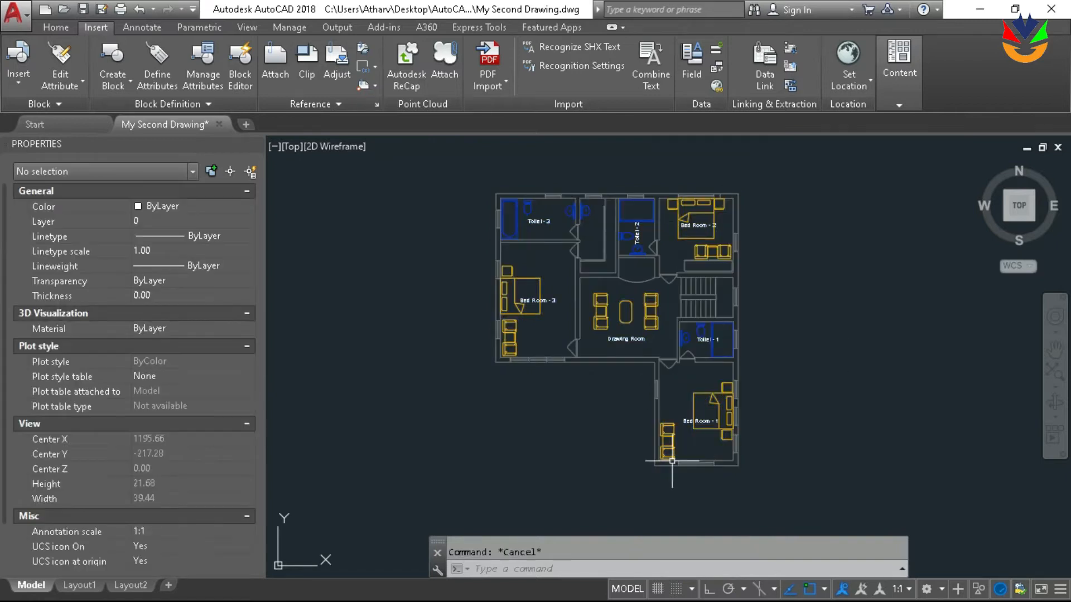
pyautogui.moveTo(703, 415); pyautogui.dragTo(690, 403, button='middle')
pyautogui.scroll(-2, 690, 404)
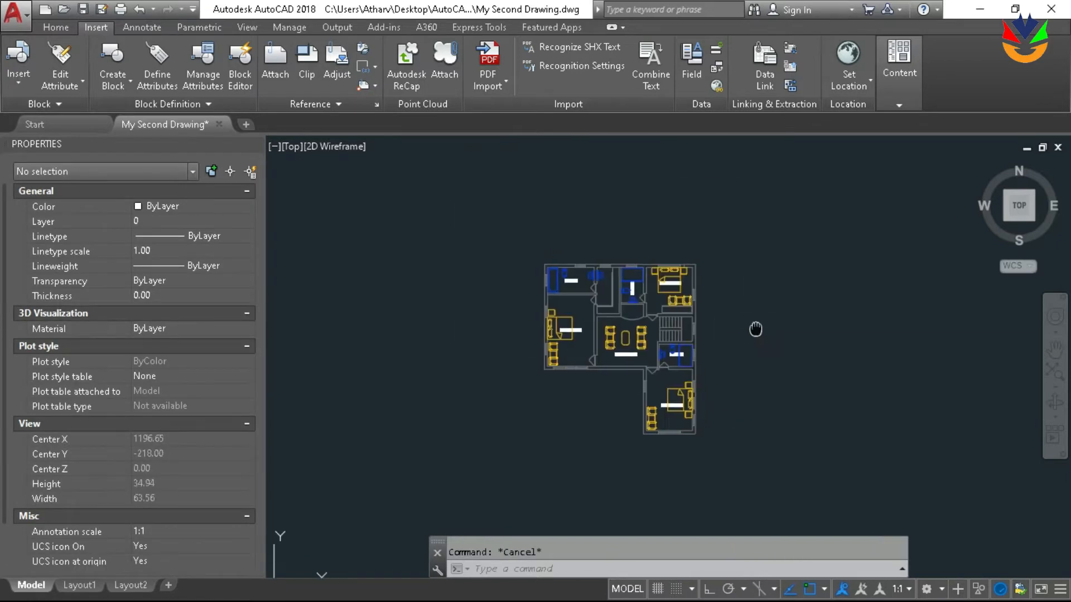
pyautogui.scroll(4, 662, 287)
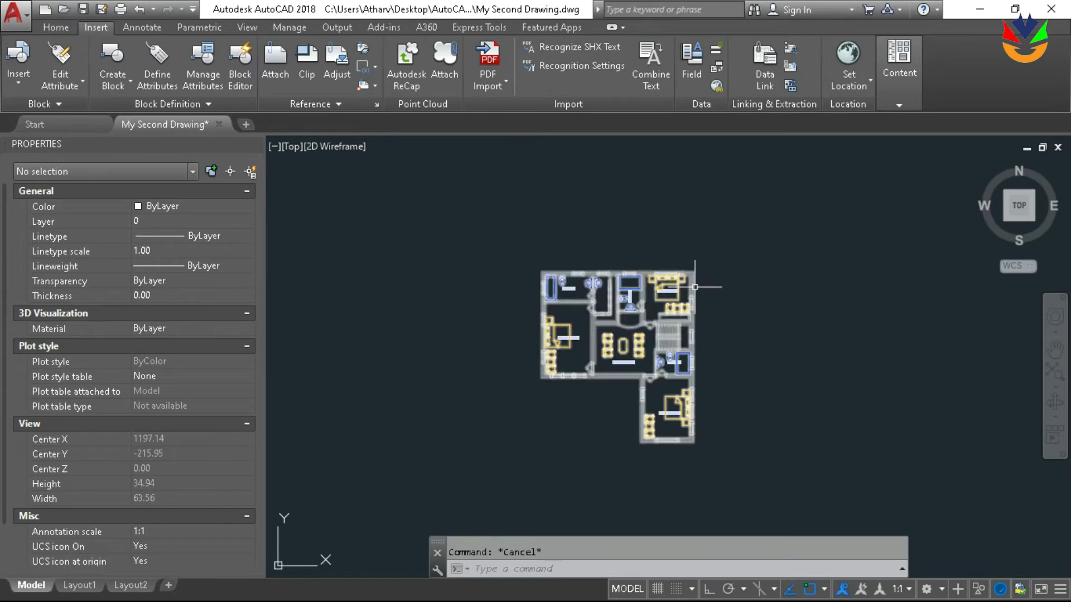
pyautogui.scroll(-4, 734, 222)
pyautogui.scroll(2, 657, 397)
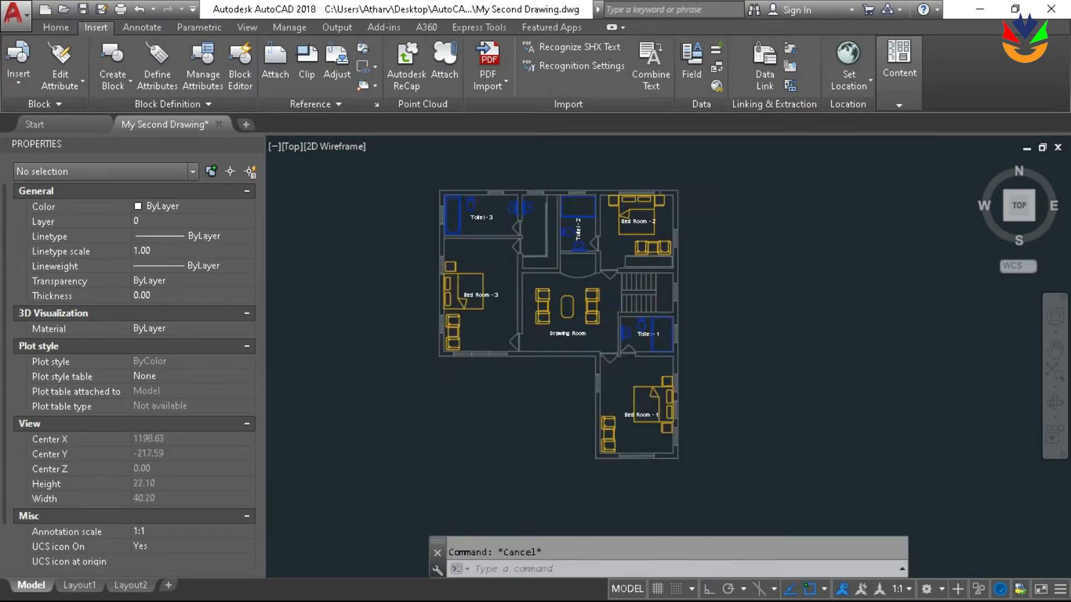
pyautogui.scroll(-2, 657, 397)
pyautogui.scroll(2, 657, 396)
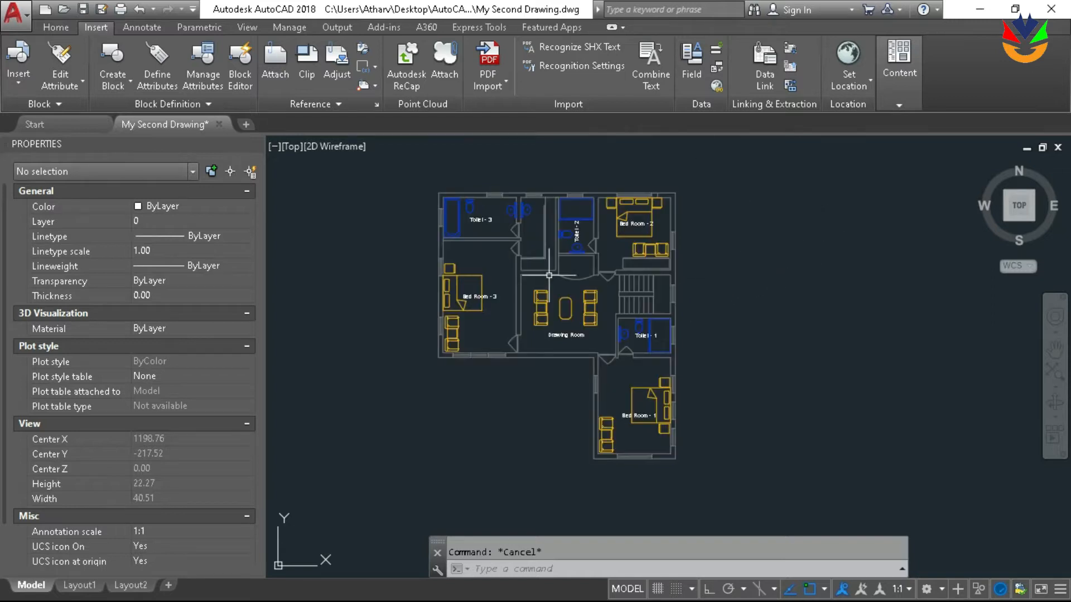
# Start a polyline at the outer wall corner by Toilet - 3 and run it to the outer corner by Bed Room - 2
pyautogui.moveTo(428, 374); pyautogui.dragTo(510, 411, button='middle')
pyautogui.moveTo(726, 311); pyautogui.dragTo(641, 270, button='middle')
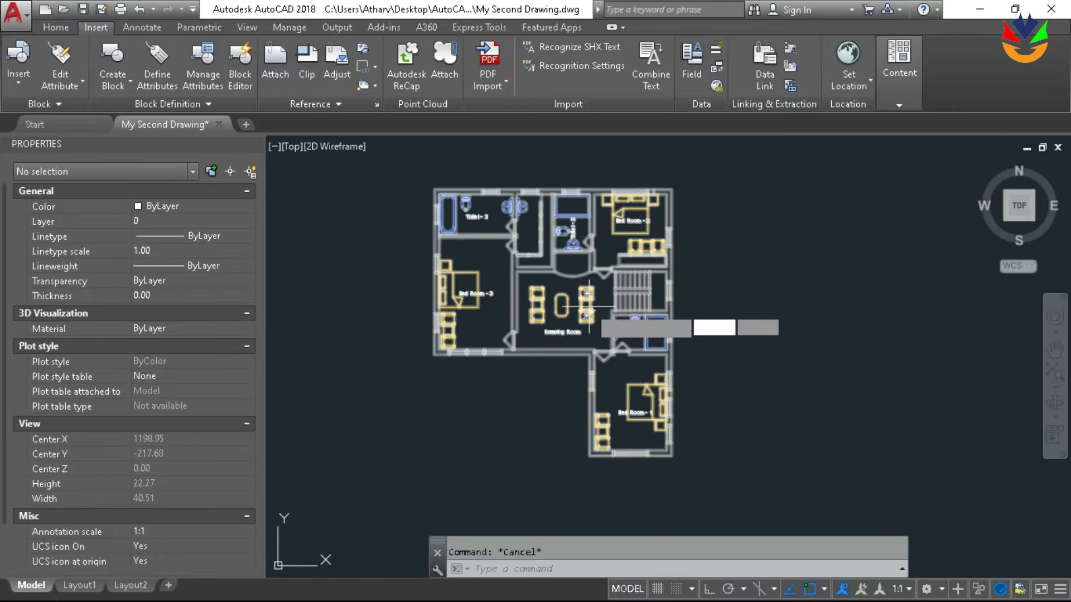
pyautogui.press('Return')
pyautogui.scroll(6, 429, 192)
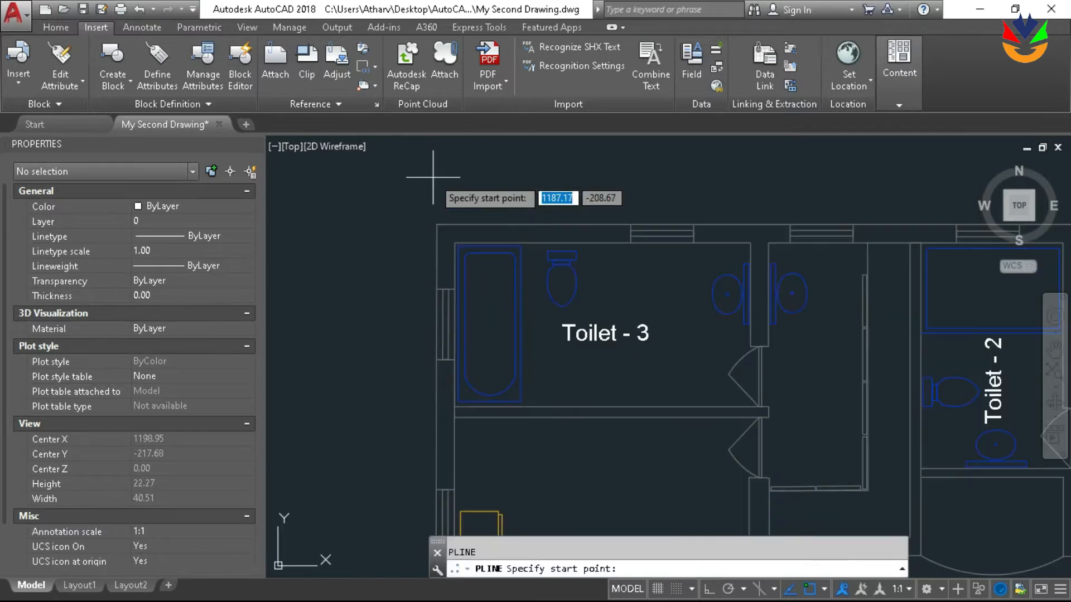
pyautogui.click(436, 222)
pyautogui.scroll(-5, 438, 220)
pyautogui.scroll(3, 592, 203)
pyautogui.scroll(2, 590, 203)
pyautogui.scroll(-2, 647, 219)
pyautogui.moveTo(650, 219); pyautogui.dragTo(767, 202, button='middle')
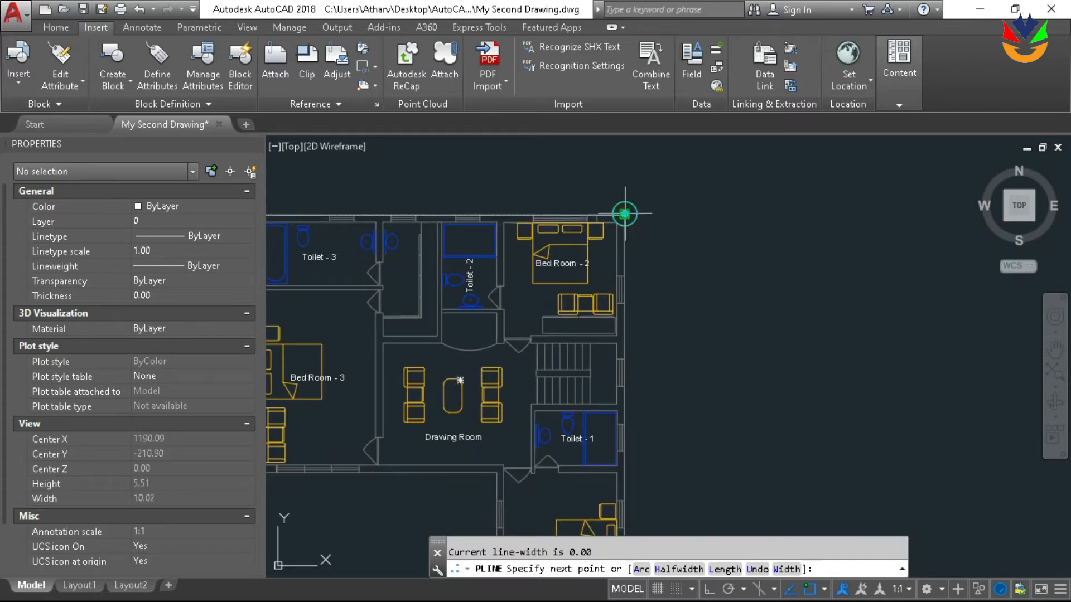
pyautogui.click(625, 214)
# Continue the polyline along the outer wall around Bed Room - 1 to the inside corner below the Drawing Room
pyautogui.scroll(-4, 725, 190)
pyautogui.scroll(8, 689, 369)
pyautogui.click(607, 291)
pyautogui.scroll(-4, 765, 341)
pyautogui.scroll(4, 558, 319)
pyautogui.click(611, 330)
pyautogui.scroll(-4, 589, 412)
pyautogui.scroll(6, 606, 213)
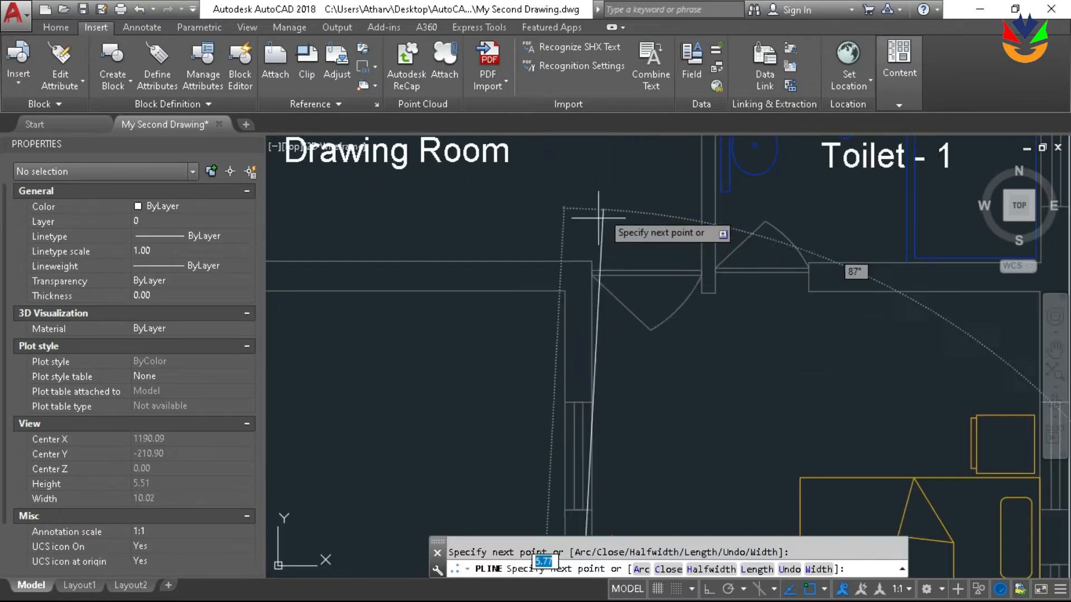
pyautogui.click(564, 291)
# Trace the outer wall past Bed Room - 3 back to the starting corner and close the polyline
pyautogui.scroll(-4, 650, 297)
pyautogui.scroll(-2, 555, 295)
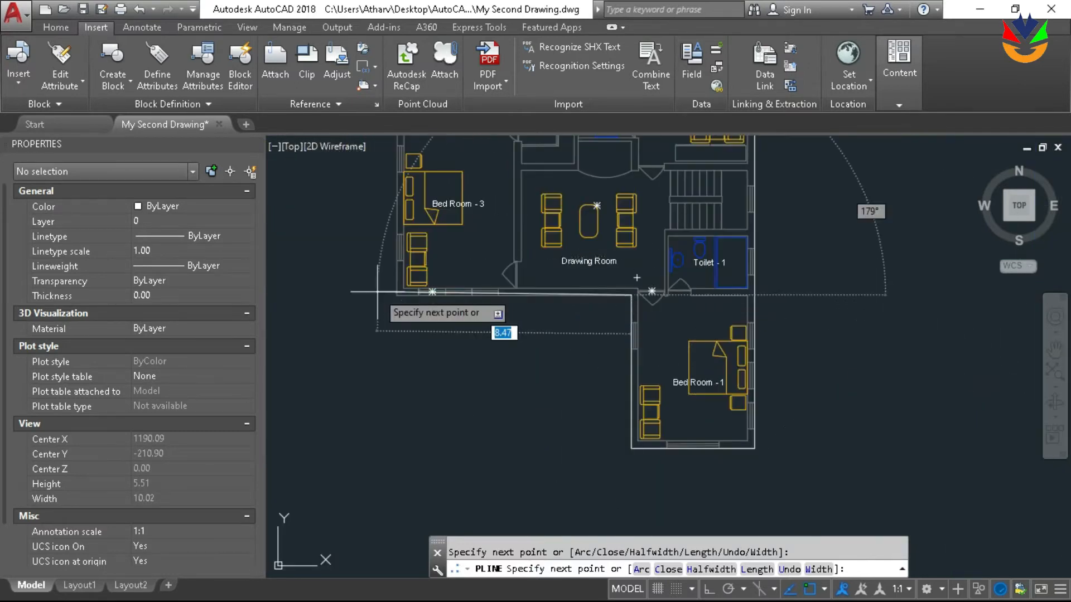
pyautogui.scroll(6, 491, 323)
pyautogui.click(502, 314)
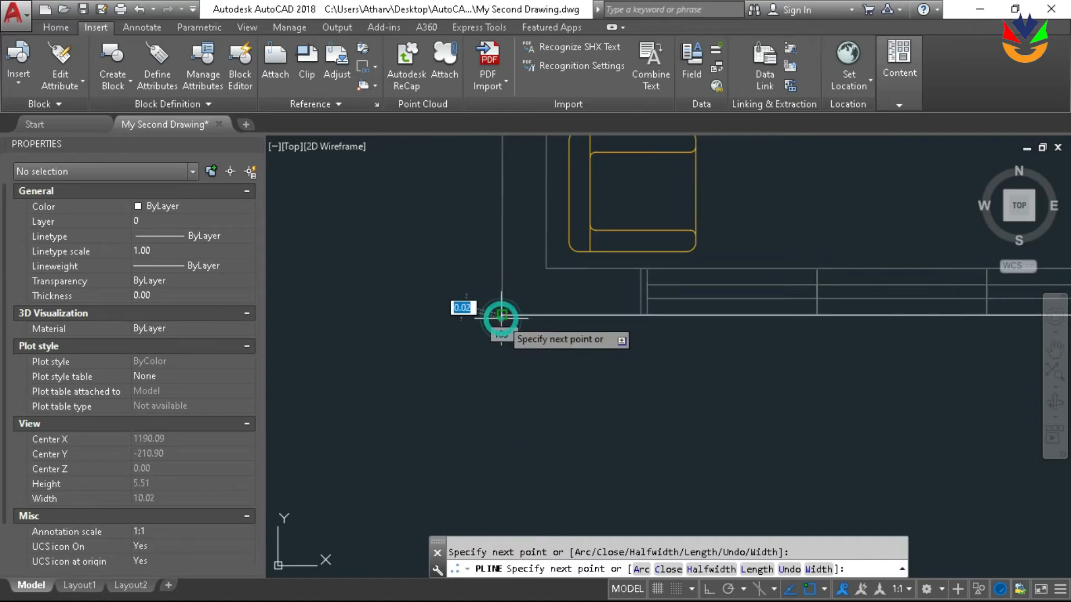
pyautogui.scroll(-5, 478, 311)
pyautogui.scroll(5, 502, 162)
pyautogui.click(493, 159)
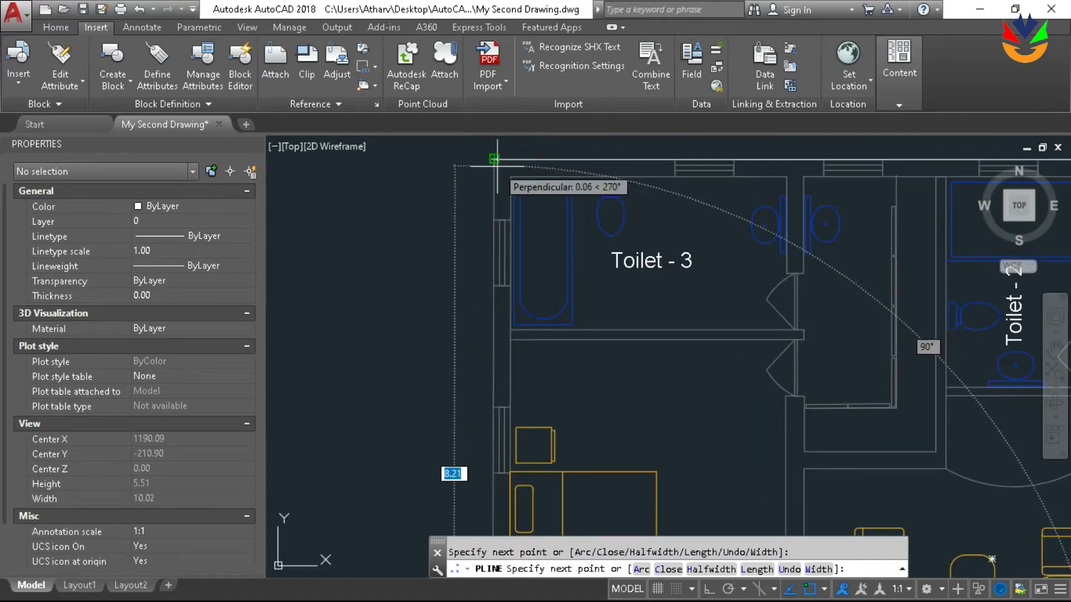
pyautogui.scroll(-2, 498, 171)
pyautogui.write('c')
pyautogui.press('Return')
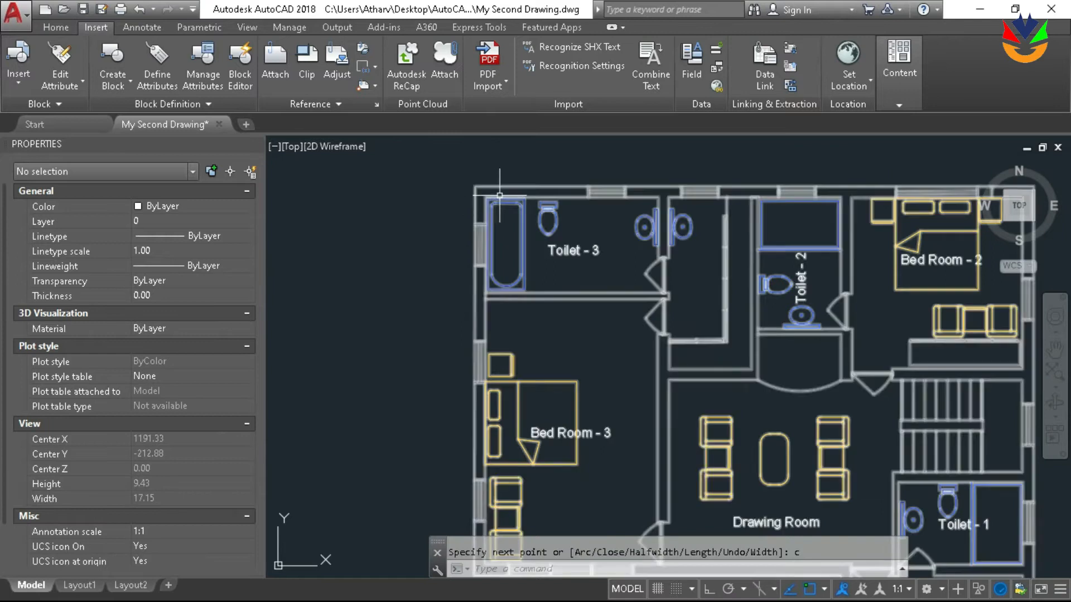
# Select the traced outline and check that it follows the outer walls all around the floor plan
pyautogui.click(511, 186)
pyautogui.scroll(-6, 511, 186)
pyautogui.scroll(2, 596, 205)
pyautogui.scroll(3, 591, 218)
pyautogui.scroll(-3, 586, 223)
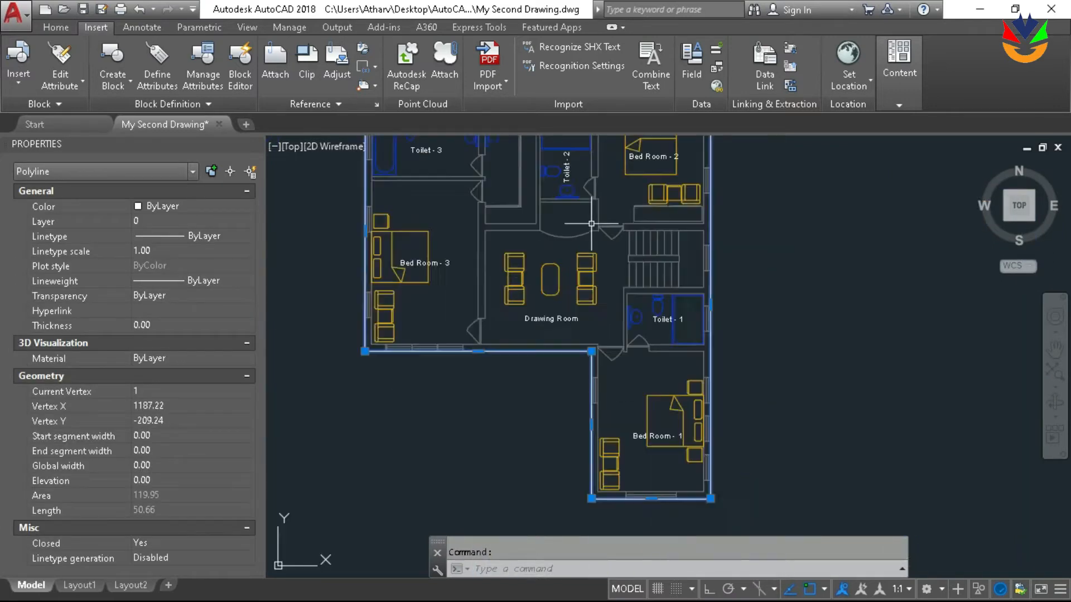
pyautogui.scroll(3, 584, 228)
pyautogui.scroll(-2, 584, 228)
pyautogui.press('Escape')
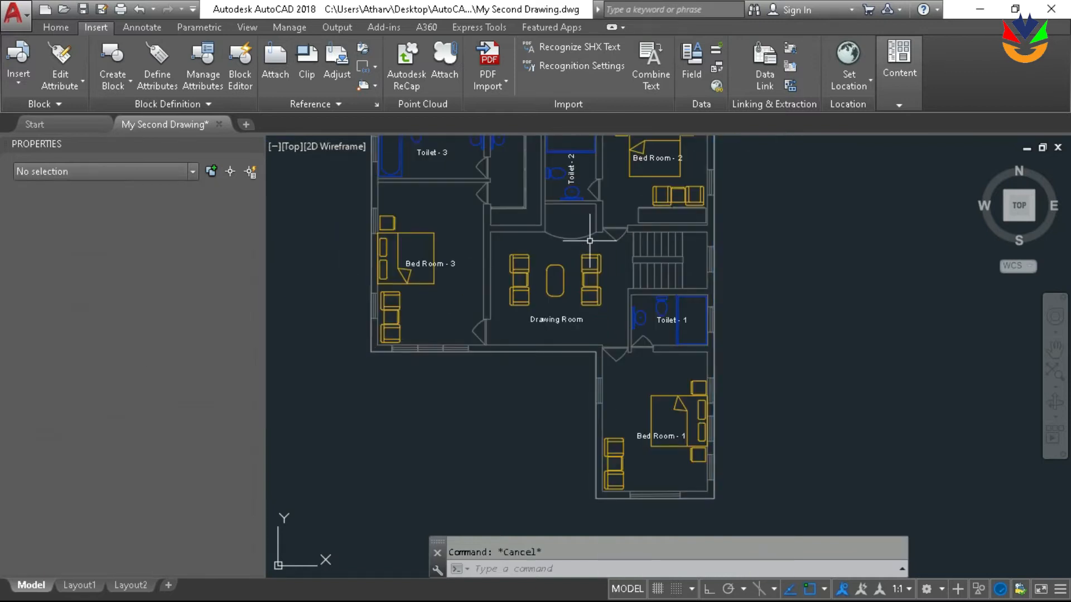
# Offset the traced outer-wall outline outward by a distance of 1 around the floor plan
pyautogui.moveTo(811, 257); pyautogui.dragTo(802, 330, button='middle')
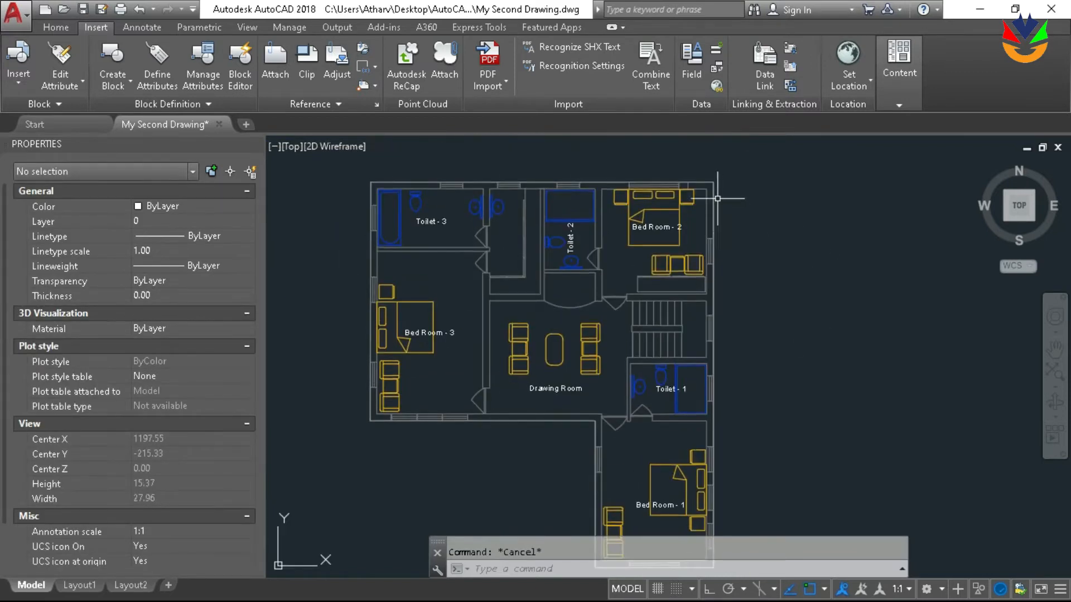
pyautogui.write('o')
pyautogui.press('Return')
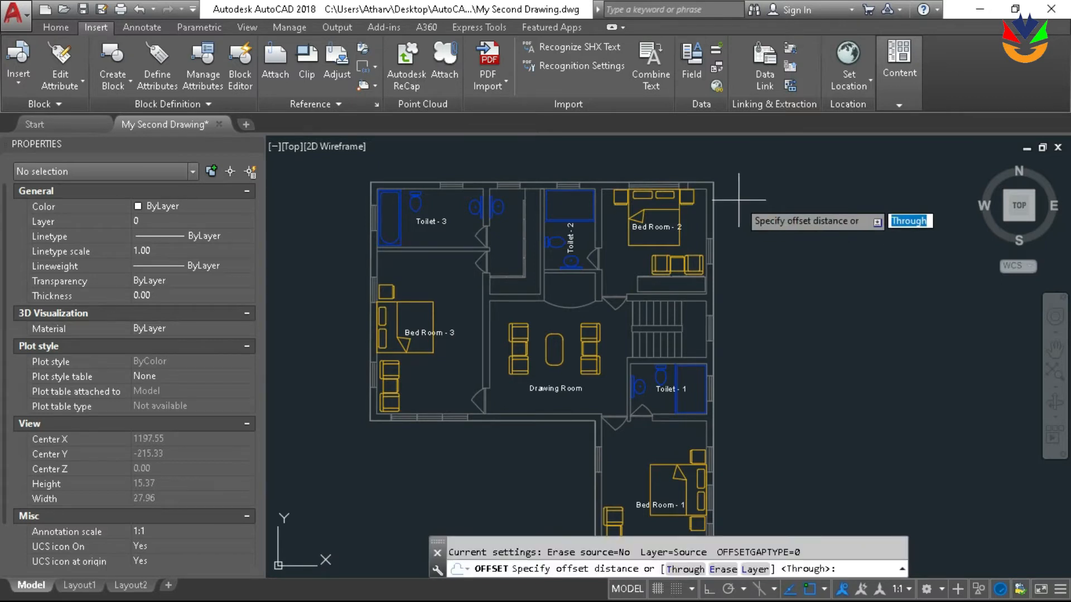
pyautogui.write('1')
pyautogui.press('Return')
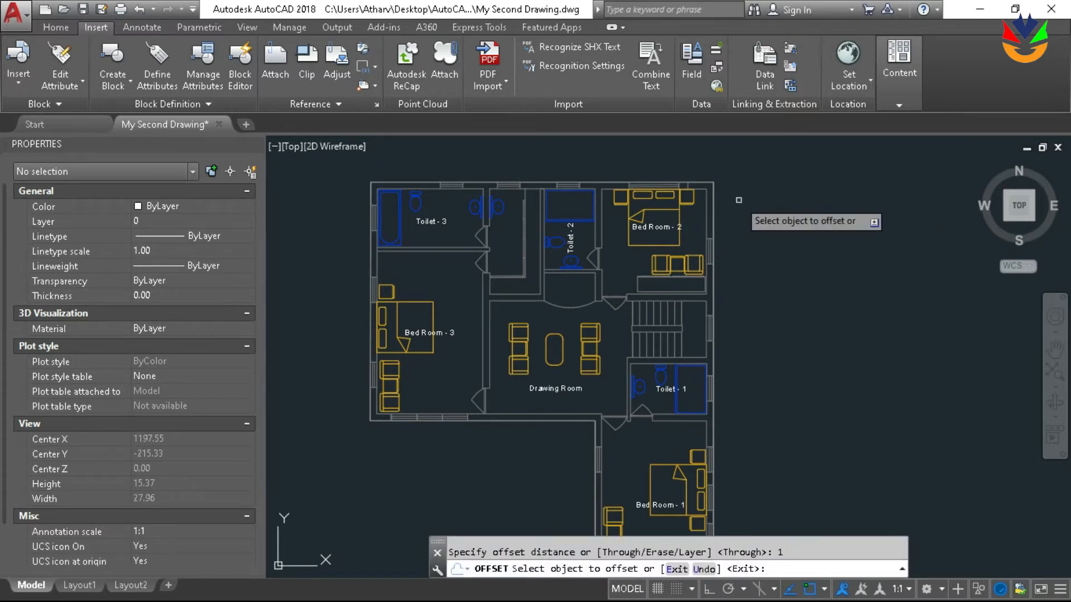
pyautogui.click(718, 206)
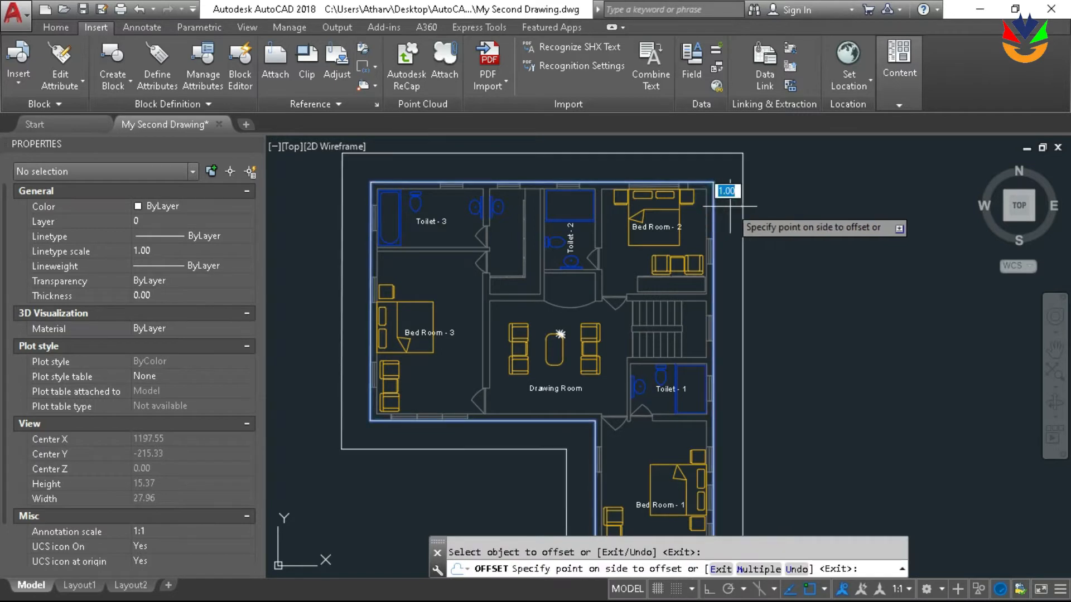
pyautogui.scroll(-3, 731, 251)
pyautogui.press('Escape')
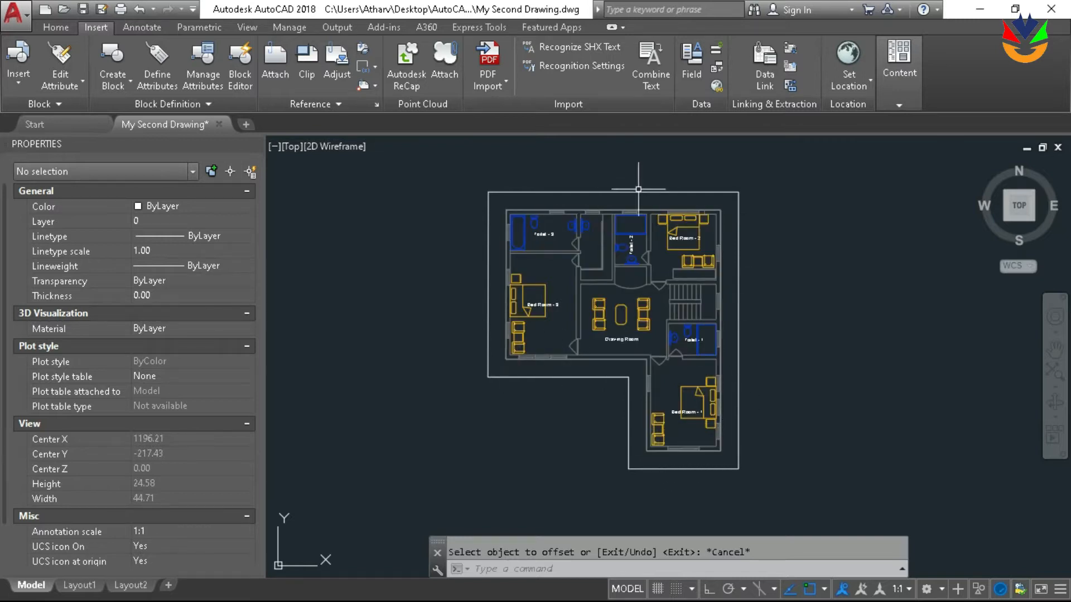
# Try to fillet the offset outline's outer corner by Bed Room - 2 with the current radius, and undo it
pyautogui.scroll(4, 639, 189)
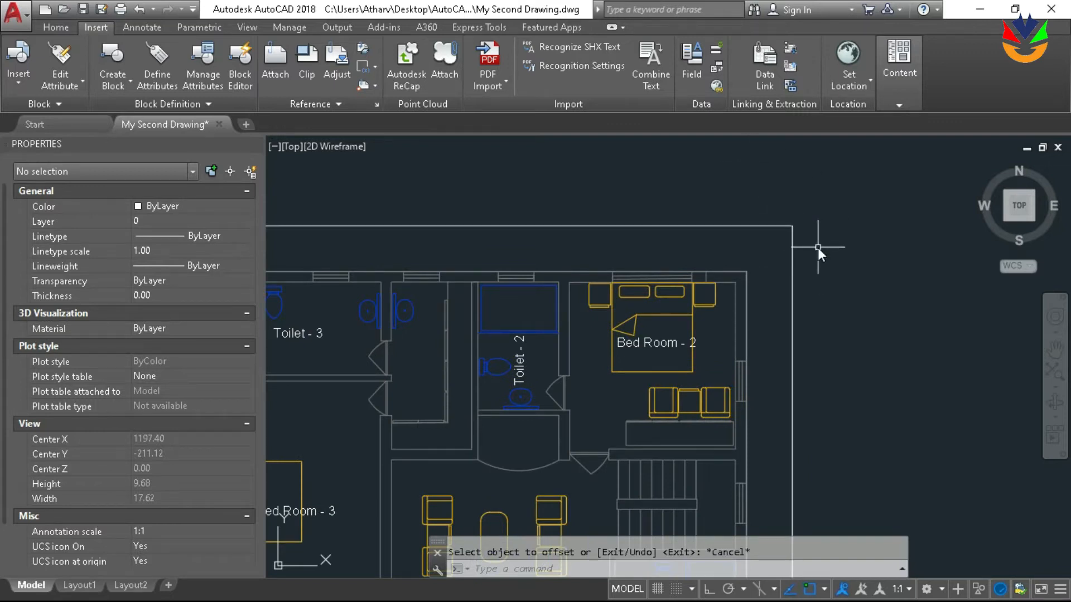
pyautogui.write('lle')
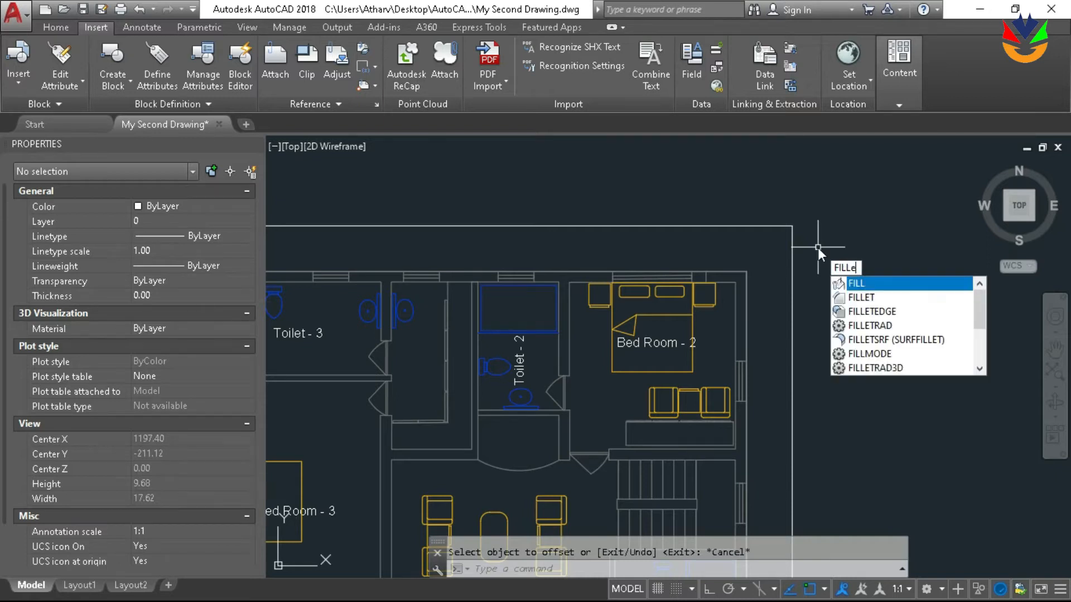
pyautogui.press('Return')
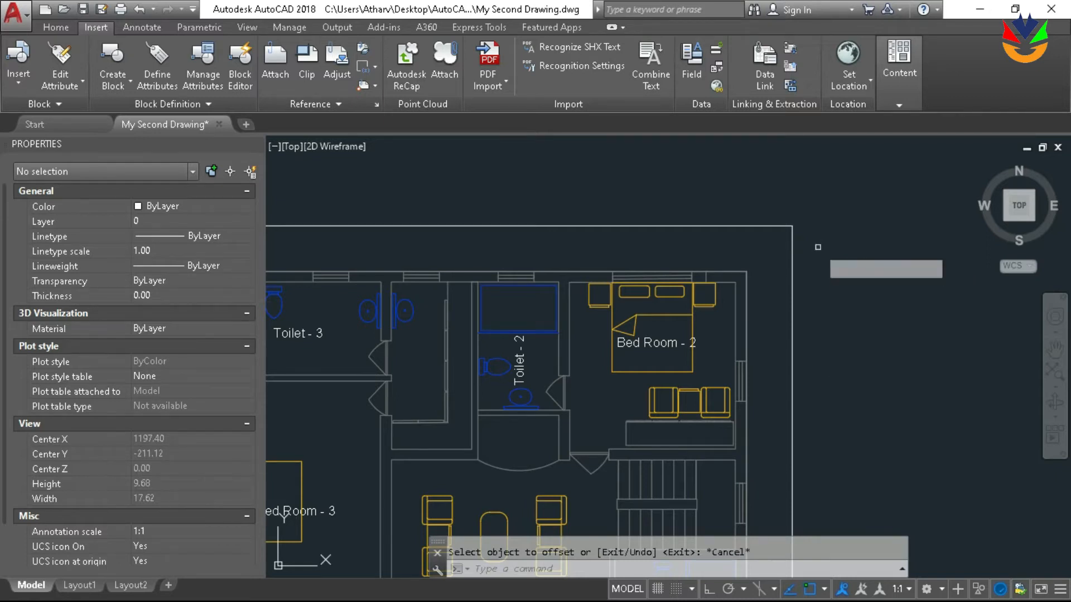
pyautogui.click(791, 245)
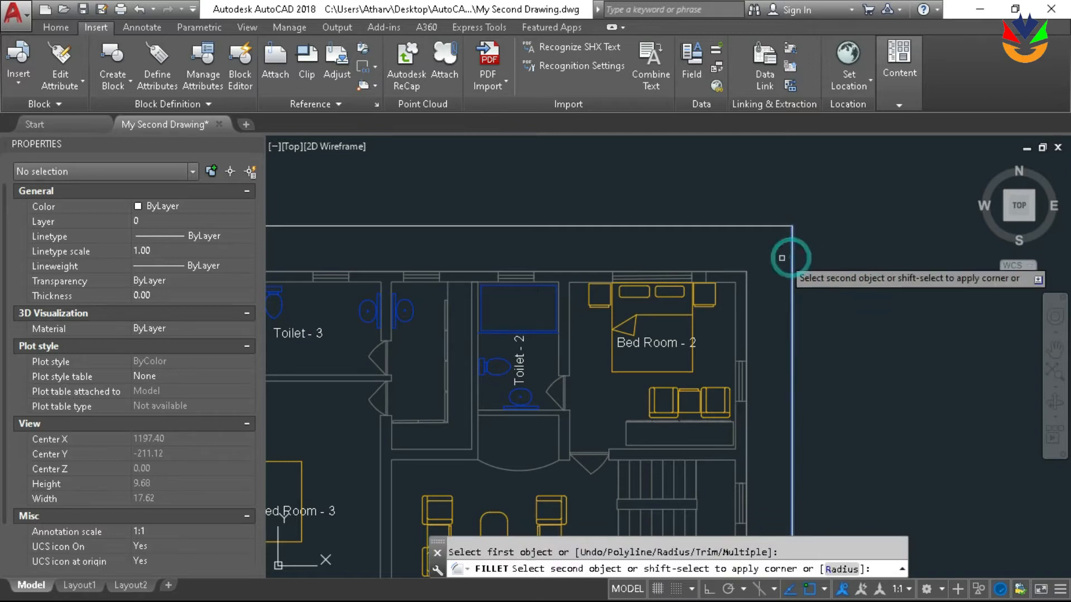
pyautogui.click(755, 226)
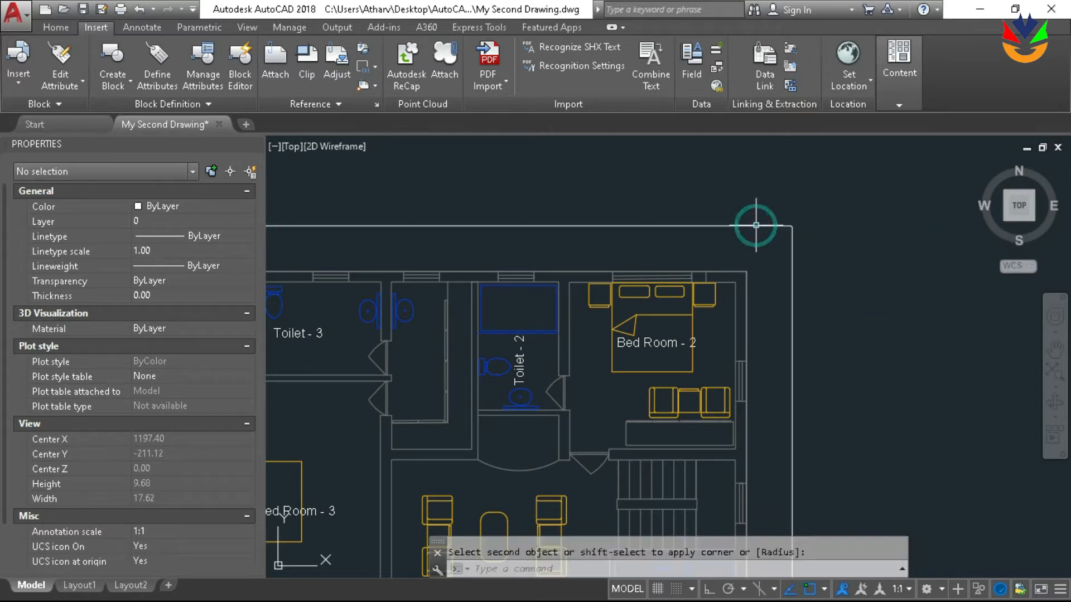
pyautogui.scroll(4, 818, 235)
pyautogui.scroll(10, 772, 223)
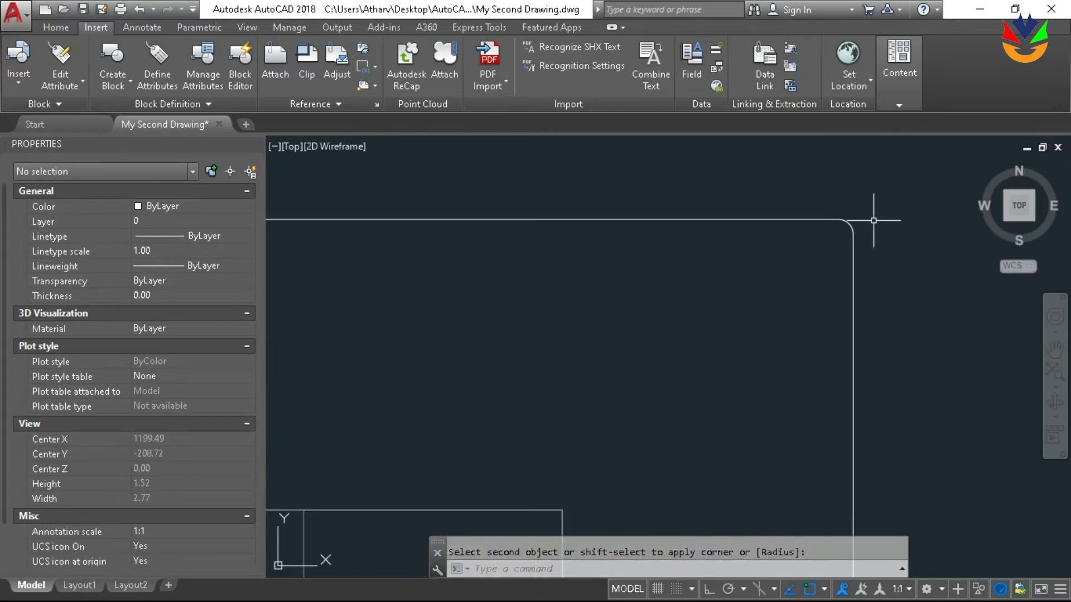
pyautogui.scroll(-12, 825, 226)
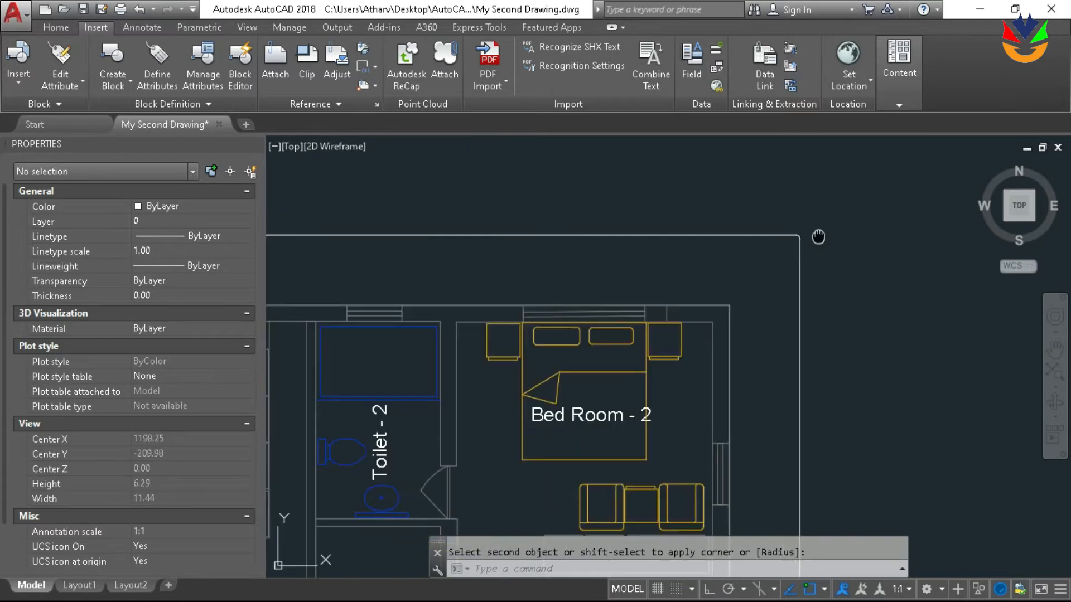
pyautogui.scroll(-2, 837, 225)
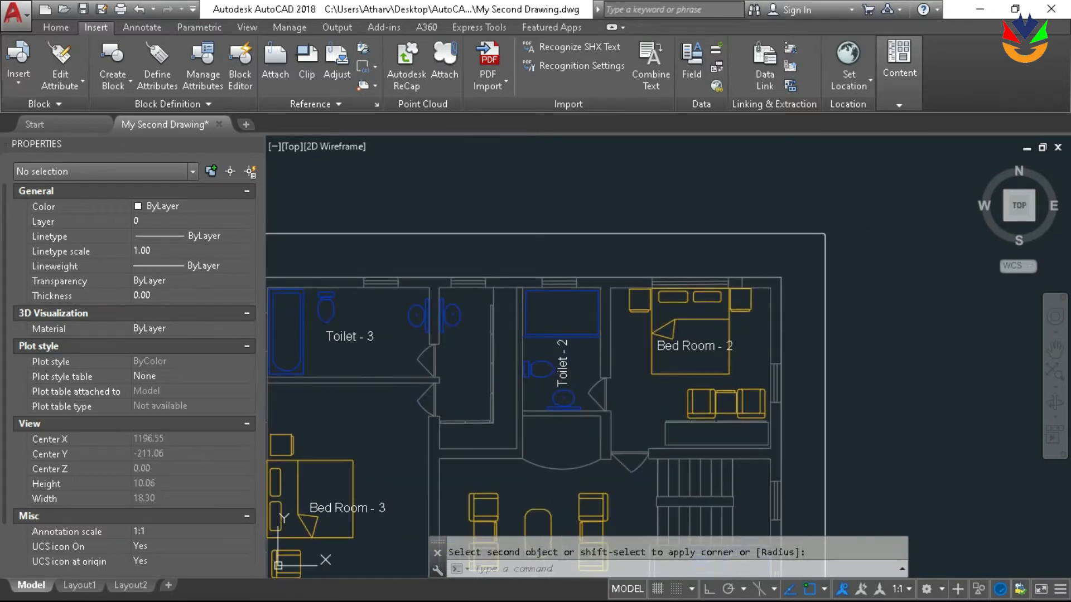
pyautogui.hotkey('ctrl', 'z')
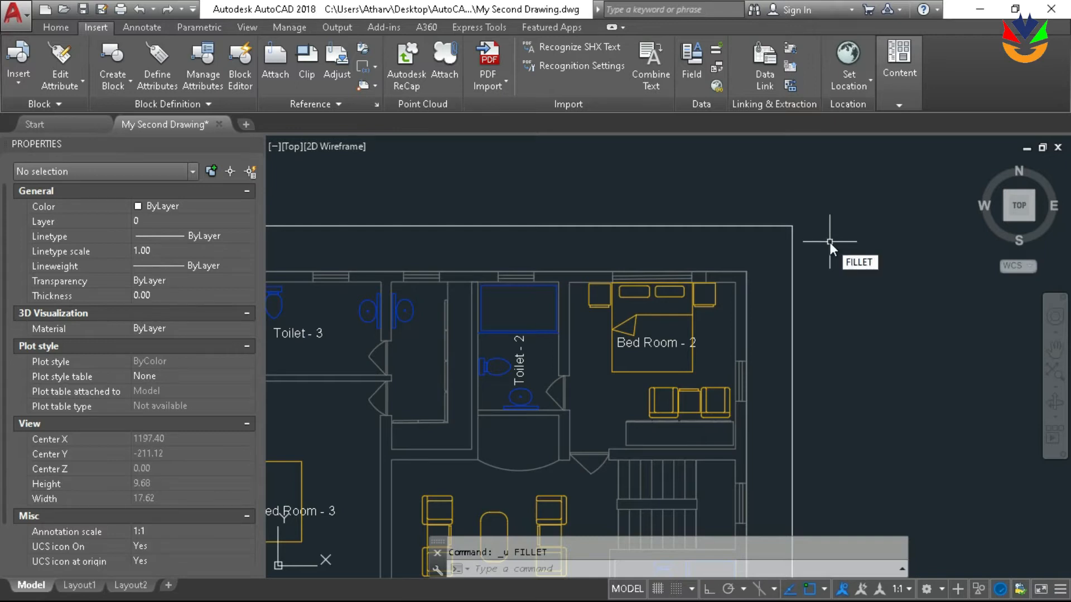
# Try the fillet on the outline corner by Bed Room - 2 again, entering 0.2 for the radius, and undo it
pyautogui.press('Return')
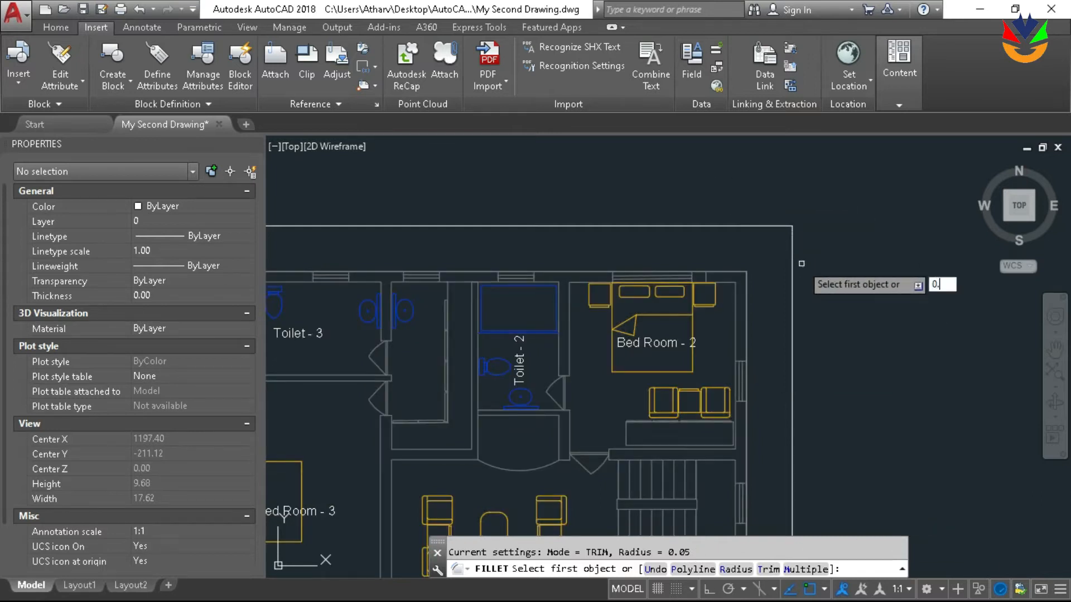
pyautogui.write('0.2')
pyautogui.press('Return')
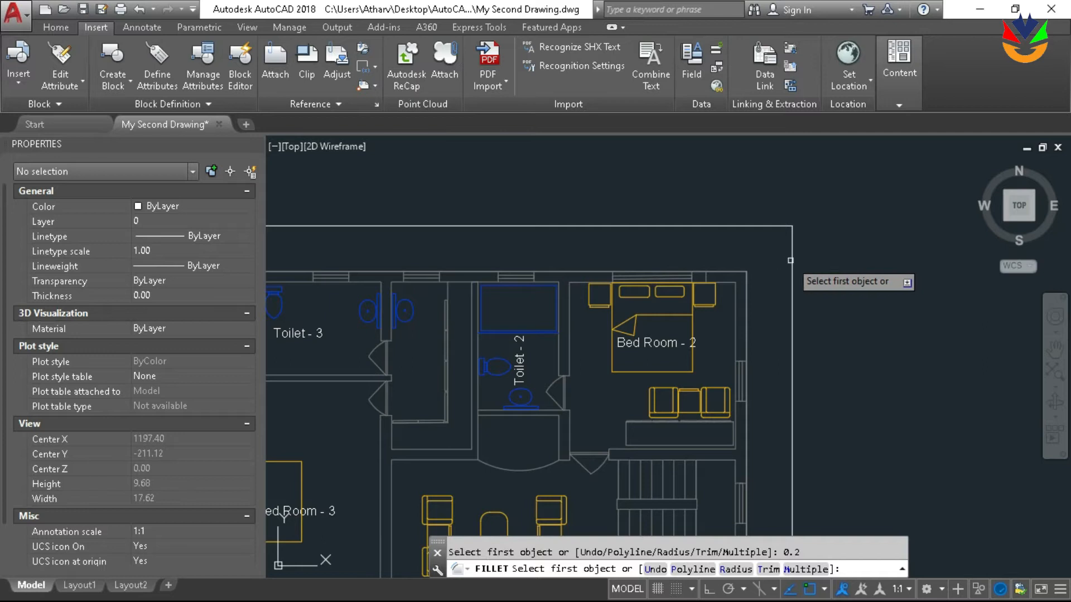
pyautogui.click(793, 260)
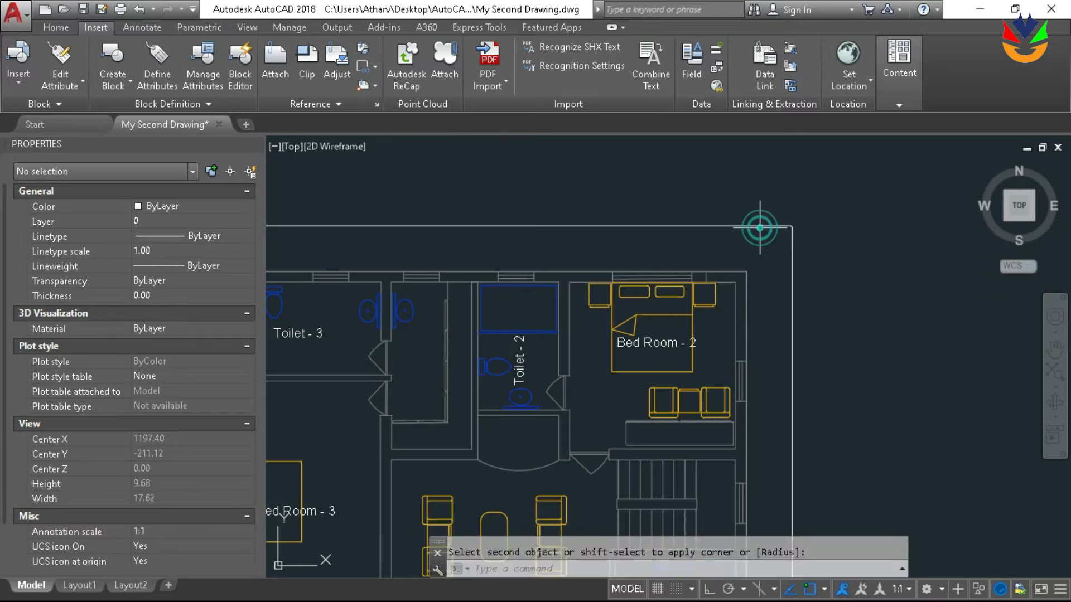
pyautogui.scroll(4, 767, 225)
pyautogui.scroll(-3, 879, 224)
pyautogui.scroll(3, 883, 223)
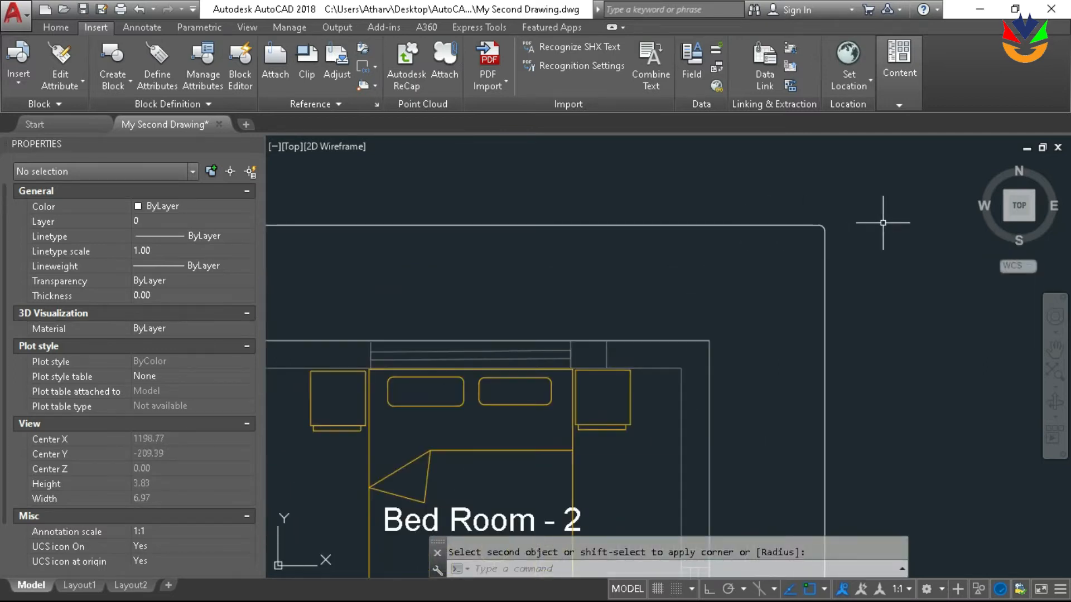
pyautogui.hotkey('ctrl', 'z')
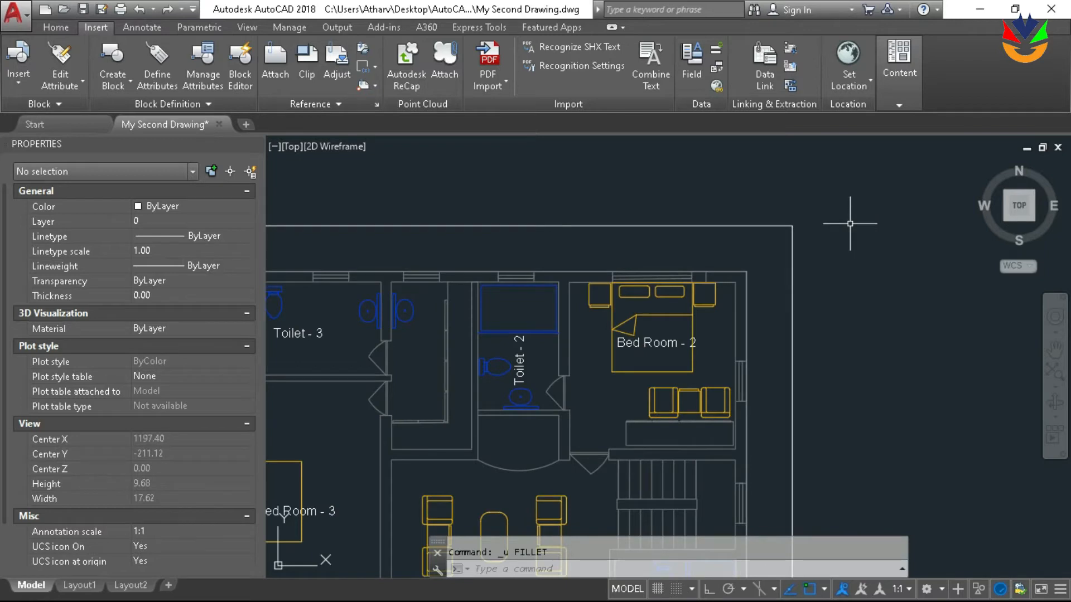
# Try to fillet the same outline corner by Bed Room - 2 with 1 entered for the radius, and undo it
pyautogui.press('Up')
pyautogui.press('Return')
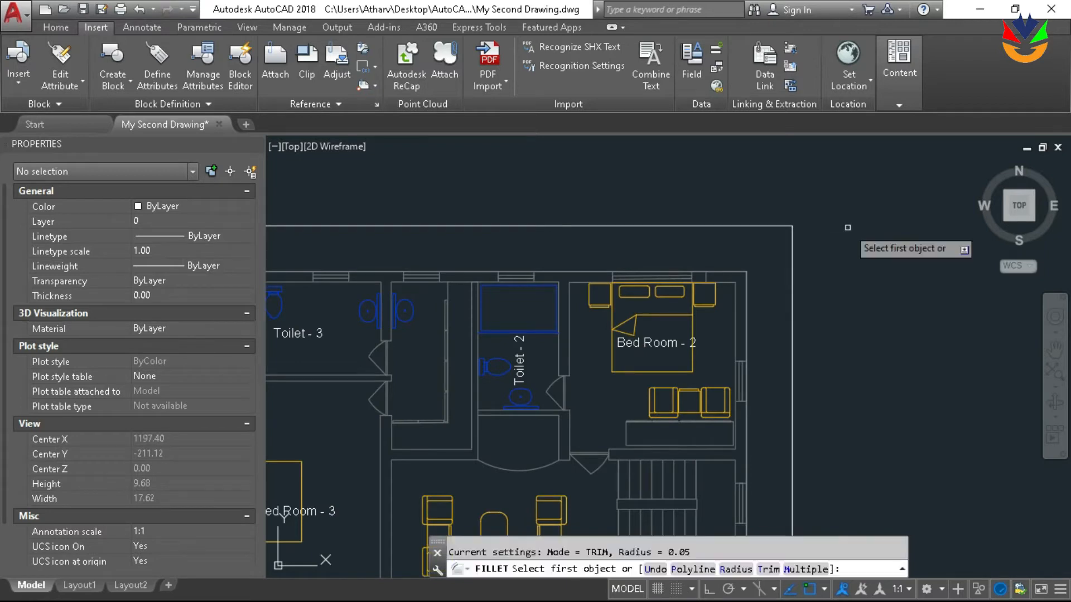
pyautogui.write('1')
pyautogui.press('Return')
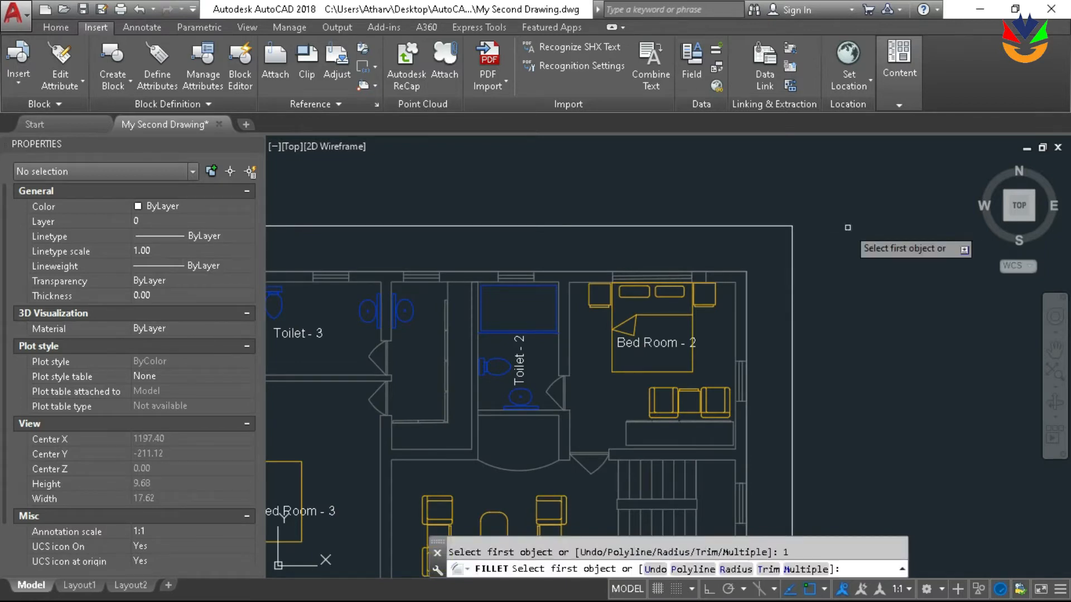
pyautogui.click(792, 245)
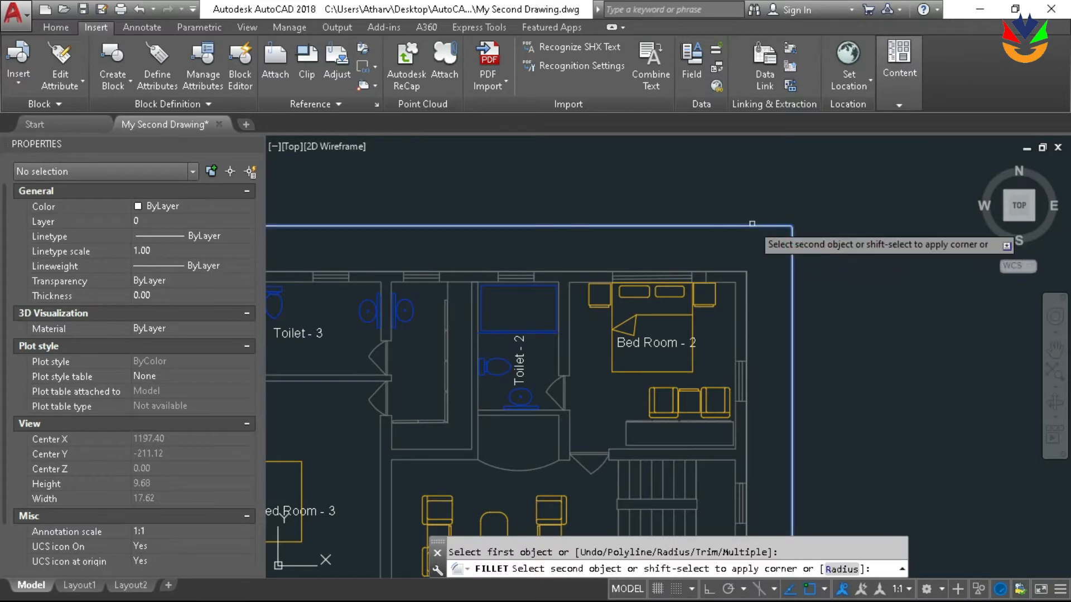
pyautogui.scroll(2, 759, 226)
pyautogui.scroll(-2, 759, 226)
pyautogui.hotkey('ctrl', 'z')
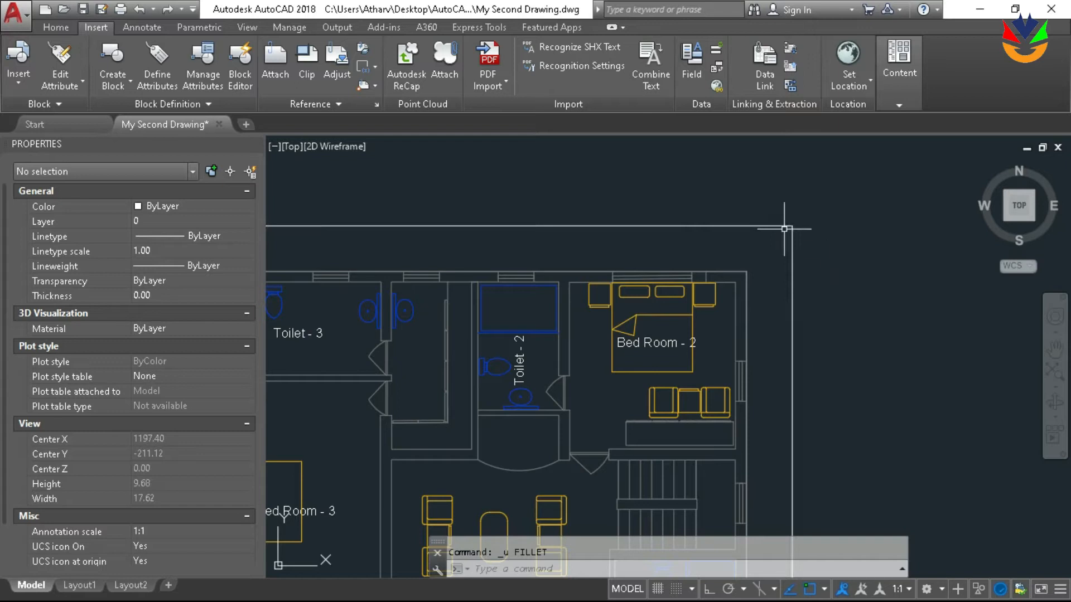
# Try to fillet the offset outline's corner by Bed Room - 2 with 20 entered for the radius
pyautogui.press('Up')
pyautogui.press('Return')
pyautogui.write('20')
pyautogui.press('Return')
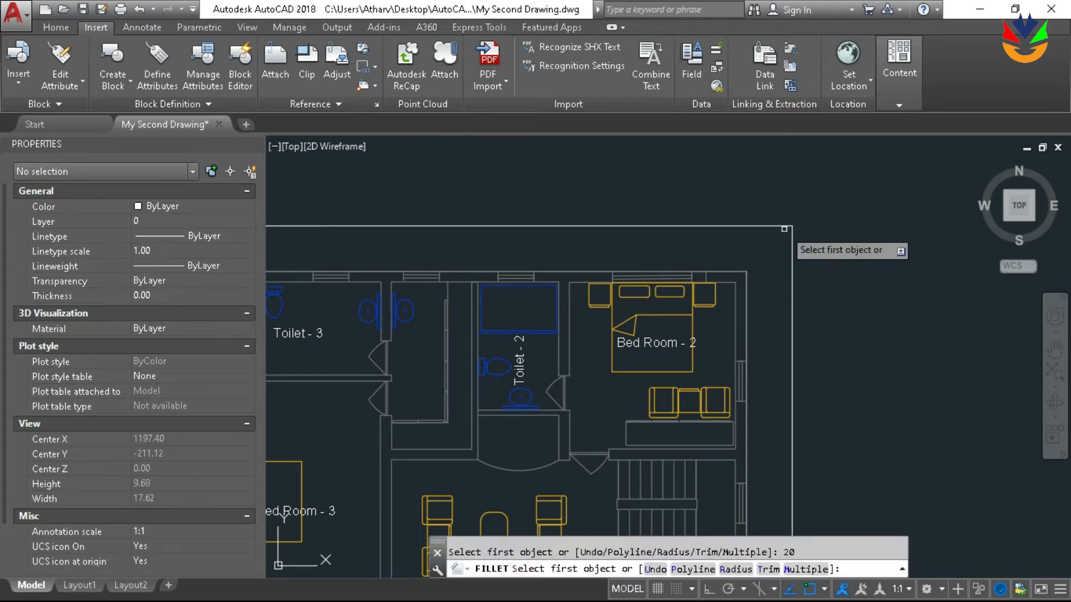
pyautogui.click(792, 260)
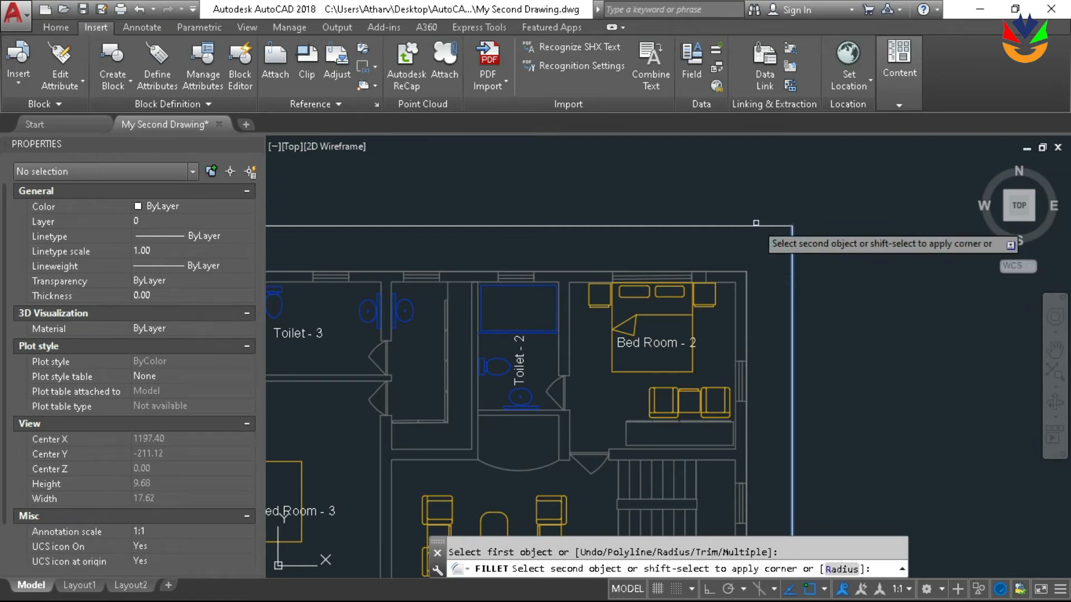
pyautogui.scroll(10, 756, 225)
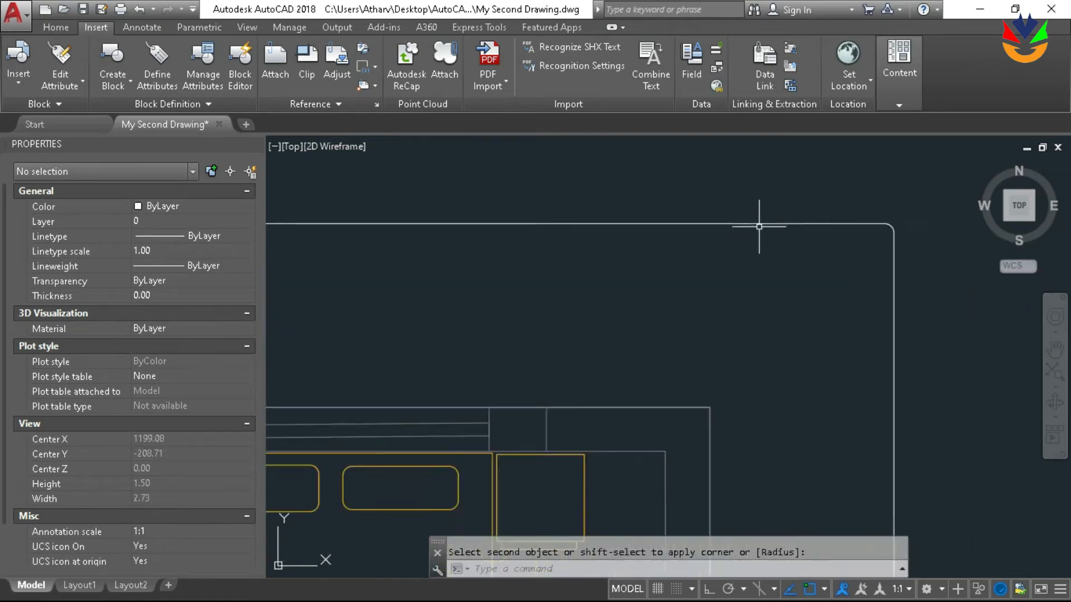
# Try to stretch the midpoint of the rounded corner's arc, cancel the stretch, and undo the corner fillet
pyautogui.click(866, 209)
pyautogui.click(874, 217)
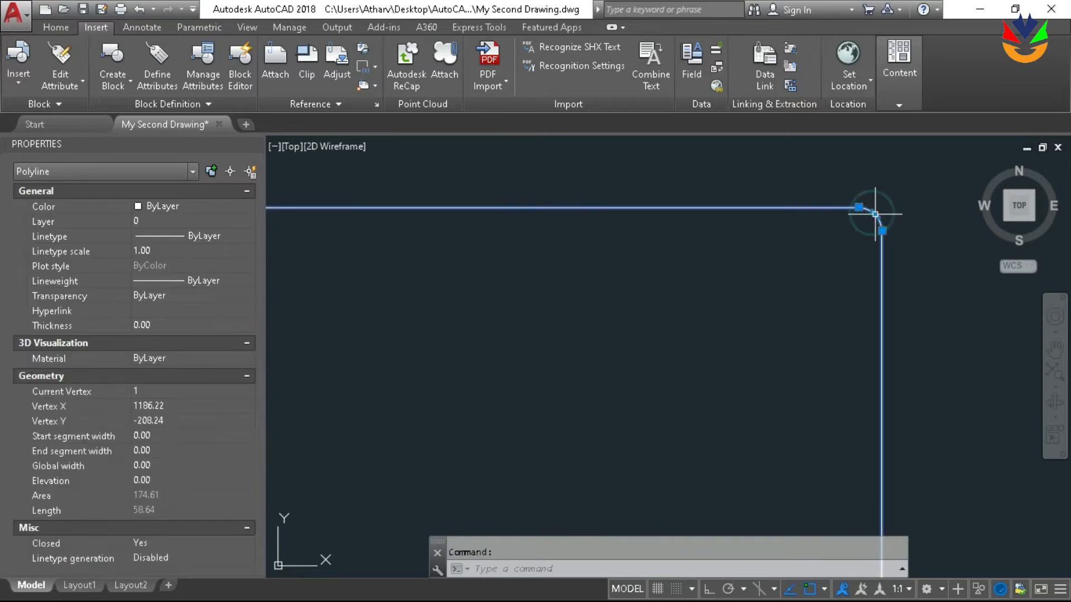
pyautogui.click(874, 217)
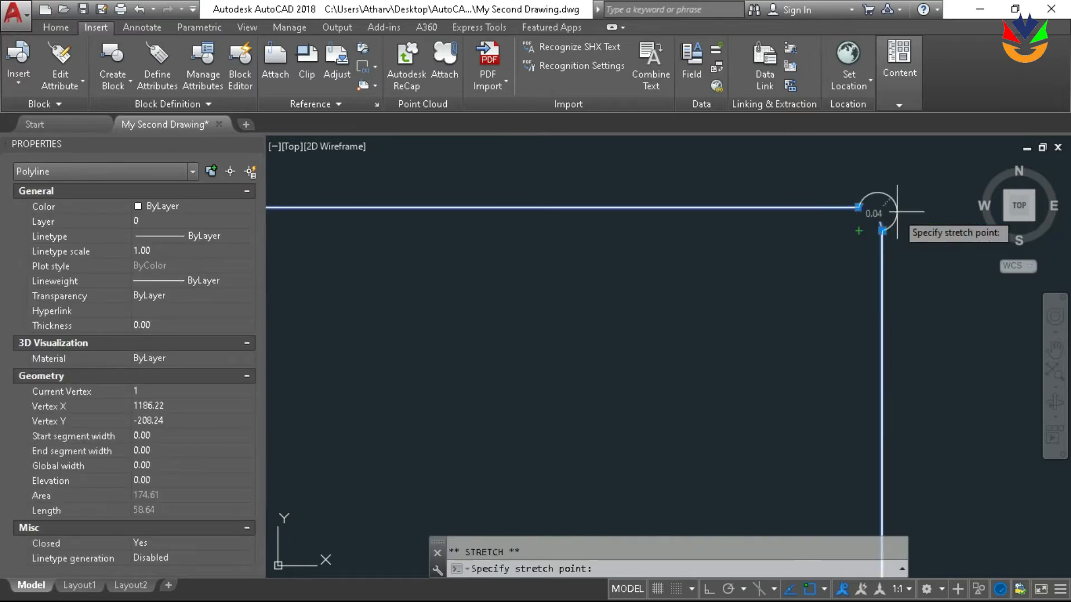
pyautogui.press('Escape')
pyautogui.scroll(-4, 907, 218)
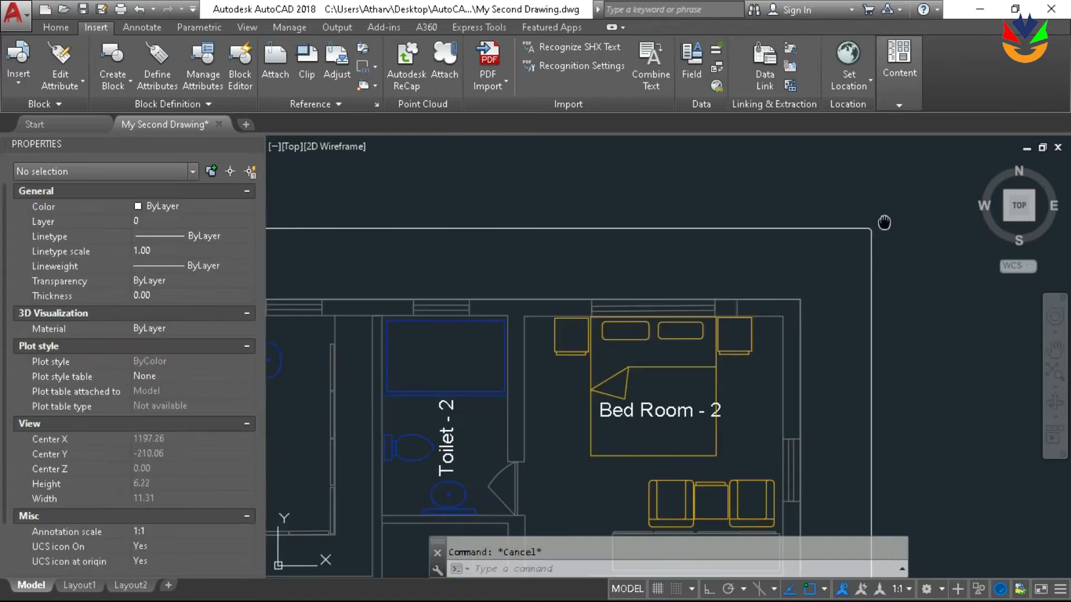
pyautogui.scroll(-3, 859, 212)
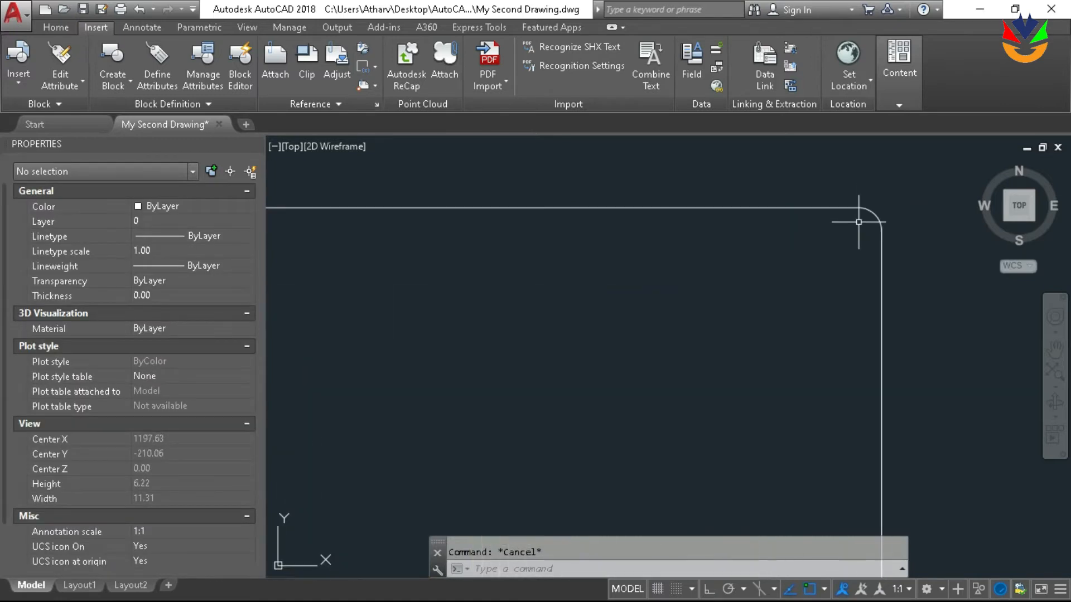
pyautogui.scroll(-3, 858, 222)
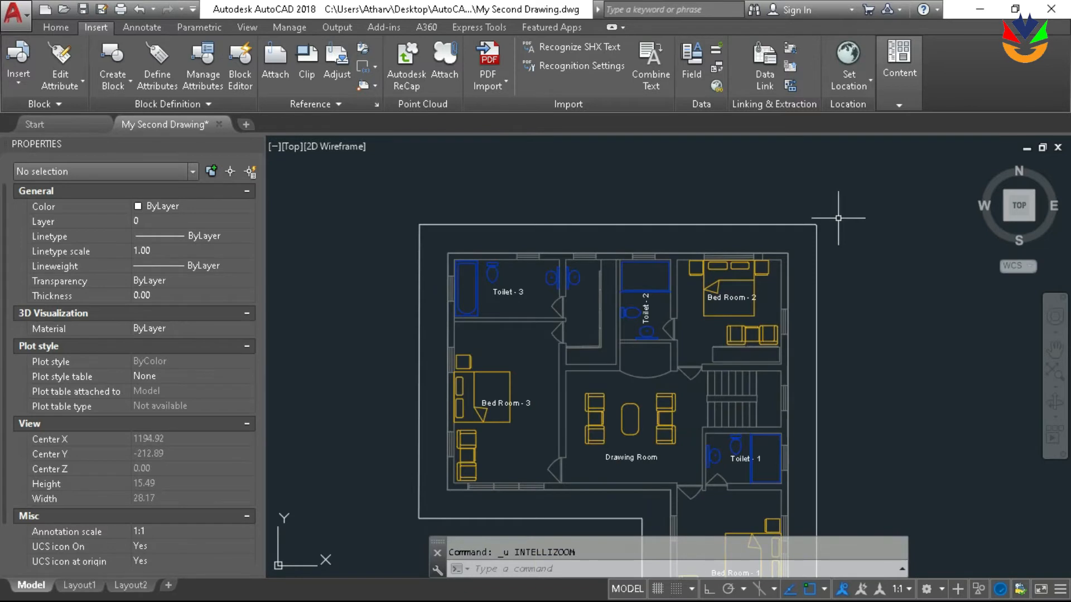
pyautogui.hotkey('ctrl', 'z')
pyautogui.scroll(-3, 815, 218)
pyautogui.scroll(3, 720, 182)
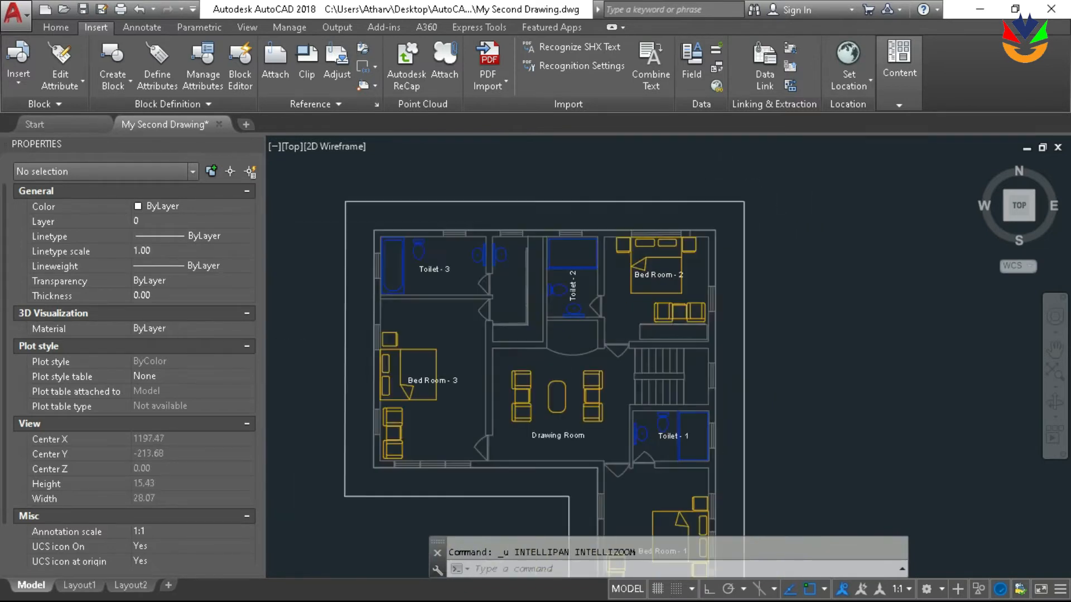
# Try to fillet the outline corner by Bed Room - 2 with 200 entered at the object prompt, and undo it
pyautogui.press('Up')
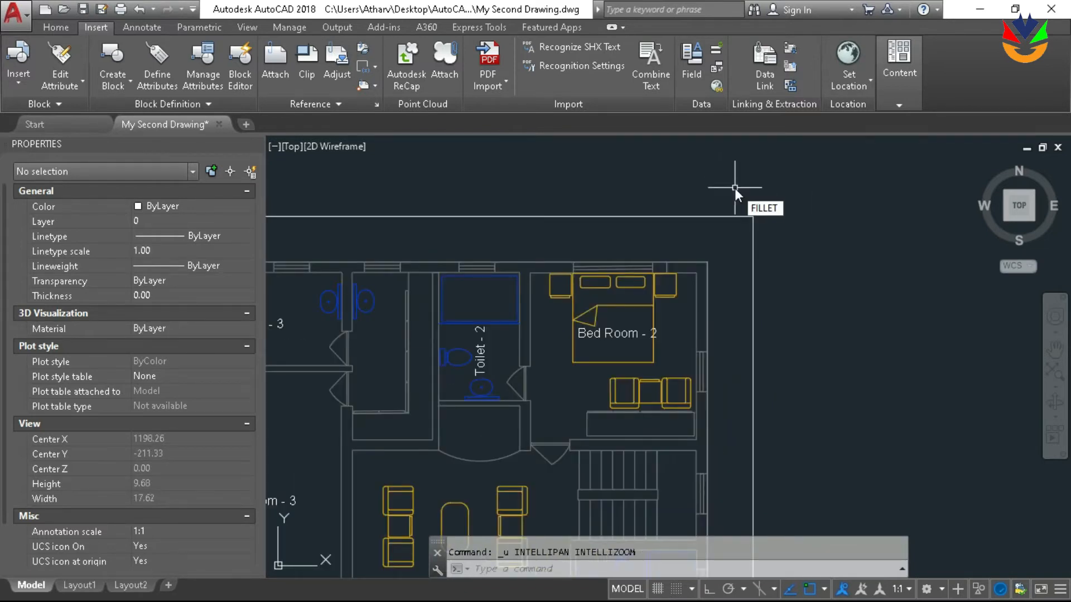
pyautogui.press('Return')
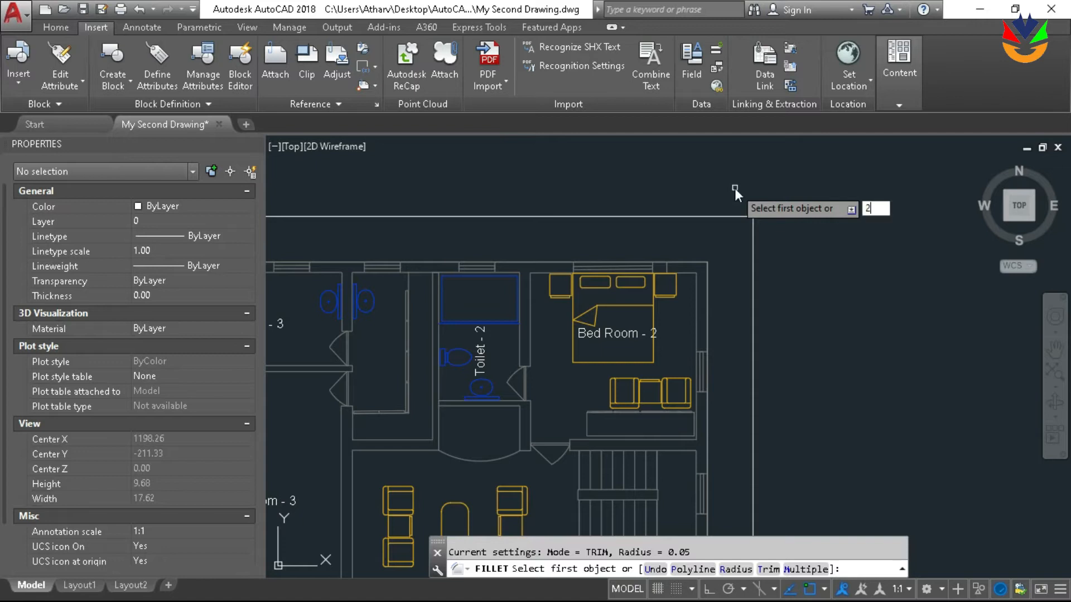
pyautogui.press('Return')
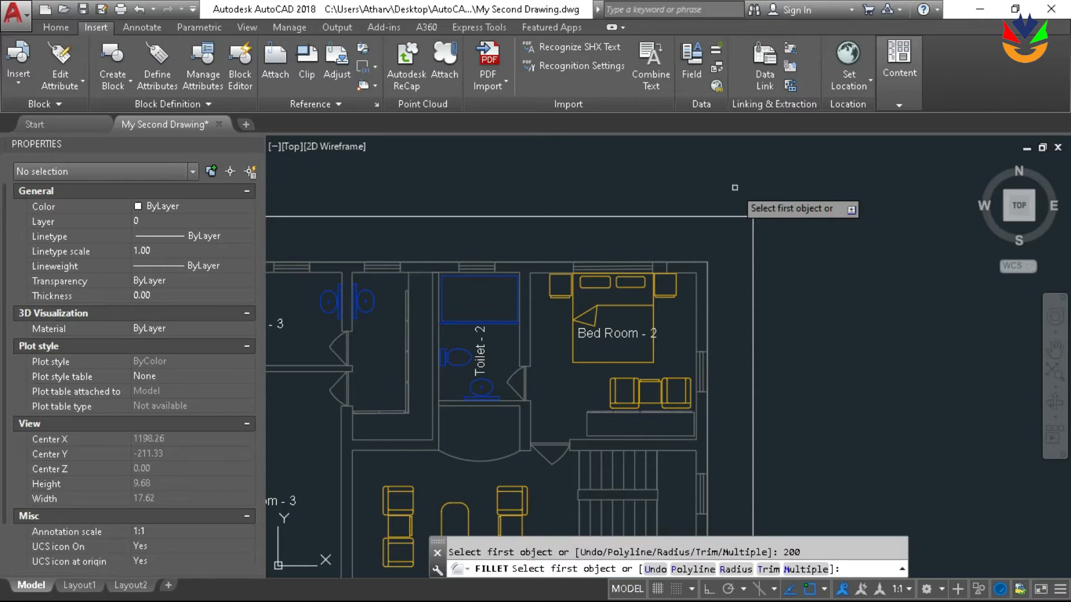
pyautogui.click(732, 216)
pyautogui.click(753, 232)
pyautogui.scroll(4, 731, 191)
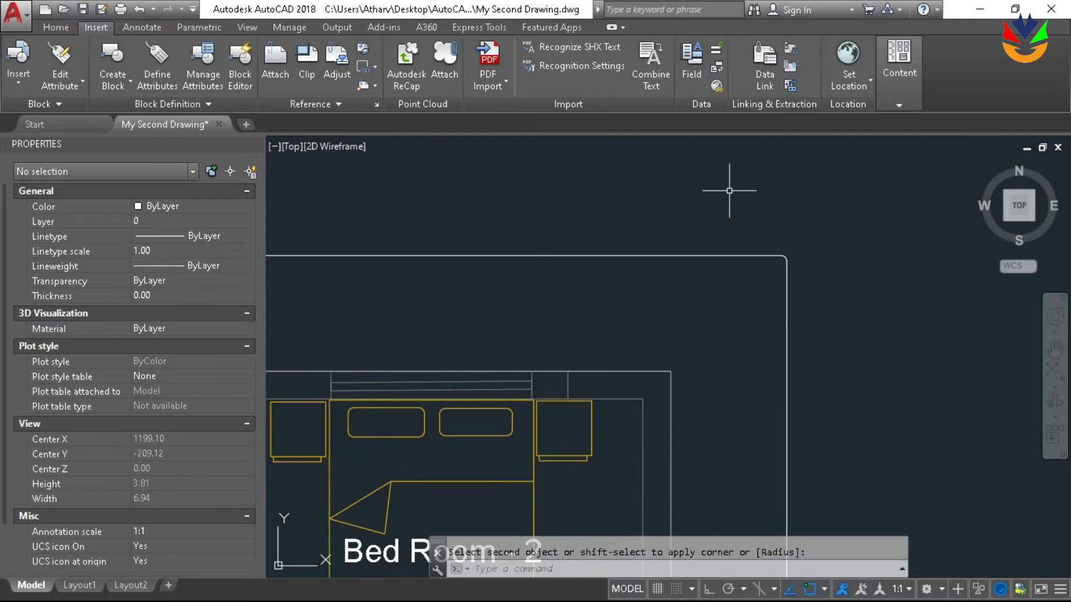
pyautogui.scroll(-4, 730, 192)
pyautogui.hotkey('ctrl', 'z')
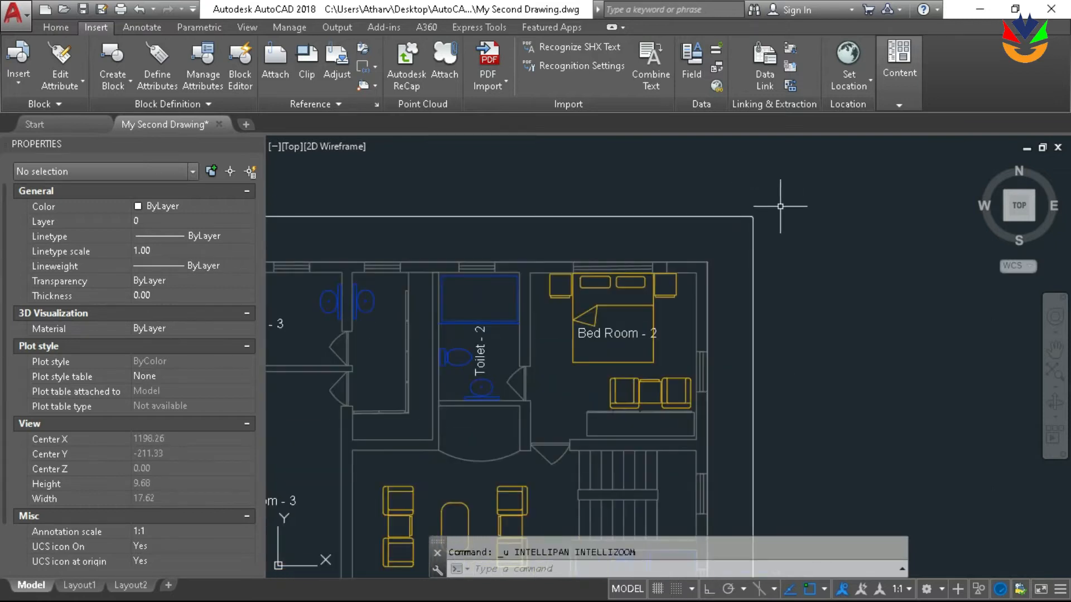
pyautogui.hotkey('ctrl', 'z')
pyautogui.hotkey('ctrl', 'z')
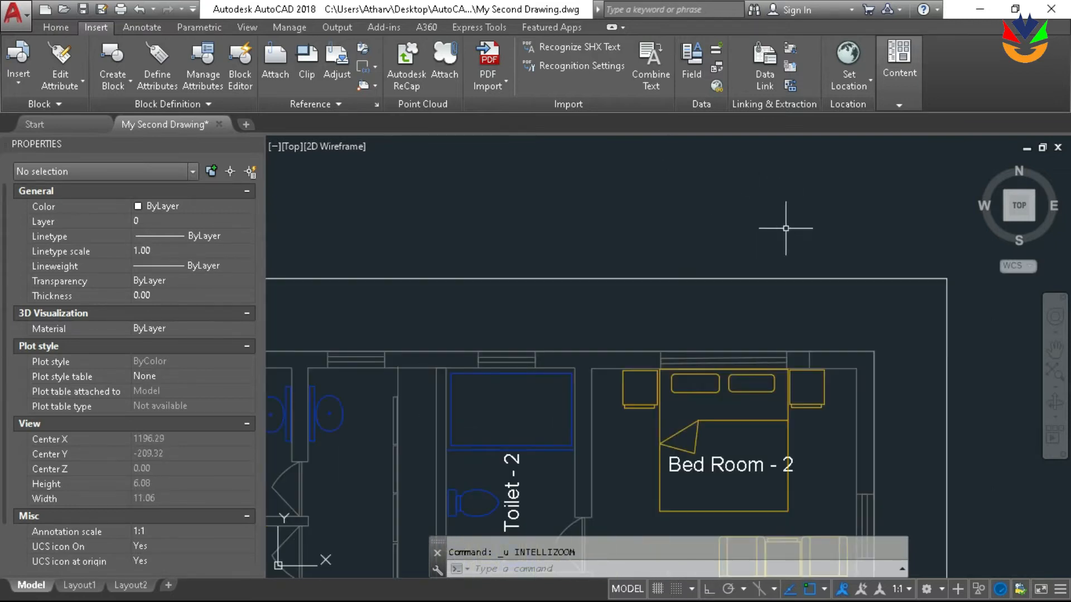
# Check the drawing units for length type, precision and insertion scale, leaving them as they are
pyautogui.scroll(-8, 770, 207)
pyautogui.scroll(2, 669, 217)
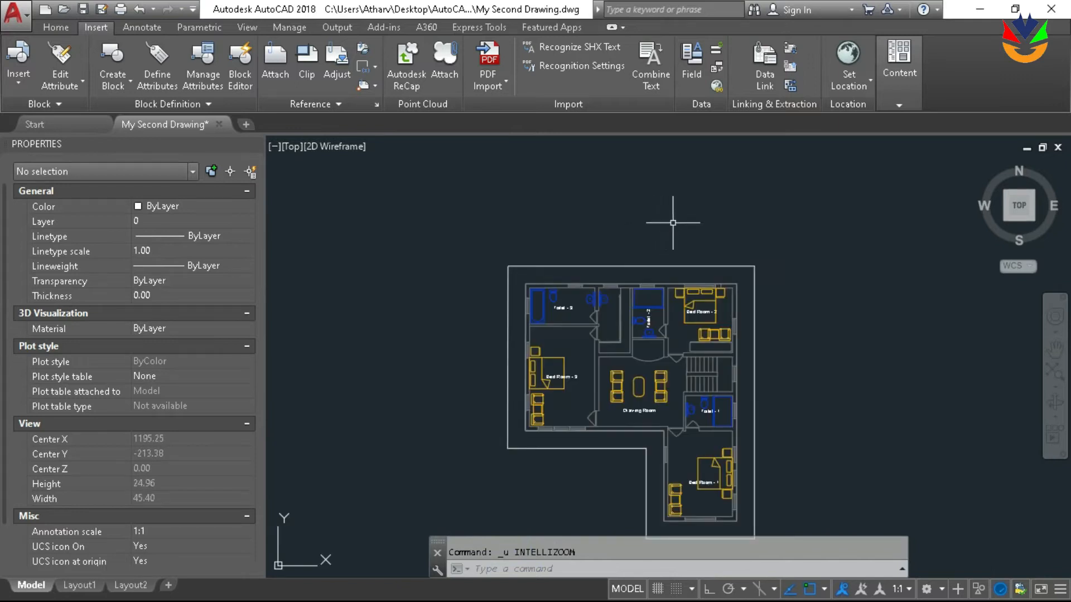
pyautogui.moveTo(673, 222); pyautogui.dragTo(680, 195, button='middle')
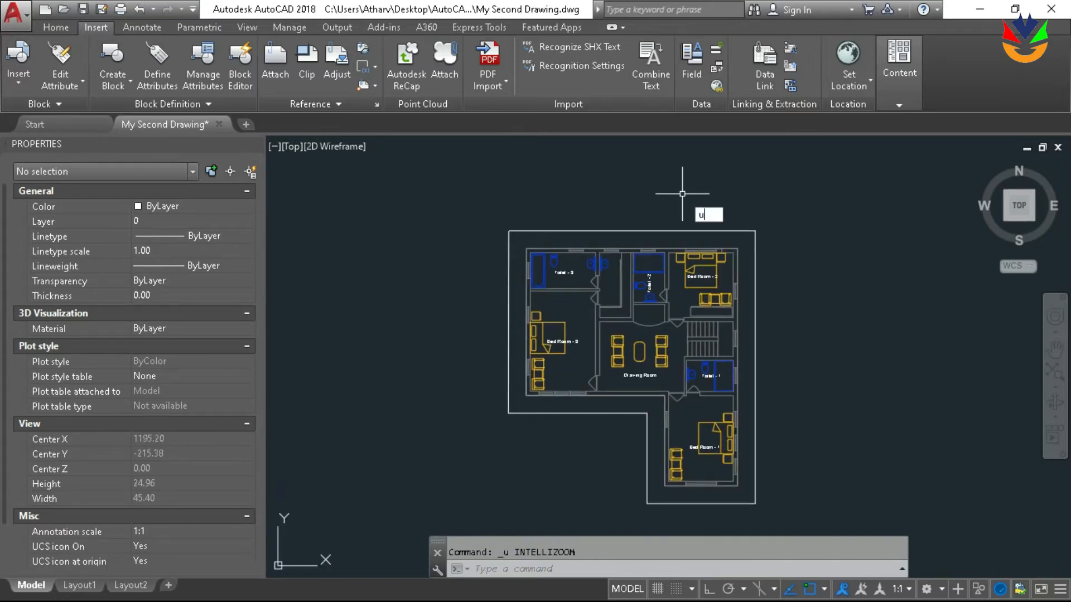
pyautogui.write('units')
pyautogui.press('Return')
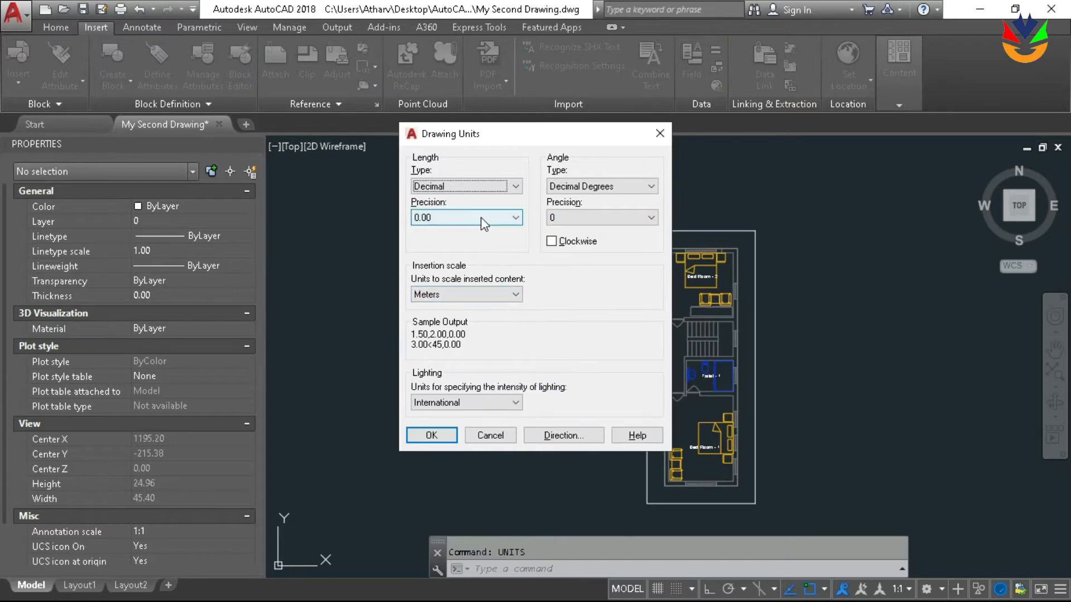
pyautogui.click(502, 437)
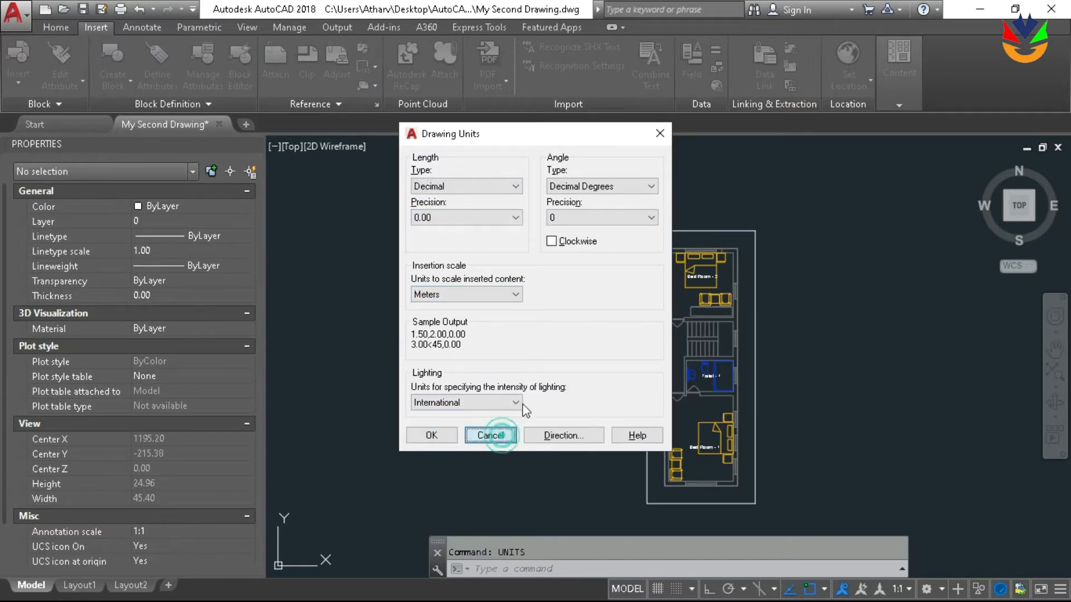
# Dimension the width of the window above Toilet - 2, placing the dimension between the outer wall and the offset outline
pyautogui.scroll(4, 729, 218)
pyautogui.moveTo(729, 218); pyautogui.dragTo(754, 224, button='middle')
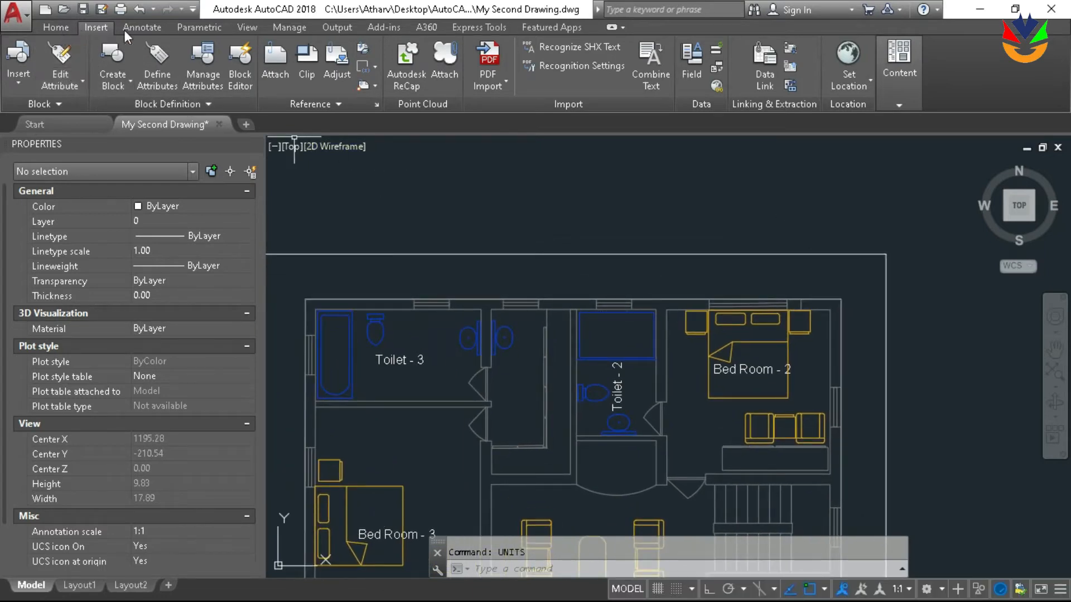
pyautogui.click(141, 28)
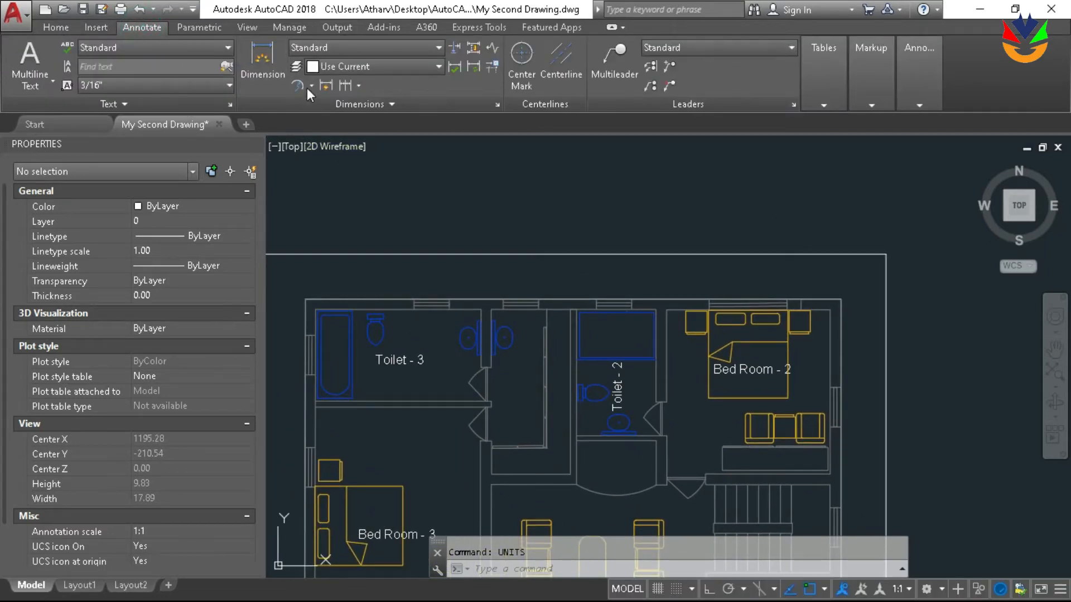
pyautogui.click(274, 81)
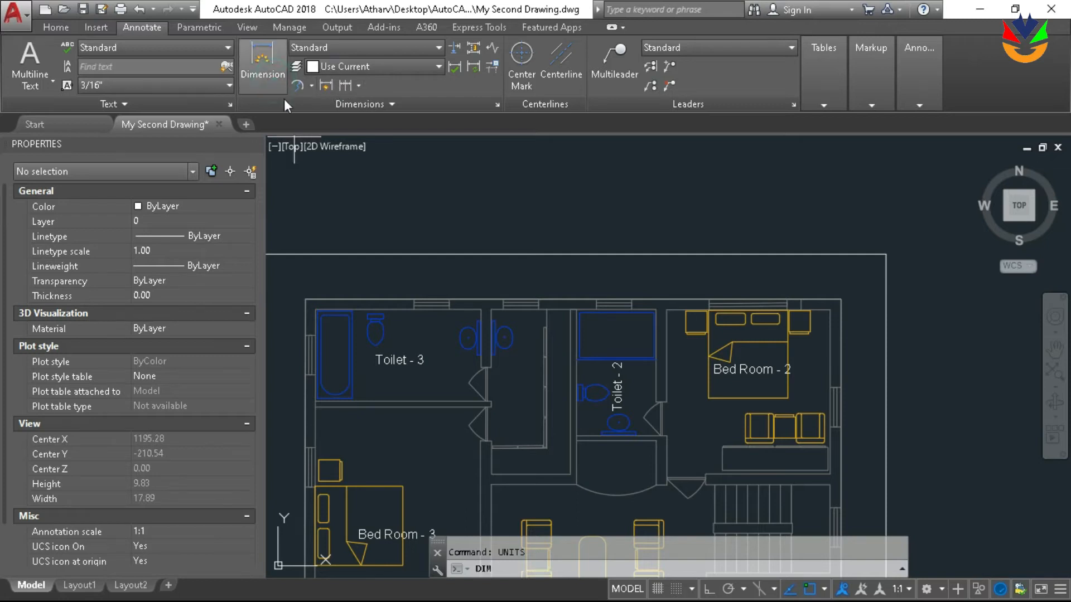
pyautogui.scroll(5, 597, 283)
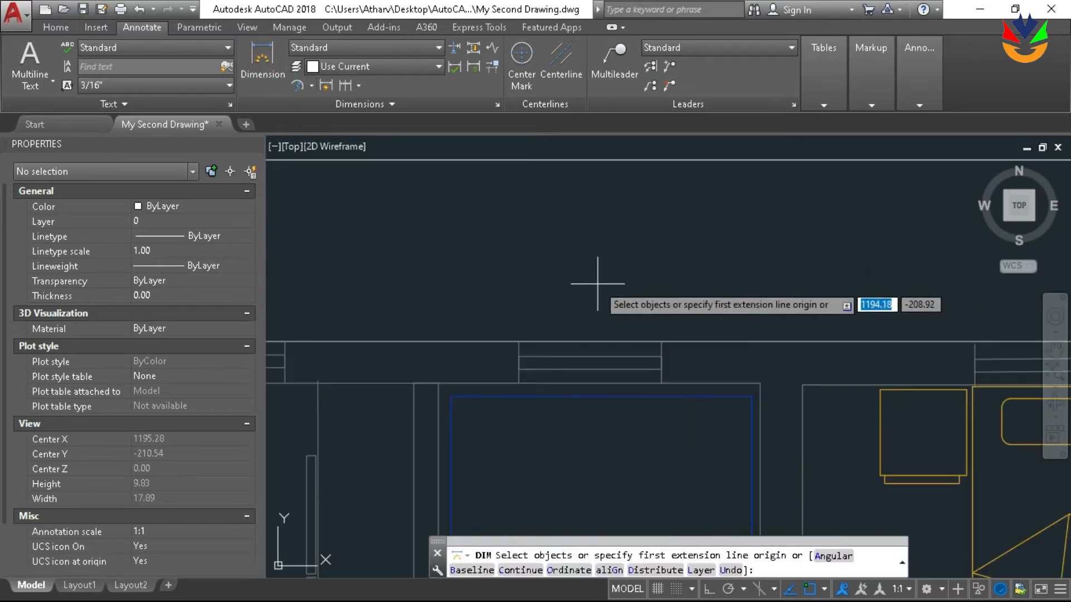
pyautogui.click(519, 341)
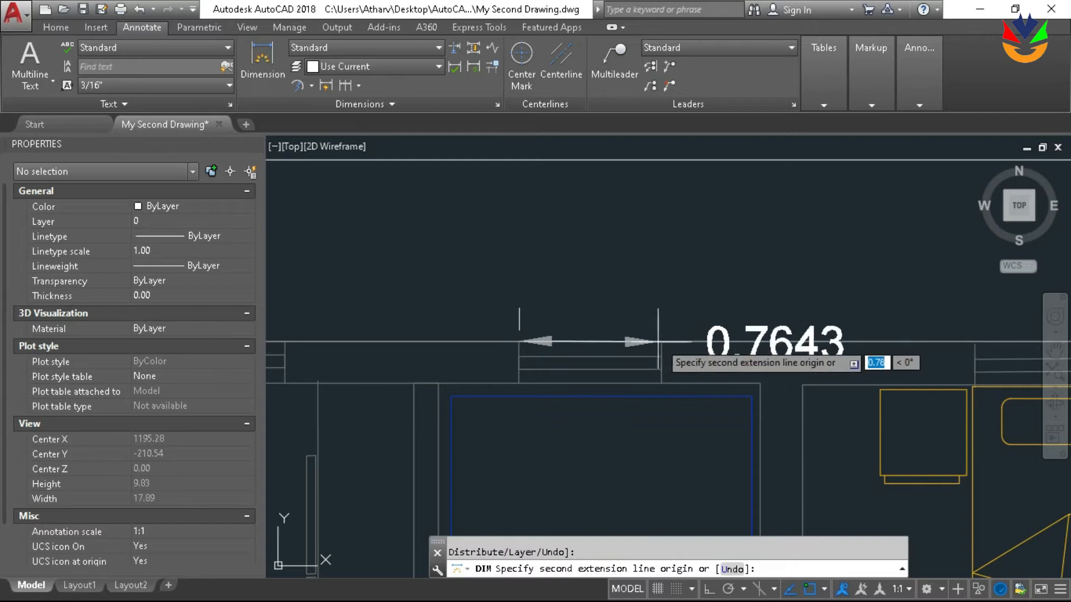
pyautogui.click(661, 341)
pyautogui.scroll(-6, 614, 265)
pyautogui.moveTo(650, 230); pyautogui.dragTo(586, 232, button='middle')
pyautogui.press('Return')
pyautogui.scroll(6, 845, 249)
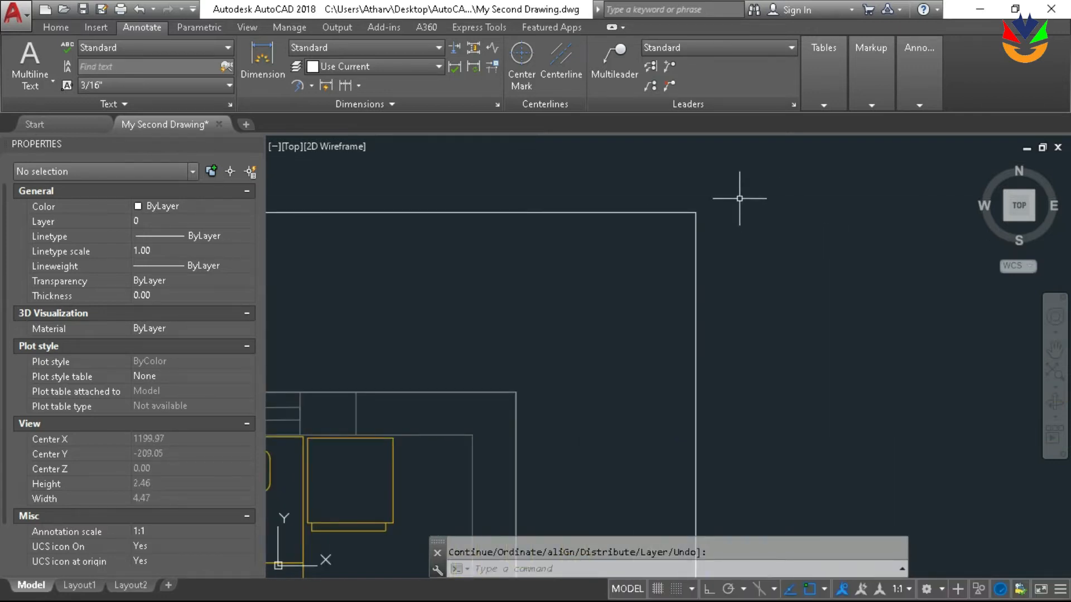
pyautogui.scroll(-3, 638, 184)
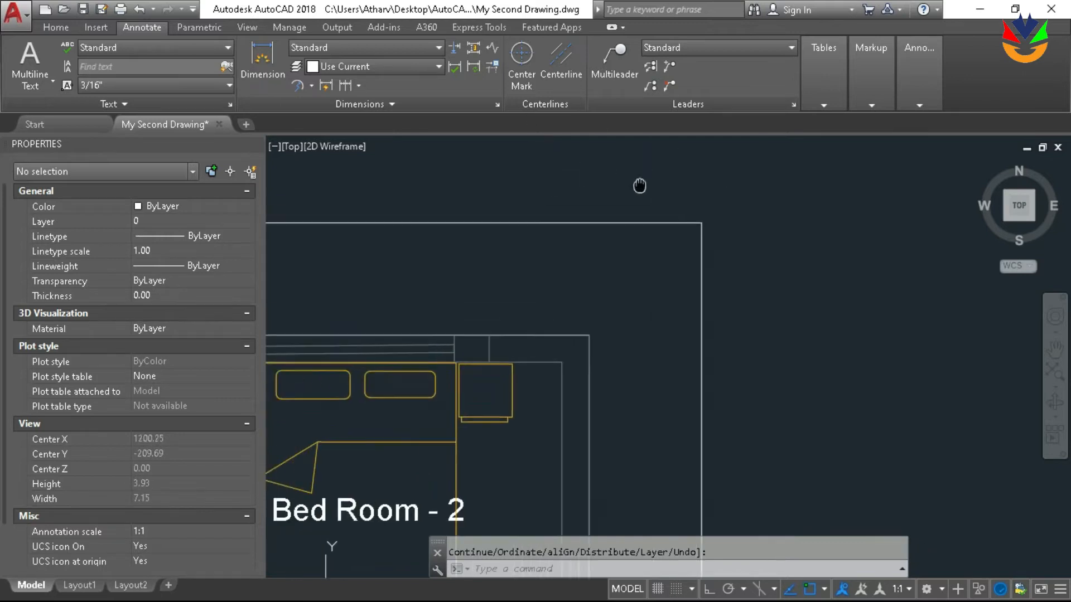
pyautogui.press('Escape')
pyautogui.click(782, 228)
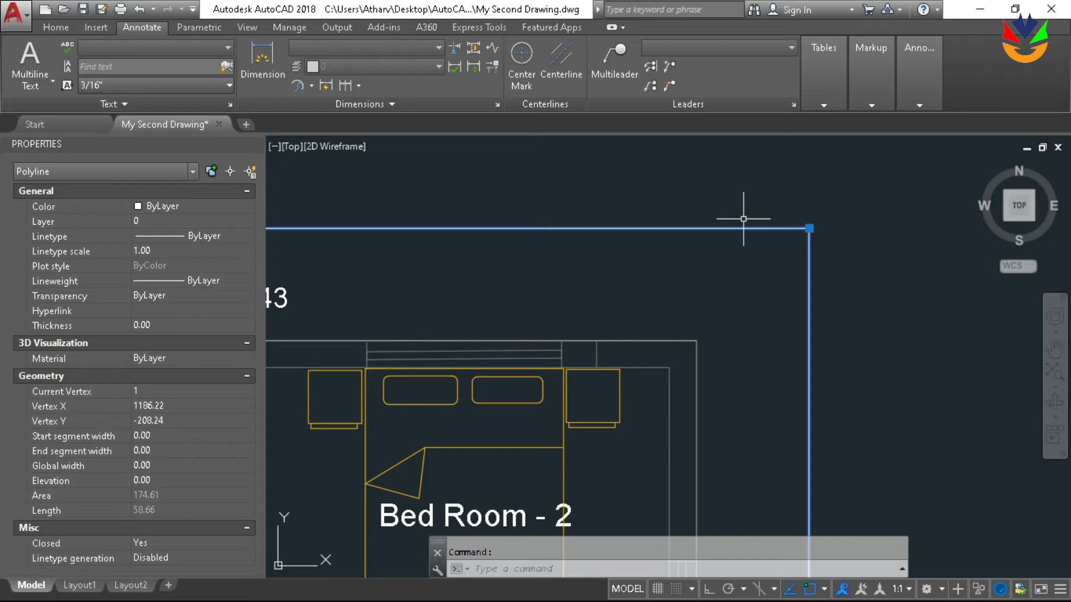
pyautogui.scroll(-4, 744, 219)
pyautogui.press('Escape')
# Dimension the offset outline's full upper width from corner to corner, placing the dimension line above the plan
pyautogui.click(262, 55)
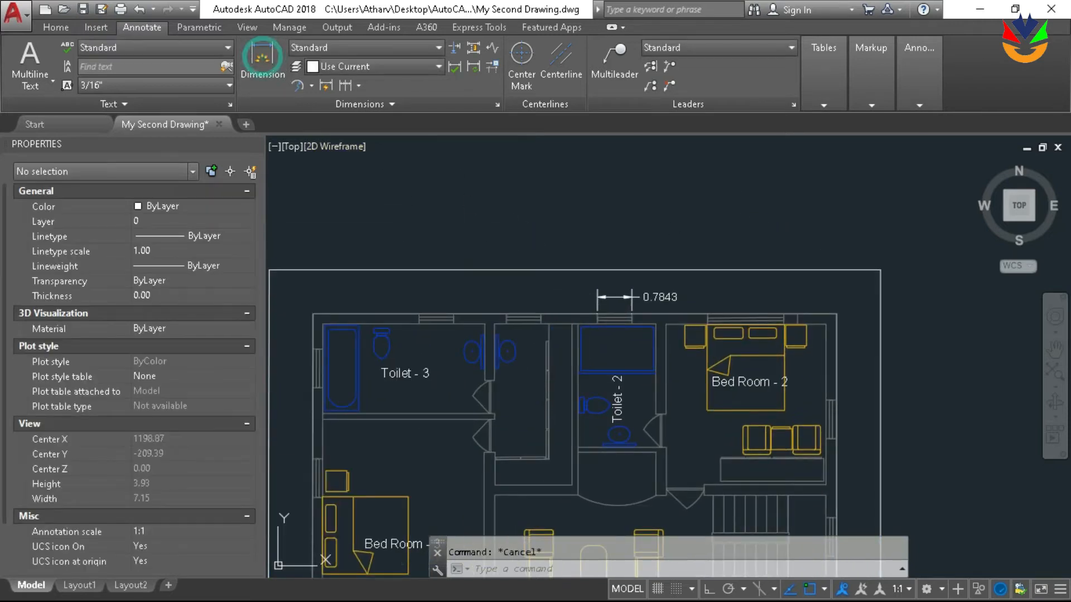
pyautogui.click(880, 270)
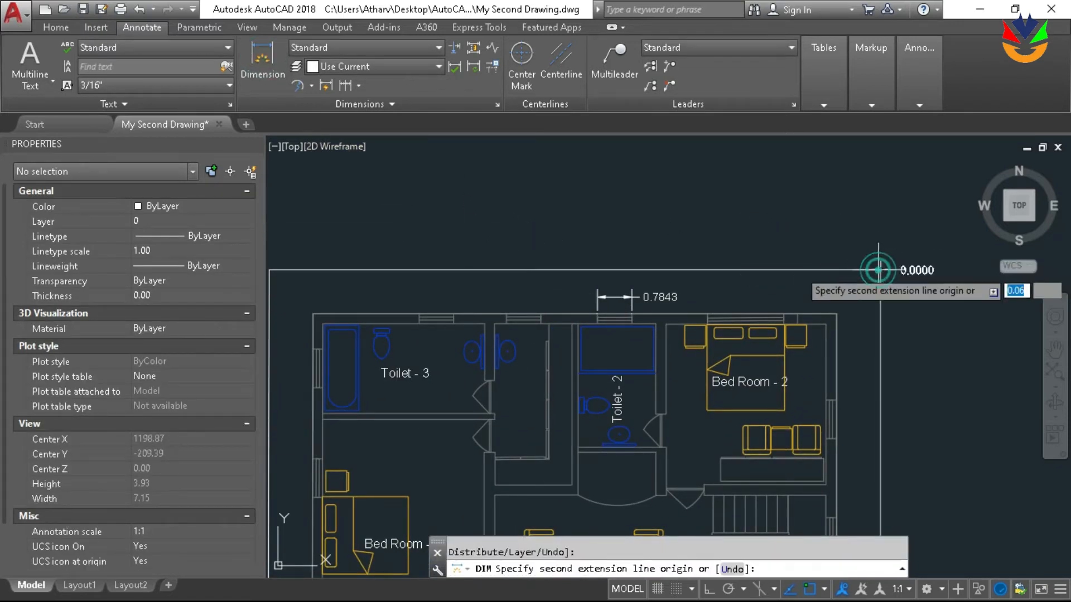
pyautogui.scroll(-4, 879, 270)
pyautogui.click(625, 269)
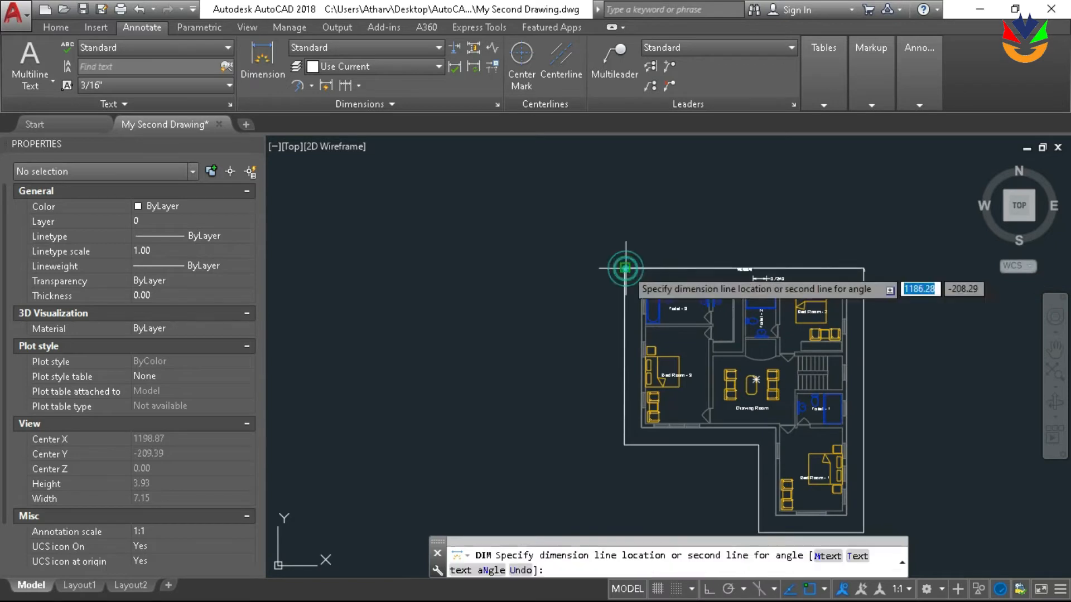
pyautogui.click(792, 241)
pyautogui.scroll(4, 792, 240)
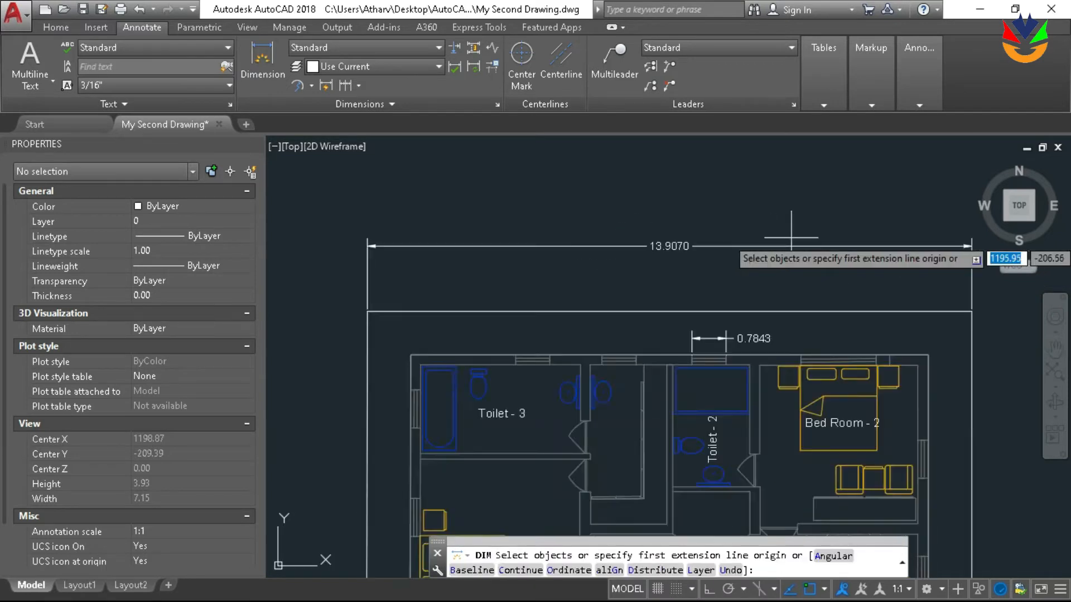
pyautogui.scroll(-1, 792, 240)
pyautogui.scroll(5, 837, 273)
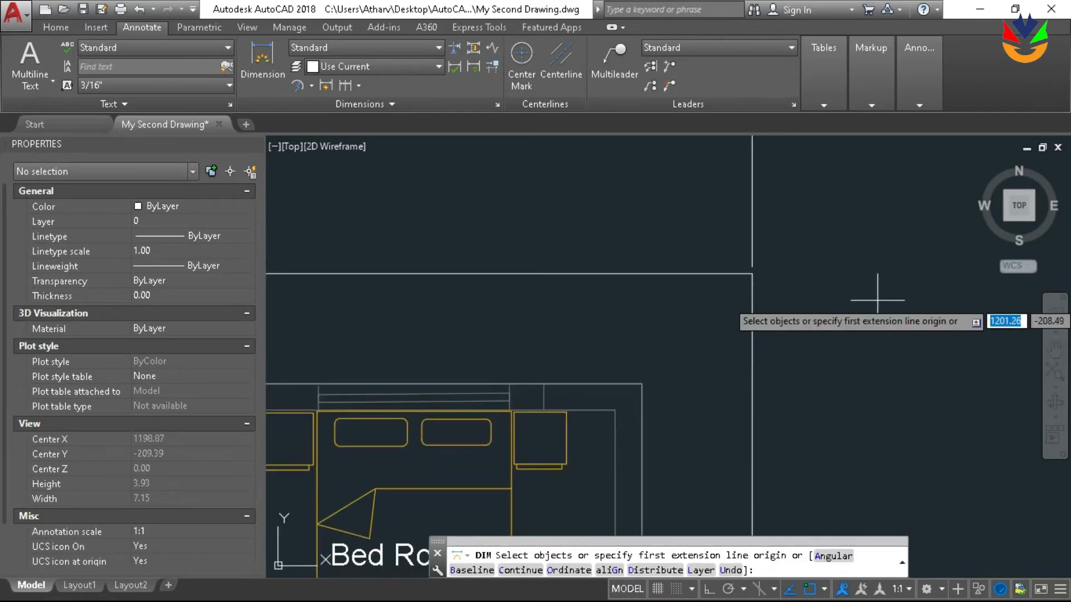
pyautogui.press('Escape')
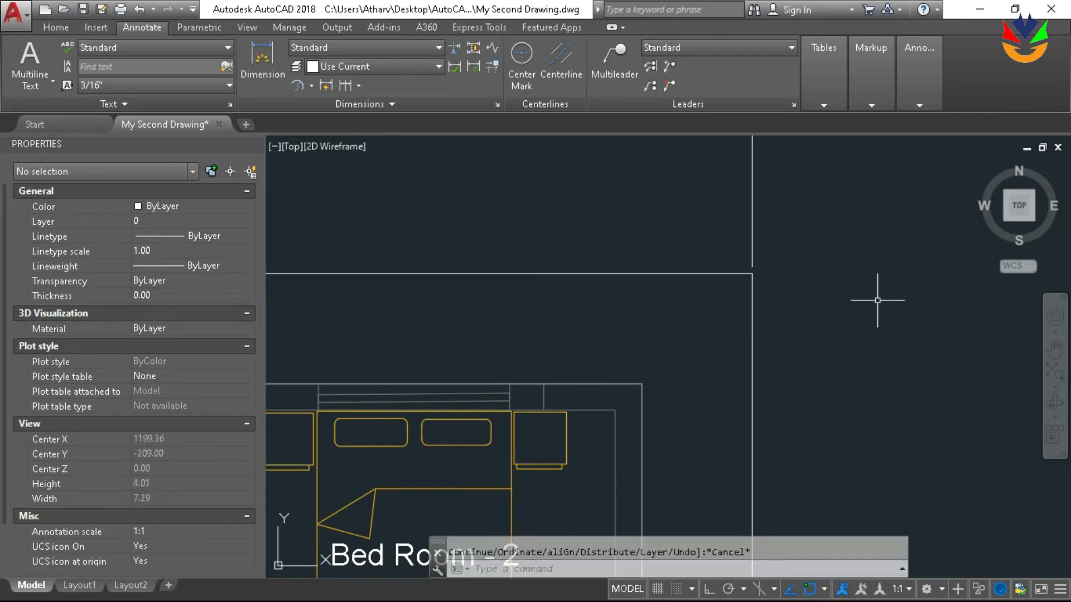
# Fillet the offset outline's corner by Bed Room - 2, entering a radius of 0.1 first and finishing with 0.5
pyautogui.write('fille')
pyautogui.press('Return')
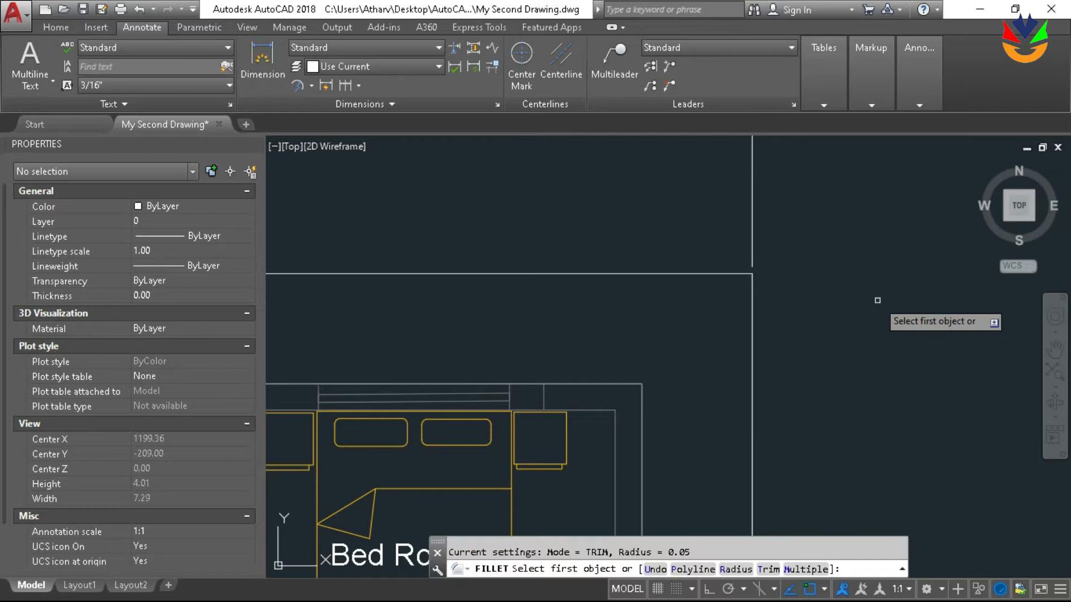
pyautogui.press('Return')
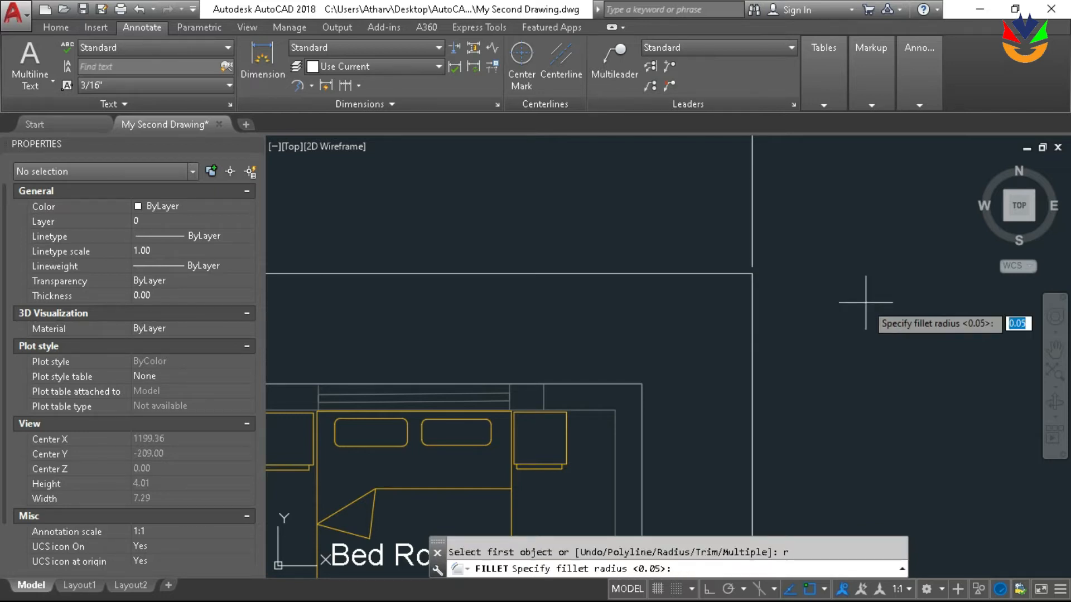
pyautogui.press('BackSpace')
pyautogui.write('0.1')
pyautogui.press('Return')
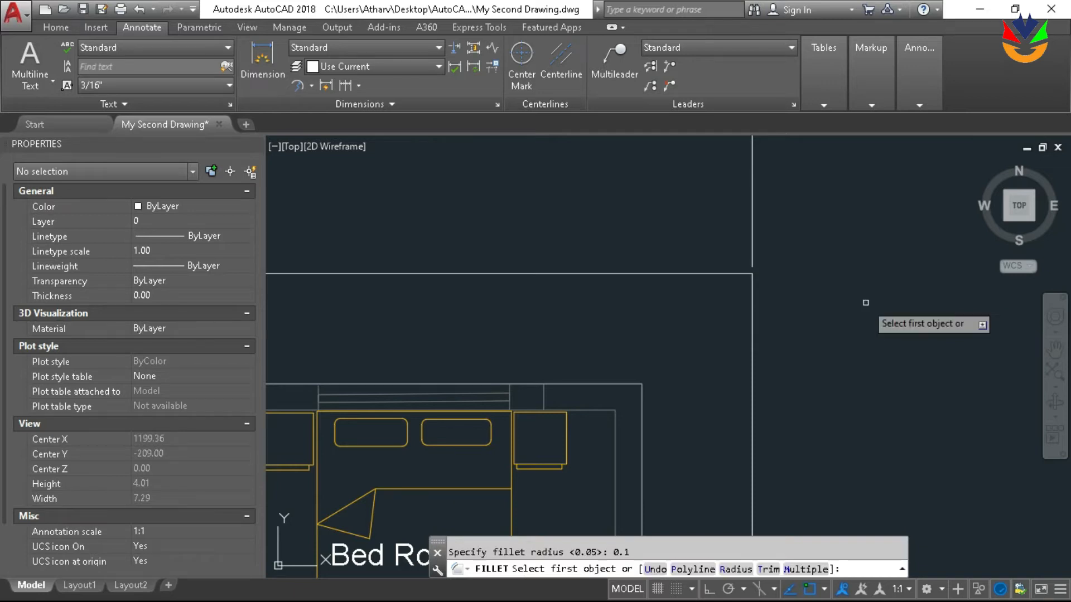
pyautogui.click(751, 322)
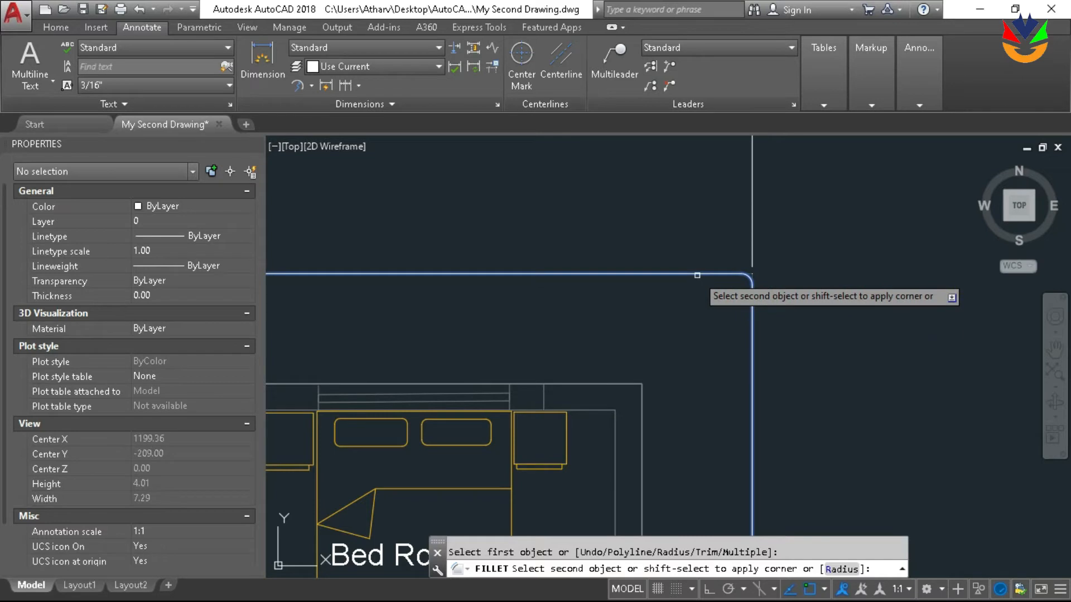
pyautogui.write('r')
pyautogui.press('Return')
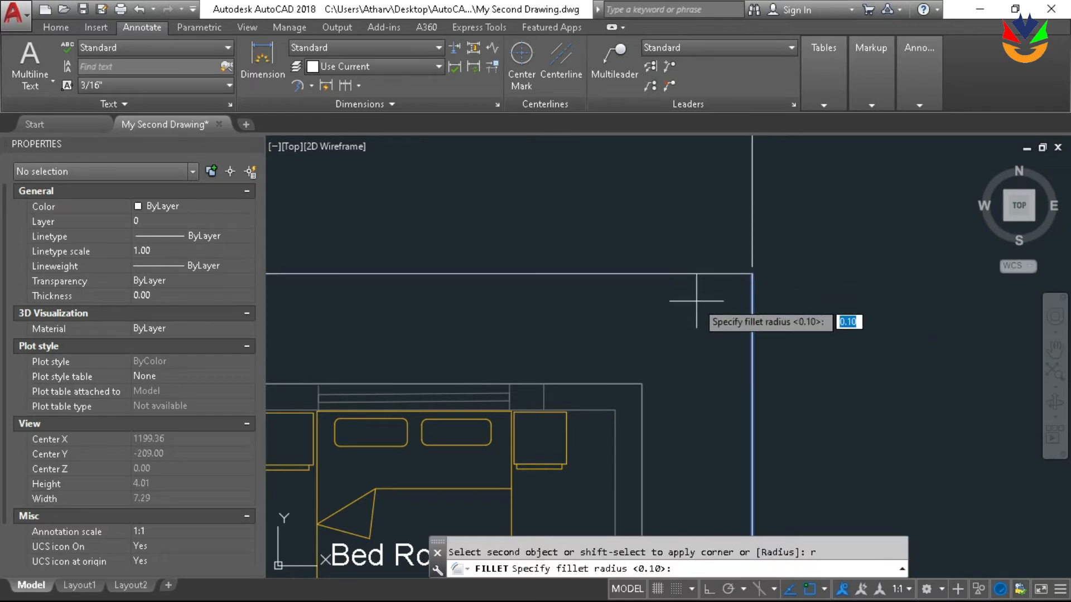
pyautogui.press('Return')
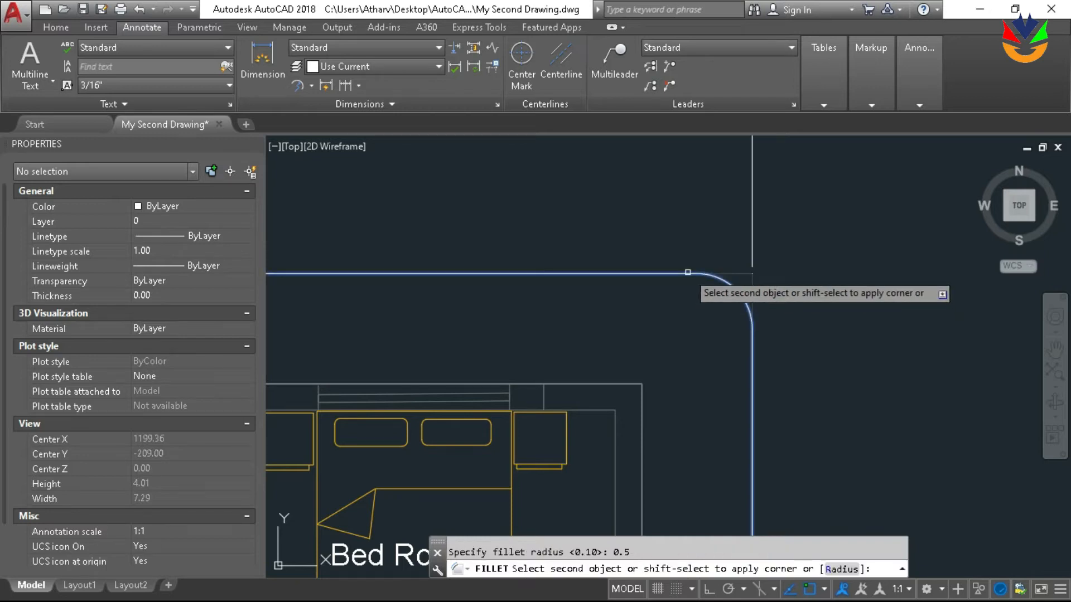
pyautogui.click(687, 272)
# Delete the overall width dimension above the outline
pyautogui.scroll(-8, 775, 277)
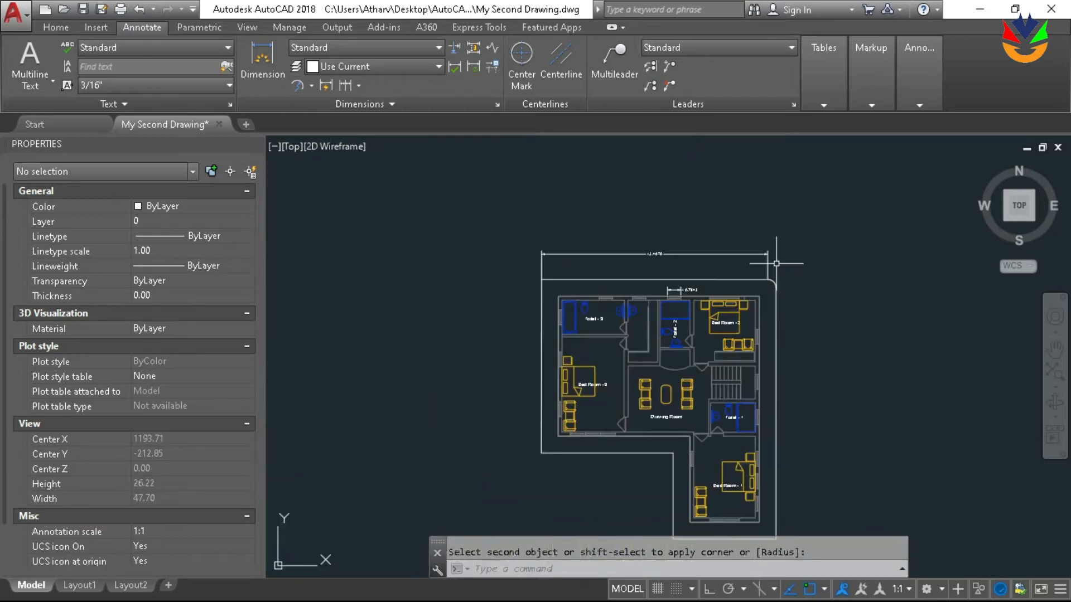
pyautogui.click(768, 260)
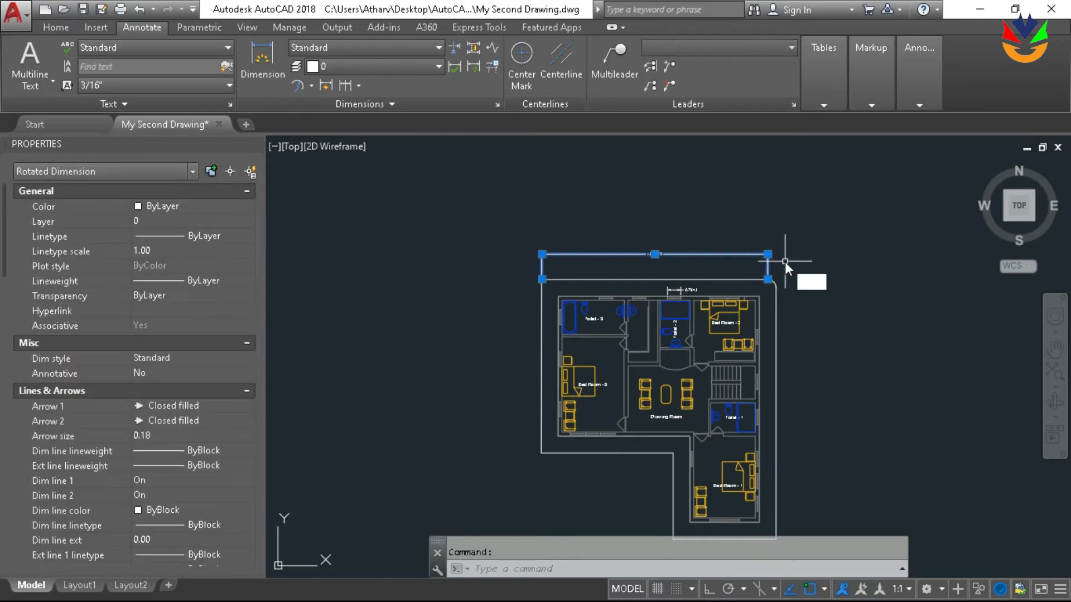
pyautogui.press('Delete')
pyautogui.scroll(4, 617, 285)
pyautogui.press('Return')
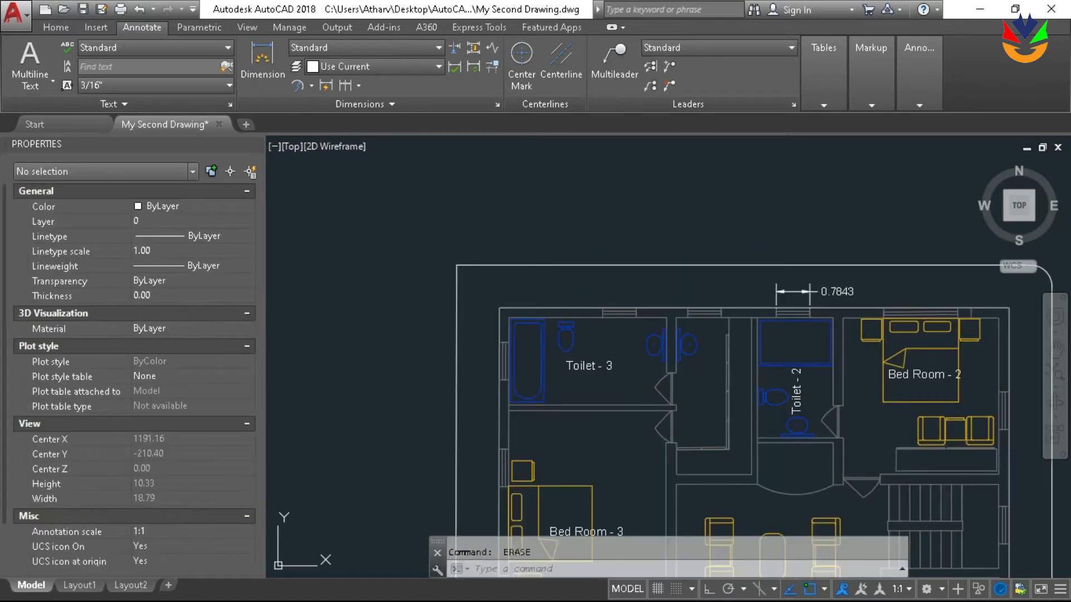
pyautogui.scroll(4, 486, 251)
pyautogui.click(487, 251)
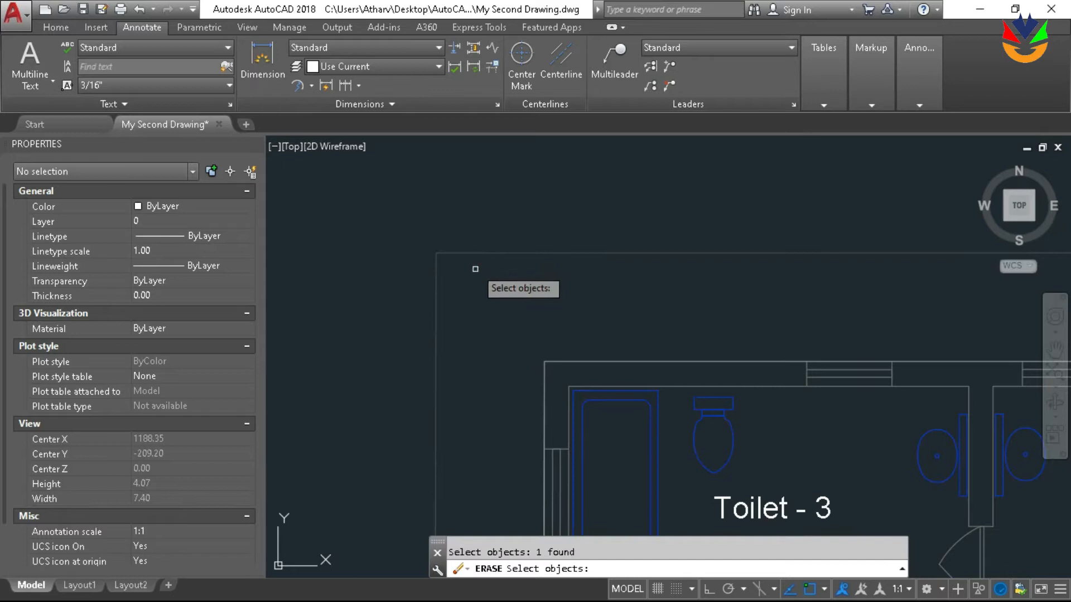
pyautogui.press('Escape')
# Fillet the offset outline's corners by Toilet - 3 and below Bed Room - 3 with the 0.5 radius
pyautogui.write('fillet')
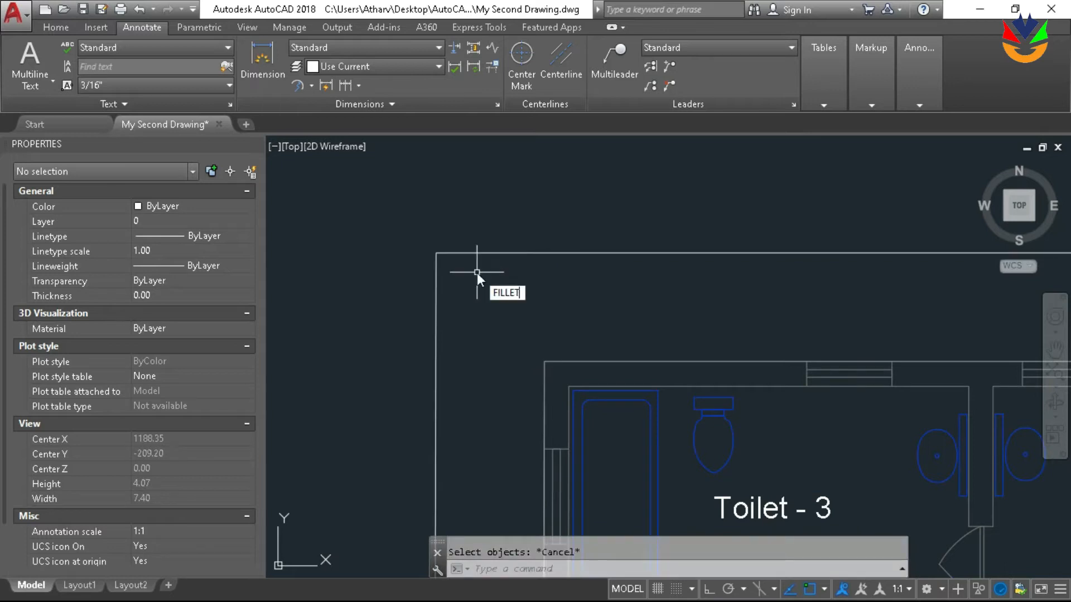
pyautogui.press('Return')
pyautogui.click(487, 253)
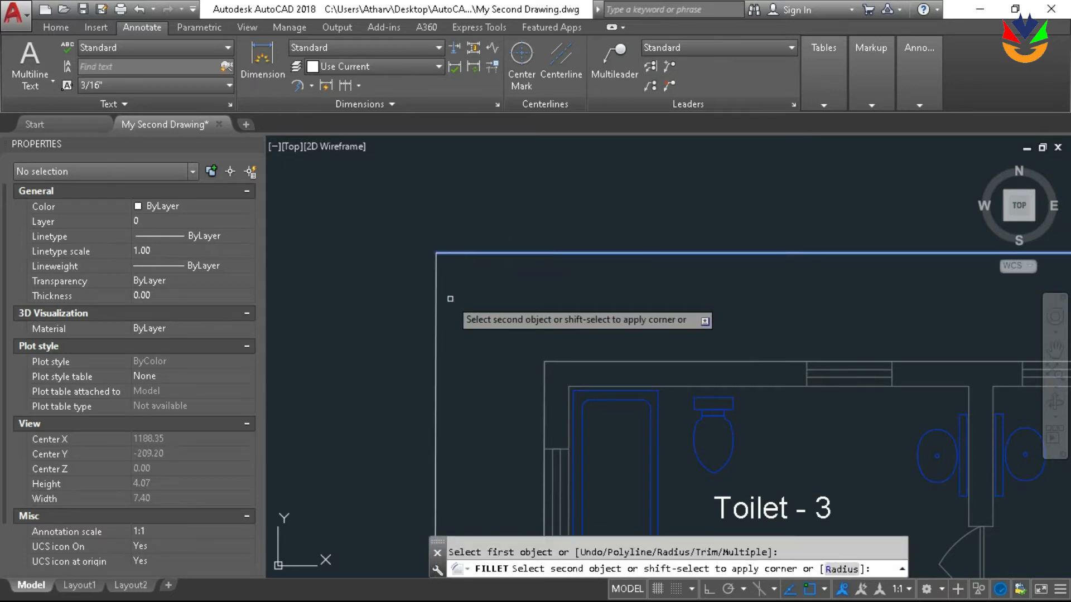
pyautogui.click(436, 313)
pyautogui.scroll(-10, 558, 262)
pyautogui.scroll(6, 526, 337)
pyautogui.press('Return')
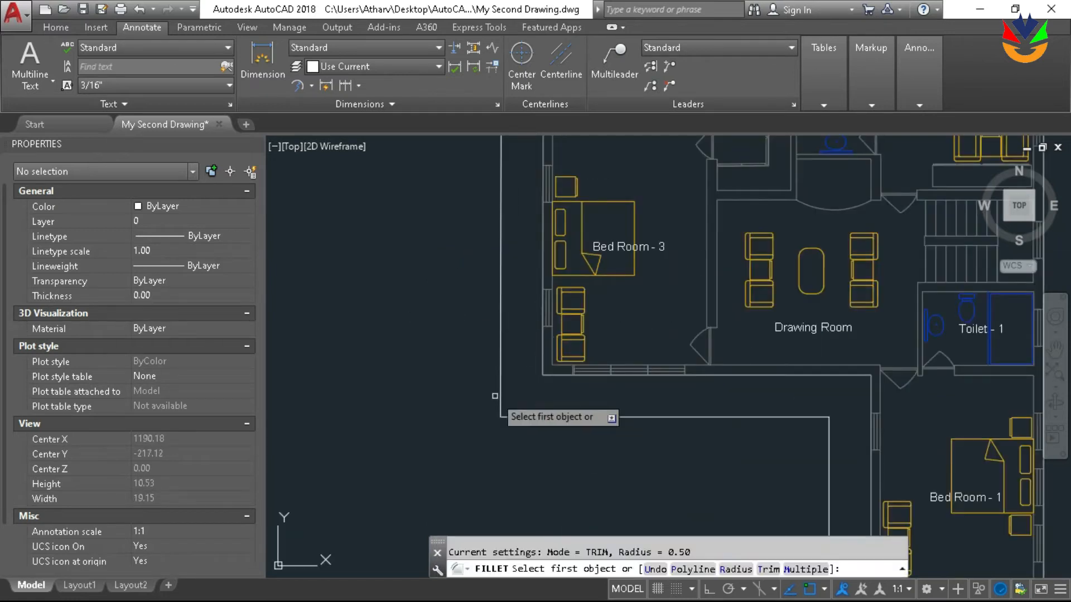
pyautogui.click(501, 394)
pyautogui.click(561, 417)
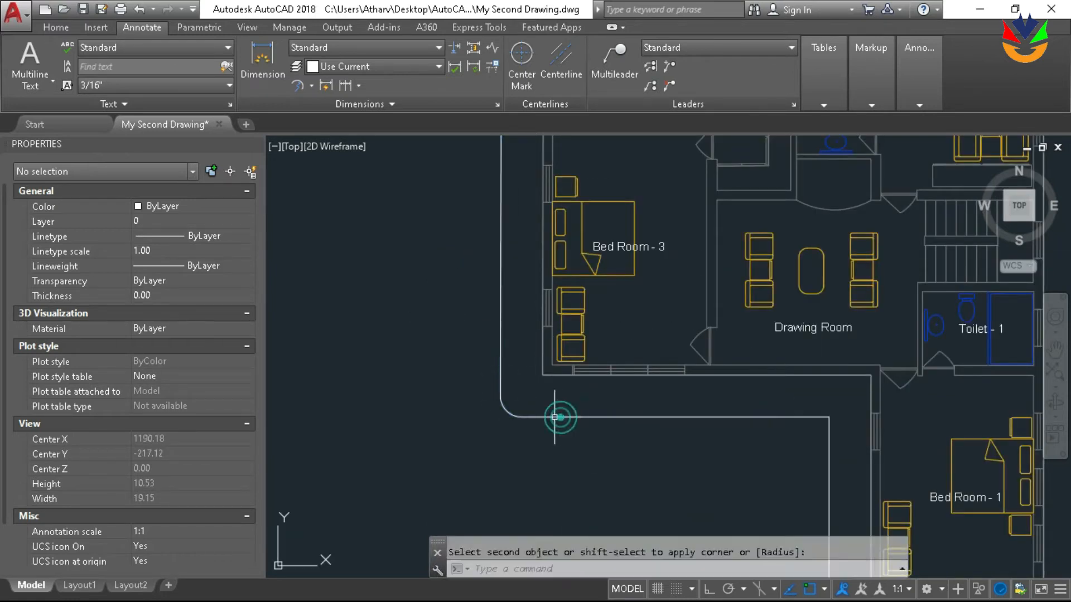
# Fillet the offset outline's two outer corners below Bed Room - 1 with the 0.5 radius
pyautogui.scroll(-6, 558, 413)
pyautogui.scroll(5, 592, 418)
pyautogui.press('Return')
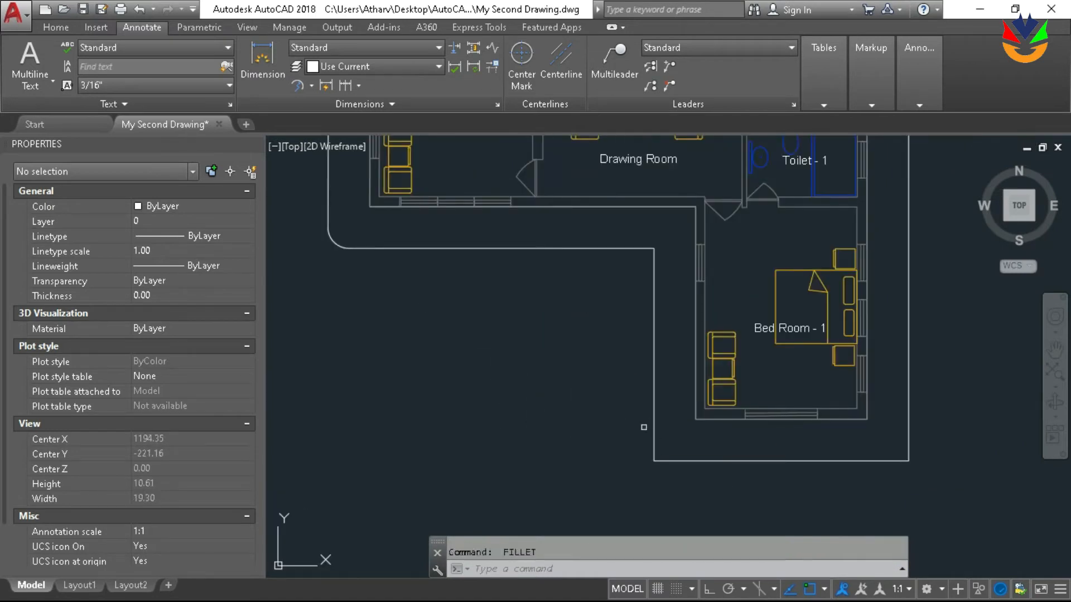
pyautogui.click(652, 420)
pyautogui.scroll(-2, 652, 449)
pyautogui.scroll(3, 665, 397)
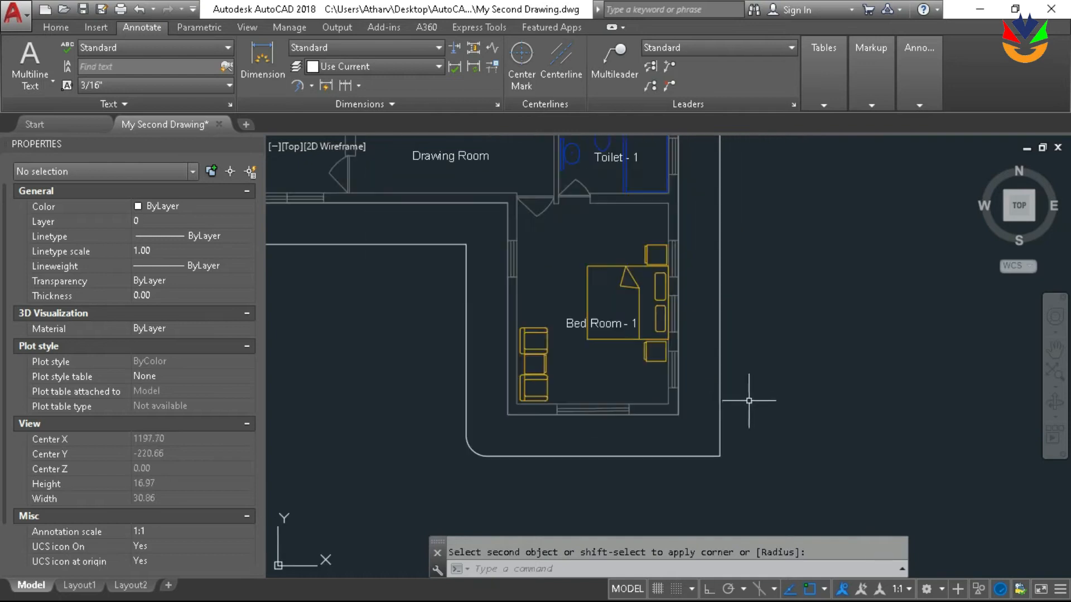
pyautogui.press('Return')
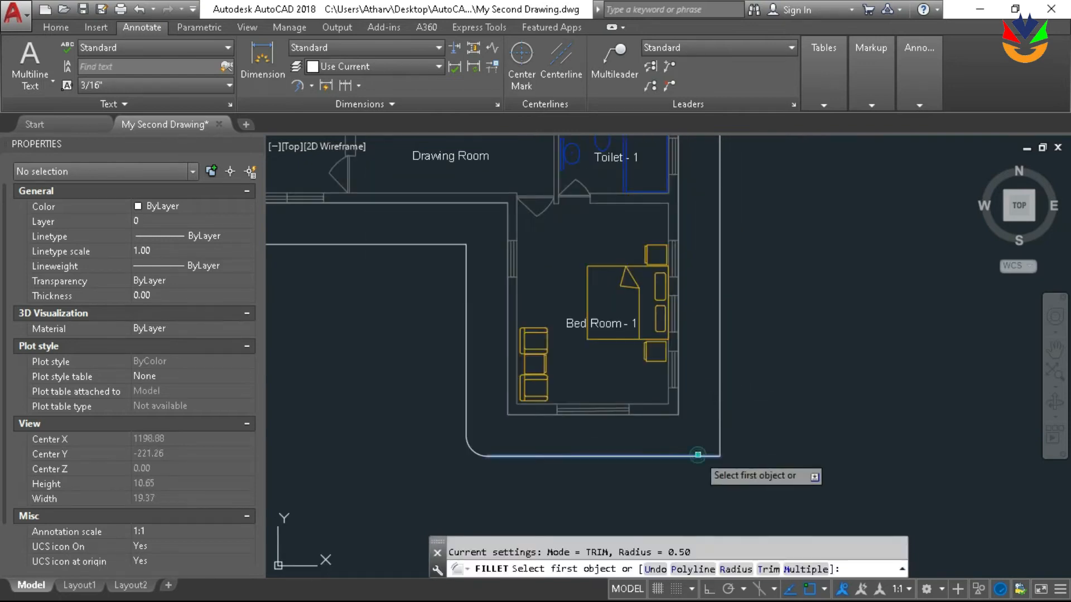
pyautogui.click(698, 455)
pyautogui.scroll(-2, 819, 417)
pyautogui.moveTo(819, 417)
pyautogui.mouseDown(button='middle')
pyautogui.moveTo(779, 391)
pyautogui.moveTo(801, 450)
pyautogui.mouseUp(button='middle')
# Examine the filleted outline around the whole plan, including the stair and Toilet - 1 side
pyautogui.scroll(2, 650, 357)
pyautogui.scroll(-4, 652, 360)
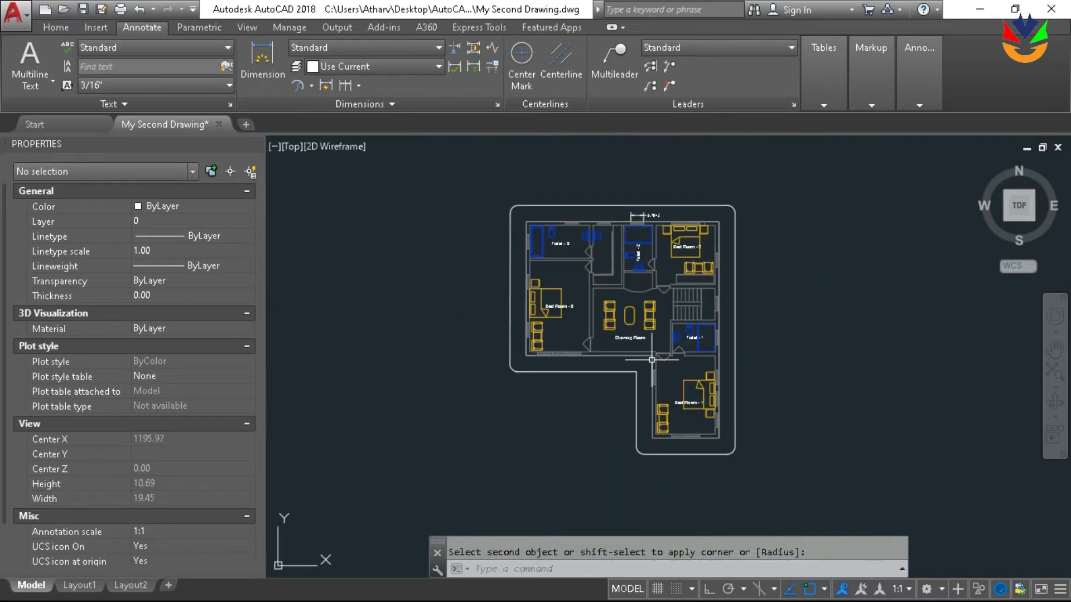
pyautogui.scroll(2, 651, 259)
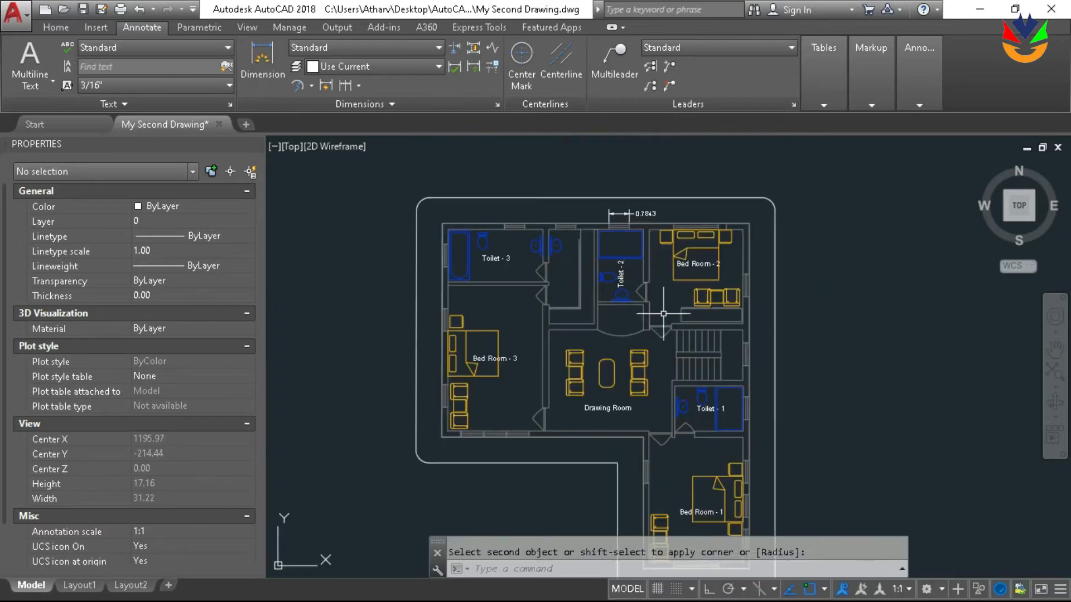
pyautogui.moveTo(663, 314); pyautogui.dragTo(669, 230, button='middle')
pyautogui.scroll(2, 796, 270)
pyautogui.moveTo(780, 277); pyautogui.dragTo(703, 289, button='middle')
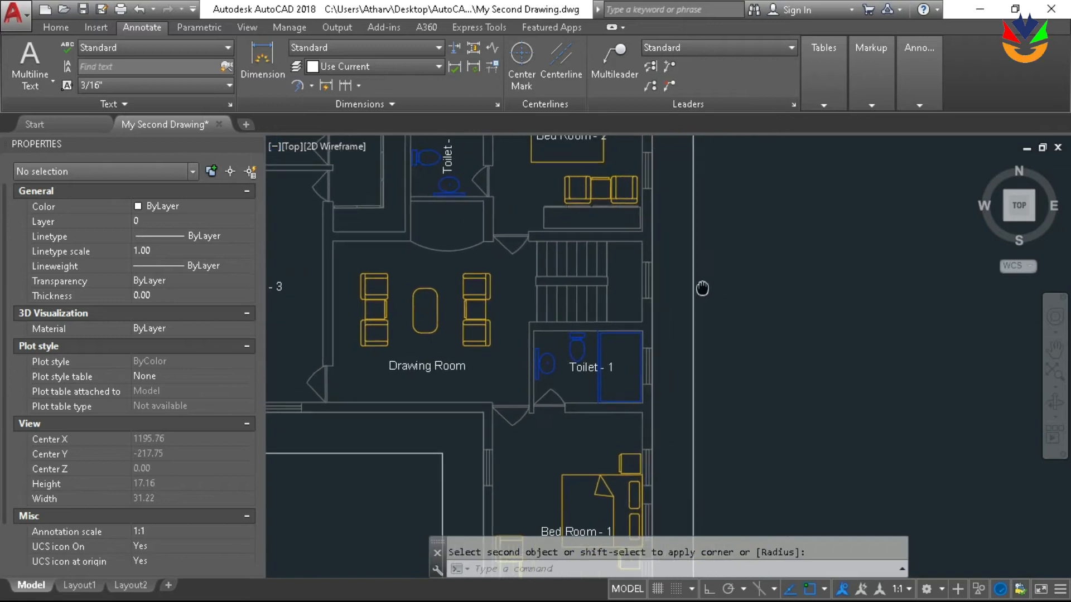
pyautogui.moveTo(641, 244); pyautogui.dragTo(785, 181, button='middle')
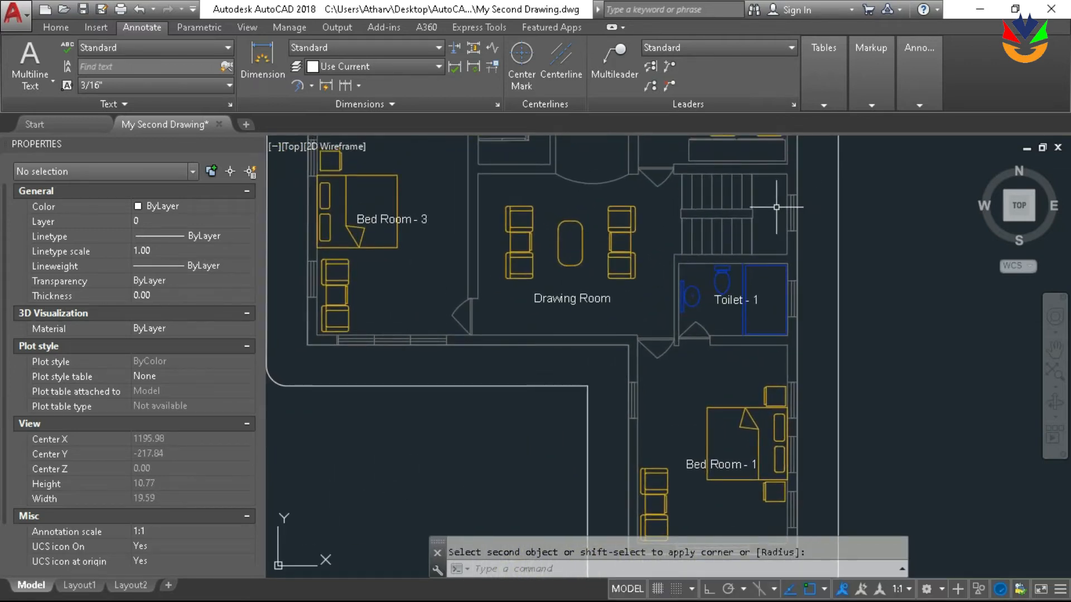
pyautogui.scroll(2, 802, 165)
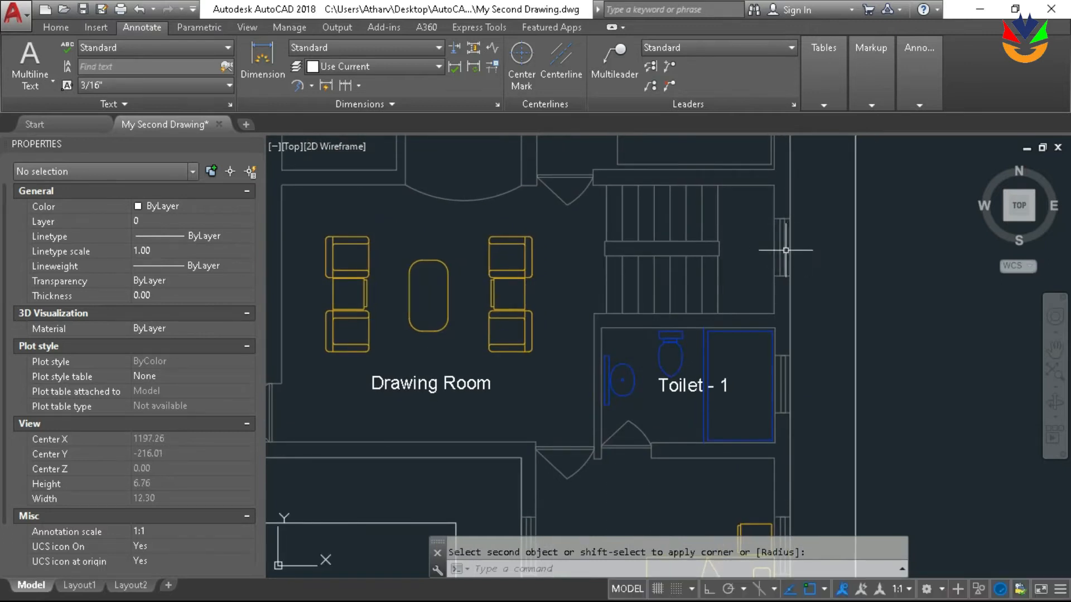
pyautogui.scroll(-6, 804, 249)
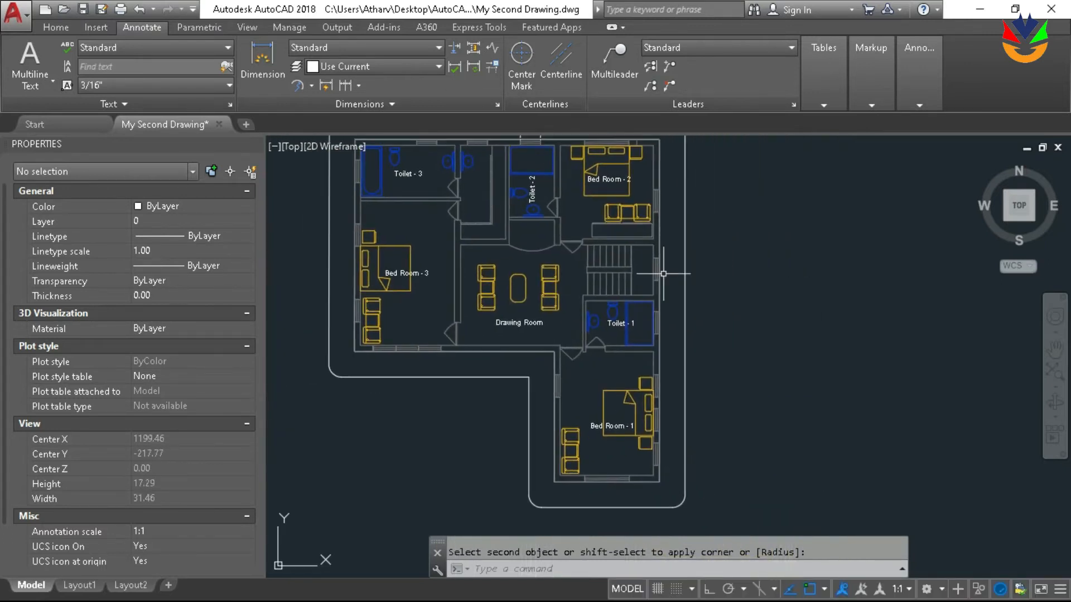
pyautogui.moveTo(715, 268); pyautogui.dragTo(661, 286, button='middle')
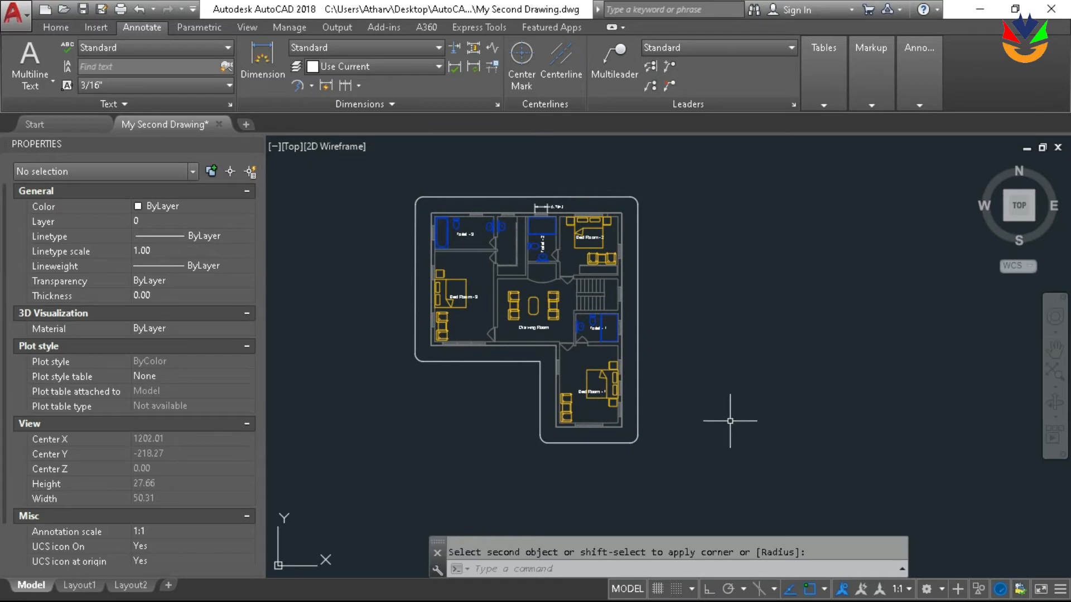
pyautogui.moveTo(730, 421); pyautogui.dragTo(707, 450, button='middle')
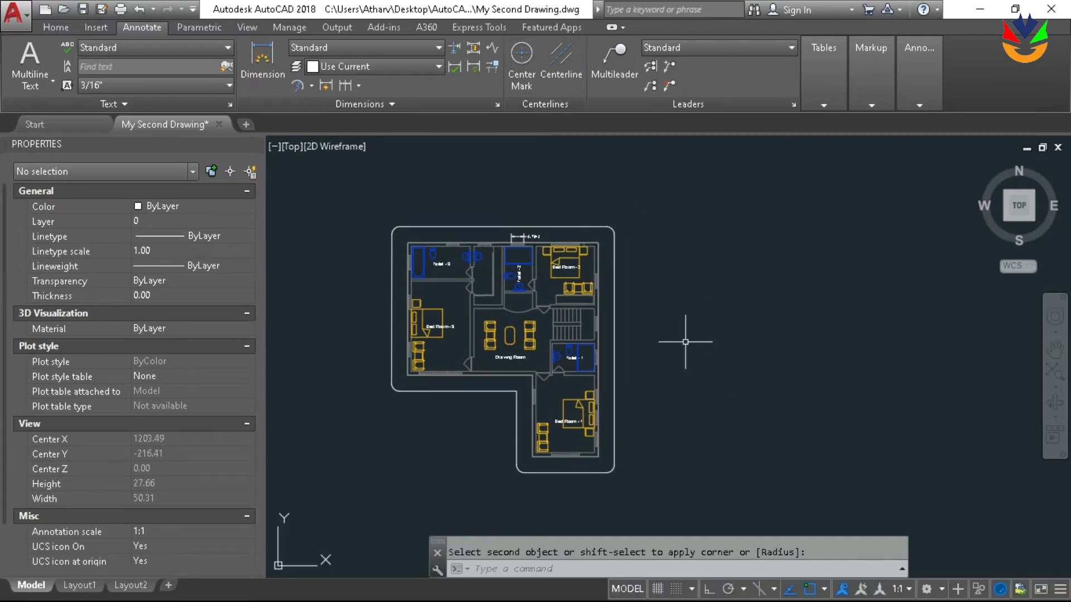
# Start a polyline in the empty area east of the plan, slightly above the outline's upper edge
pyautogui.press('Return')
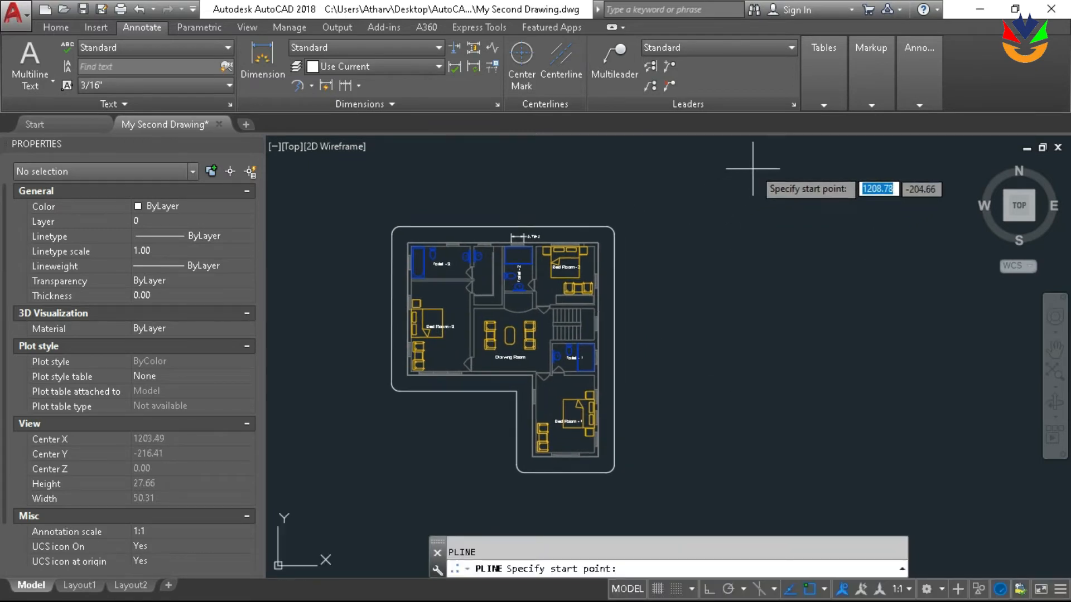
pyautogui.press('Return')
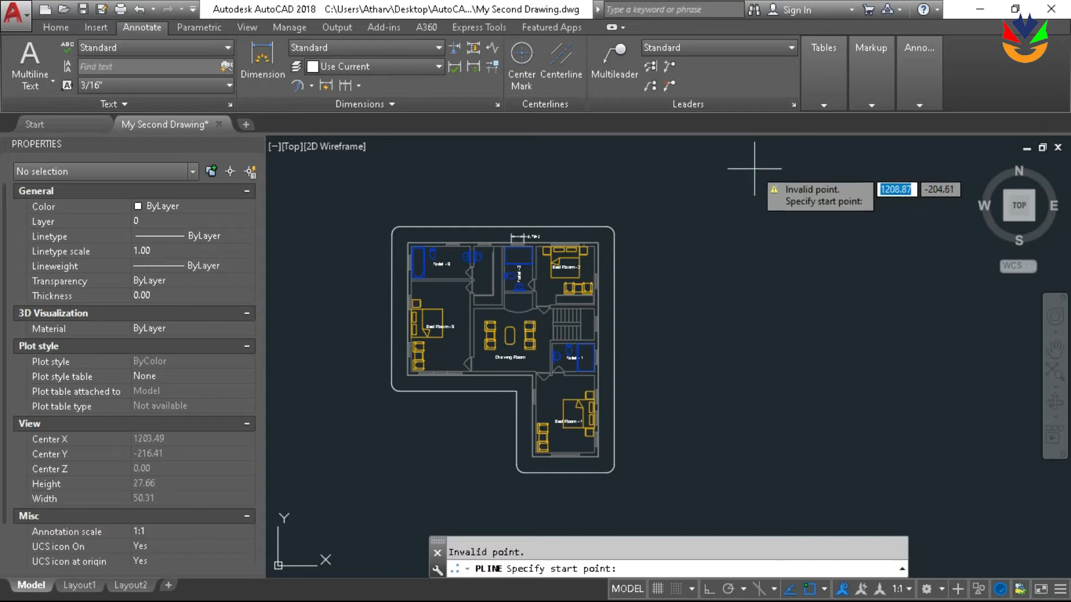
pyautogui.click(754, 170)
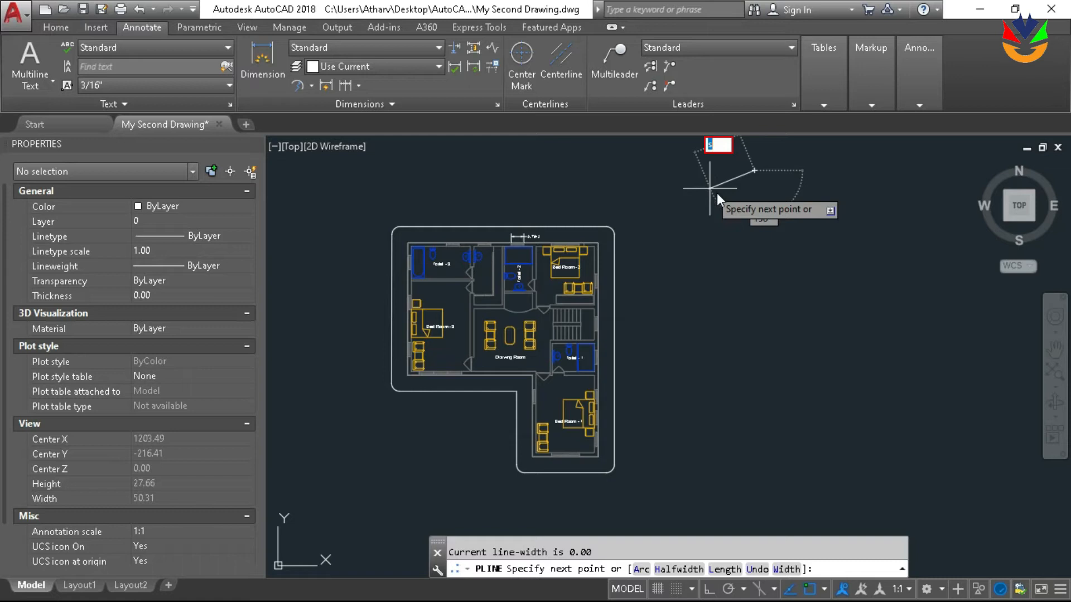
pyautogui.click(715, 195)
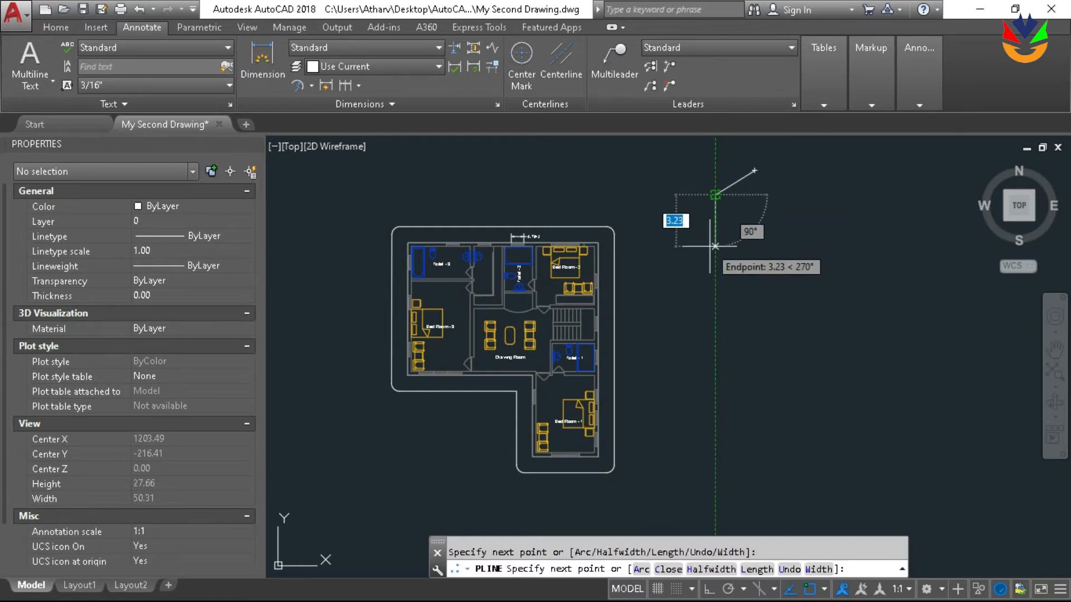
pyautogui.write('u')
pyautogui.press('Return')
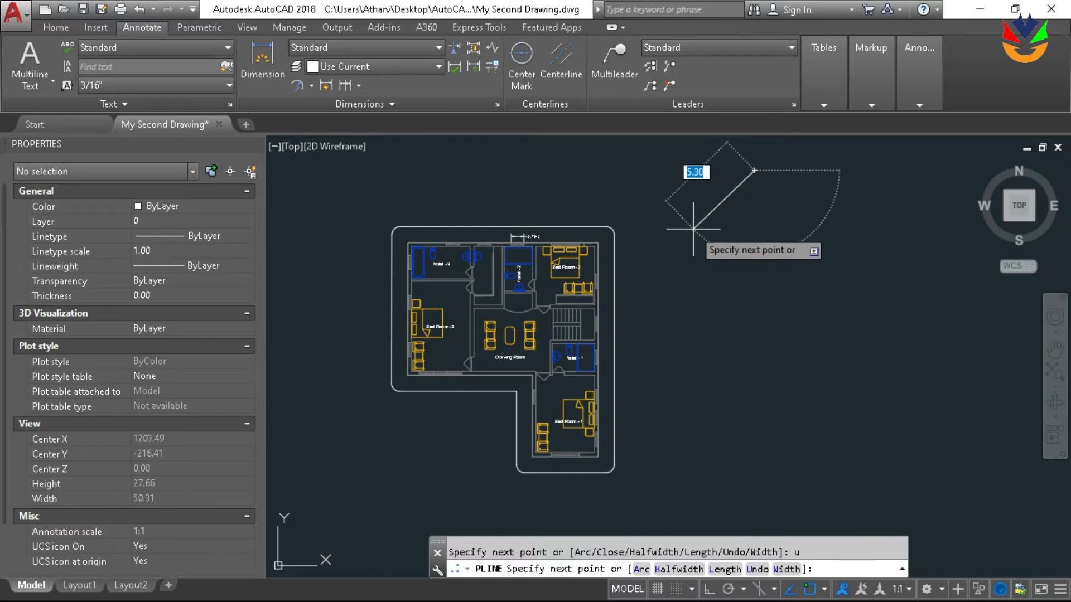
# Draw the polyline's first segment as a three-point arc curving down and west from the start point
pyautogui.write('a')
pyautogui.press('Return')
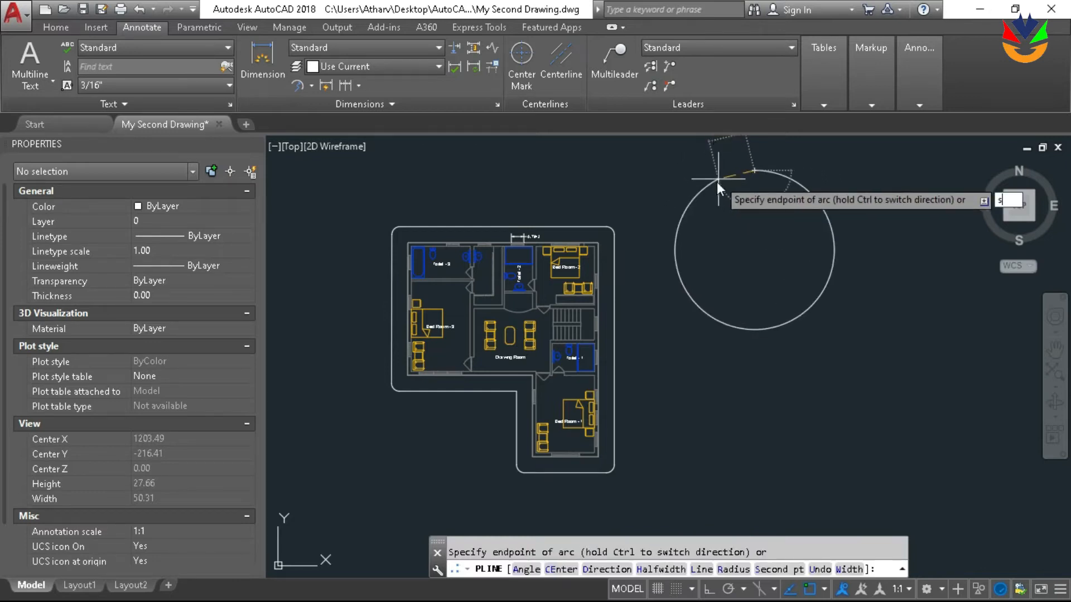
pyautogui.press('Return')
pyautogui.click(724, 180)
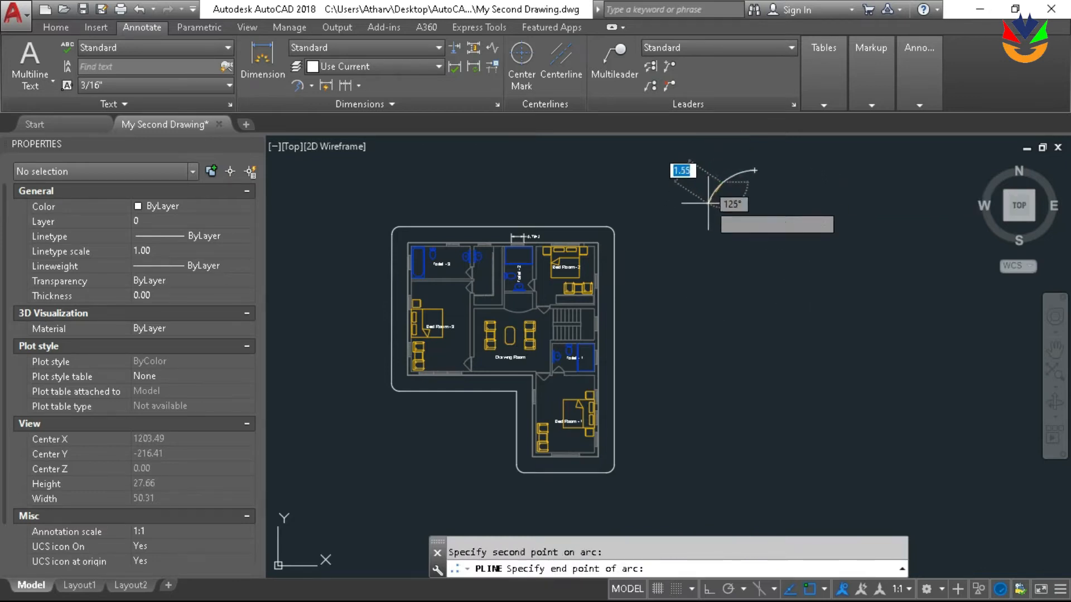
pyautogui.click(708, 204)
# Continue the polyline with a straight vertical segment about 16.6 units down, using ortho mode
pyautogui.write('l')
pyautogui.press('Return')
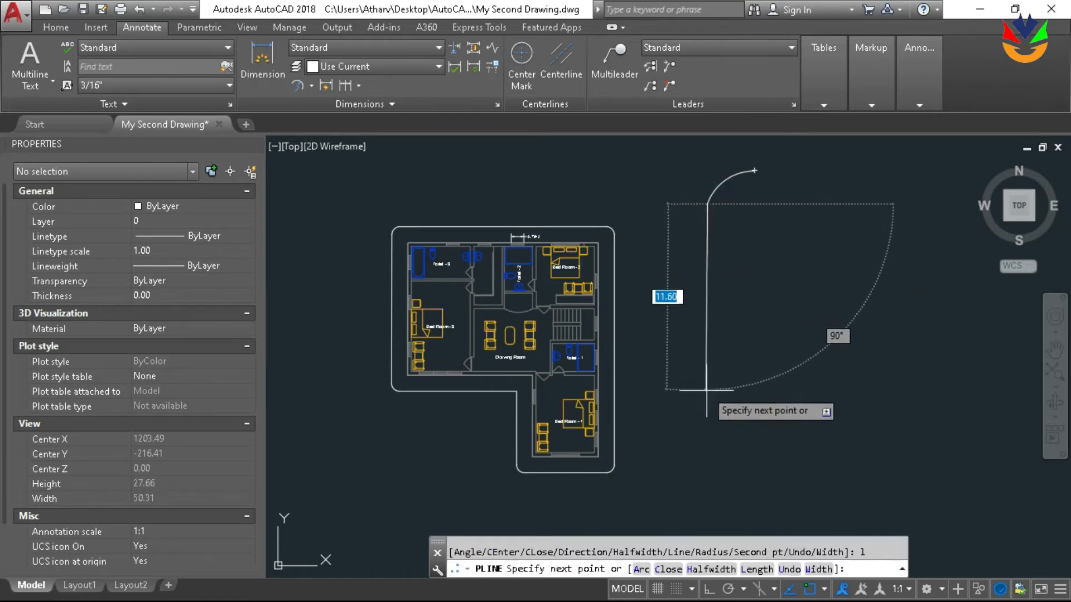
pyautogui.press('F8')
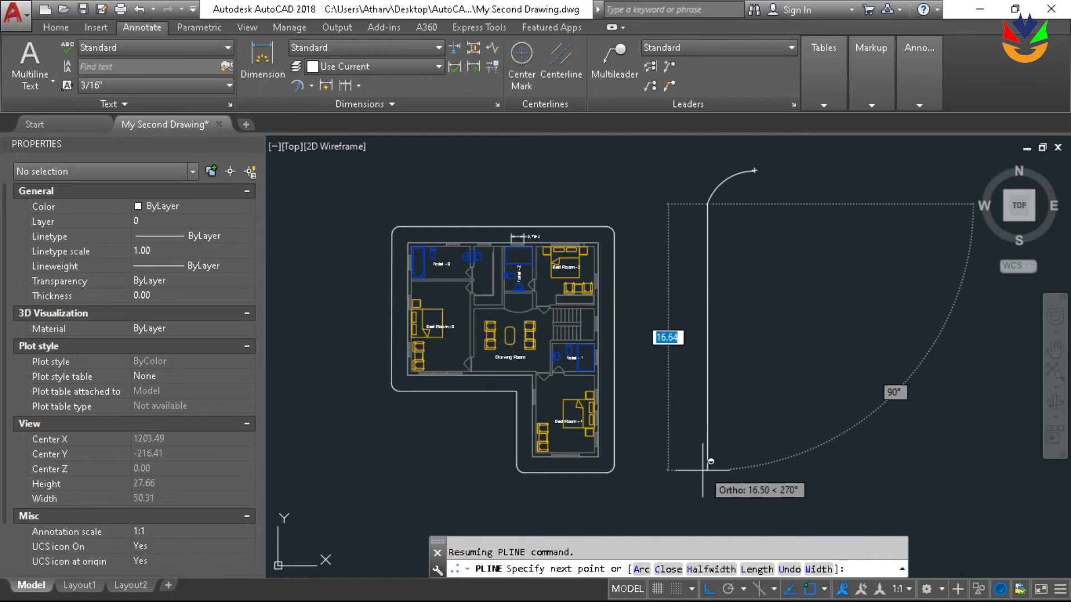
pyautogui.click(704, 473)
# Finish the polyline with a three-point arc curving east, ending about 21 units directly below its start point
pyautogui.moveTo(738, 492); pyautogui.dragTo(717, 429, button='middle')
pyautogui.write('a')
pyautogui.press('Return')
pyautogui.write('s')
pyautogui.press('Return')
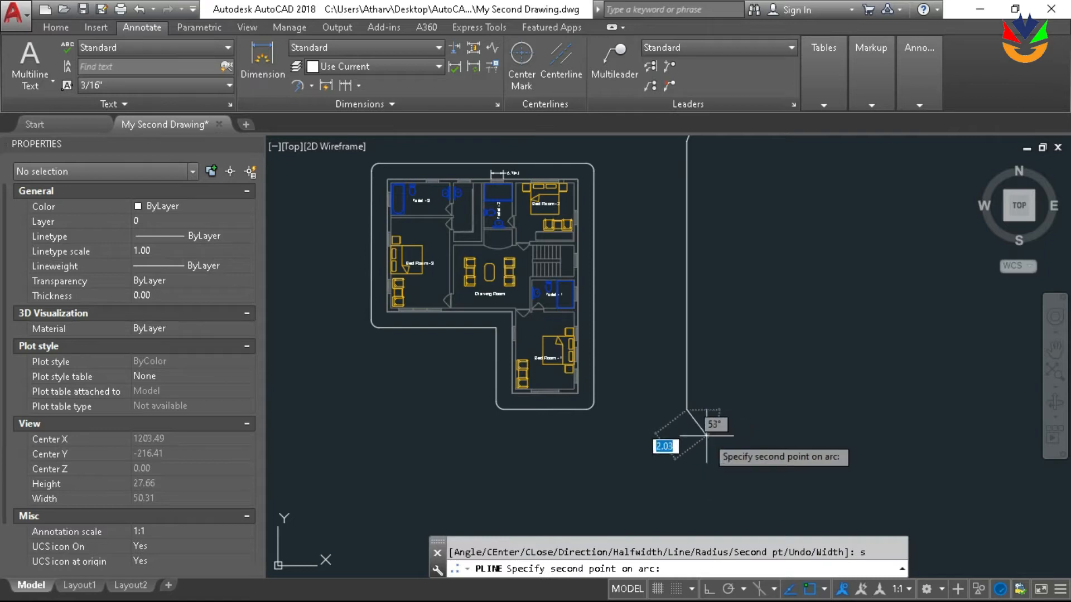
pyautogui.click(707, 436)
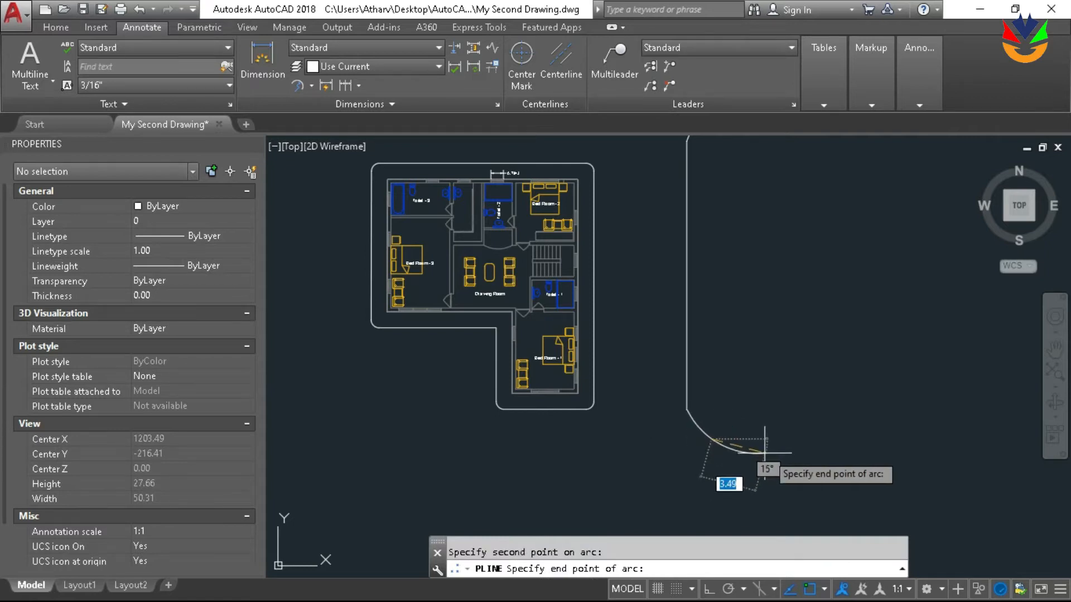
pyautogui.moveTo(761, 453); pyautogui.dragTo(724, 494, button='middle')
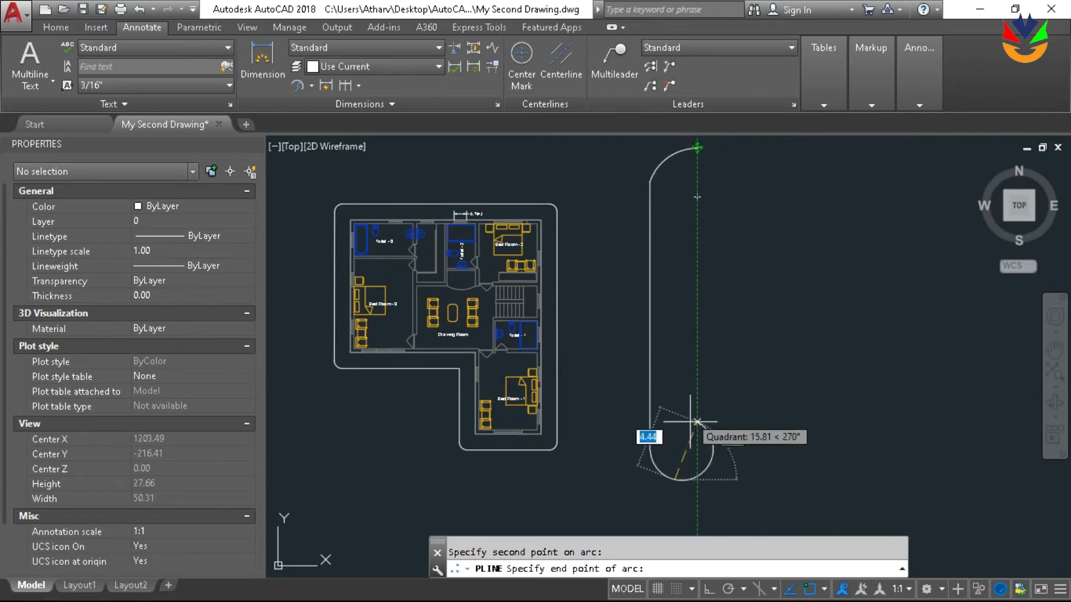
pyautogui.click(698, 485)
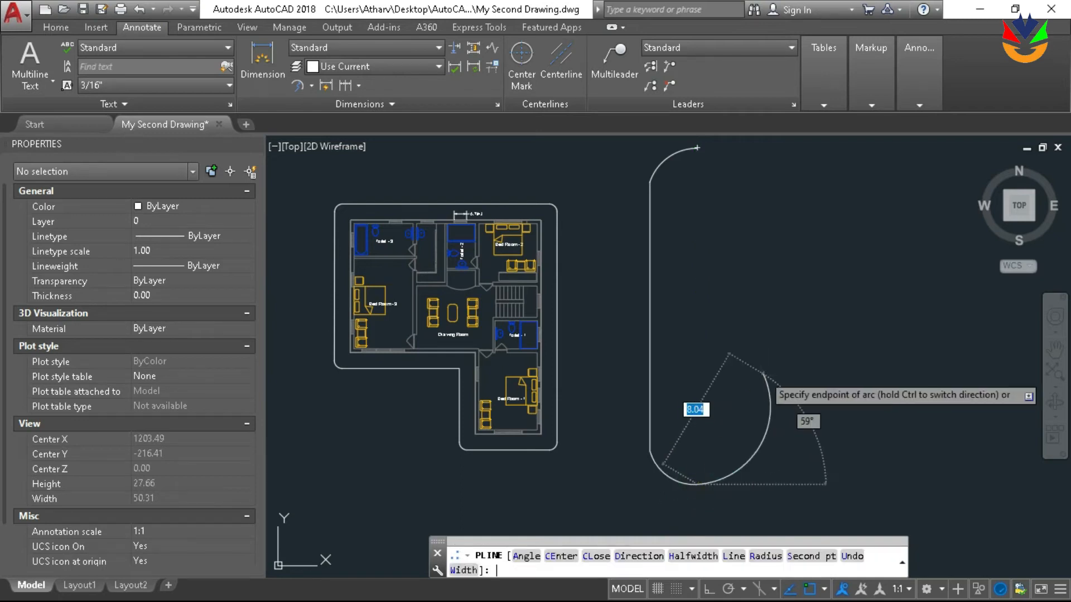
pyautogui.press('Escape')
# Draw a vertical line joining the polyline's upper and lower arc endpoints to close the shape
pyautogui.scroll(-4, 714, 265)
pyautogui.scroll(4, 686, 262)
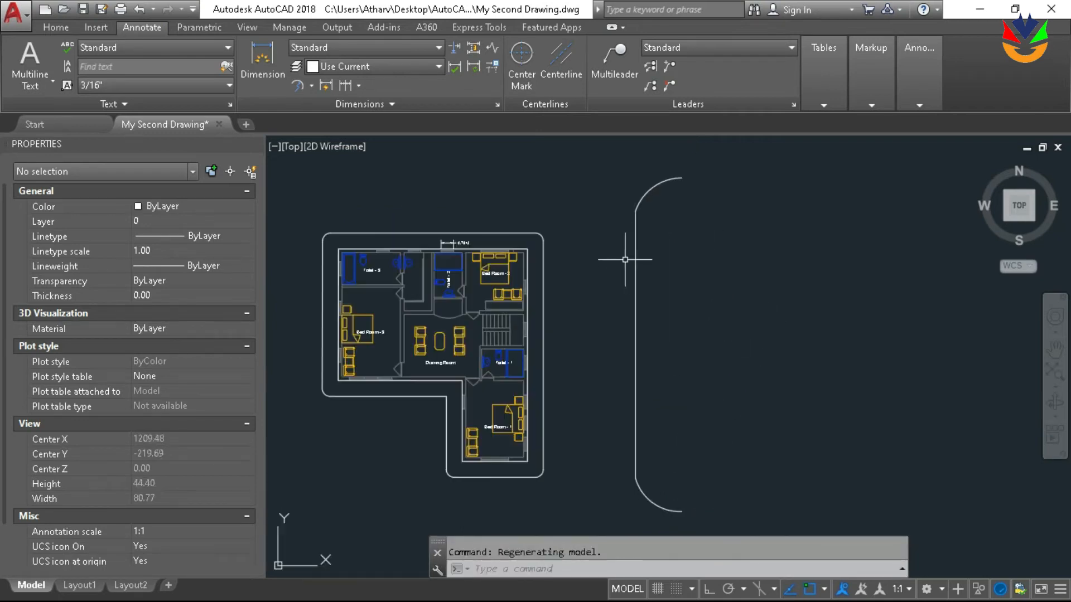
pyautogui.scroll(-2, 575, 212)
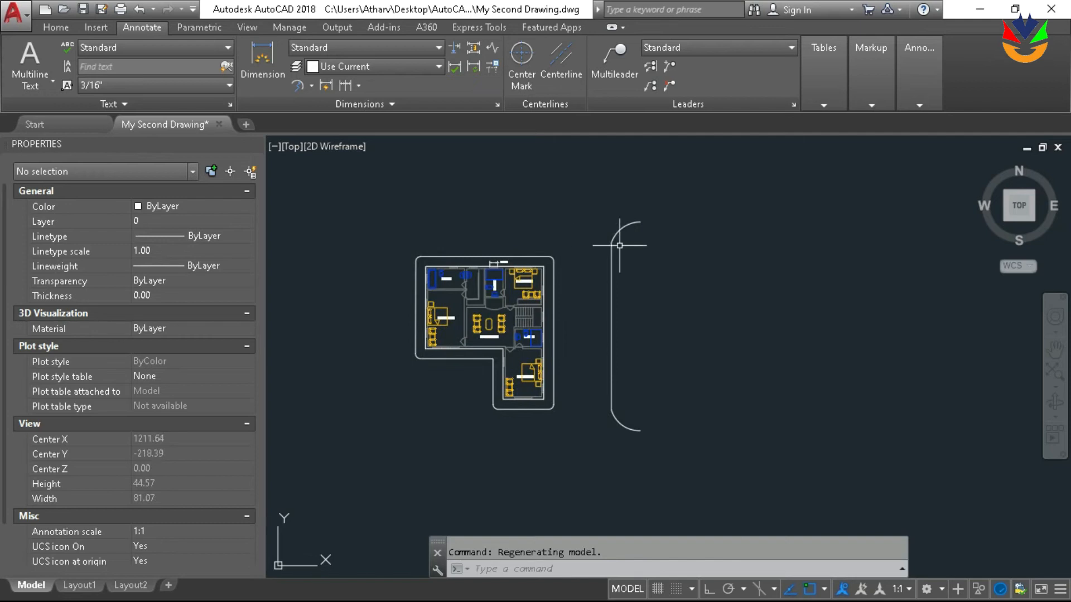
pyautogui.scroll(-2, 670, 329)
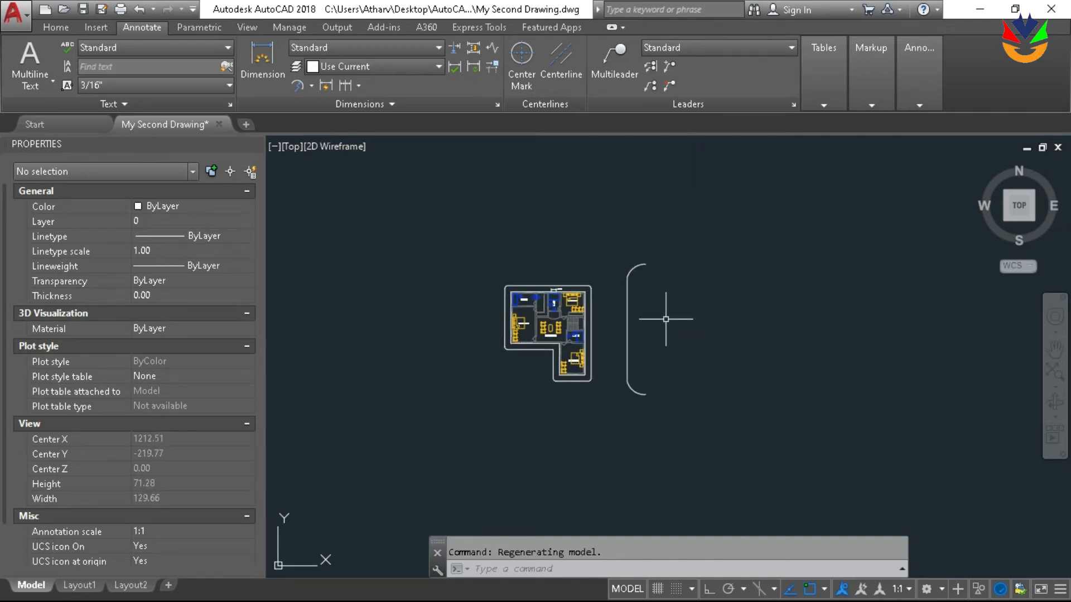
pyautogui.write('l')
pyautogui.press('Return')
pyautogui.click(645, 263)
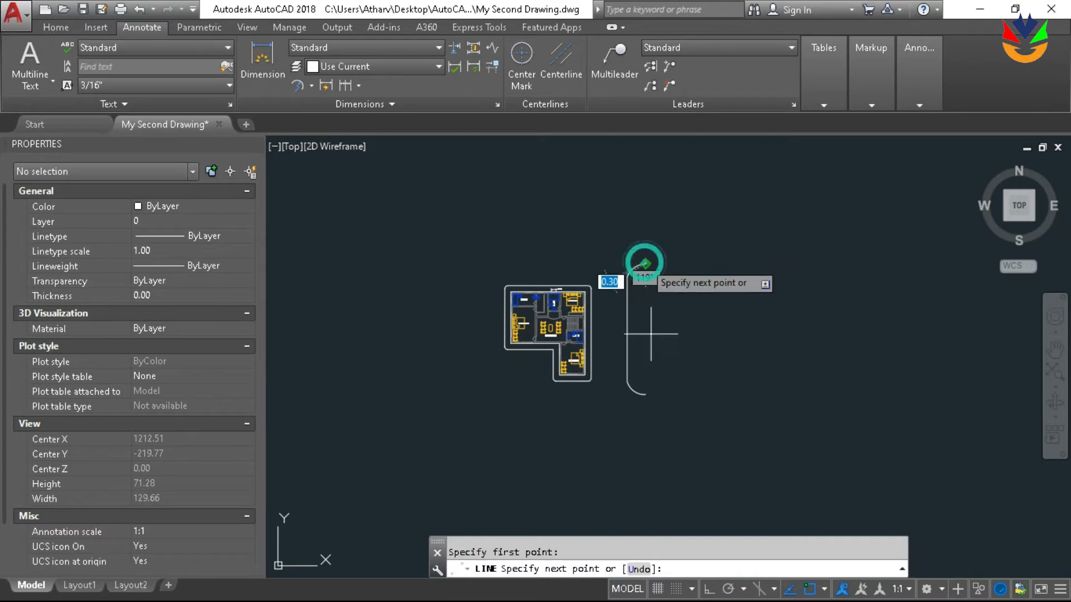
pyautogui.click(644, 393)
pyautogui.scroll(2, 699, 344)
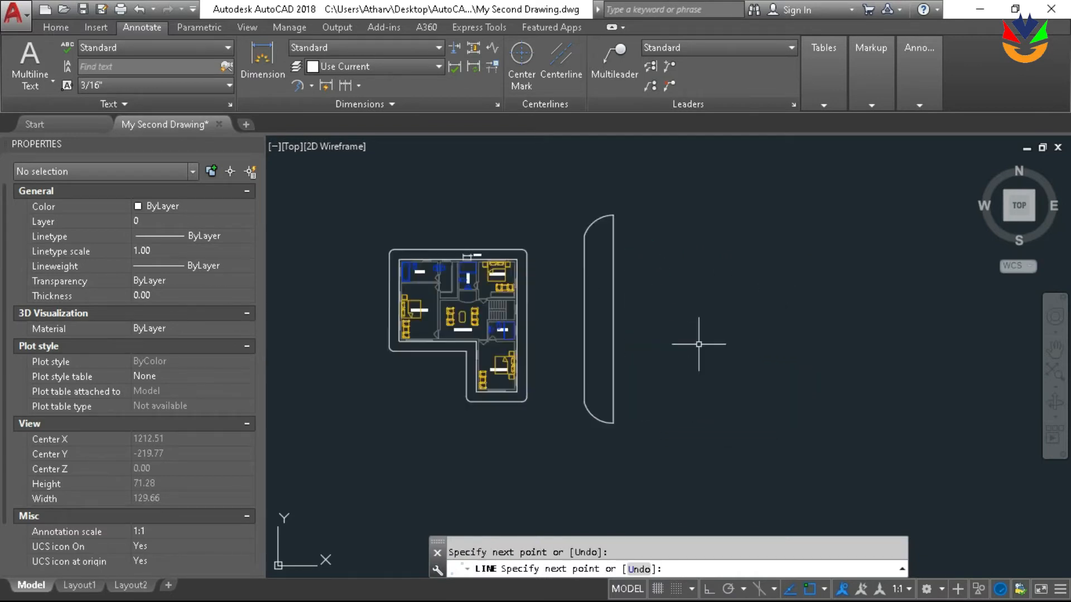
pyautogui.press('Return')
pyautogui.moveTo(689, 340); pyautogui.dragTo(646, 337, button='middle')
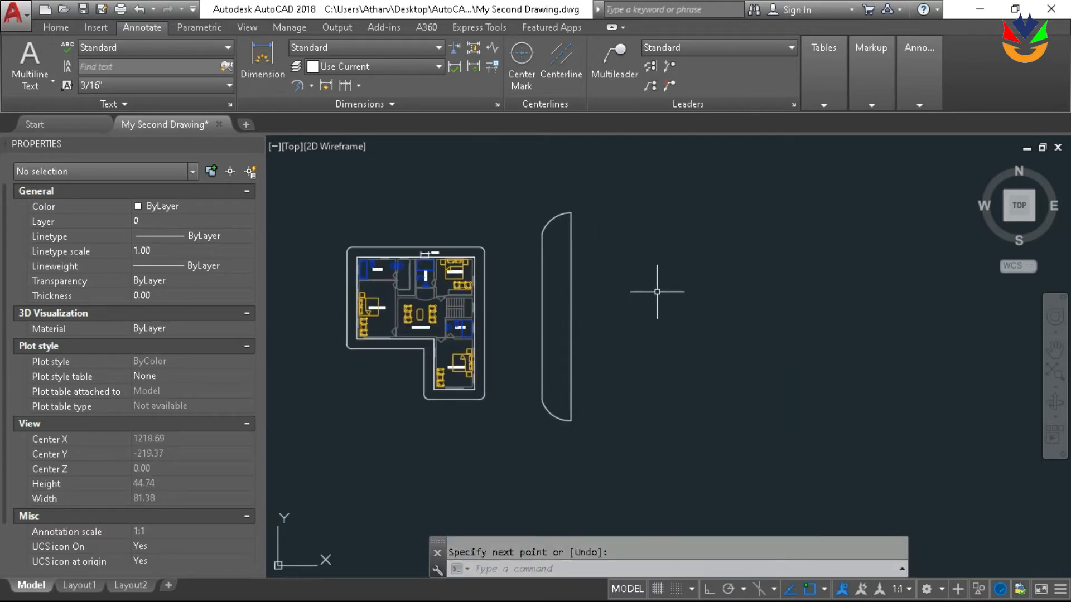
# Offset the arc-ended shape's vertical closing line 3 units east
pyautogui.write('o')
pyautogui.press('Return')
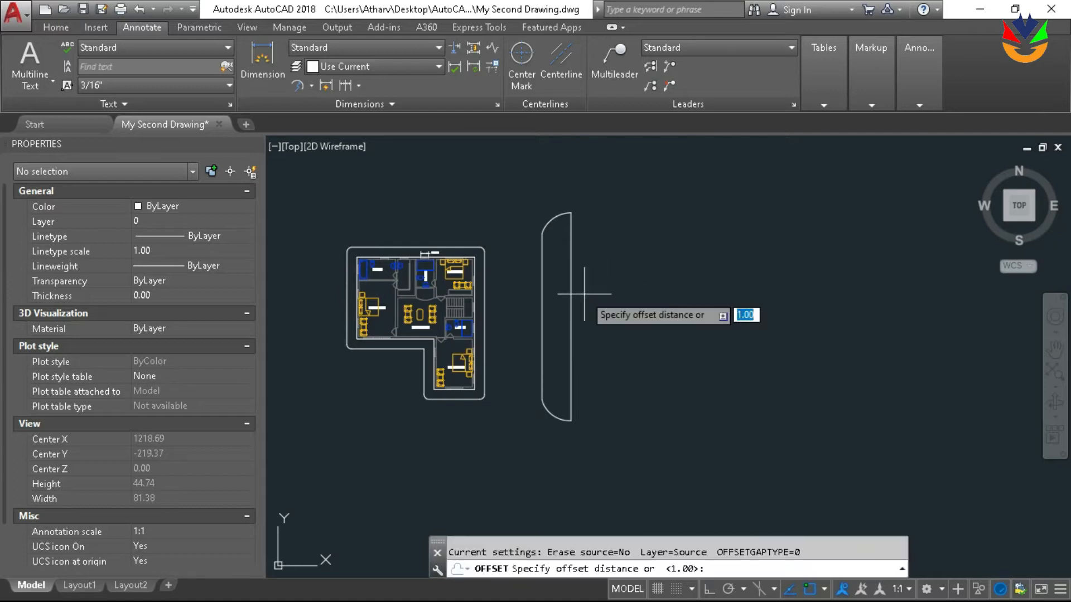
pyautogui.write('3')
pyautogui.press('Return')
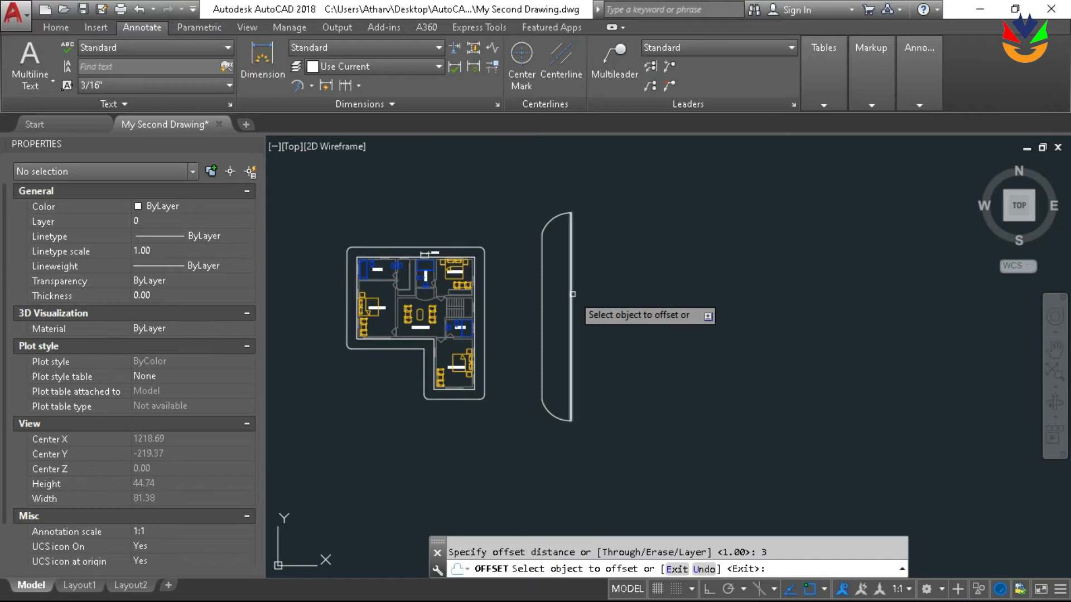
pyautogui.click(573, 294)
pyautogui.click(658, 298)
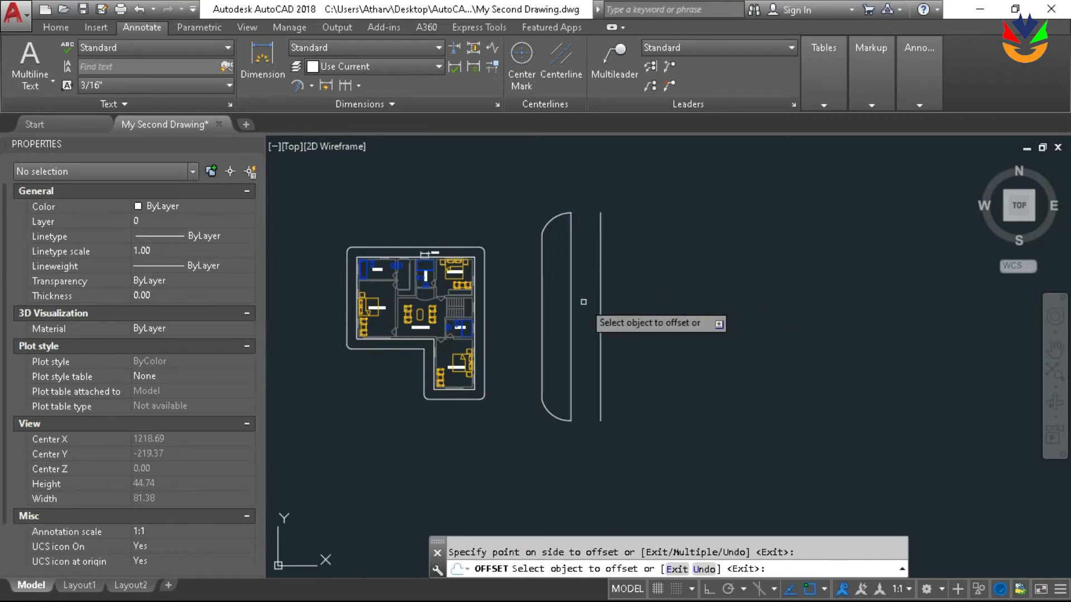
pyautogui.scroll(1, 587, 300)
pyautogui.press('Return')
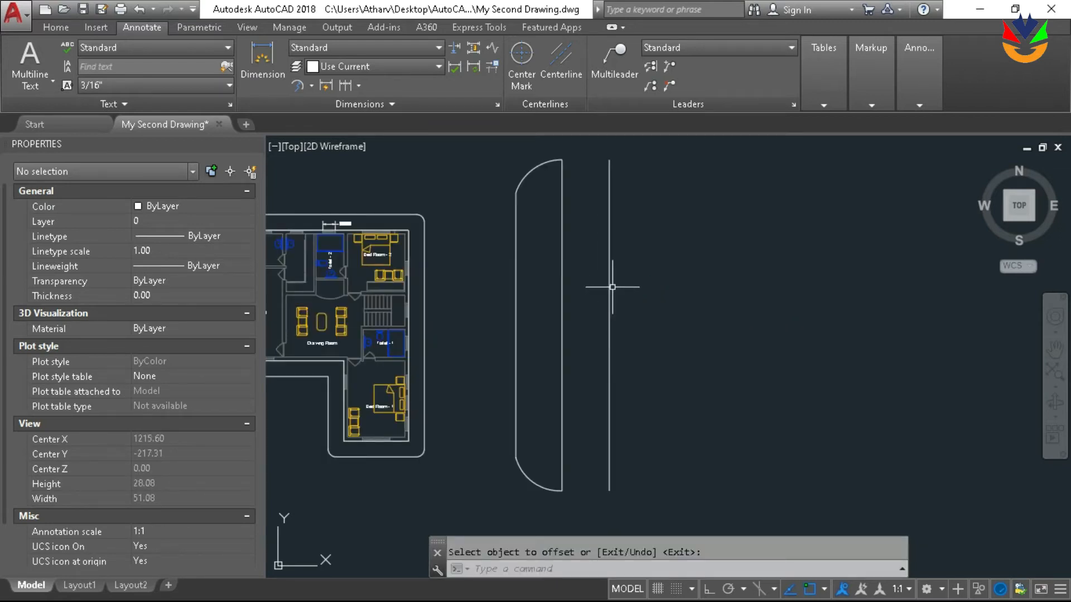
# Offset the newly created vertical line a further 3 units east to add a second parallel line
pyautogui.click(610, 288)
pyautogui.scroll(-2, 610, 287)
pyautogui.write('o')
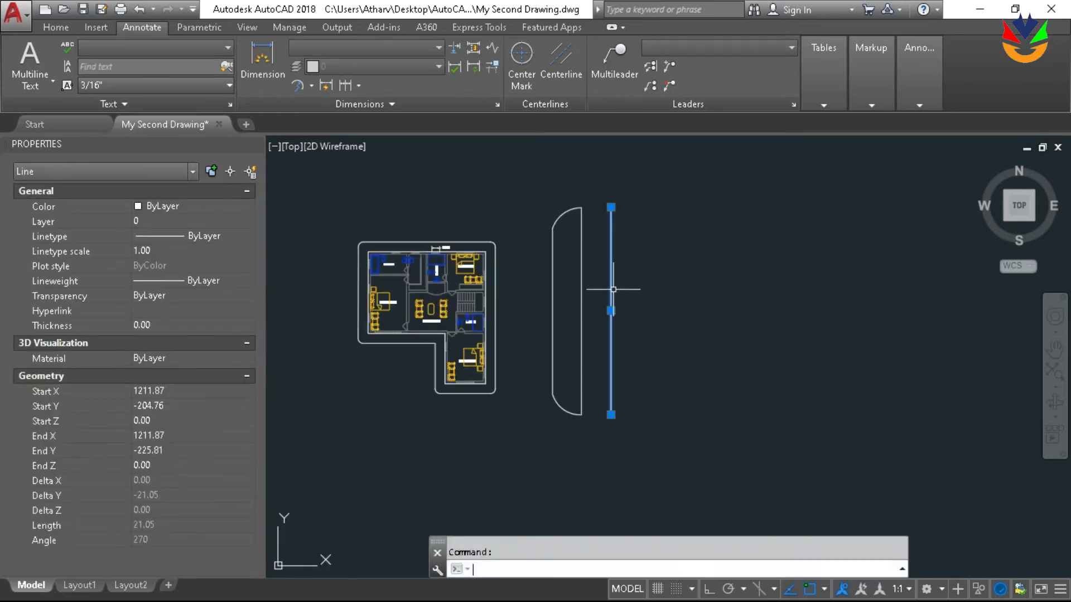
pyautogui.press('Return')
pyautogui.press('Return')
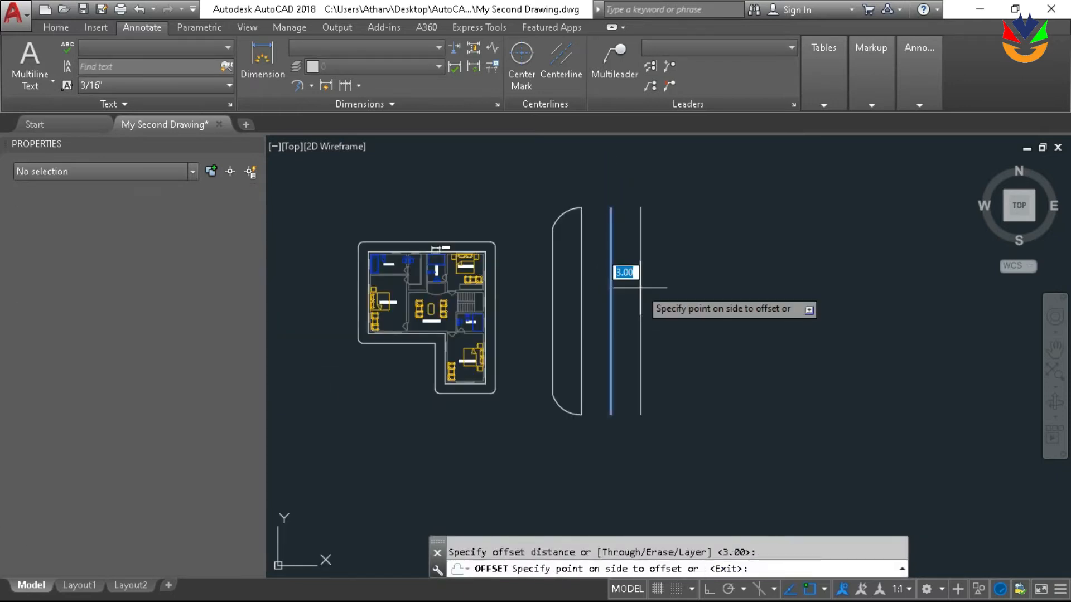
pyautogui.click(627, 299)
pyautogui.scroll(-4, 641, 268)
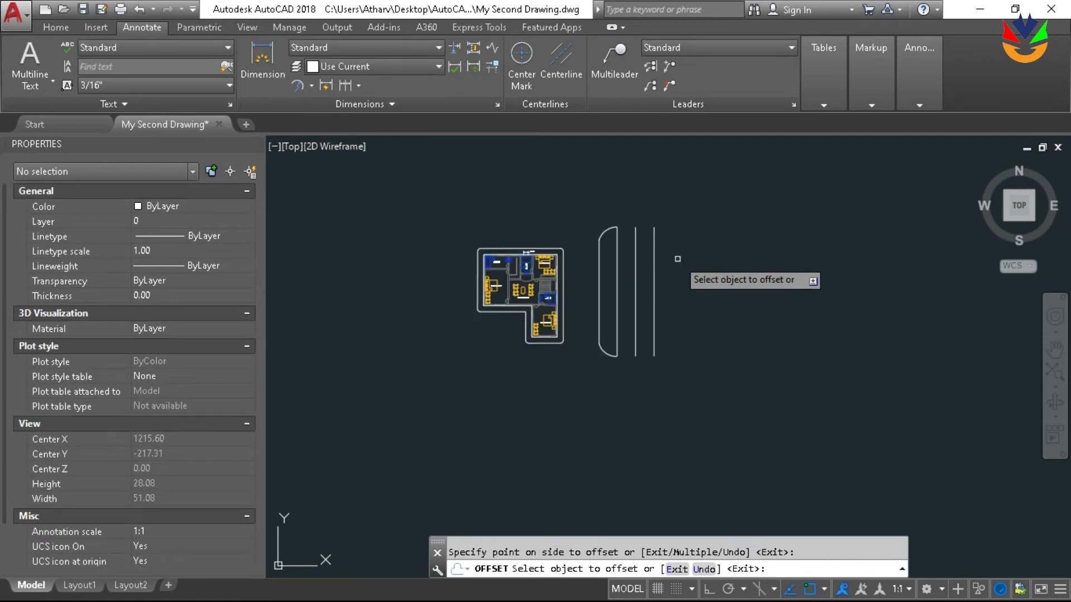
pyautogui.press('Return')
pyautogui.scroll(2, 625, 240)
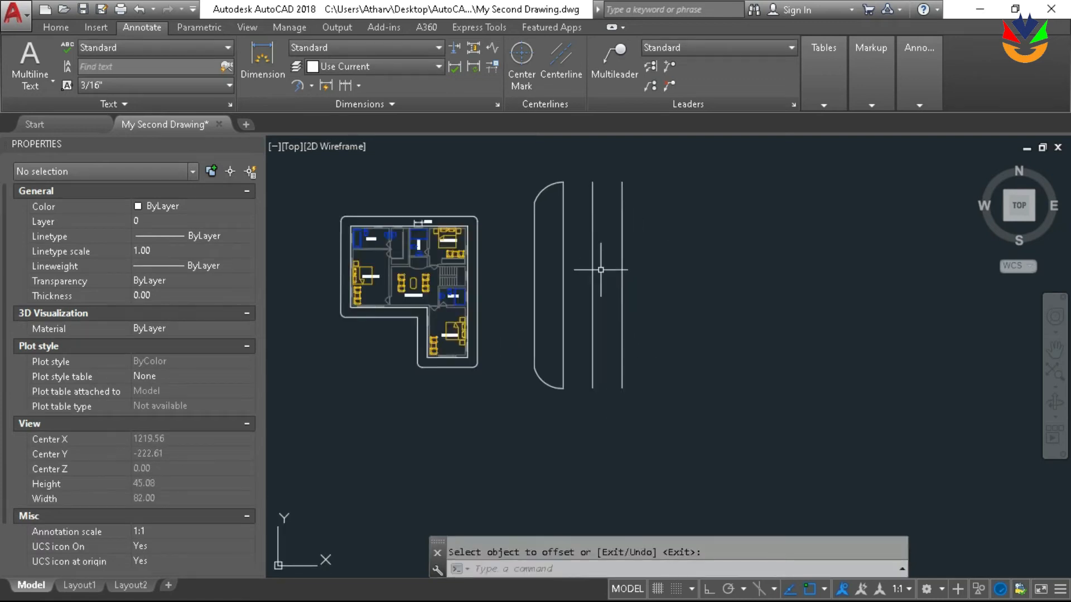
# Draw a rectangle about 34 by 27 units around the plot plan, starting at the lower end of the arc-ended shape's vertical line
pyautogui.scroll(-4, 664, 299)
pyautogui.scroll(2, 652, 306)
pyautogui.scroll(-3, 608, 335)
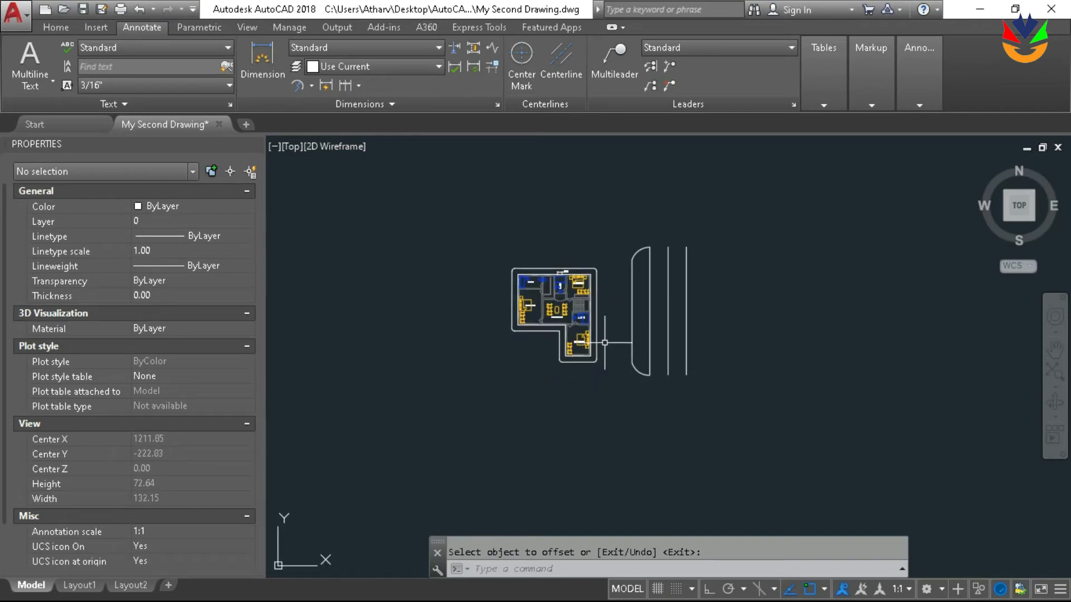
pyautogui.write('rec')
pyautogui.press('Return')
pyautogui.click(650, 374)
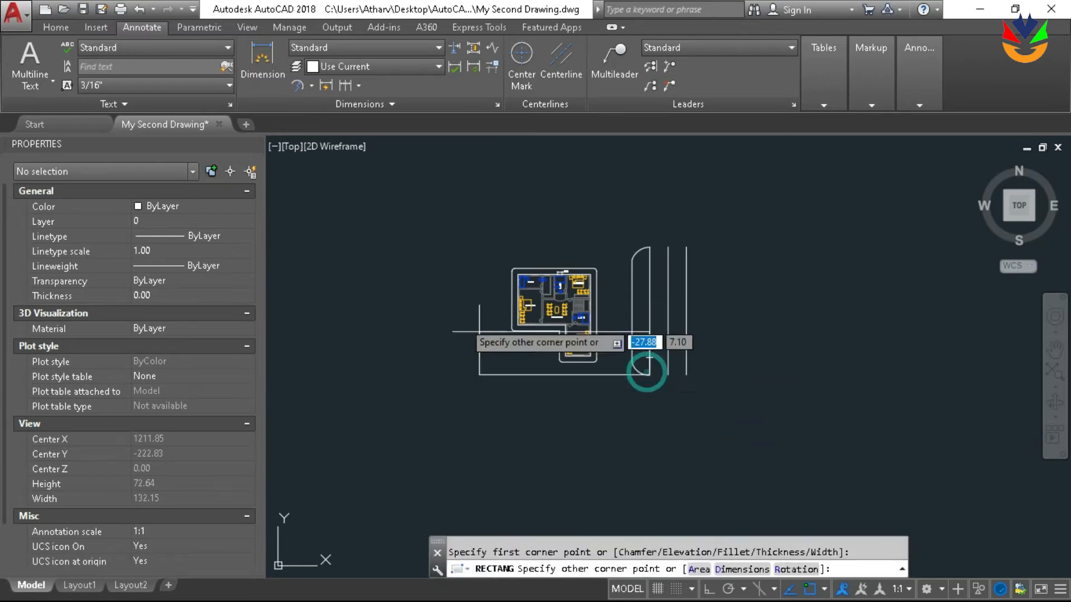
pyautogui.click(440, 211)
# Stretch the rectangle's lower edge straight down by about 9.4 units
pyautogui.click(543, 375)
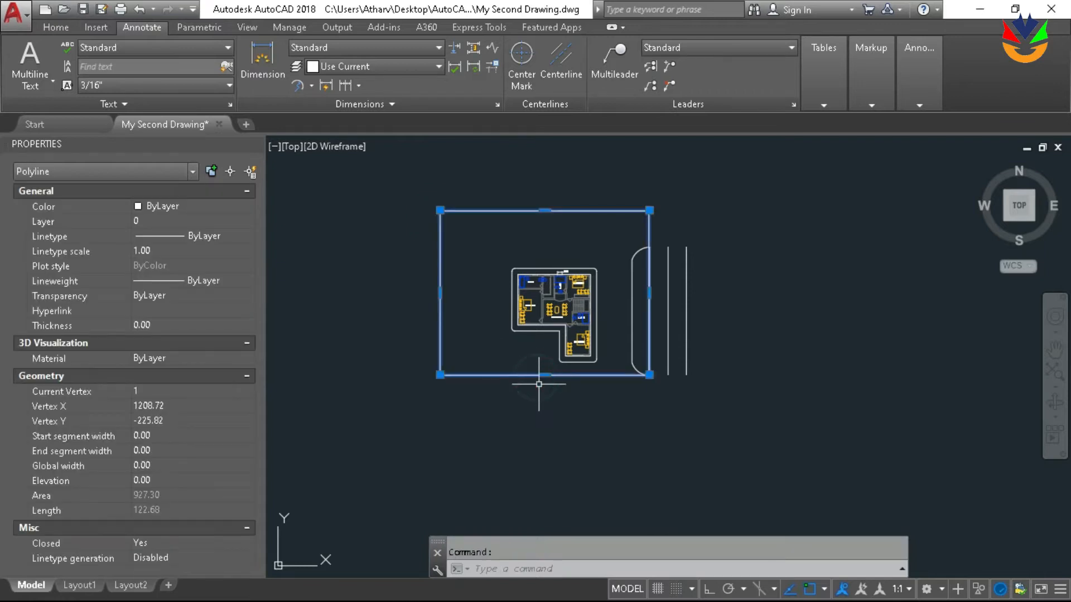
pyautogui.click(544, 375)
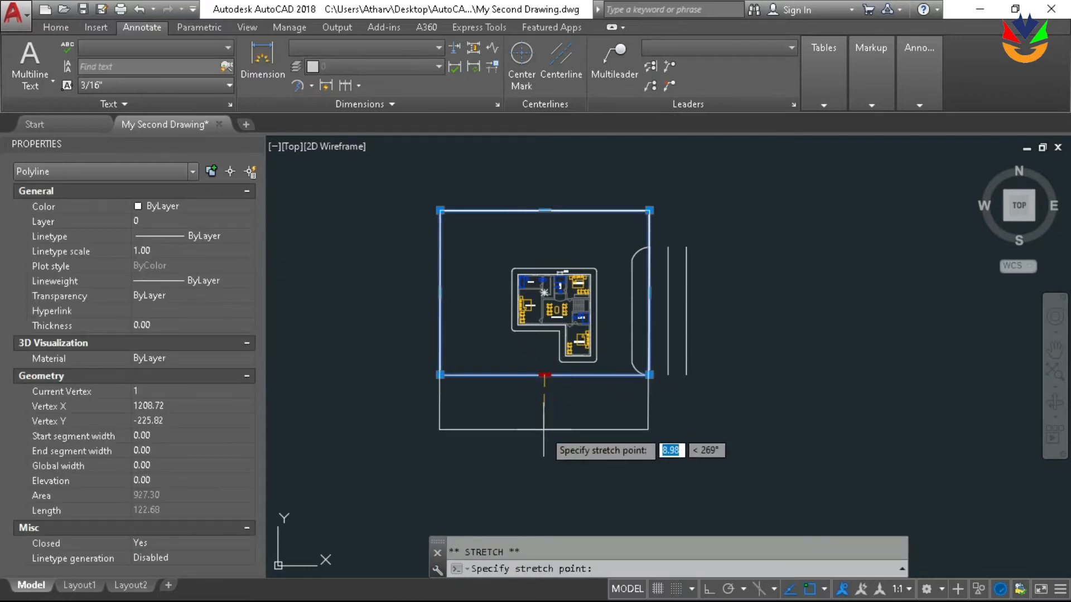
pyautogui.click(545, 433)
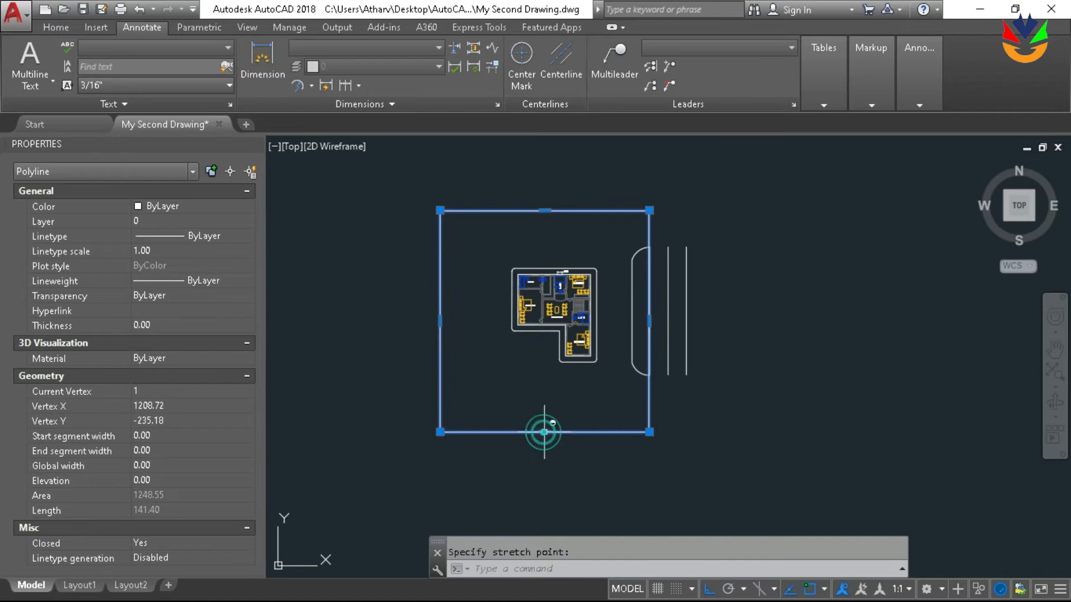
pyautogui.press('Escape')
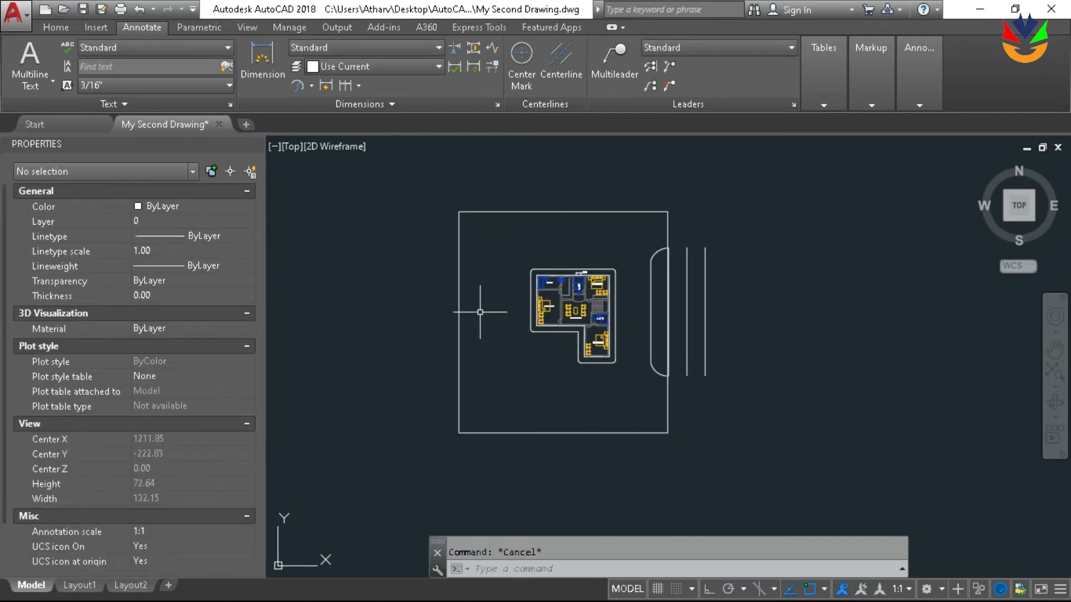
# Move the large rectangle up by about 0.7 units
pyautogui.scroll(2, 530, 340)
pyautogui.moveTo(679, 322); pyautogui.dragTo(664, 317, button='middle')
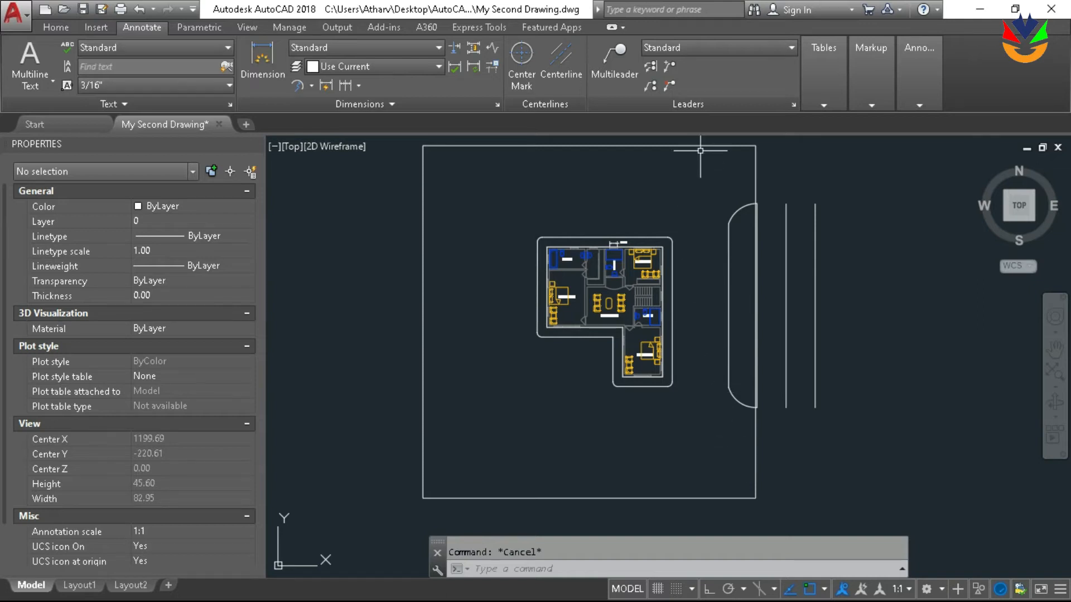
pyautogui.moveTo(710, 375); pyautogui.dragTo(710, 380, button='middle')
pyautogui.click(640, 501)
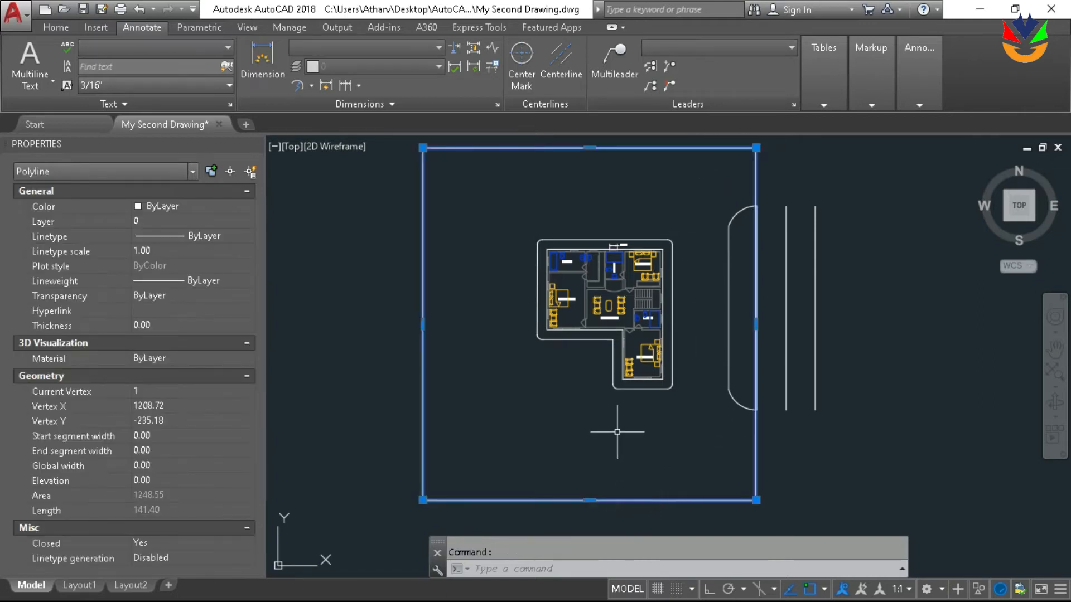
pyautogui.write('m')
pyautogui.press('Return')
pyautogui.click(605, 451)
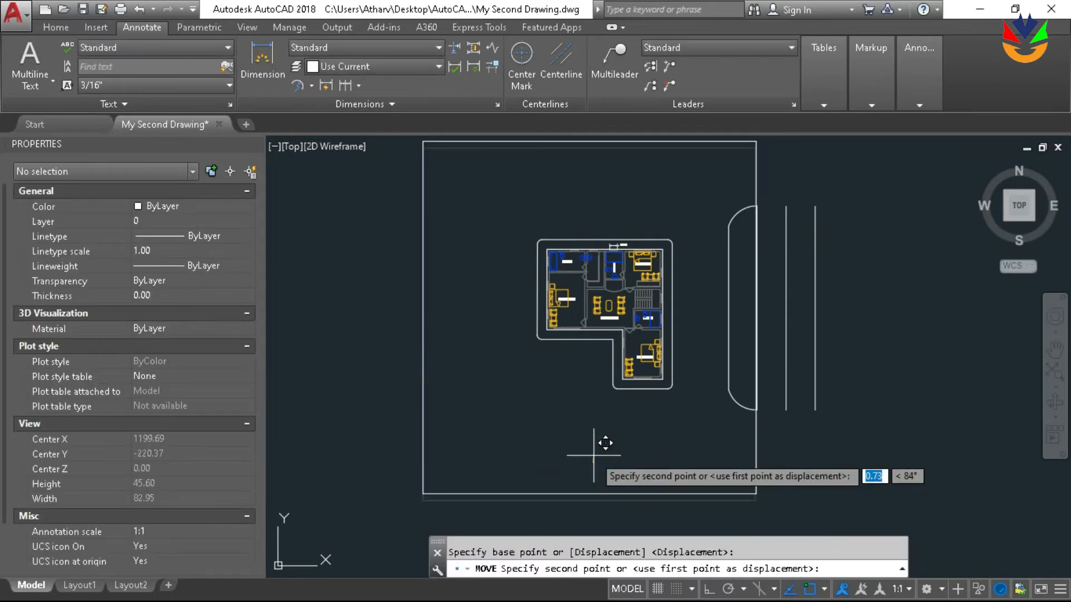
pyautogui.click(650, 450)
# Move the rectangle slightly east so its east side lines up with the arc-ended shape's vertical line
pyautogui.scroll(5, 753, 393)
pyautogui.scroll(2, 729, 323)
pyautogui.click(712, 366)
pyautogui.scroll(-4, 663, 334)
pyautogui.scroll(-2, 662, 334)
pyautogui.scroll(6, 656, 287)
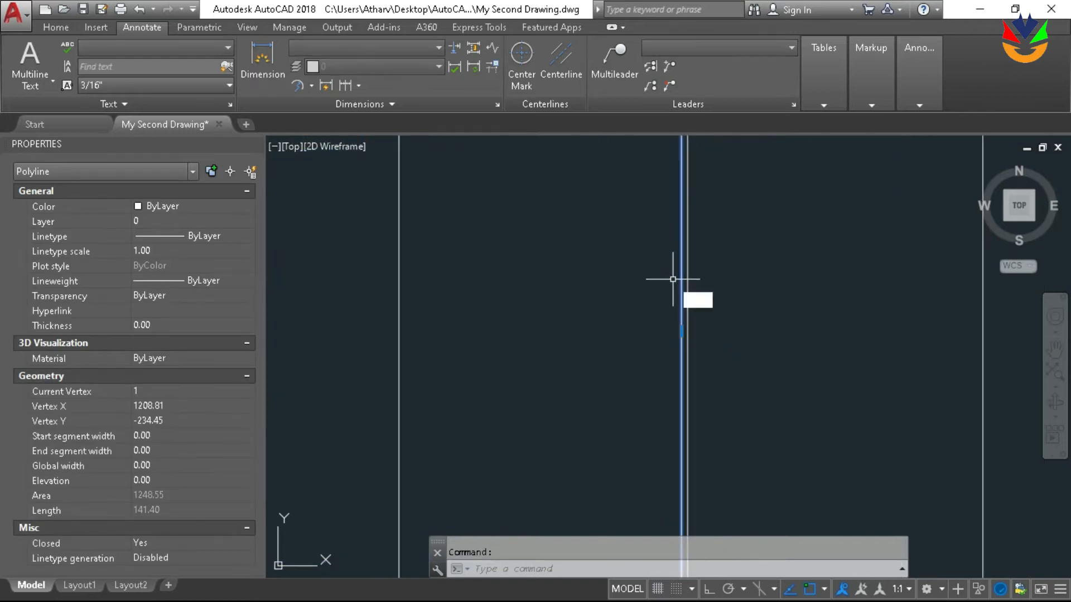
pyautogui.write('m')
pyautogui.press('Return')
pyautogui.click(682, 332)
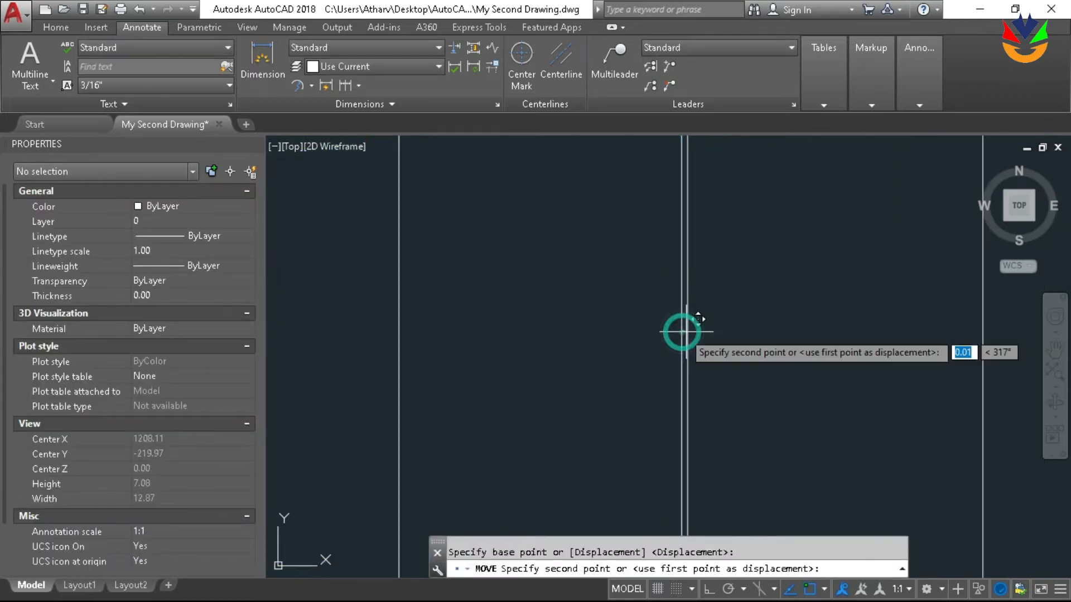
pyautogui.click(697, 312)
pyautogui.scroll(-7, 647, 263)
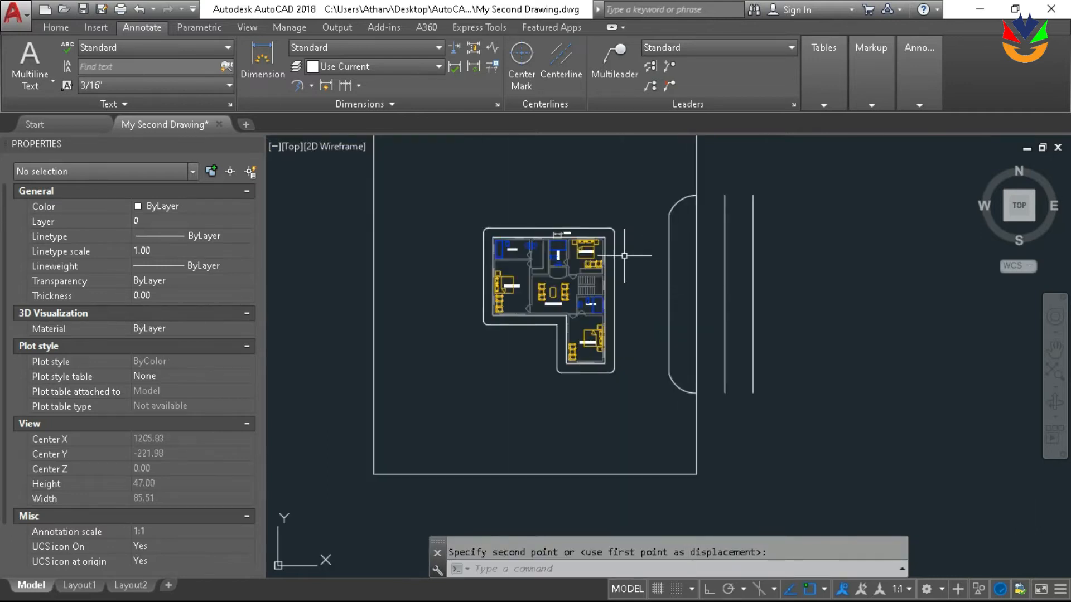
pyautogui.moveTo(621, 316)
pyautogui.mouseDown(button='middle')
pyautogui.moveTo(640, 331)
pyautogui.moveTo(638, 345)
pyautogui.mouseUp(button='middle')
pyautogui.press('Escape')
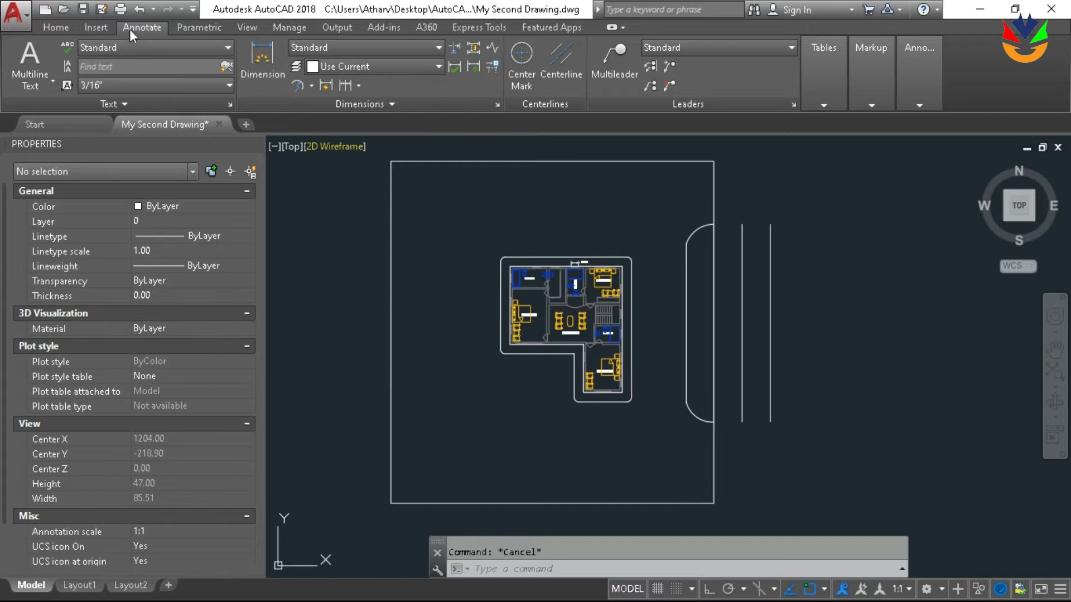
# Examine the blocks available for insertion by name and by thumbnail, without inserting any
pyautogui.click(104, 27)
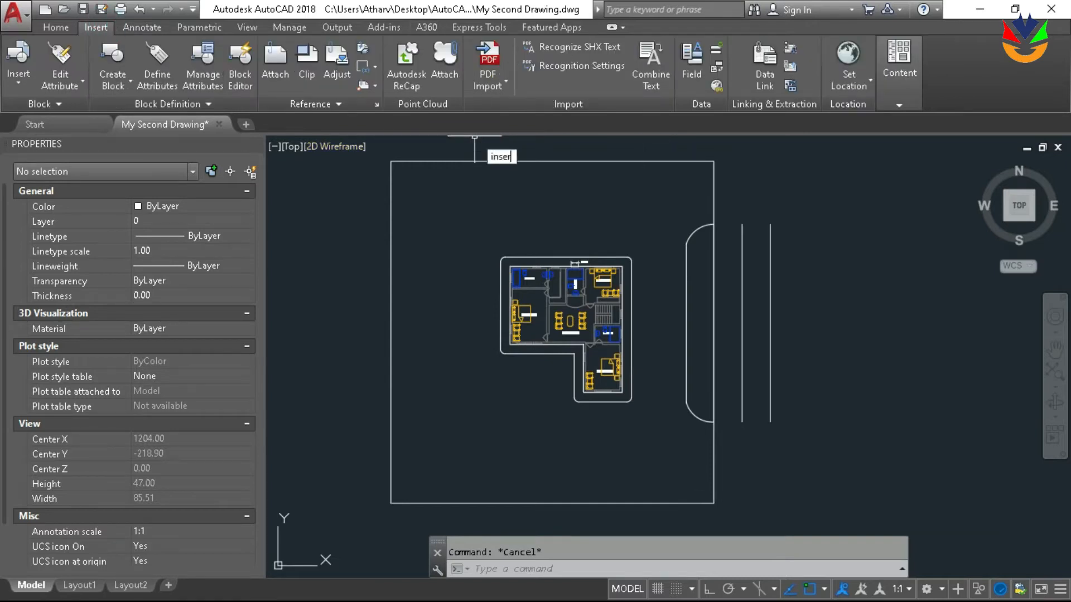
pyautogui.write('inser')
pyautogui.press('Return')
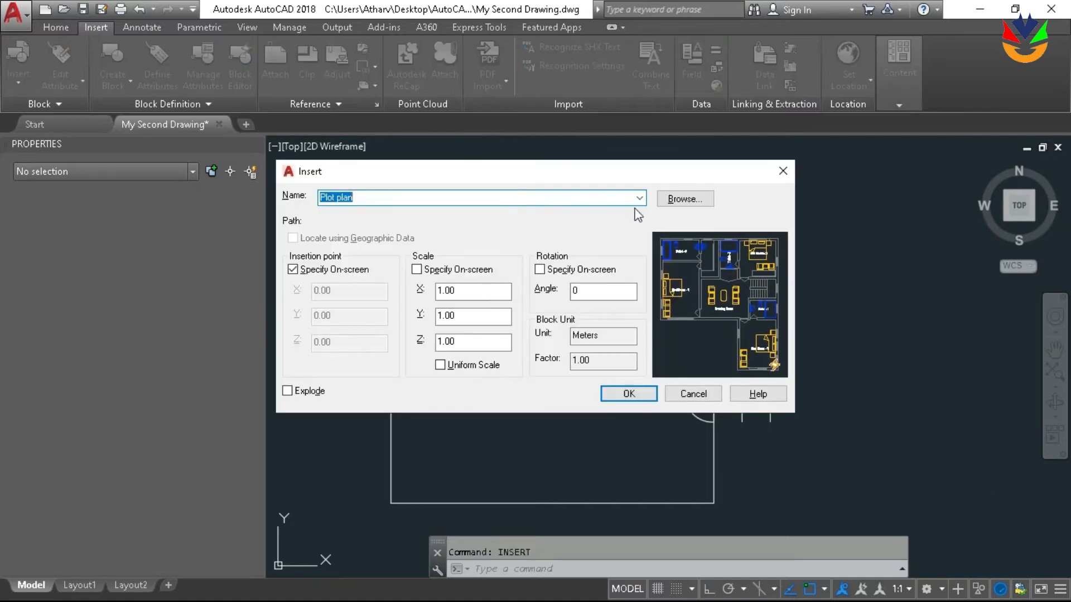
pyautogui.click(639, 197)
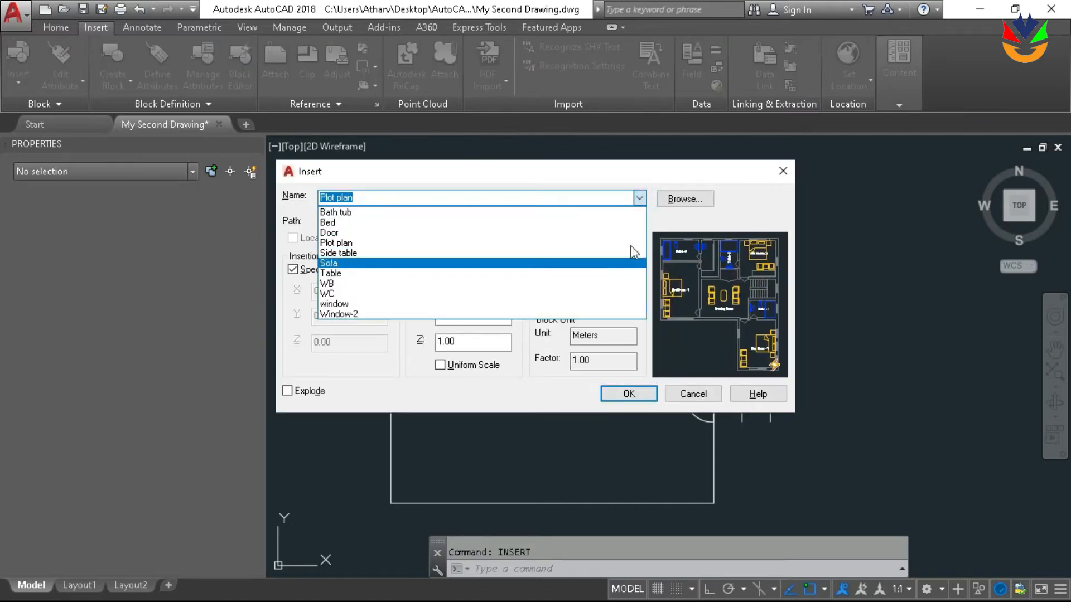
pyautogui.click(700, 178)
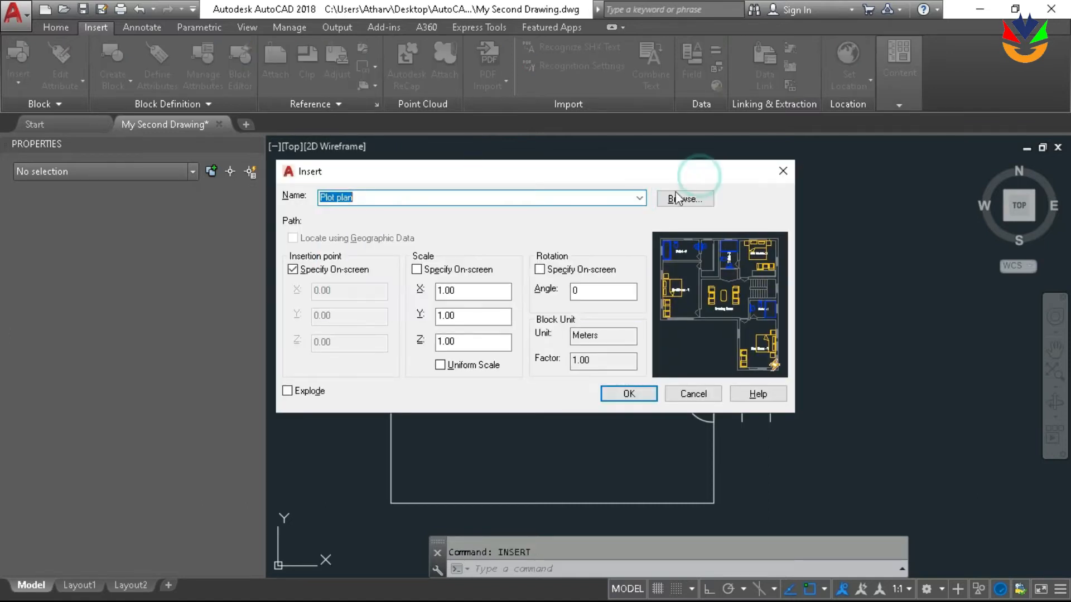
pyautogui.click(695, 391)
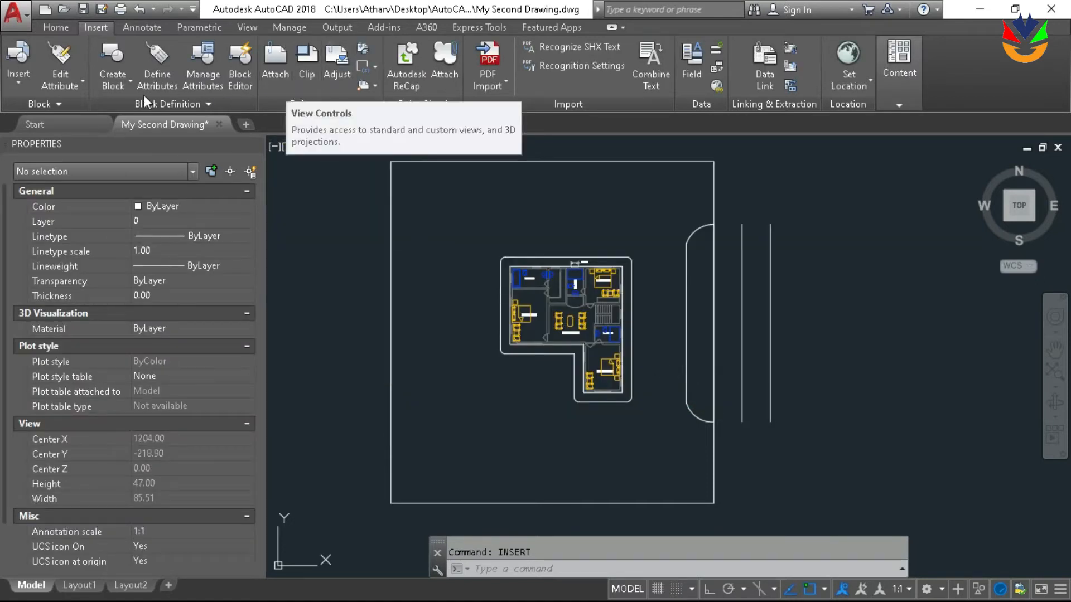
pyautogui.click(15, 83)
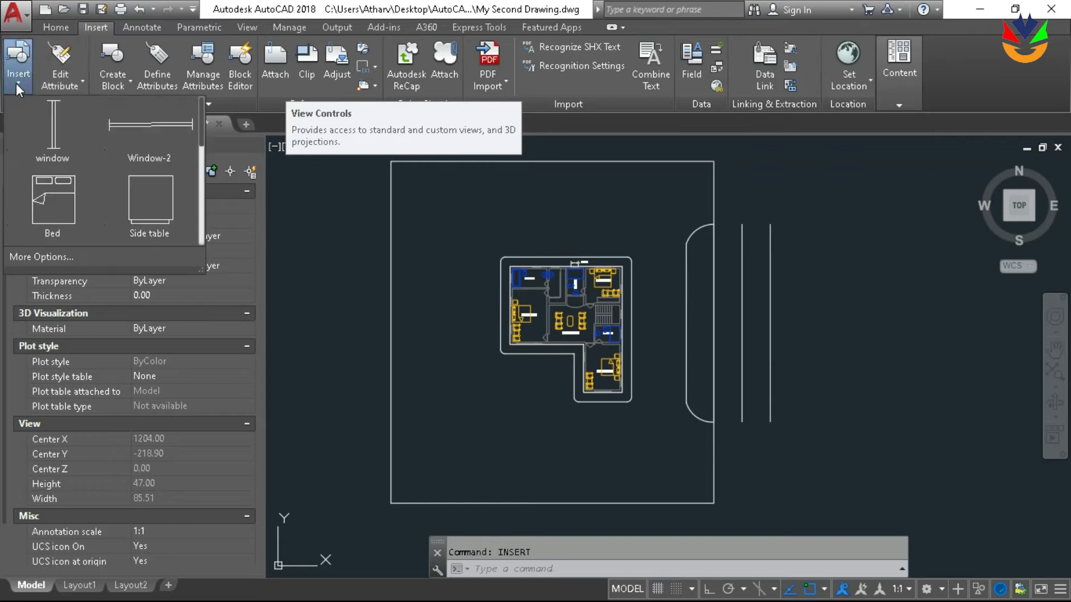
pyautogui.scroll(-2, 157, 148)
pyautogui.scroll(-4, 156, 147)
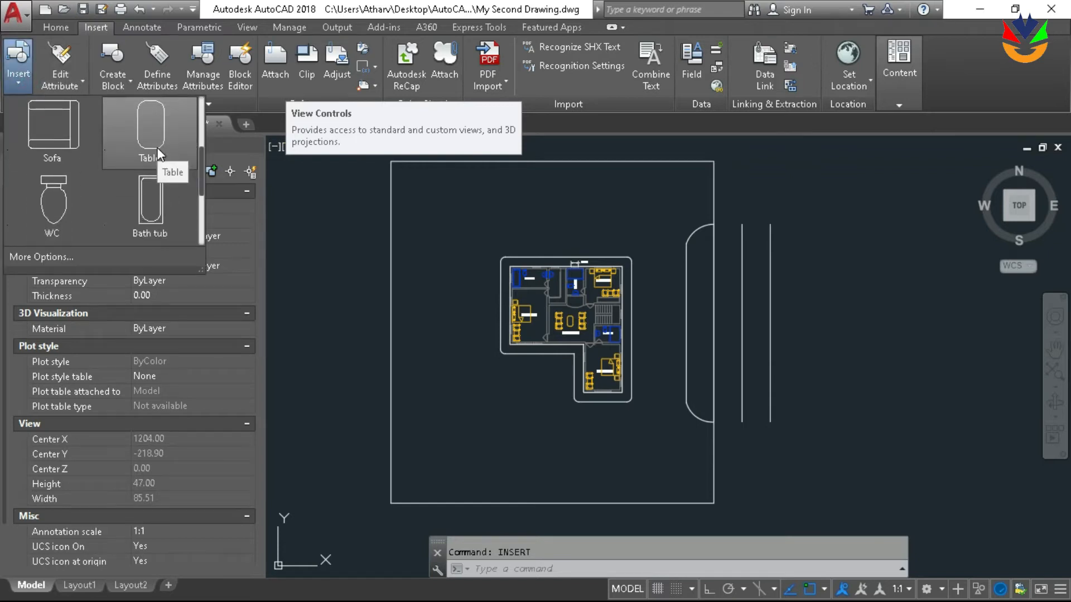
pyautogui.scroll(4, 156, 148)
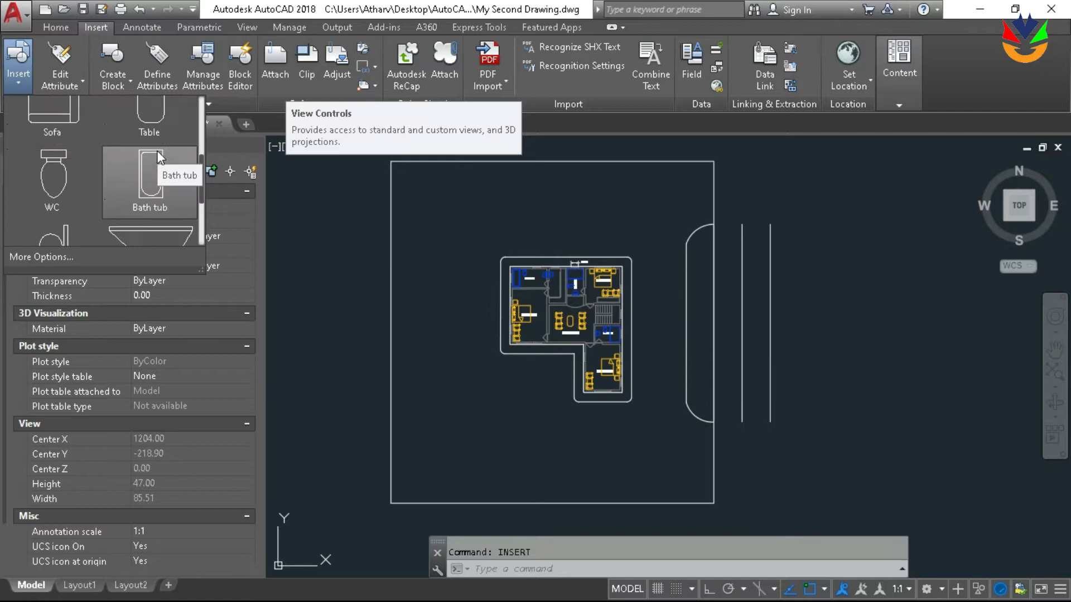
pyautogui.scroll(-1, 159, 158)
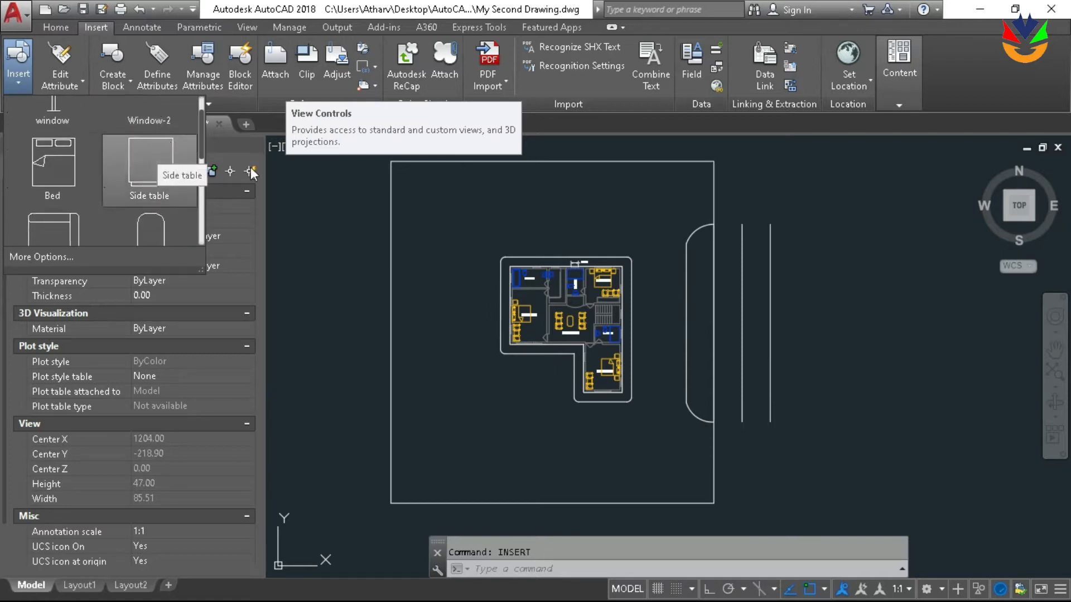
pyautogui.click(846, 241)
# Draw a circle with a radius of about 4 units in the empty area east of the two offset lines
pyautogui.moveTo(806, 220); pyautogui.dragTo(692, 200, button='middle')
pyautogui.scroll(-2, 773, 243)
pyautogui.moveTo(835, 236); pyautogui.dragTo(770, 261, button='middle')
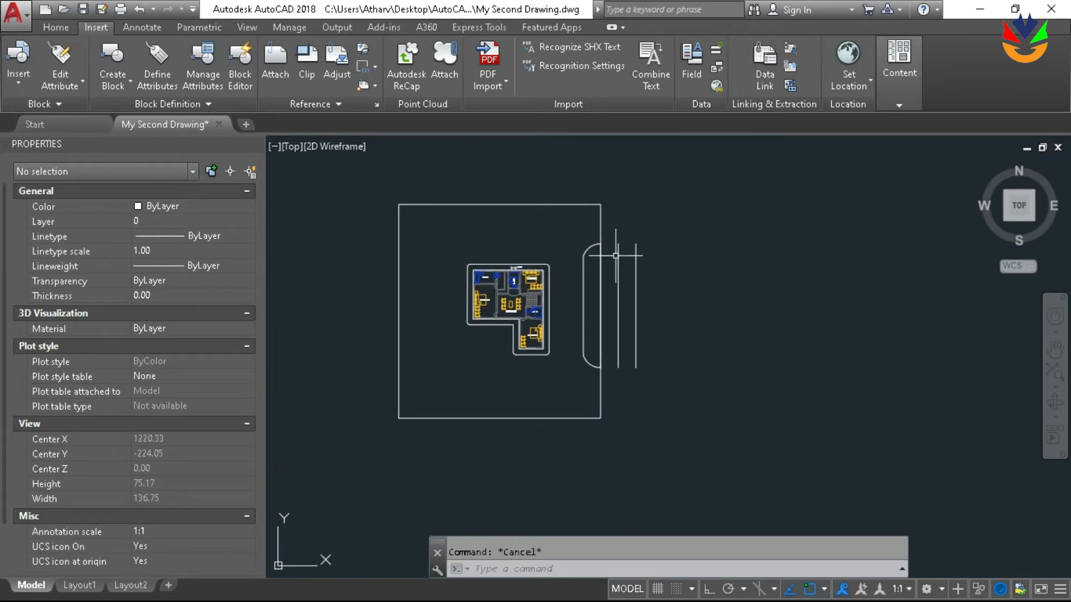
pyautogui.scroll(2, 616, 256)
pyautogui.moveTo(769, 237); pyautogui.dragTo(720, 229, button='middle')
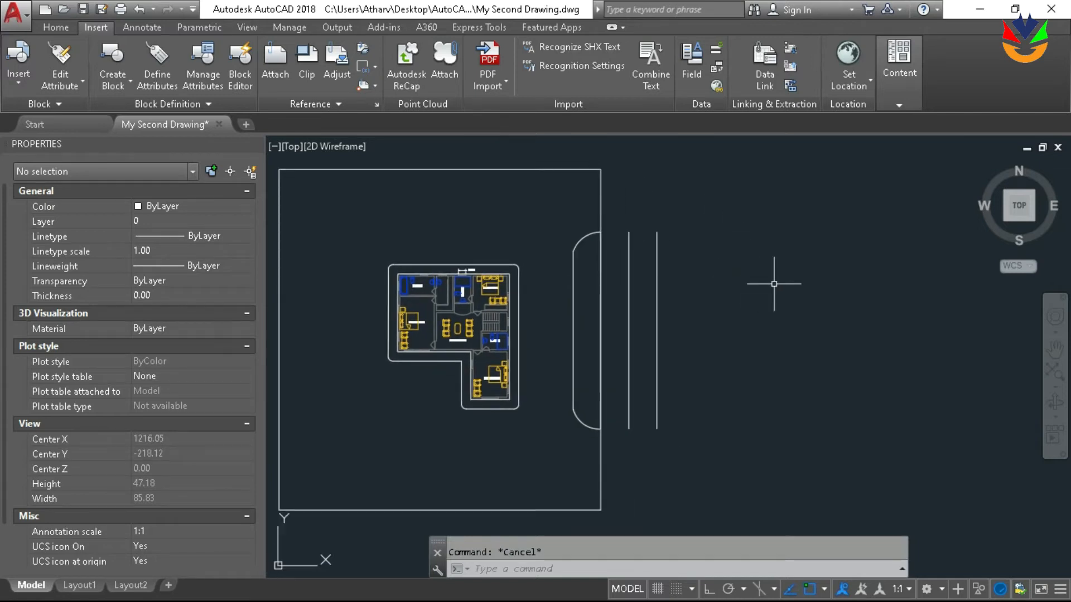
pyautogui.write('c')
pyautogui.press('Return')
pyautogui.click(791, 285)
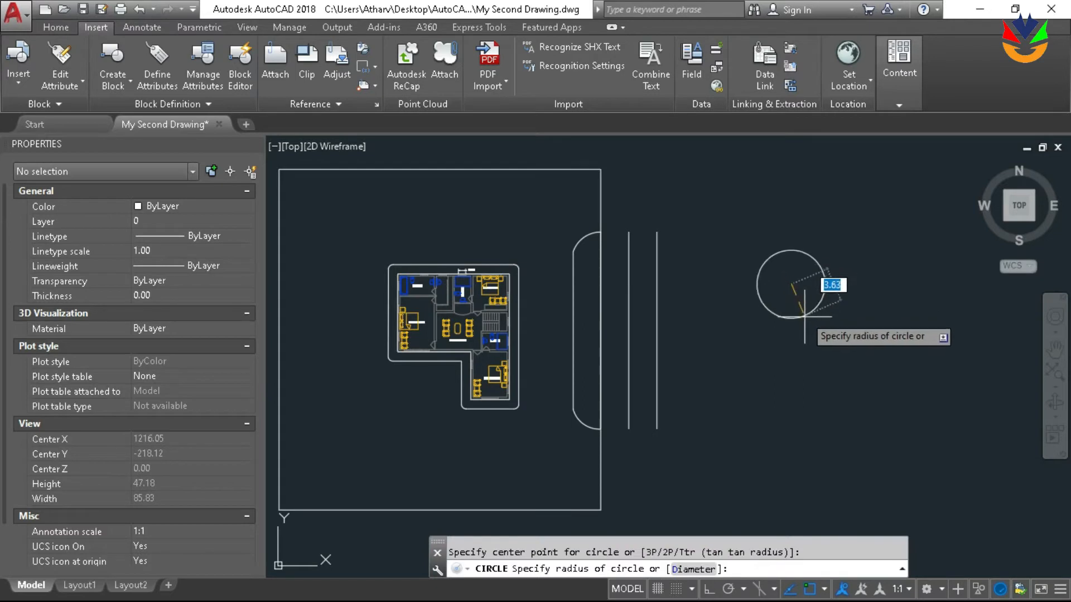
pyautogui.click(805, 316)
pyautogui.scroll(4, 784, 270)
pyautogui.scroll(-5, 784, 269)
pyautogui.scroll(5, 781, 245)
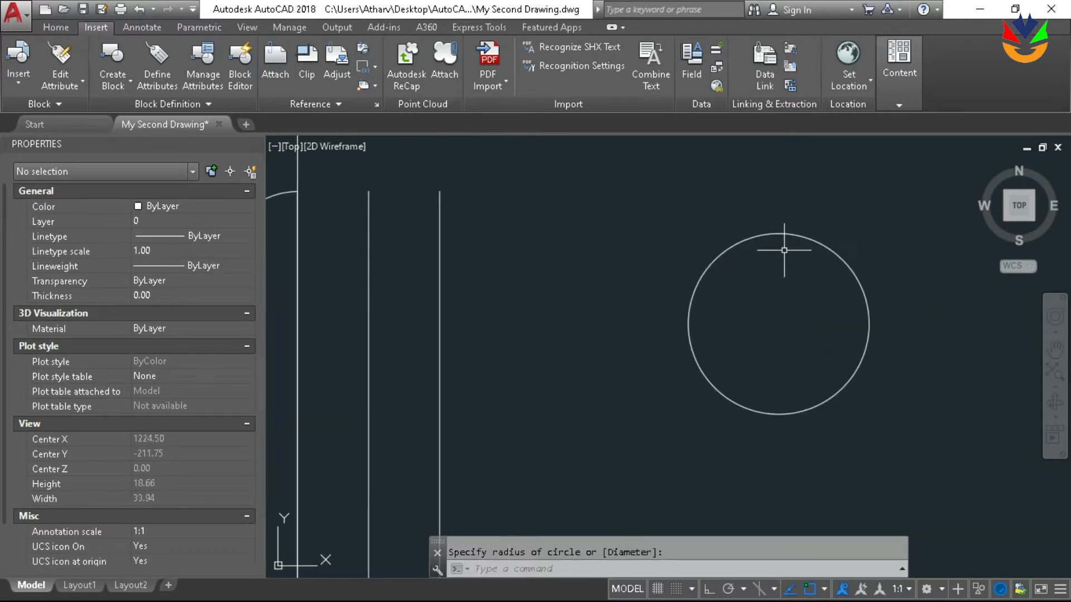
pyautogui.moveTo(809, 304); pyautogui.dragTo(751, 304, button='middle')
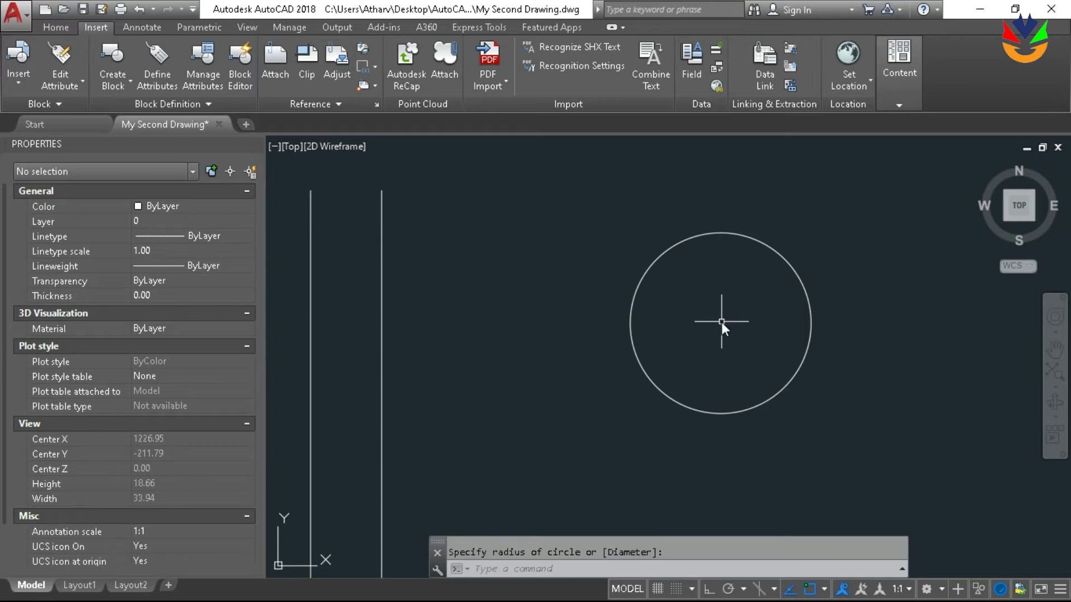
# Place a point at the centre of the circle east of the two offset lines
pyautogui.write('In')
pyautogui.press('Return')
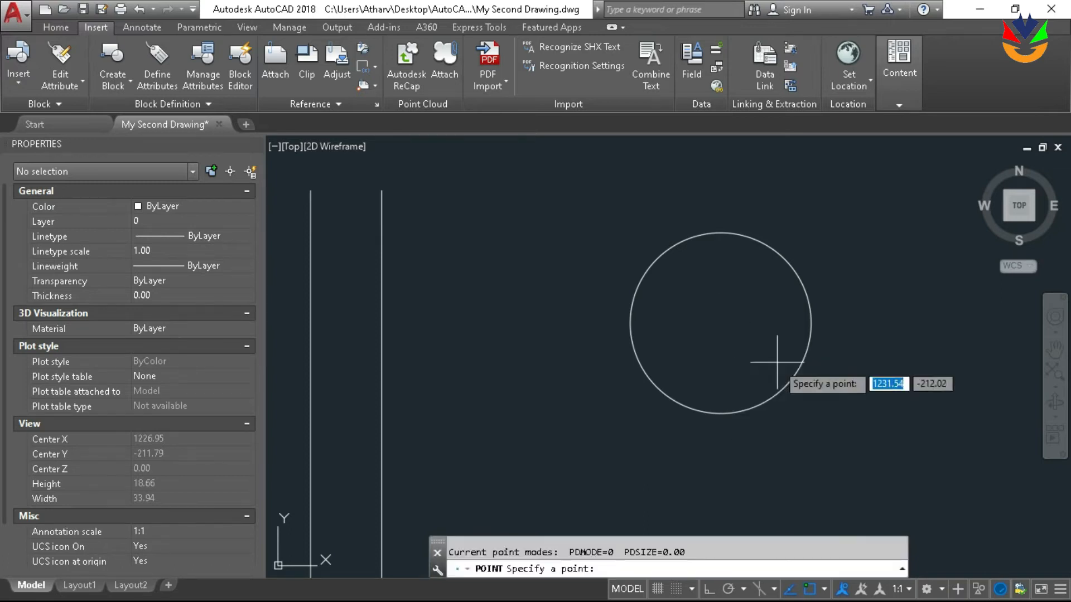
pyautogui.click(721, 323)
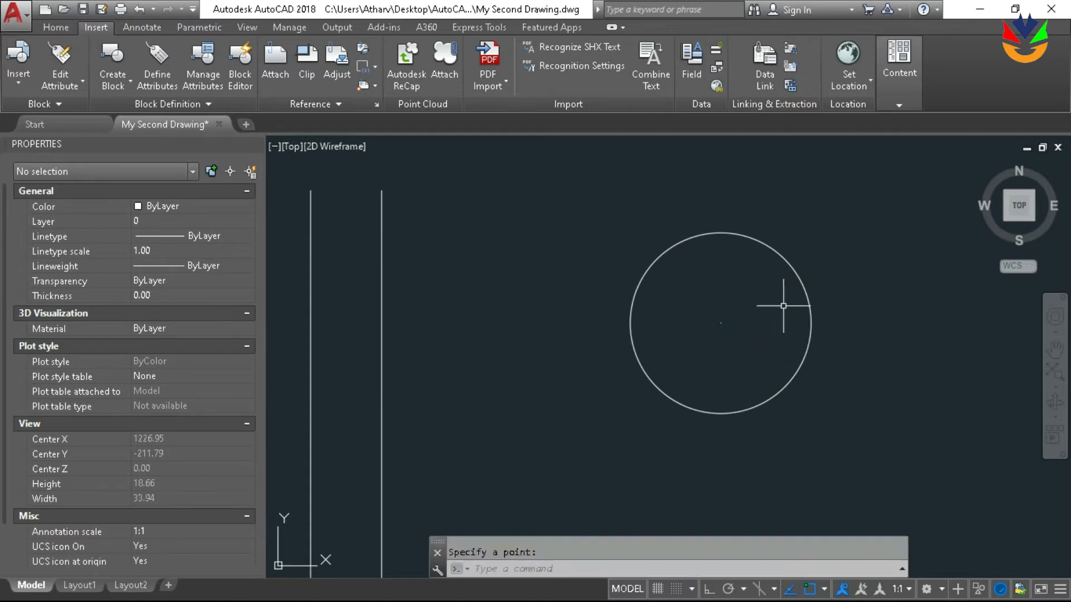
# Draw a straight polyline from the circle's centre point down to its southern quadrant
pyautogui.write('pl')
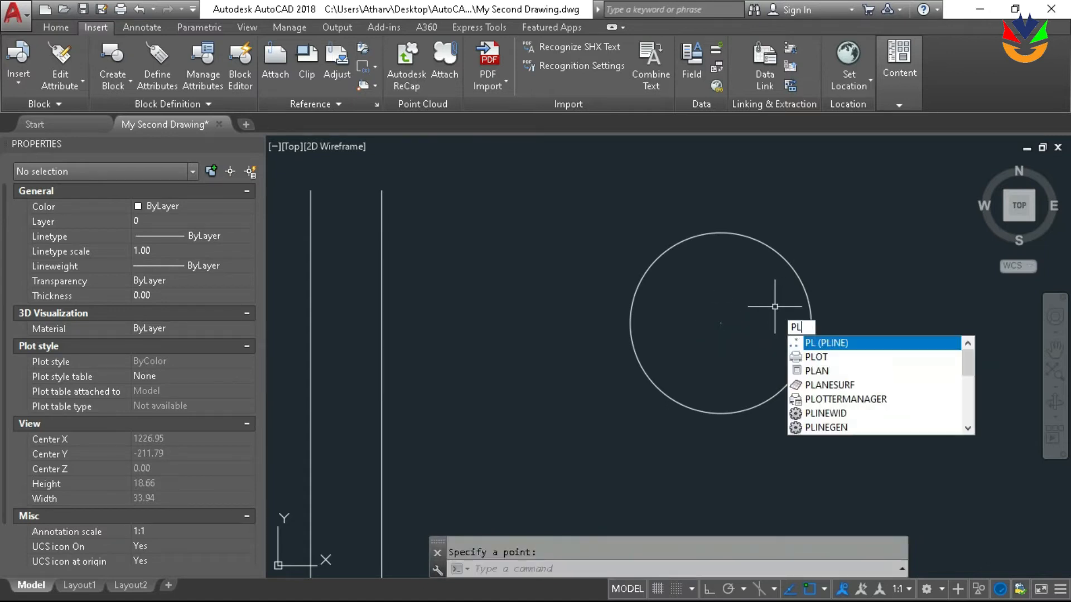
pyautogui.press('Return')
pyautogui.click(721, 323)
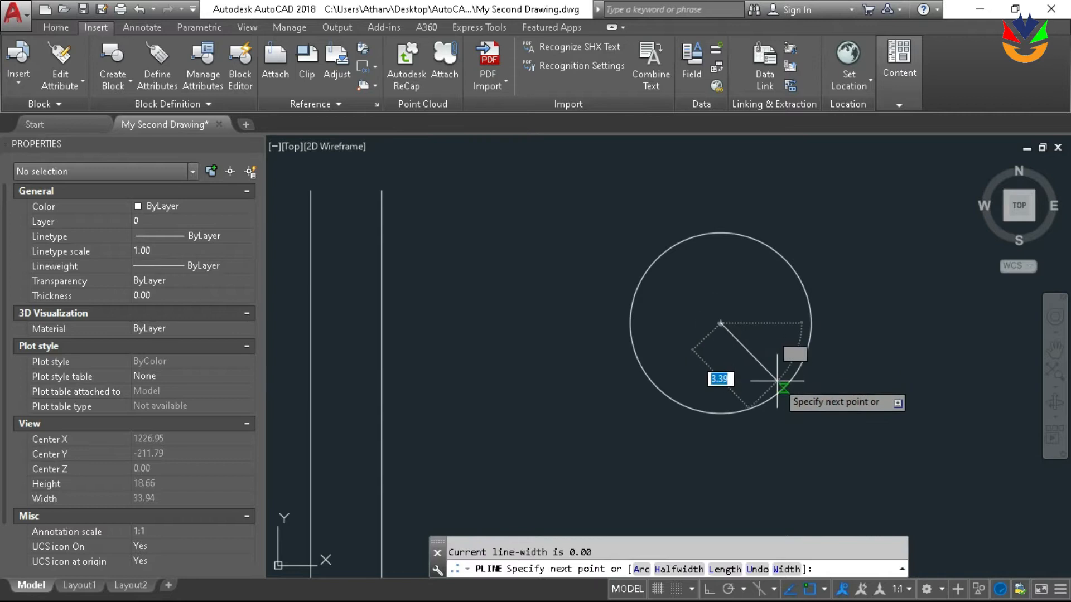
pyautogui.click(721, 413)
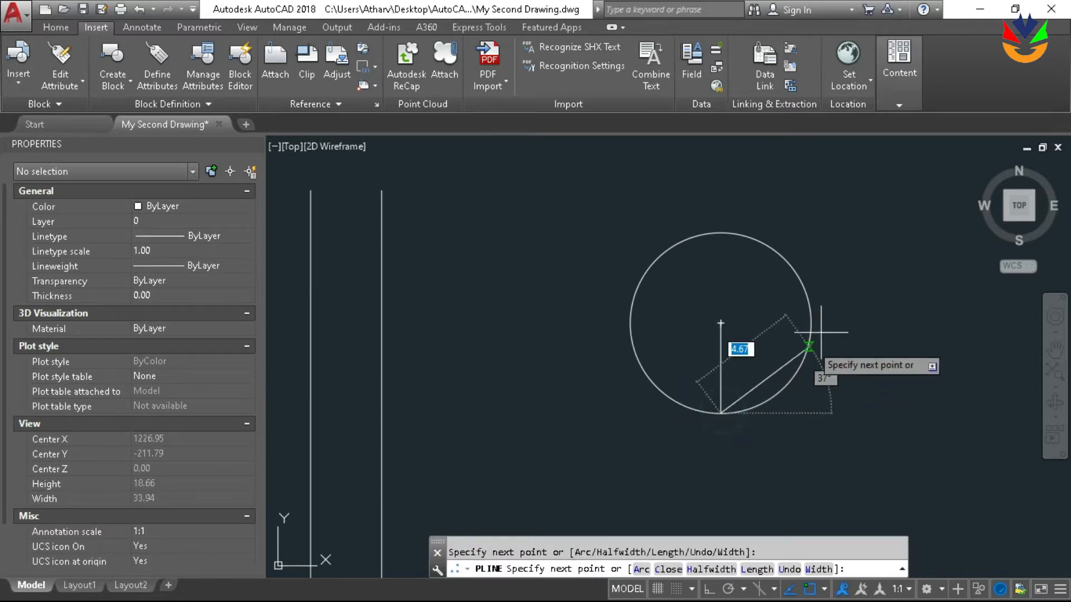
pyautogui.press('Return')
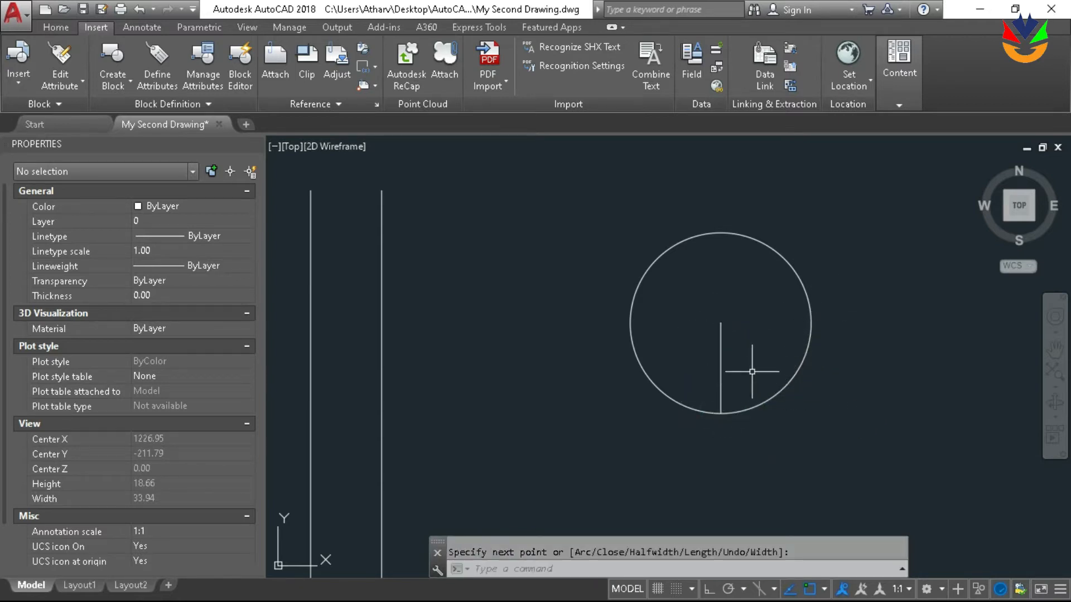
# Create a polar array of the radius line about the circle's centre, with 6 items filling 360 degrees
pyautogui.scroll(-2, 781, 374)
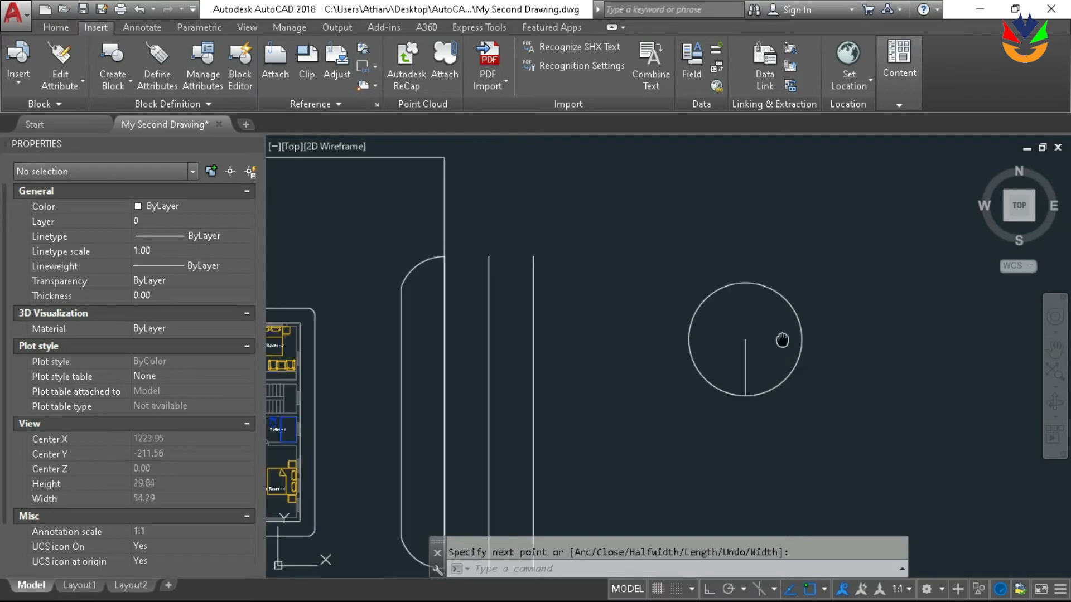
pyautogui.scroll(4, 751, 383)
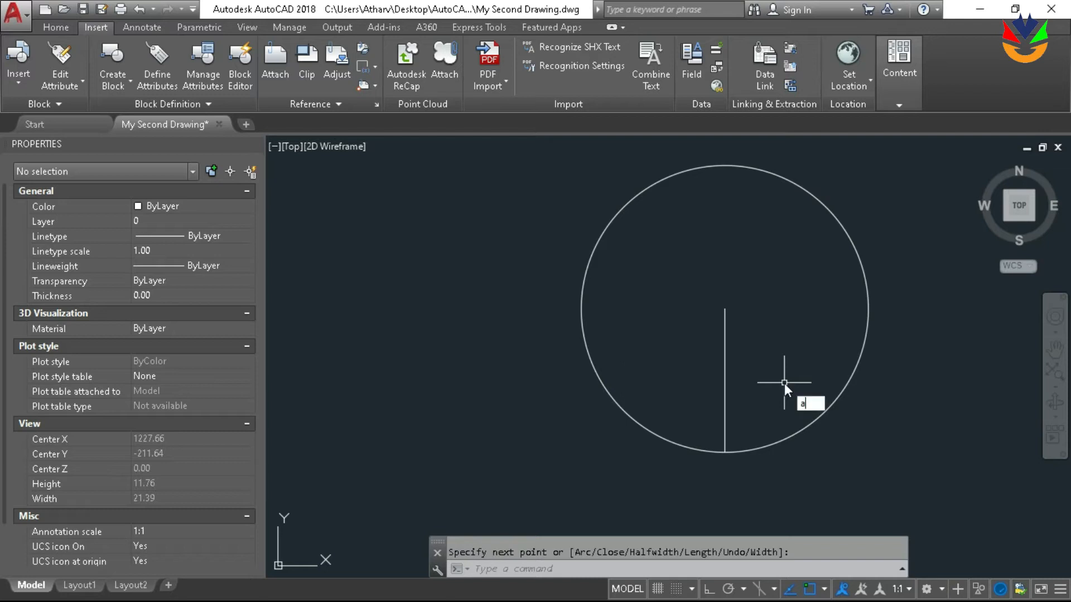
pyautogui.write('rr')
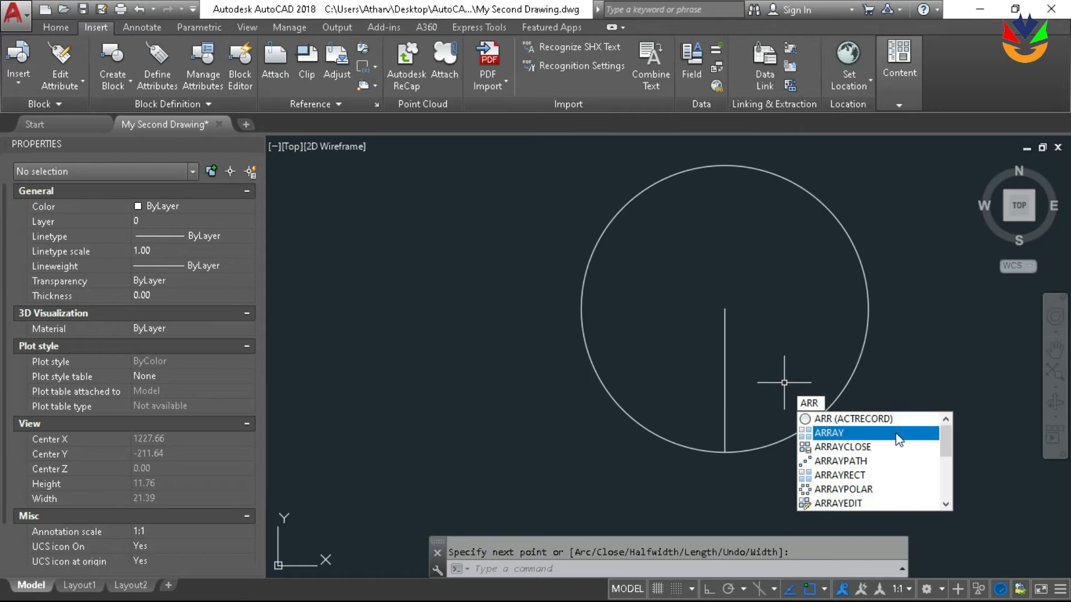
pyautogui.click(884, 490)
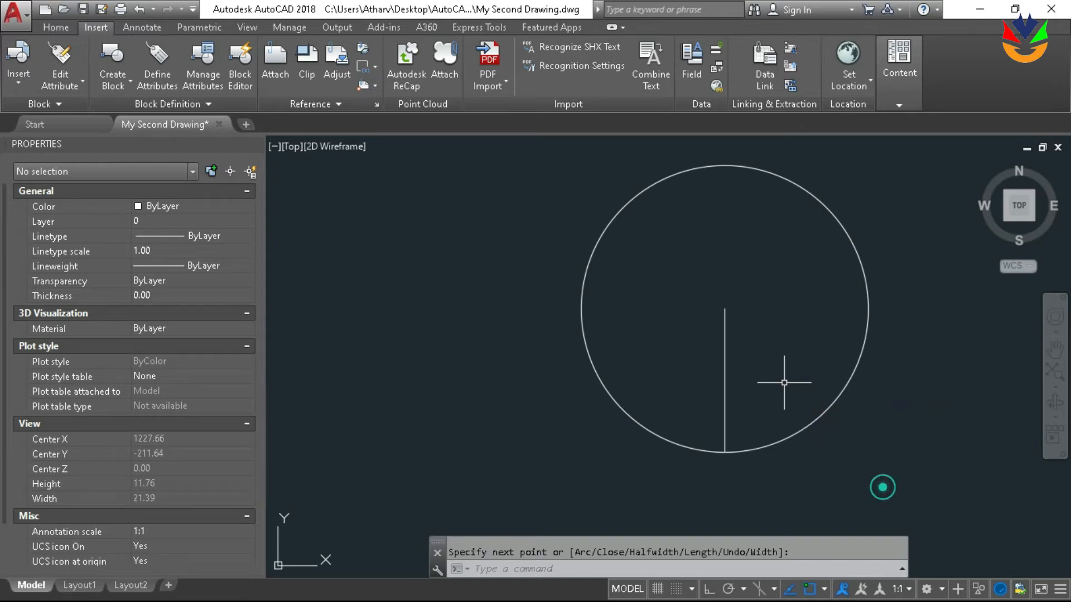
pyautogui.click(724, 415)
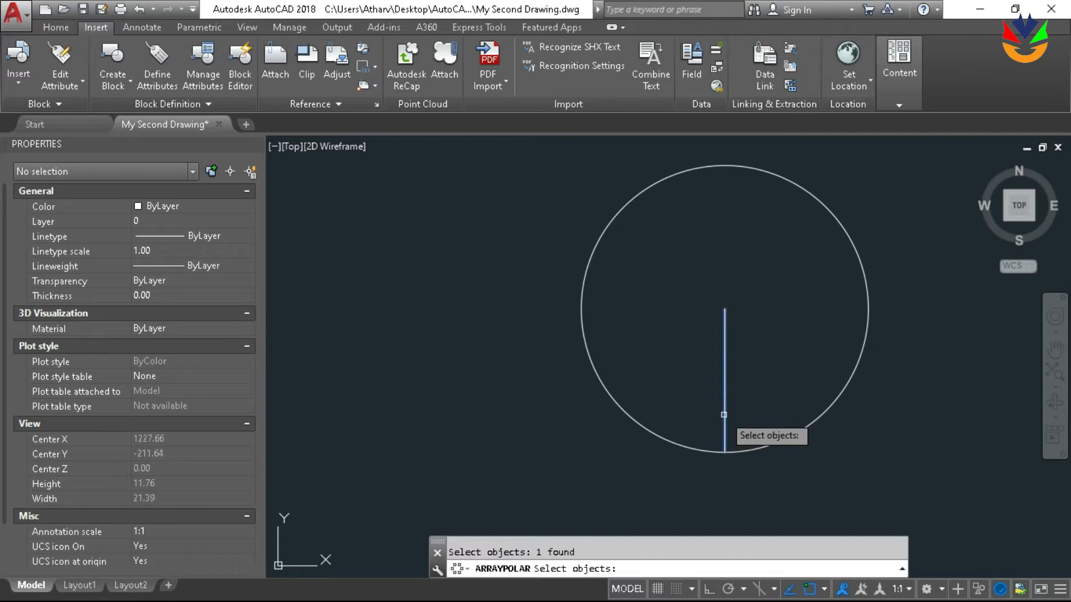
pyautogui.press('Return')
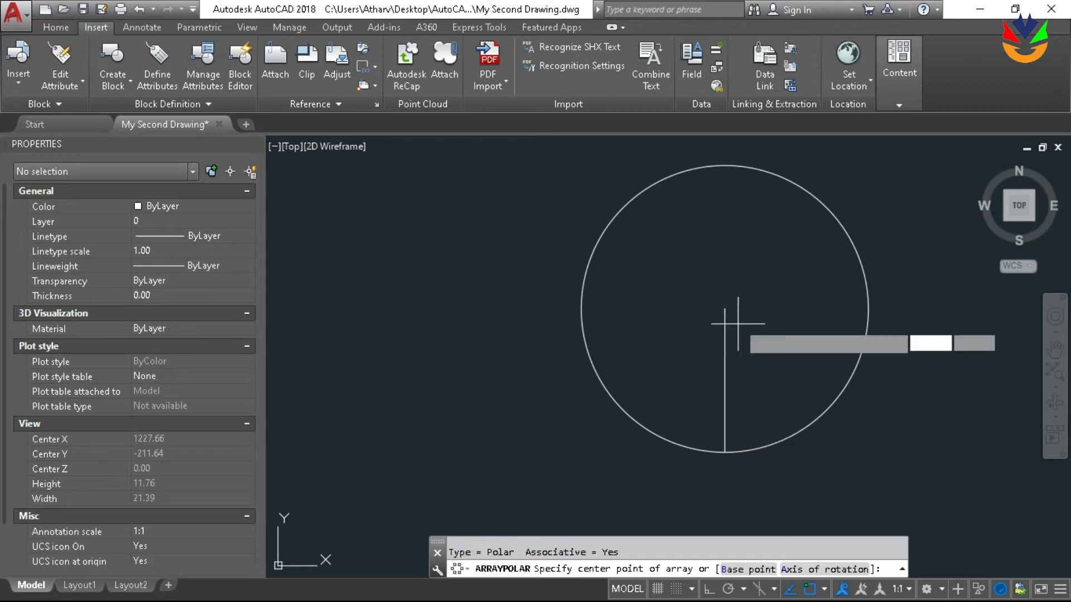
pyautogui.click(724, 308)
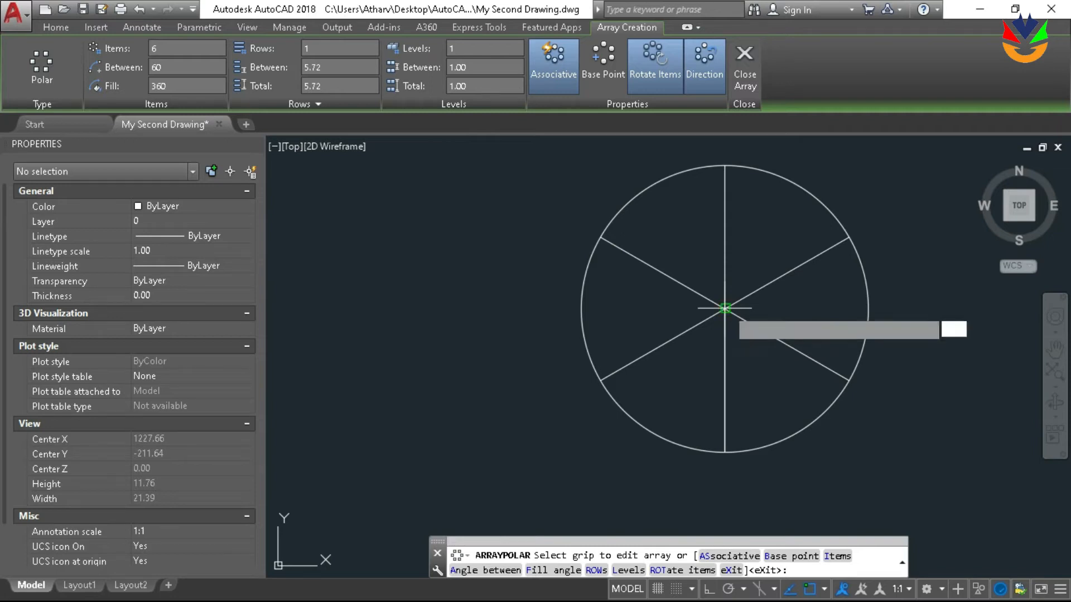
pyautogui.press('Return')
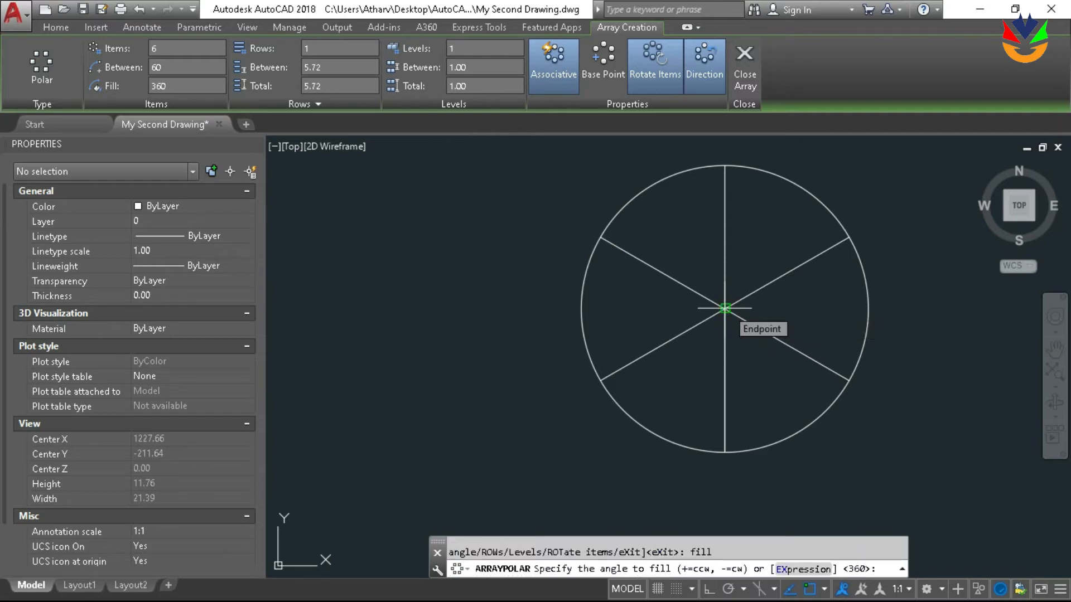
pyautogui.press('Return')
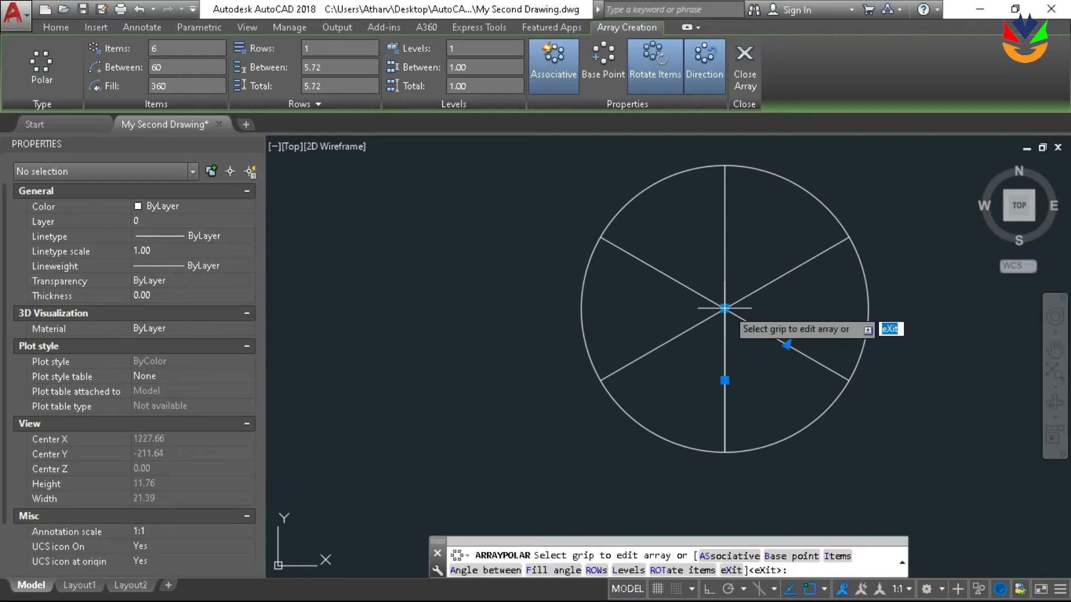
pyautogui.press('Return')
# Select the polar array of radius lines and try to adjust the angle between its items
pyautogui.click(752, 325)
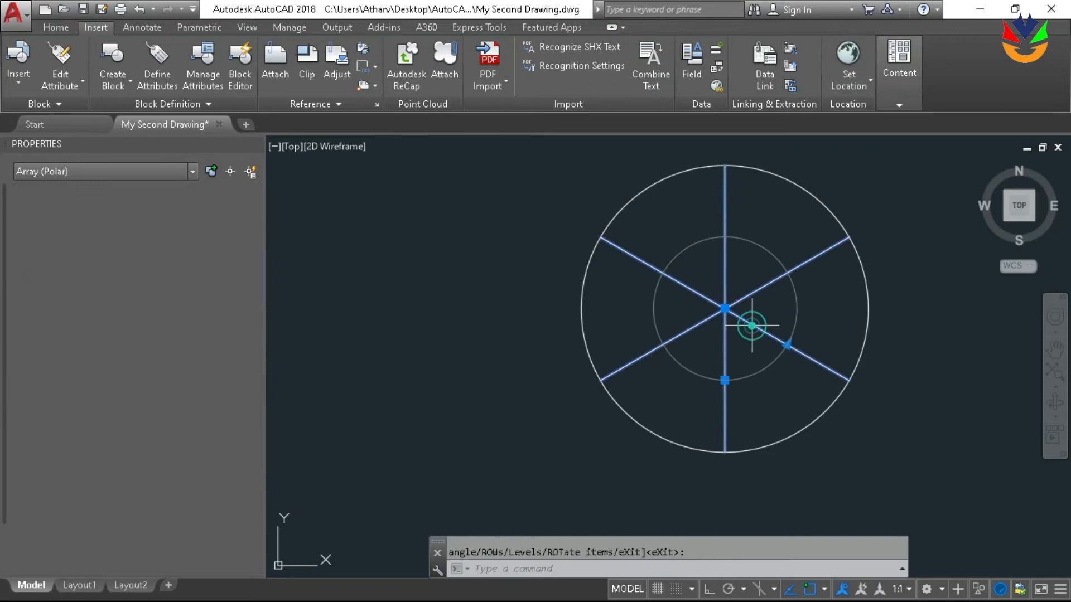
pyautogui.scroll(2, 801, 365)
pyautogui.click(778, 333)
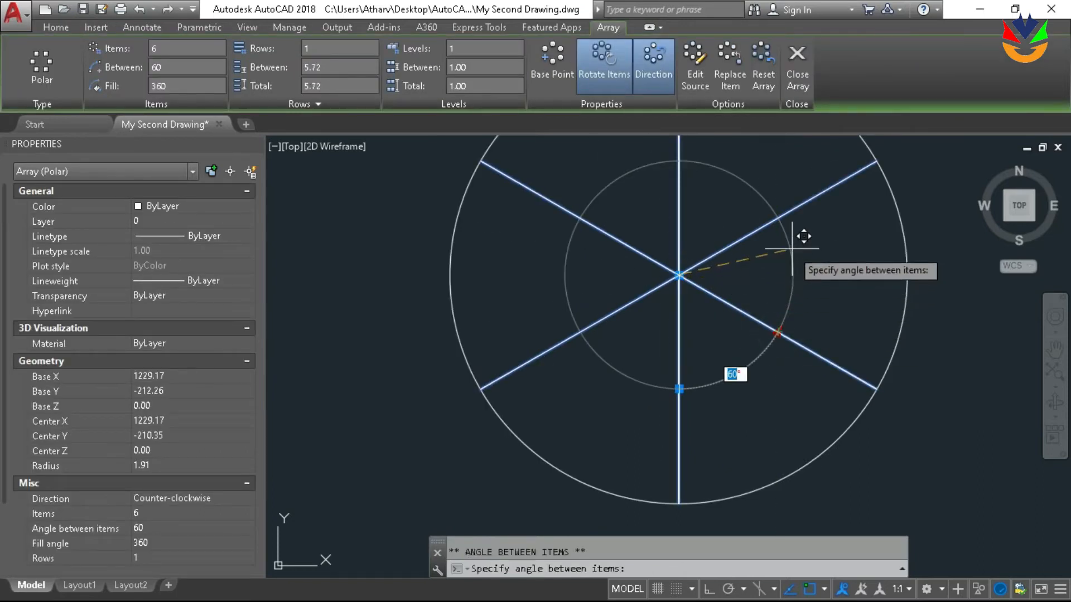
pyautogui.scroll(-2, 792, 250)
pyautogui.press('Escape')
pyautogui.click(783, 281)
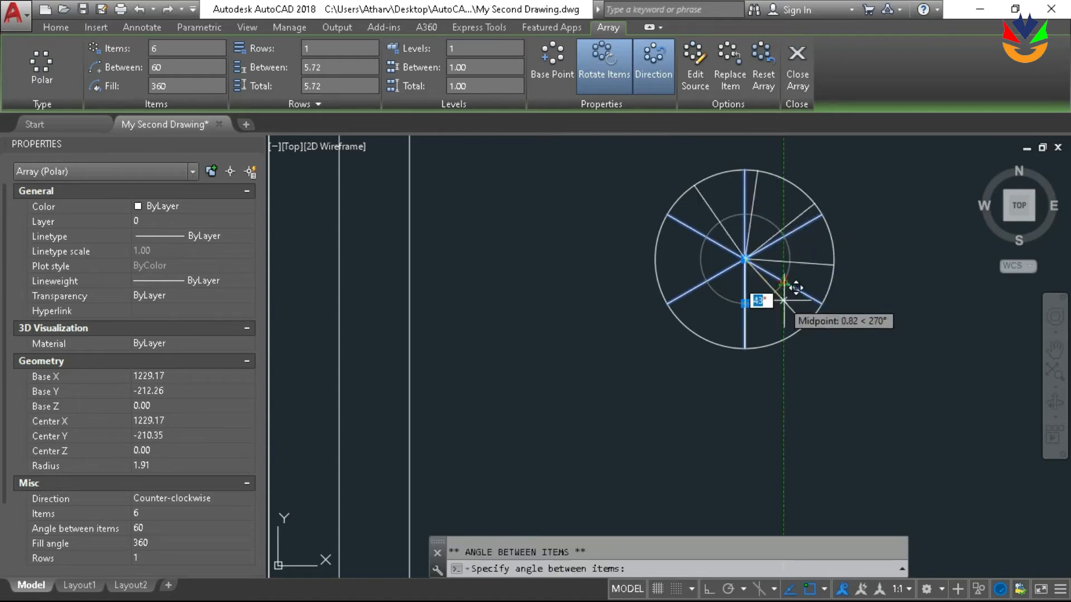
pyautogui.press('Escape')
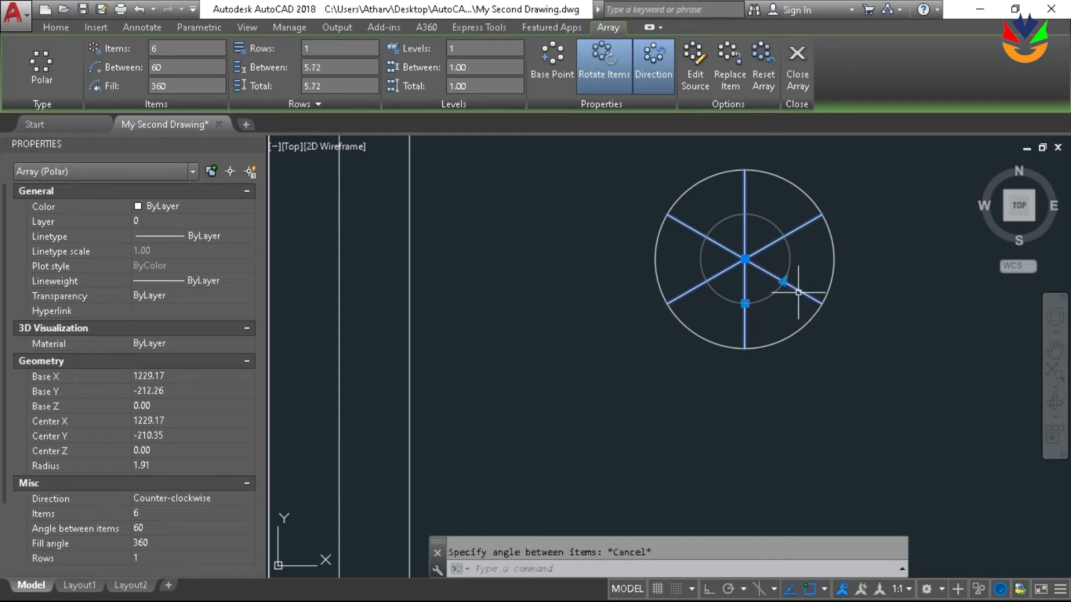
pyautogui.moveTo(827, 244); pyautogui.dragTo(799, 280, button='middle')
pyautogui.scroll(1, 705, 274)
pyautogui.scroll(-1, 705, 273)
pyautogui.moveTo(711, 273); pyautogui.dragTo(710, 285, button='middle')
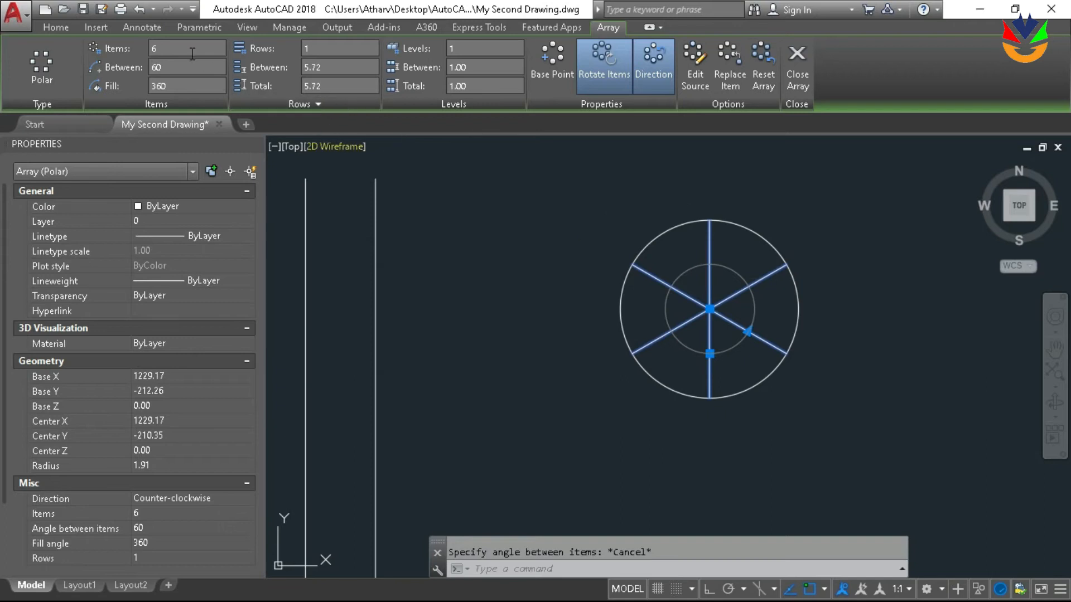
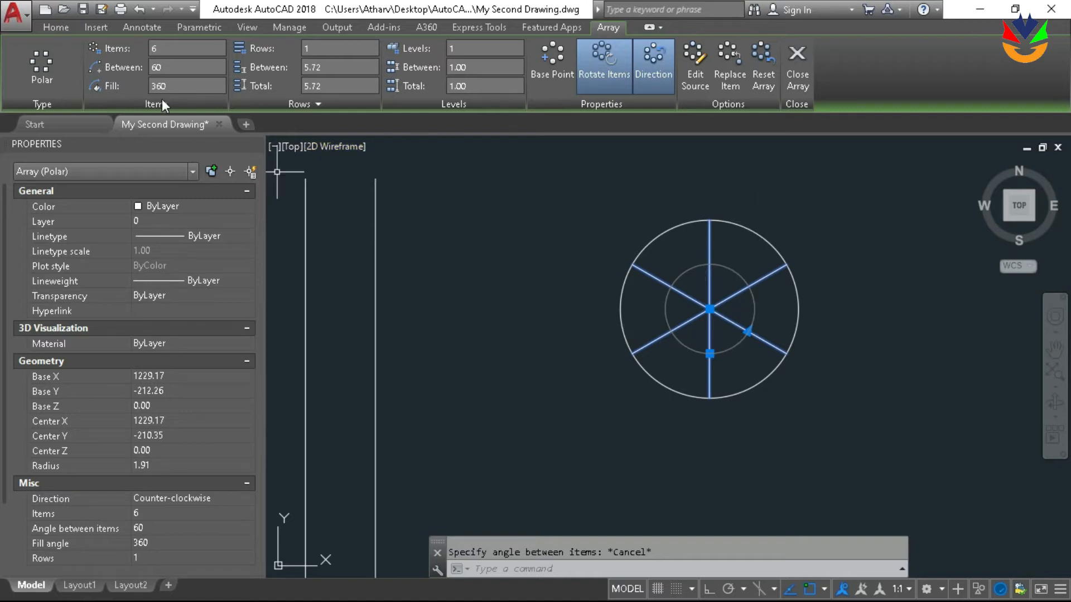
# Set the polar array of radius lines to 8 items and close the array editing
pyautogui.click(198, 48)
pyautogui.write('8')
pyautogui.press('Return')
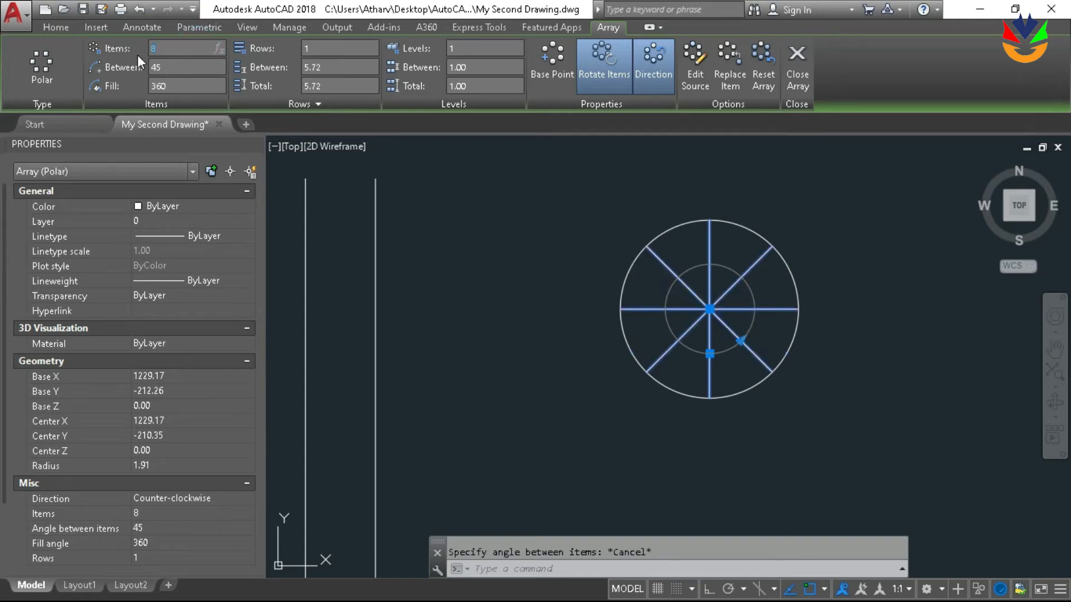
pyautogui.click(842, 249)
pyautogui.press('Escape')
pyautogui.press('Escape')
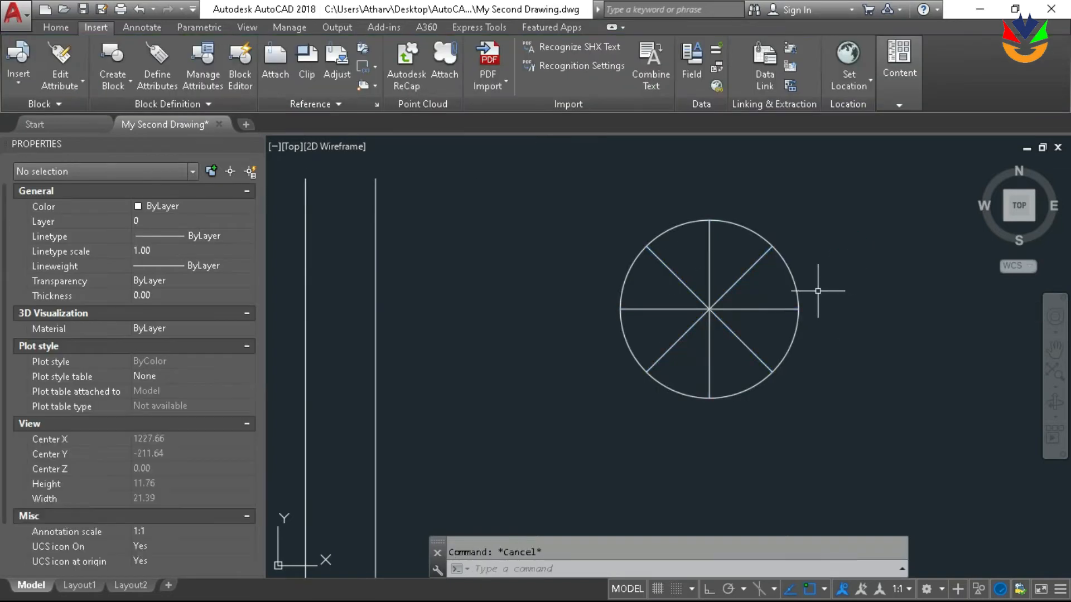
# Start a zigzag polyline at the circle's southern quadrant, running counter-clockwise through each radius end to the northern quadrant with an inward vertex between ends
pyautogui.scroll(-5, 818, 291)
pyautogui.scroll(5, 718, 297)
pyautogui.moveTo(791, 293); pyautogui.dragTo(790, 248, button='middle')
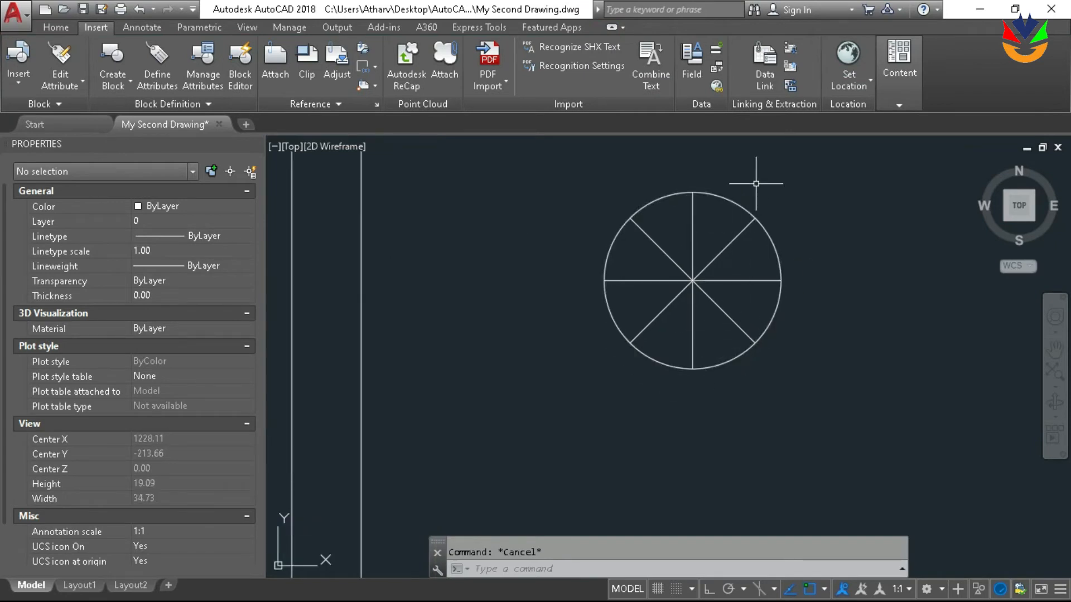
pyautogui.moveTo(649, 347); pyautogui.dragTo(631, 382, button='middle')
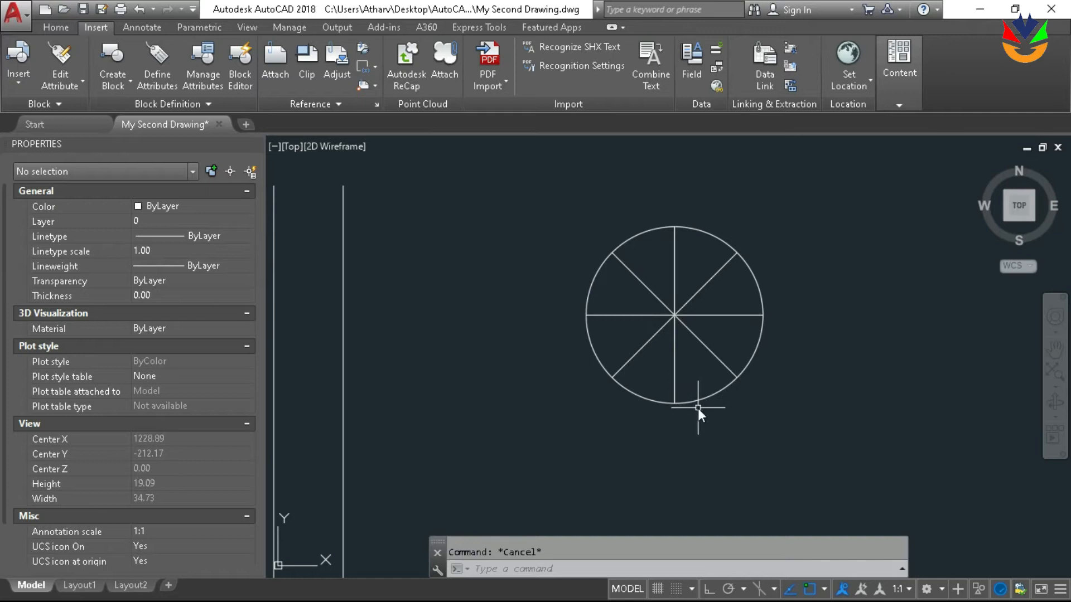
pyautogui.press('Return')
pyautogui.scroll(4, 697, 407)
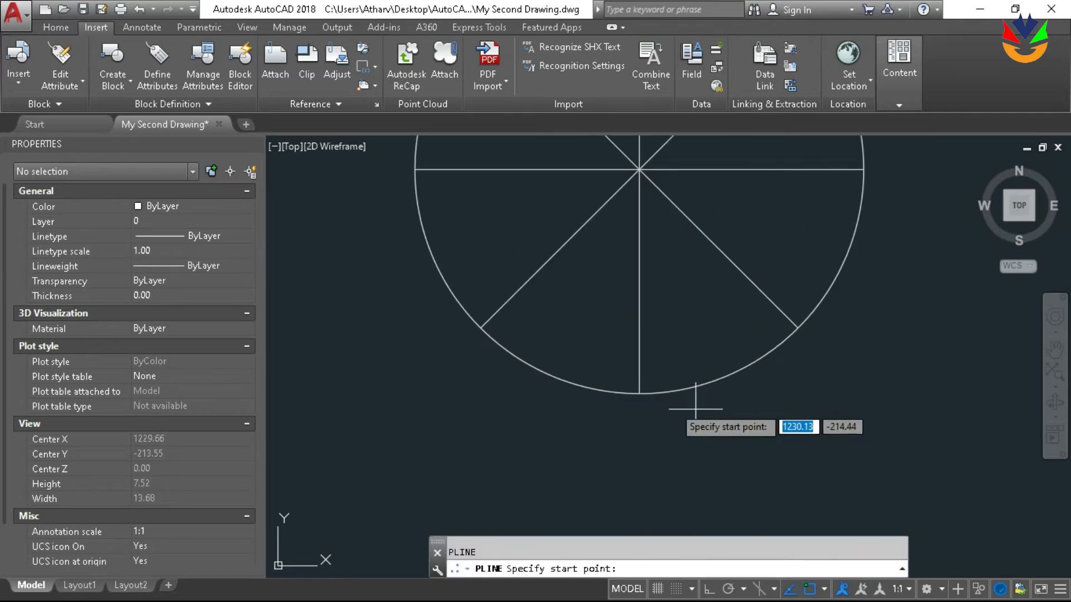
pyautogui.click(639, 395)
pyautogui.click(700, 358)
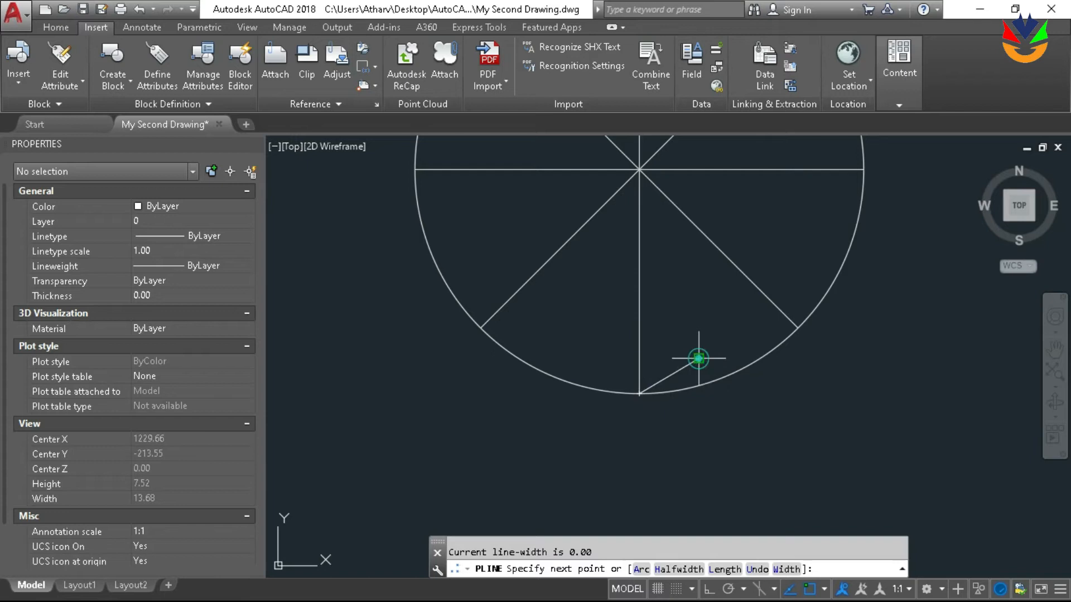
pyautogui.click(800, 326)
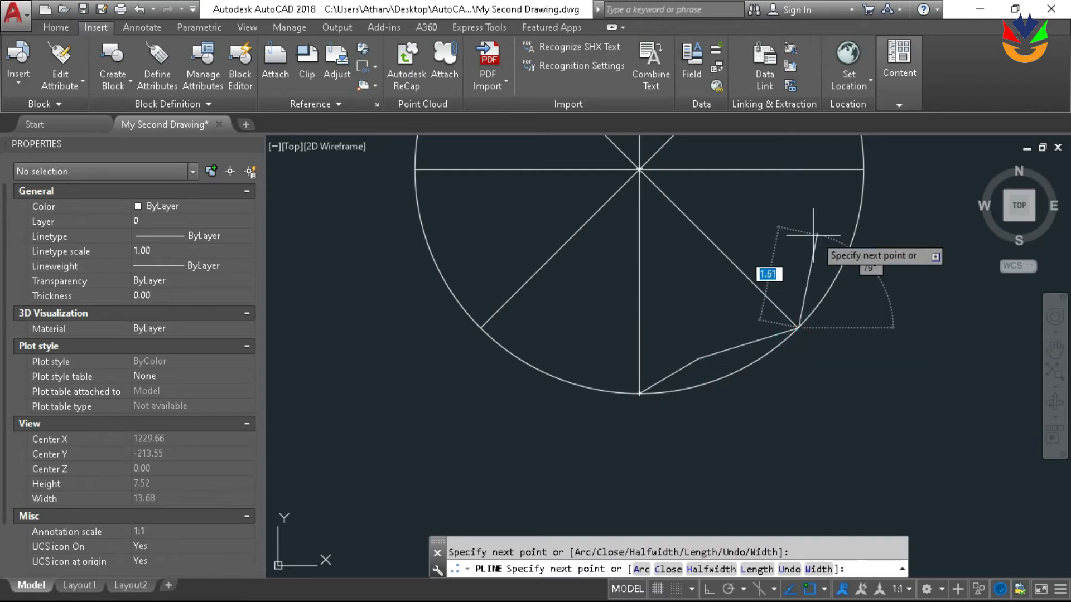
pyautogui.click(805, 249)
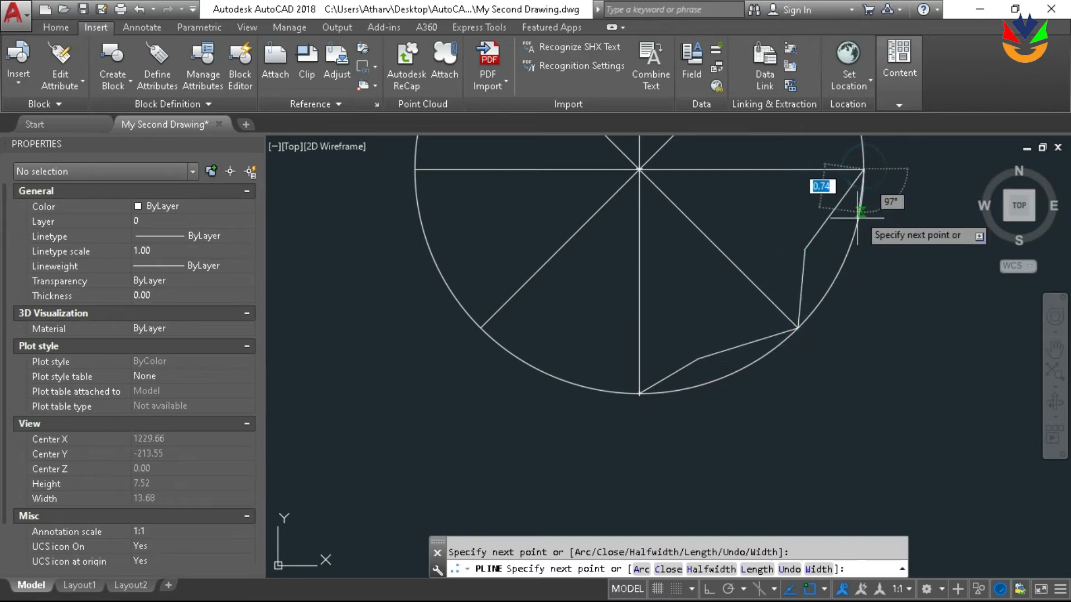
pyautogui.moveTo(820, 179); pyautogui.dragTo(770, 316, button='middle')
pyautogui.click(756, 232)
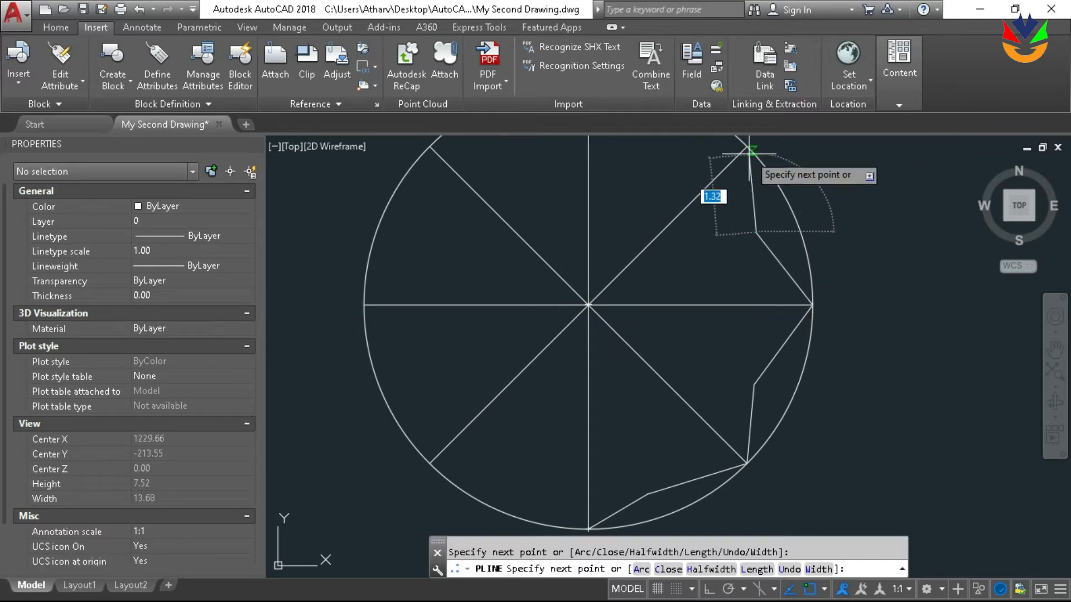
pyautogui.click(745, 149)
pyautogui.moveTo(720, 184); pyautogui.dragTo(749, 234, button='middle')
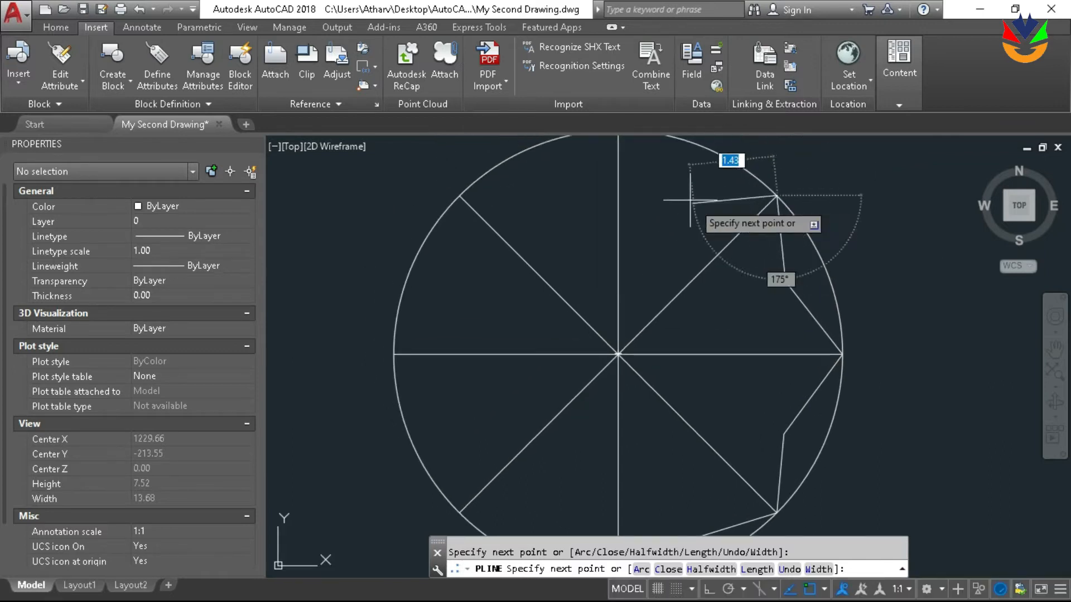
pyautogui.scroll(-5, 677, 193)
pyautogui.moveTo(680, 194); pyautogui.dragTo(766, 197, button='middle')
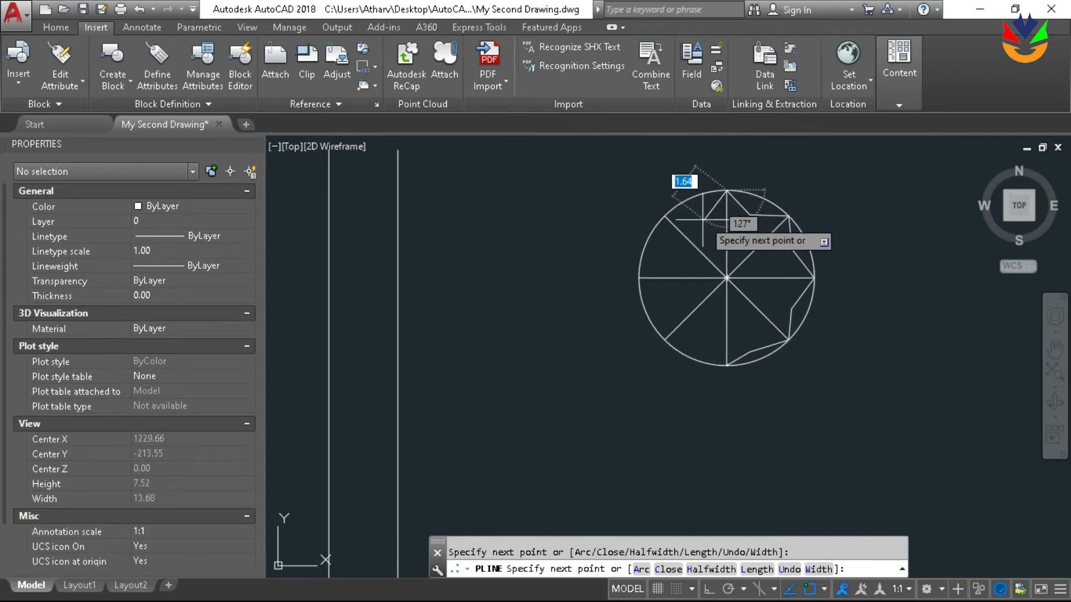
# Continue the zigzag polyline around the circle's western half through the remaining radius ends and close it at its start point
pyautogui.click(700, 217)
pyautogui.click(665, 215)
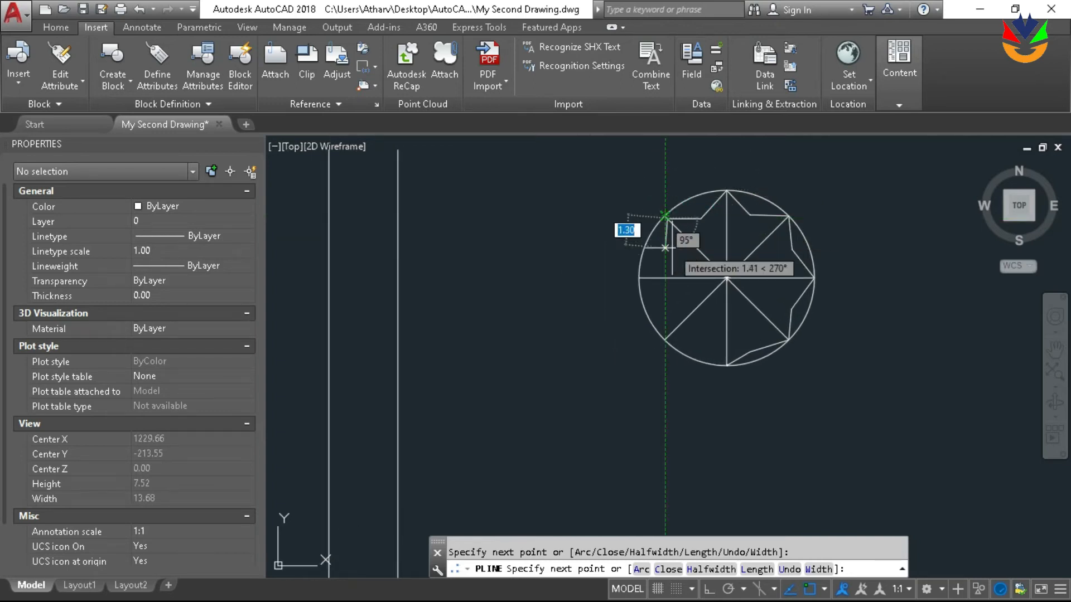
pyautogui.click(665, 249)
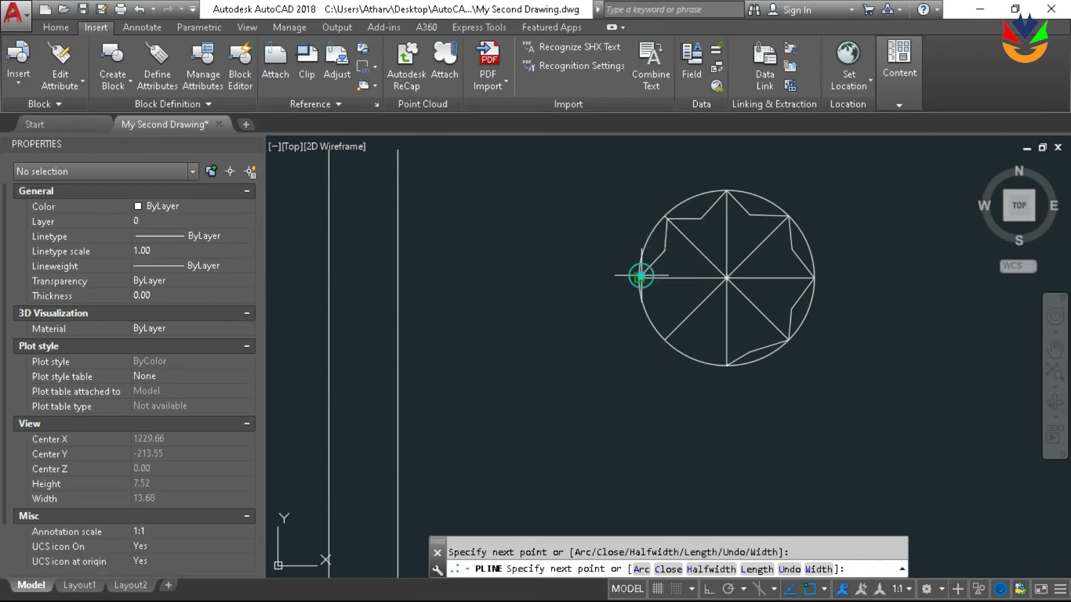
pyautogui.click(664, 303)
pyautogui.click(665, 339)
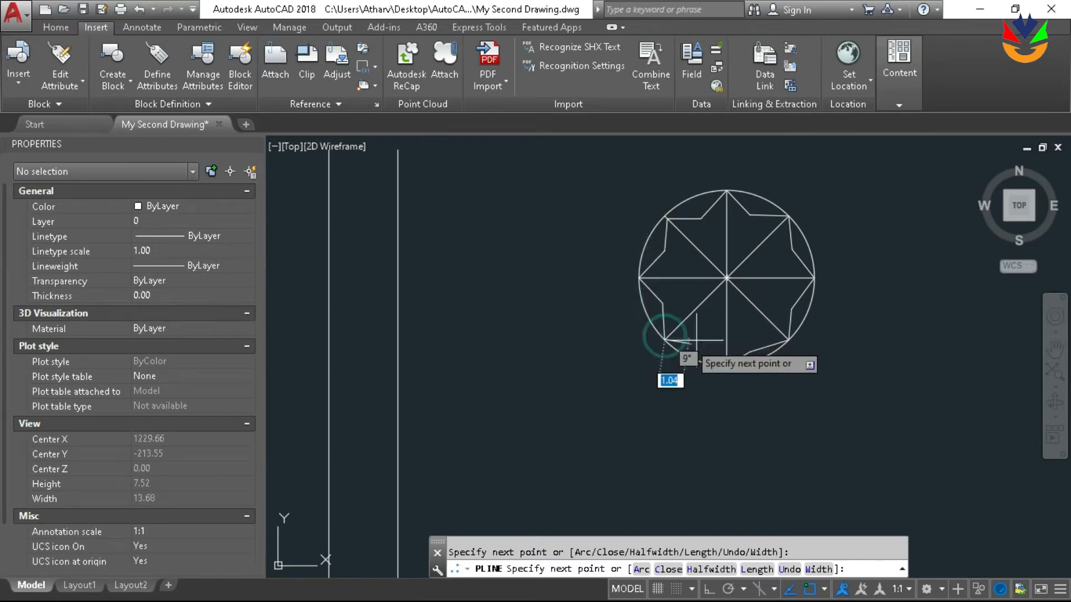
pyautogui.click(696, 342)
pyautogui.write('c')
pyautogui.press('Return')
# Define a block named Tree from the circle, its radius lines, centre point and zigzag polyline
pyautogui.scroll(-2, 899, 347)
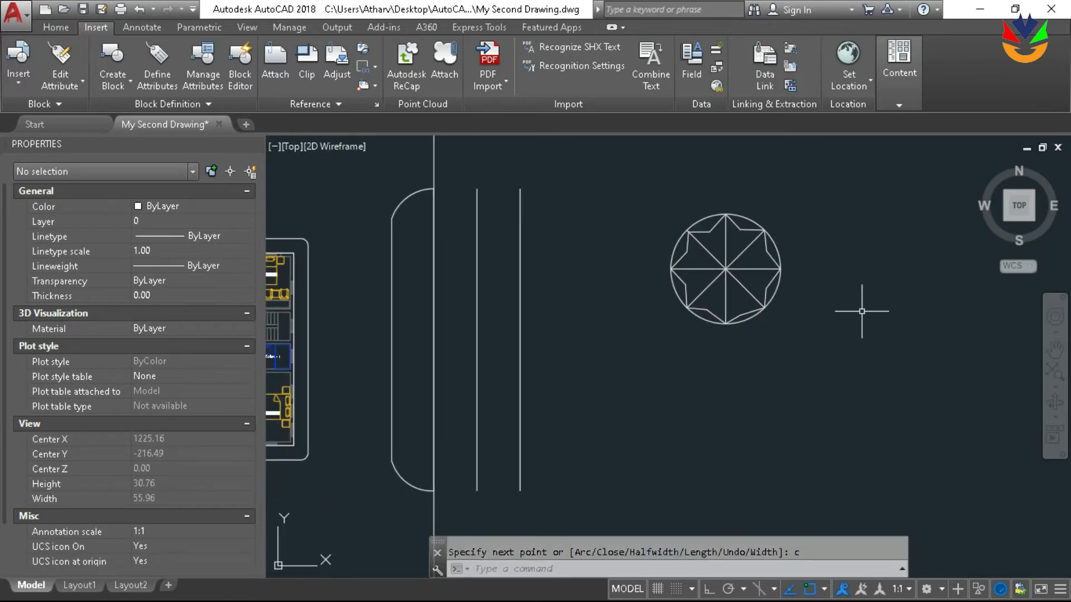
pyautogui.click(891, 406)
pyautogui.click(622, 154)
pyautogui.moveTo(756, 285)
pyautogui.mouseDown(button='middle')
pyautogui.moveTo(751, 273)
pyautogui.moveTo(766, 274)
pyautogui.mouseUp(button='middle')
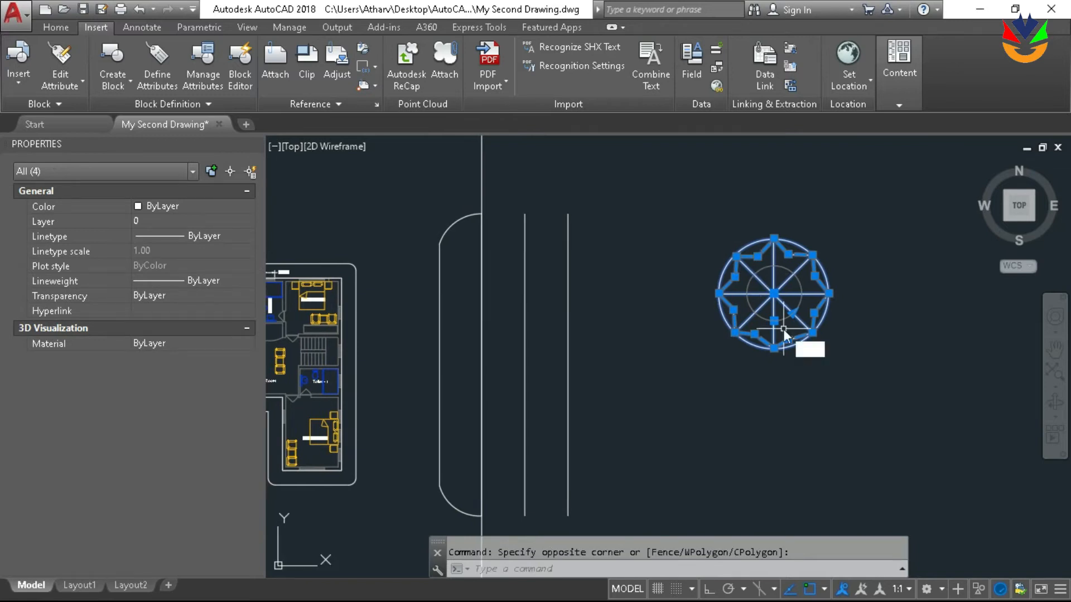
pyautogui.write('b')
pyautogui.press('Return')
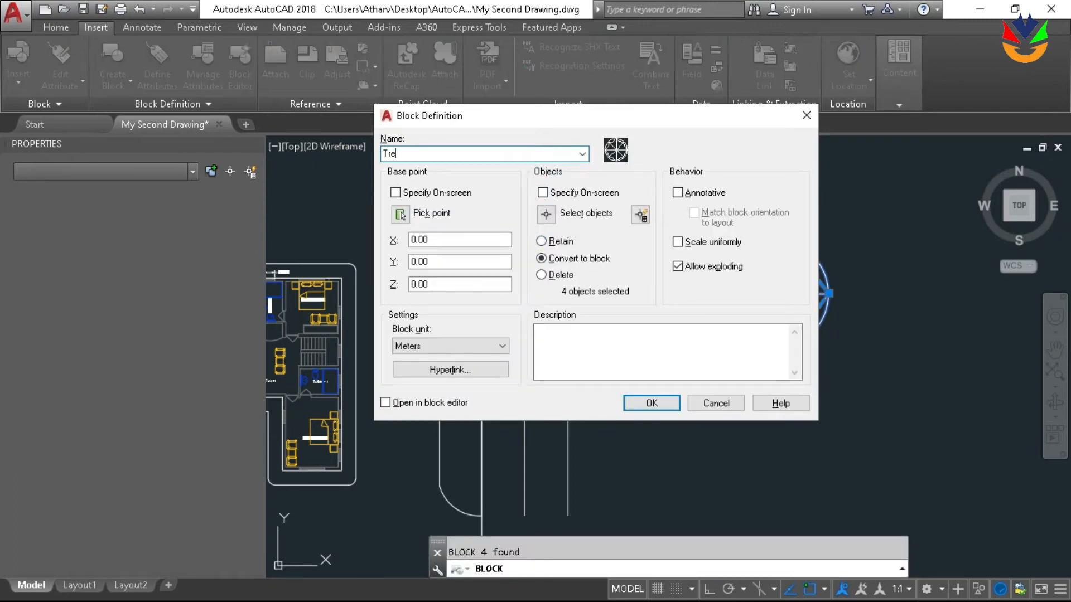
pyautogui.write('Tree')
pyautogui.press('Return')
pyautogui.press('Escape')
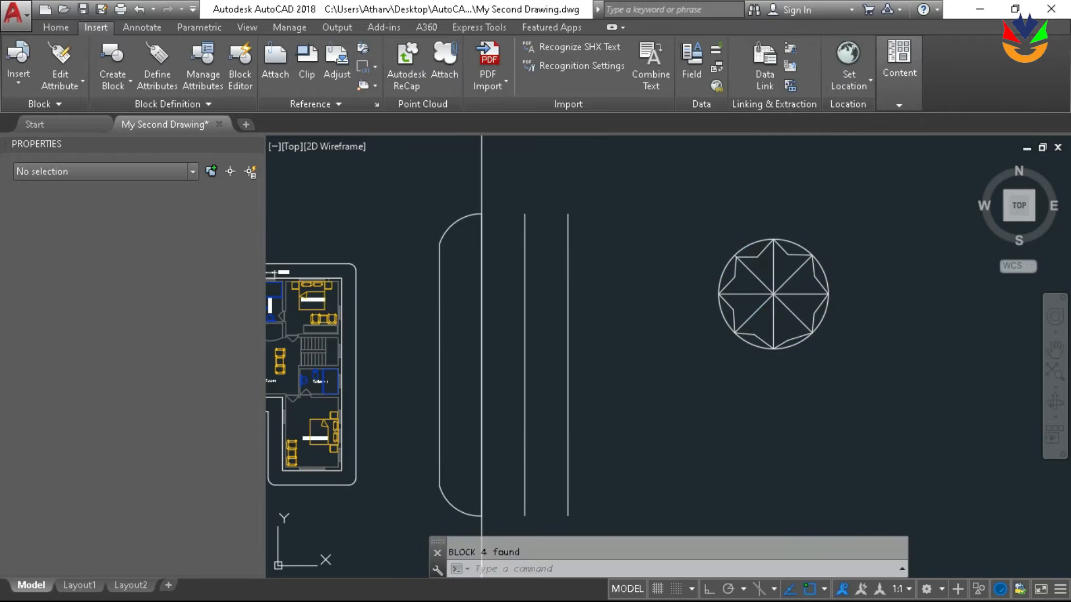
pyautogui.click(854, 382)
pyautogui.click(712, 203)
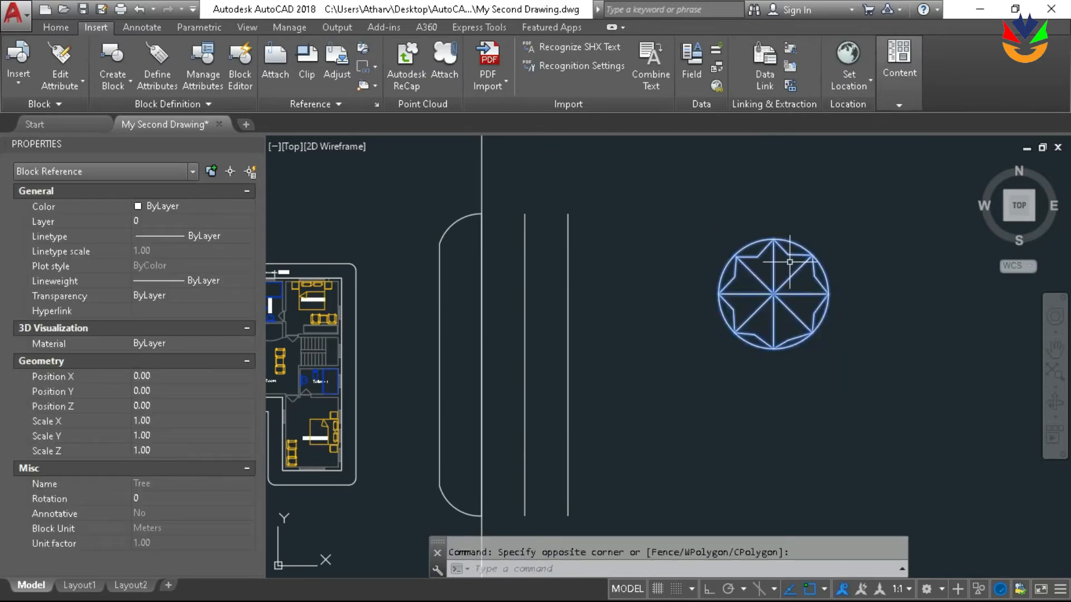
pyautogui.click(182, 220)
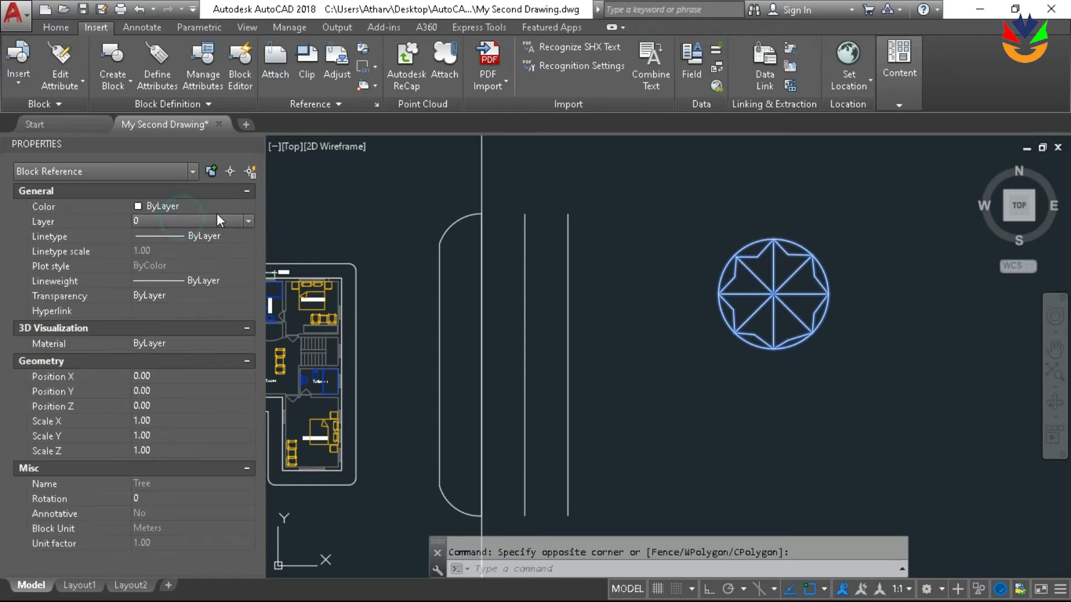
pyautogui.press('Escape')
# Open the Tree block for editing in the Block Editor
pyautogui.click(796, 243)
pyautogui.doubleClick(796, 243)
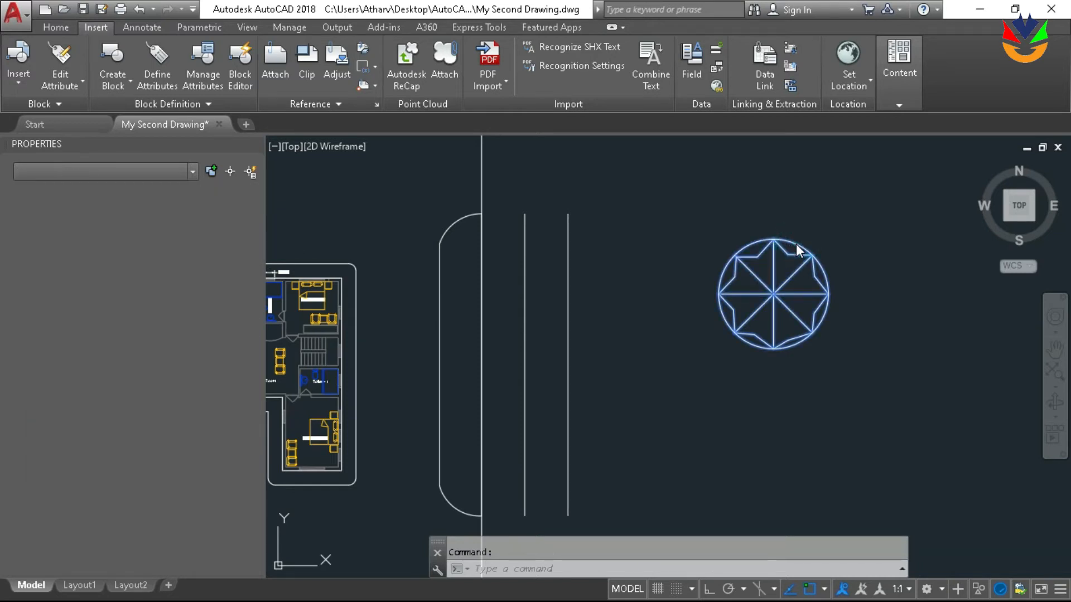
pyautogui.click(522, 400)
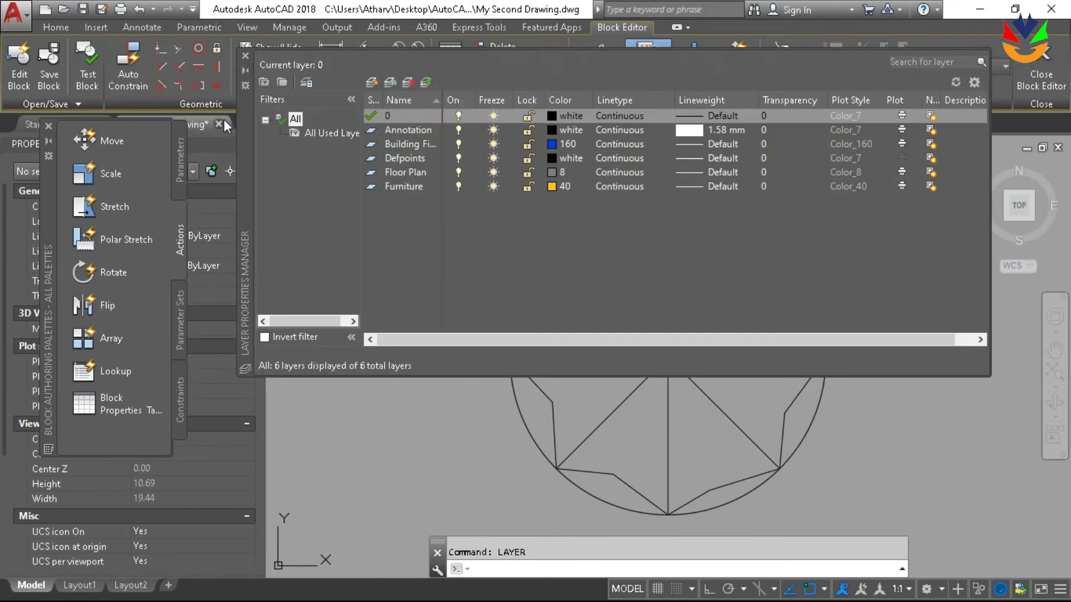
# Create a new layer named Trees in the Layer Properties Manager
pyautogui.click(372, 83)
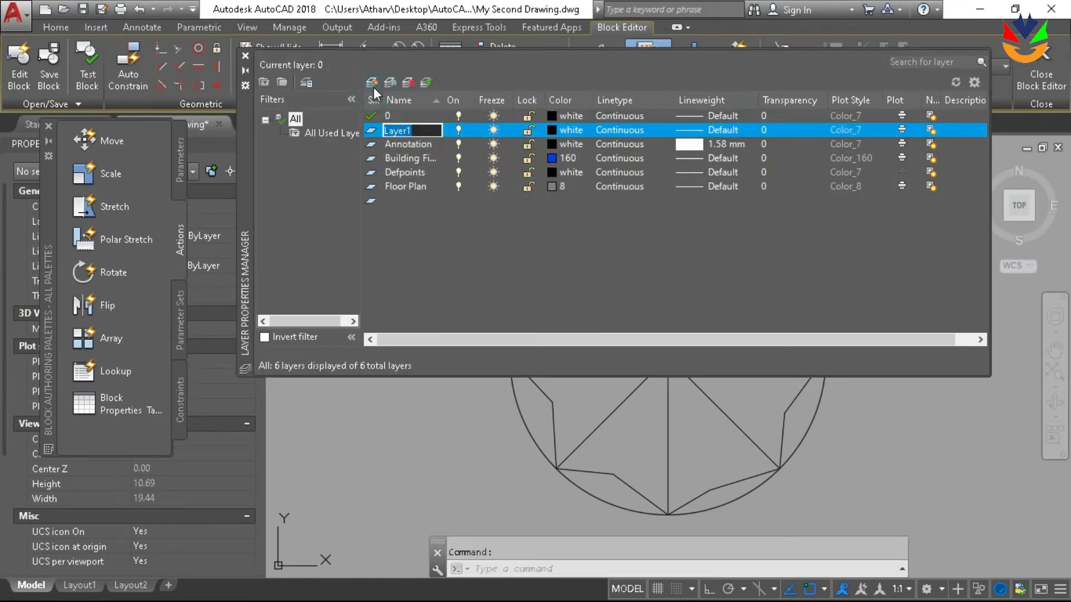
pyautogui.write('Trees')
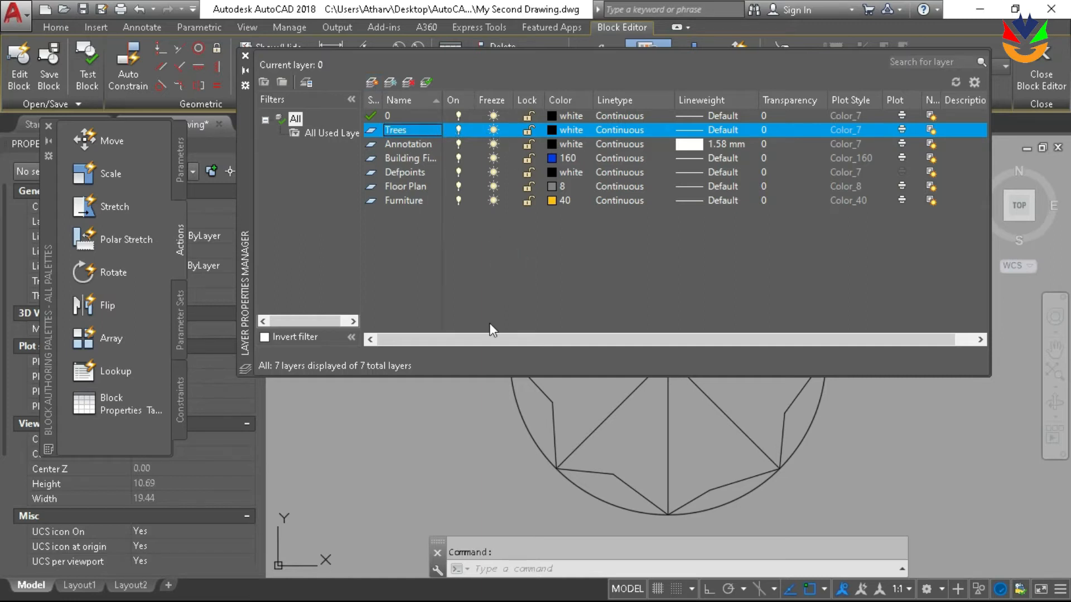
pyautogui.click(479, 452)
pyautogui.click(464, 408)
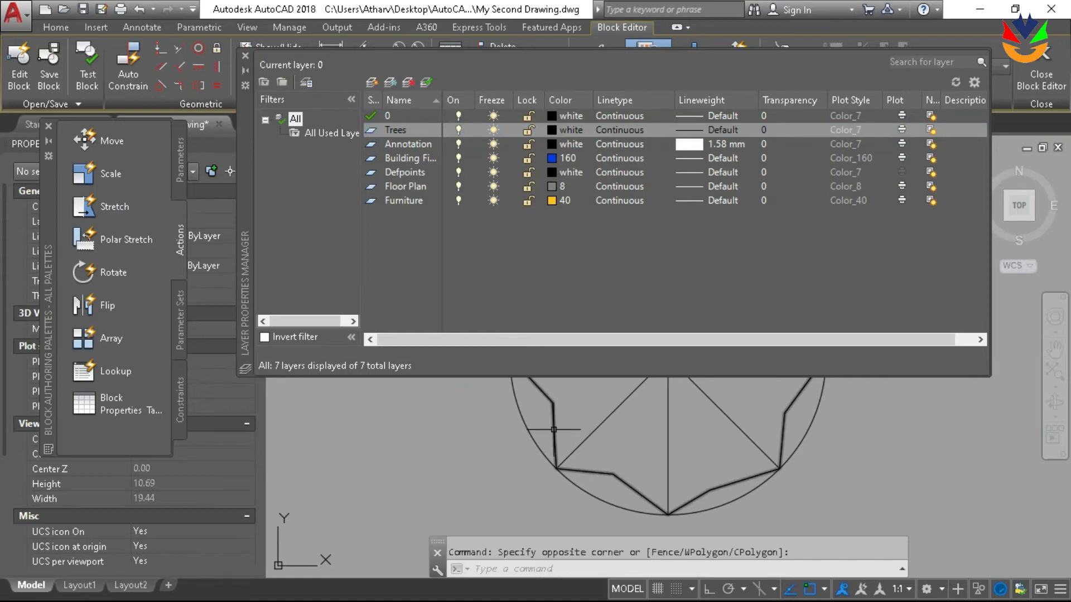
# Select all objects of the Tree block and assign them to the Trees layer
pyautogui.click(554, 429)
pyautogui.scroll(-5, 557, 426)
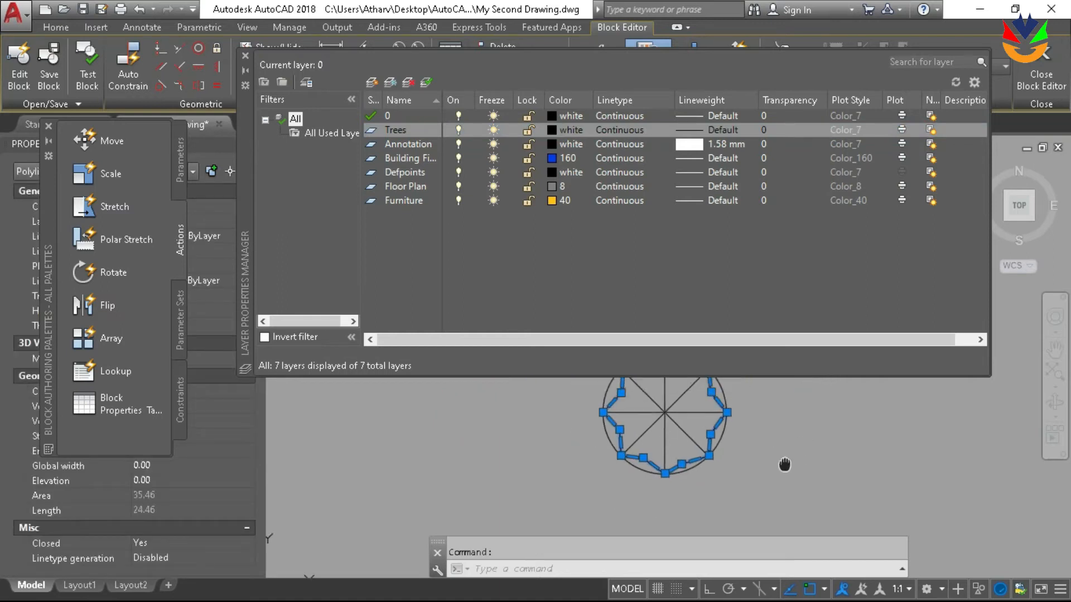
pyautogui.moveTo(784, 465); pyautogui.dragTo(759, 478, button='middle')
pyautogui.hotkey('ctrl', 'a')
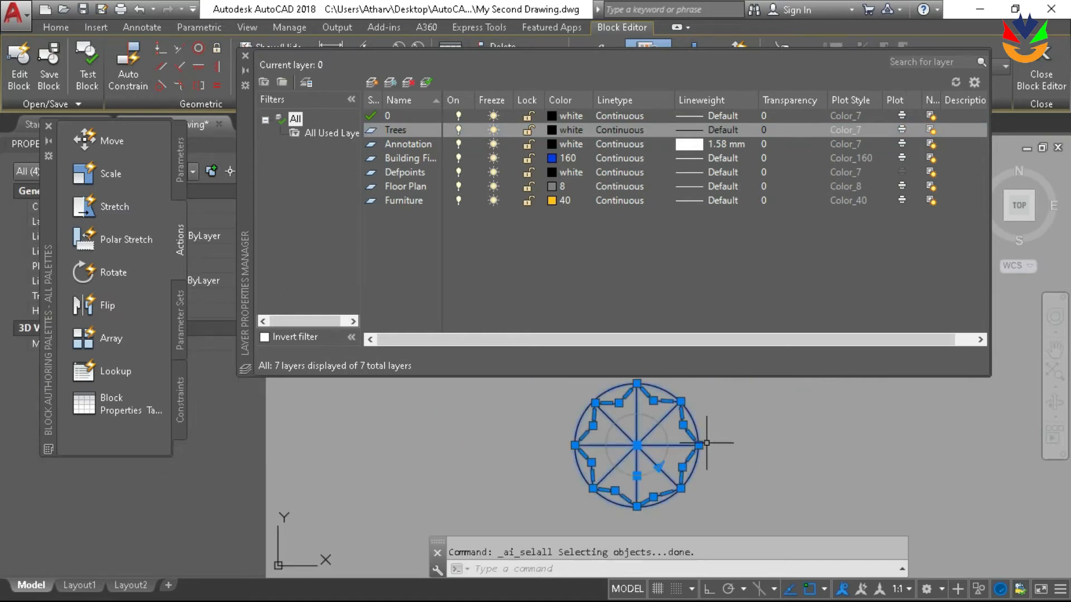
pyautogui.rightClick(681, 435)
pyautogui.click(719, 406)
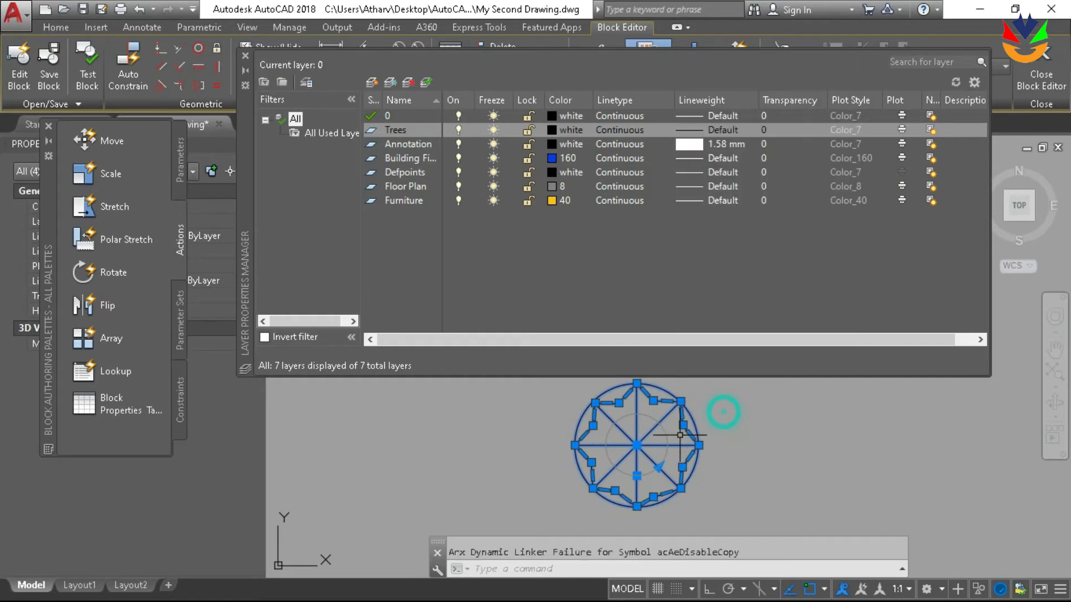
pyautogui.click(48, 142)
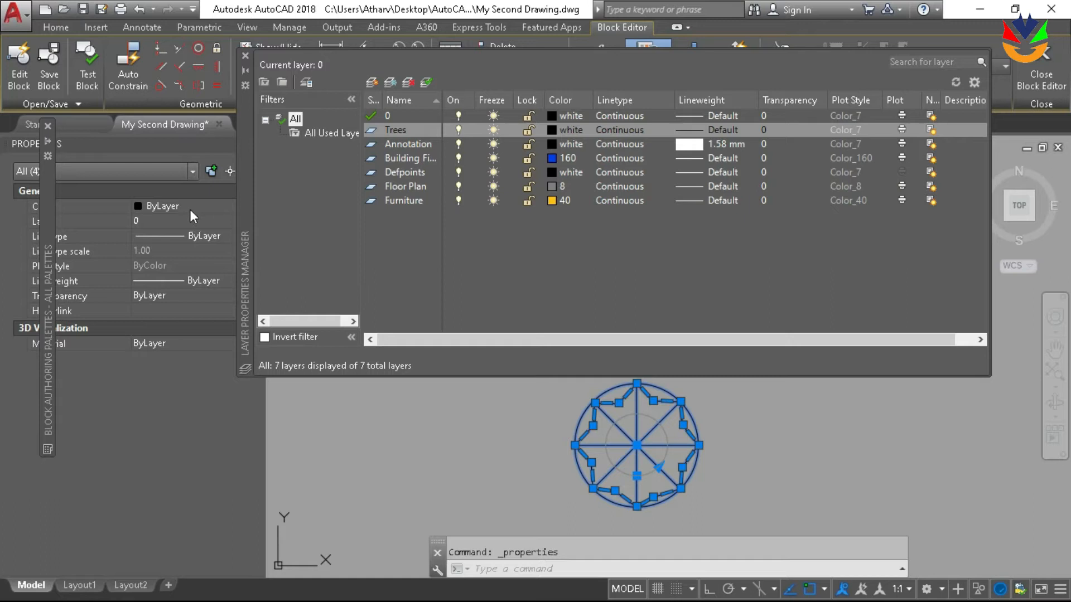
pyautogui.click(195, 222)
pyautogui.click(223, 223)
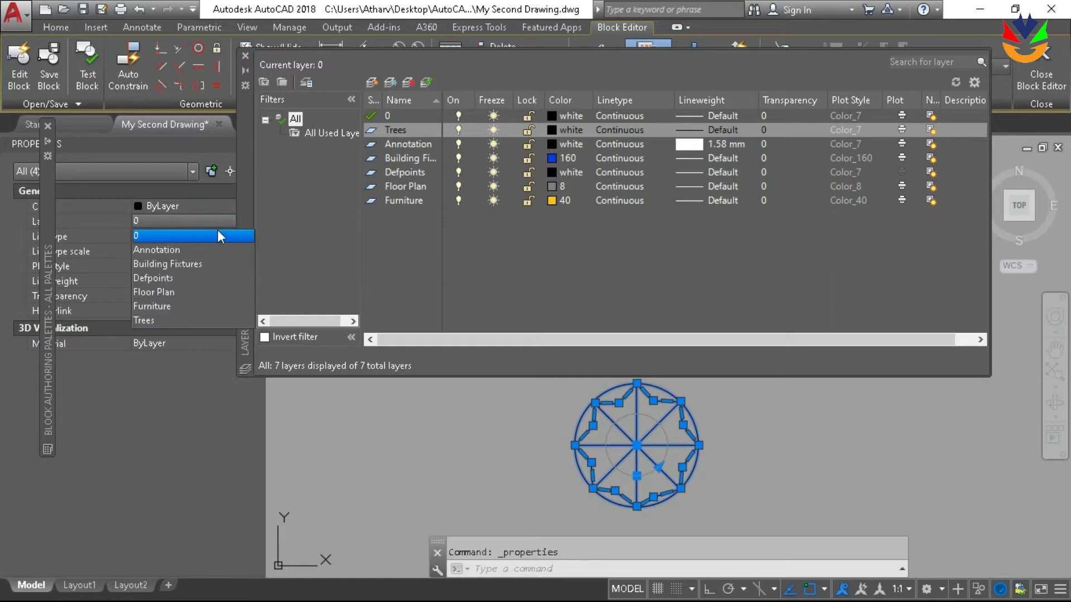
pyautogui.click(184, 320)
pyautogui.click(210, 206)
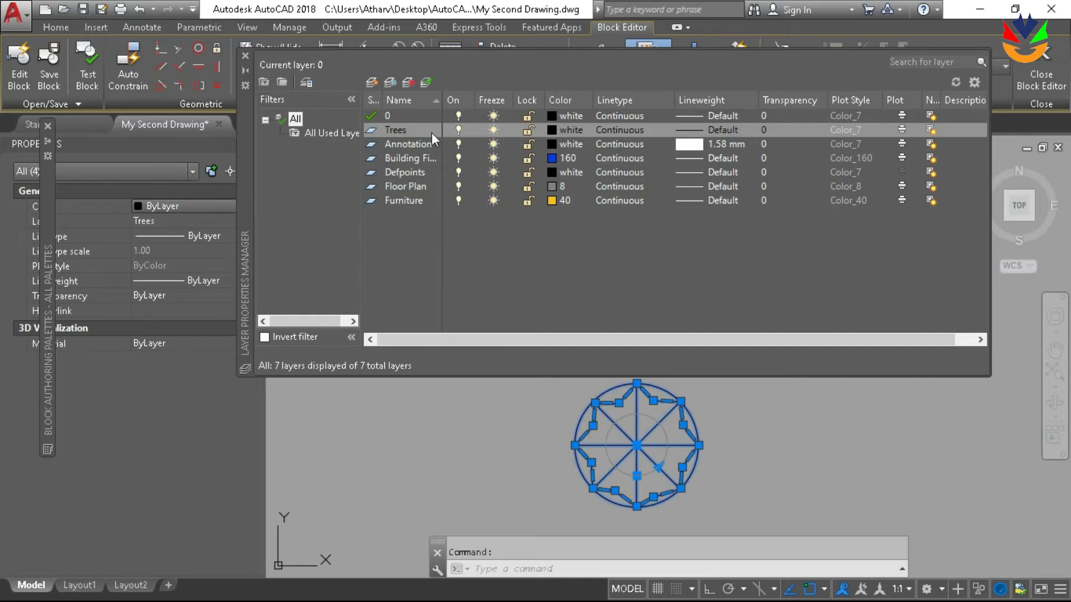
# Set the Trees layer's color to index color 94 and close the Layer Properties Manager
pyautogui.click(556, 130)
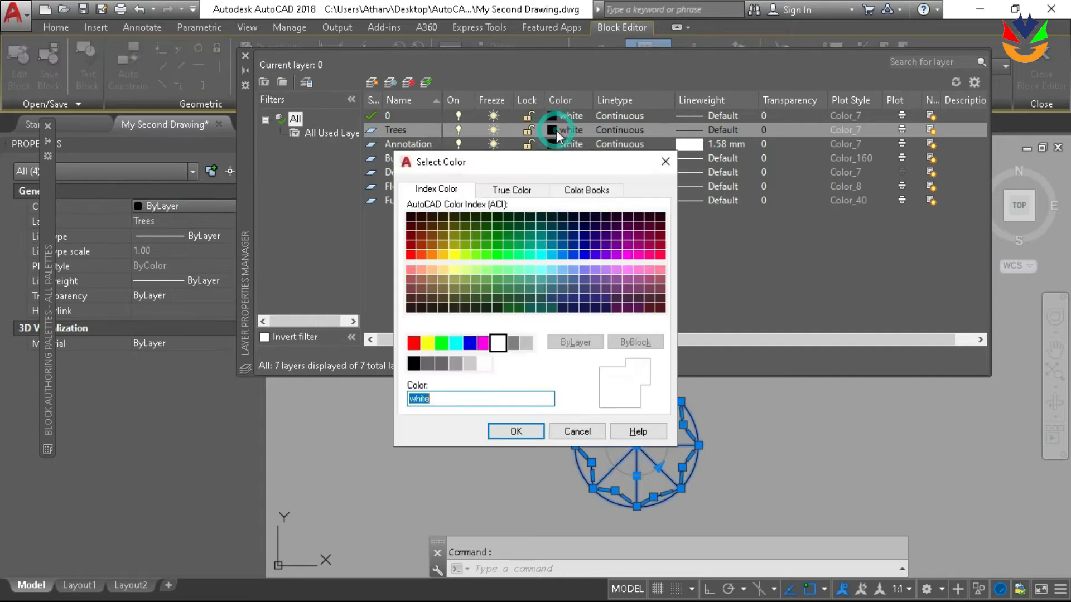
pyautogui.click(497, 235)
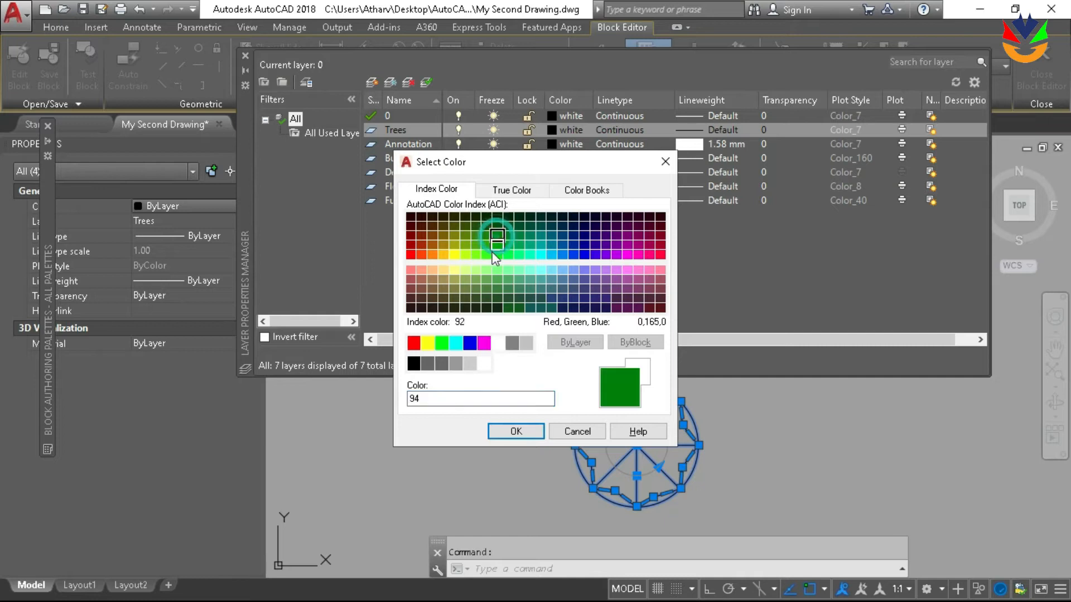
pyautogui.click(516, 431)
pyautogui.click(245, 56)
pyautogui.press('Escape')
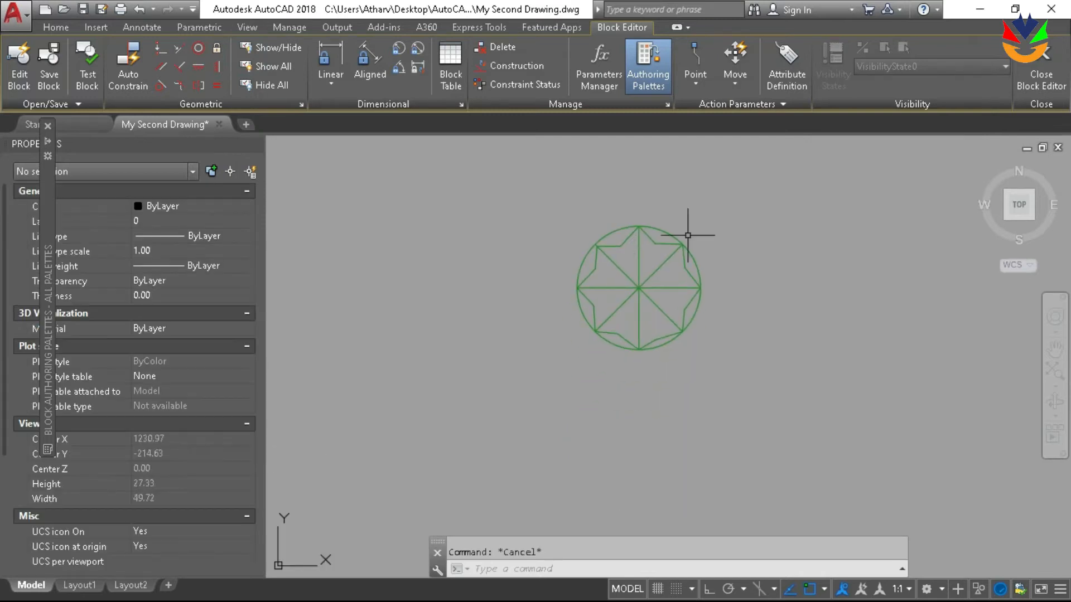
pyautogui.scroll(2, 647, 309)
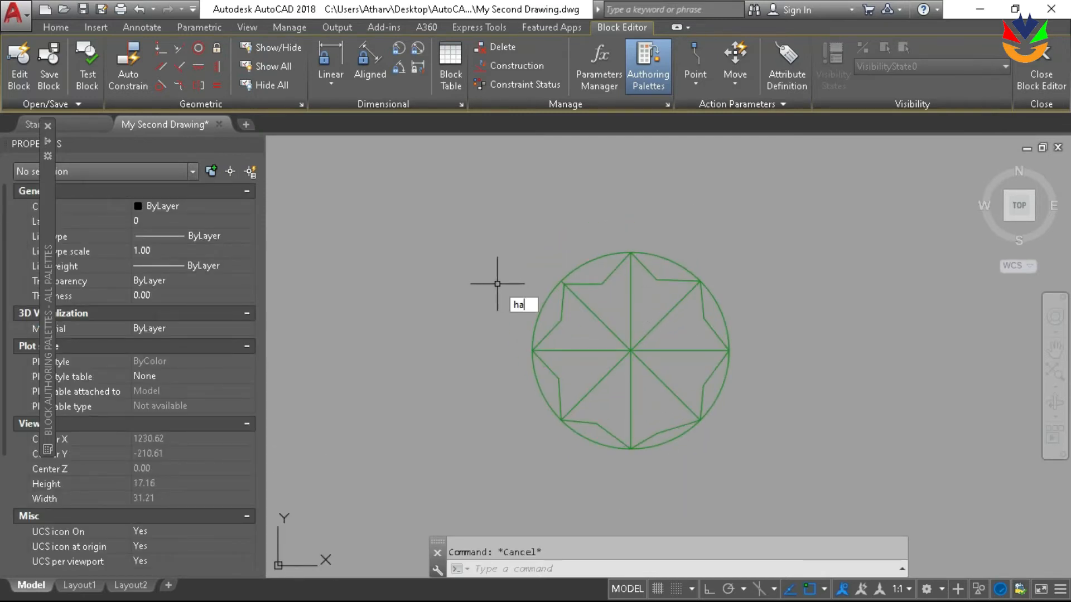
# Hatch all eight segments of the star inside the Tree block's circle with the ANSI31 pattern
pyautogui.press('Return')
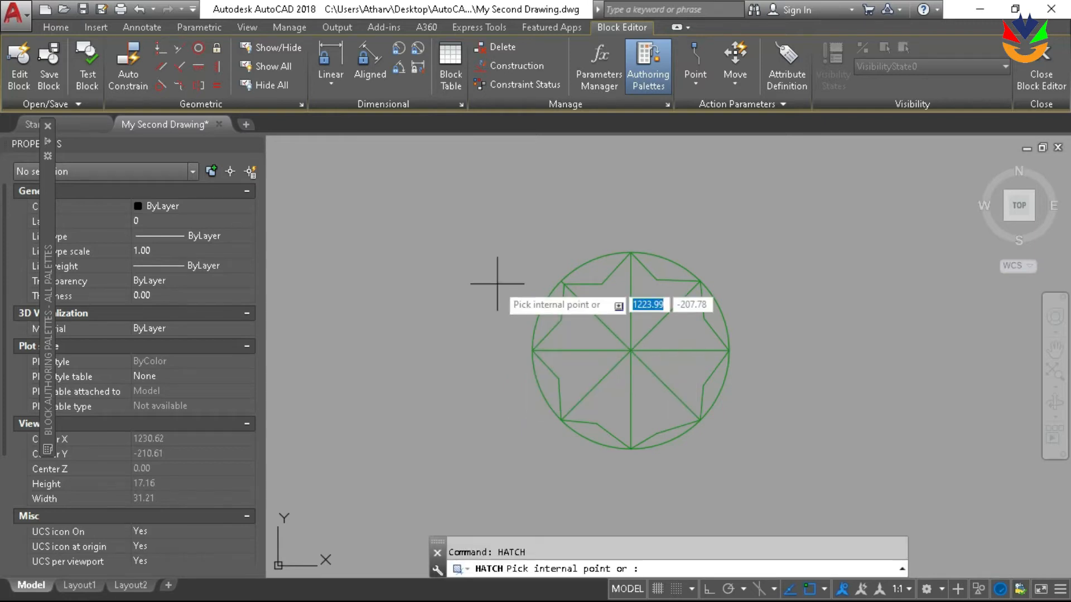
pyautogui.click(633, 313)
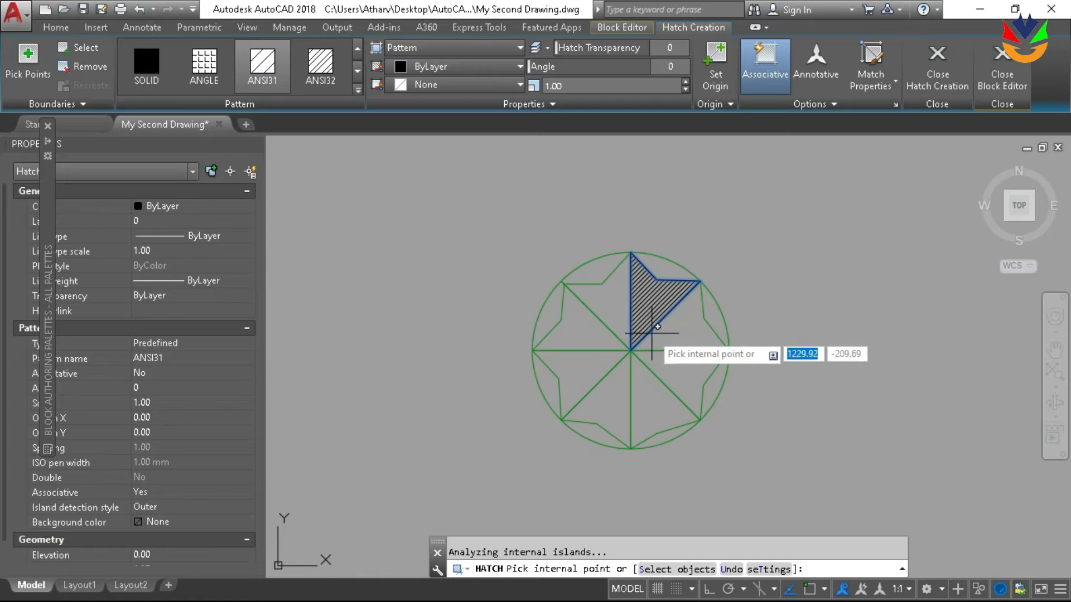
pyautogui.click(661, 334)
pyautogui.click(669, 371)
pyautogui.click(652, 384)
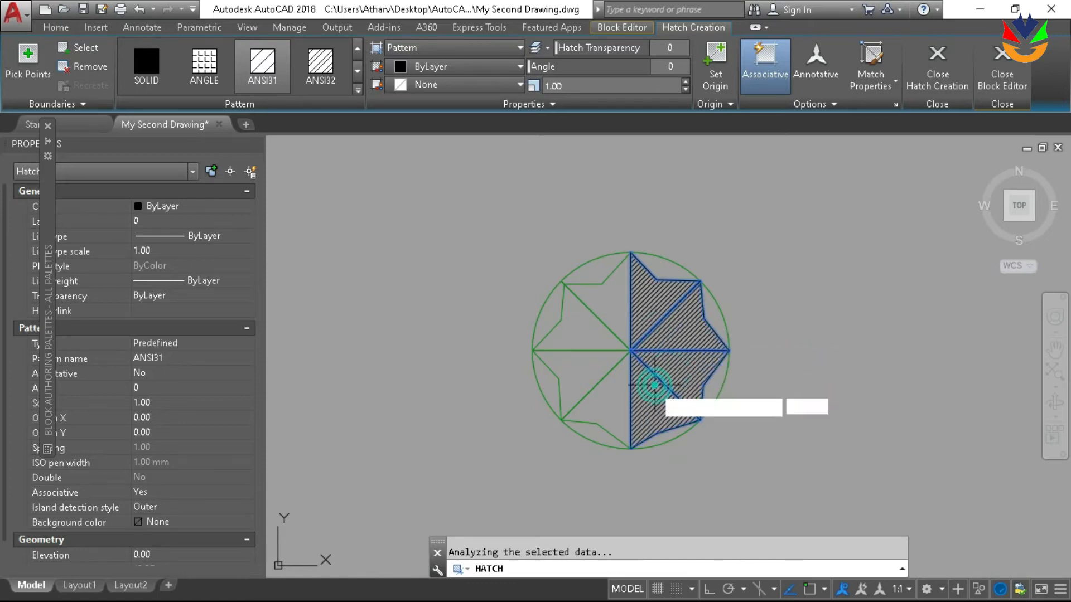
pyautogui.click(620, 385)
pyautogui.click(590, 364)
pyautogui.click(575, 321)
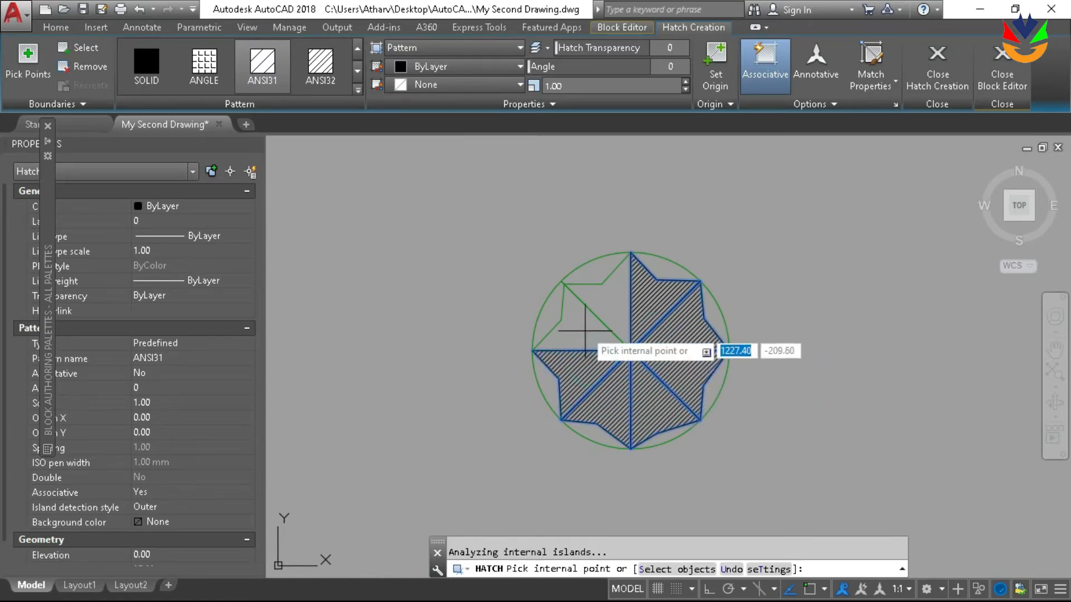
pyautogui.click(614, 304)
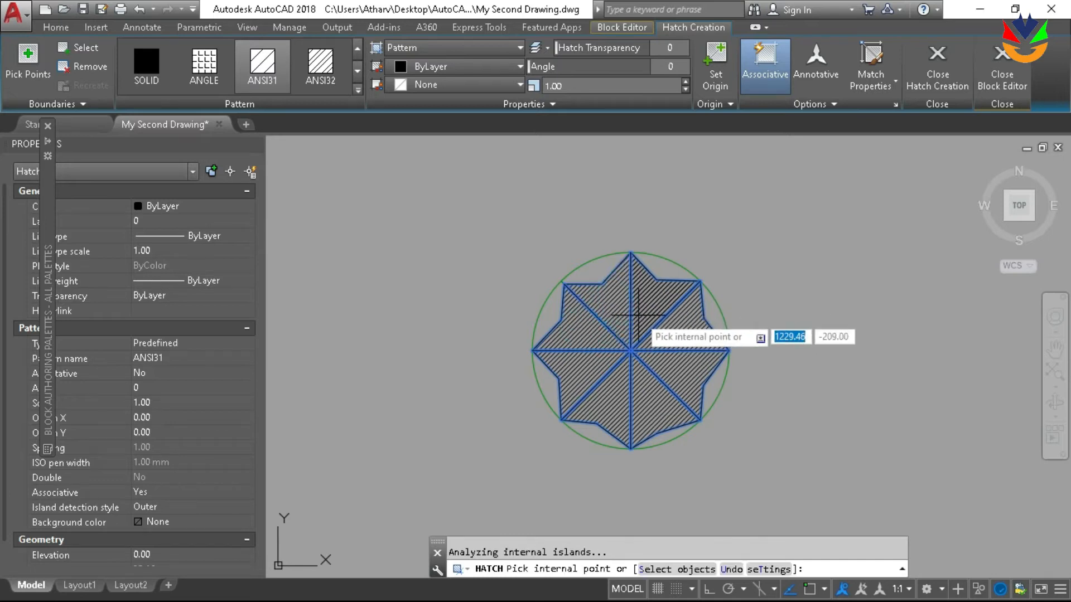
pyautogui.press('Return')
pyautogui.click(638, 307)
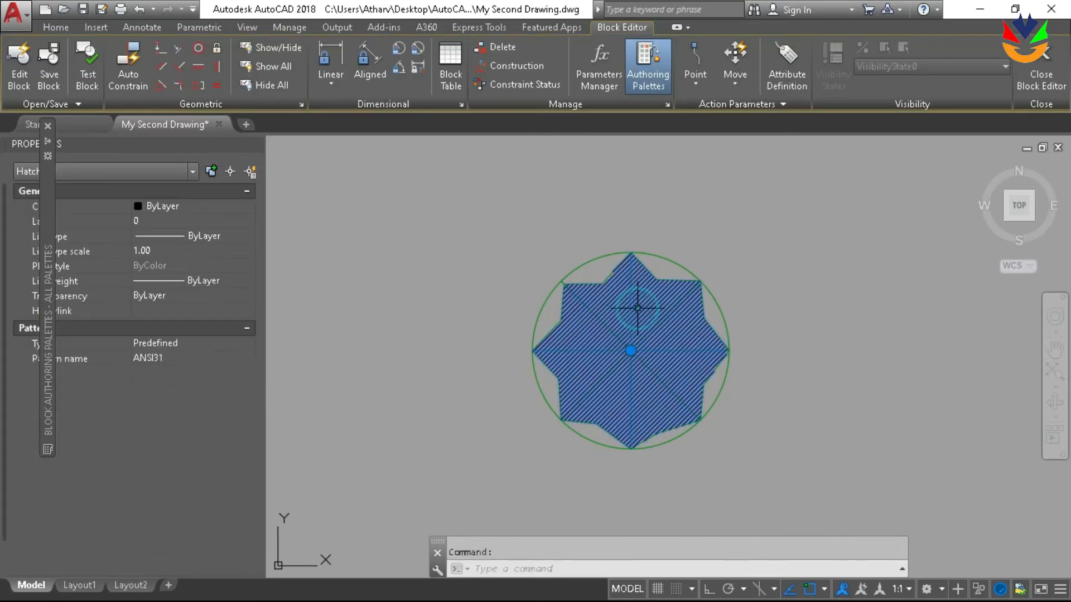
pyautogui.moveTo(637, 308); pyautogui.dragTo(603, 279)
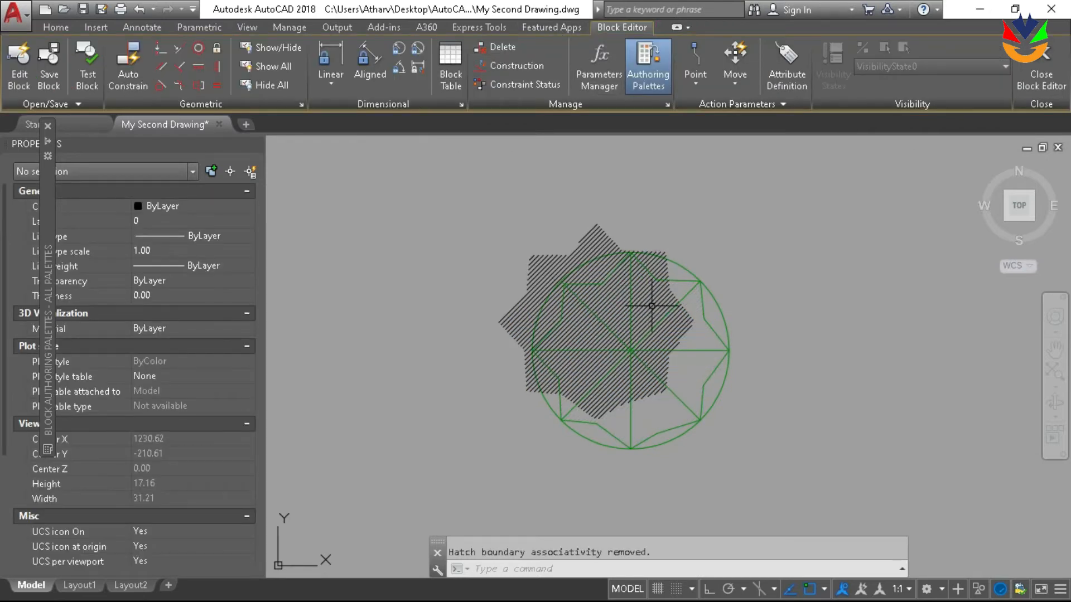
pyautogui.hotkey('ctrl', 'z')
# Set the star hatch's color to 19,103,52 and change its pattern to SOLID
pyautogui.click(654, 313)
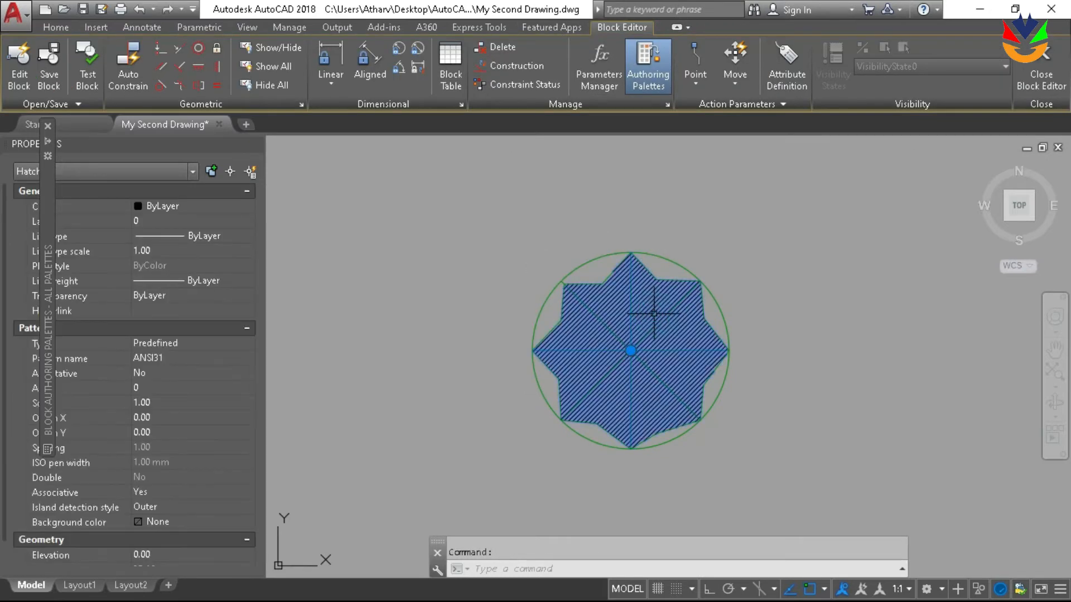
pyautogui.click(441, 67)
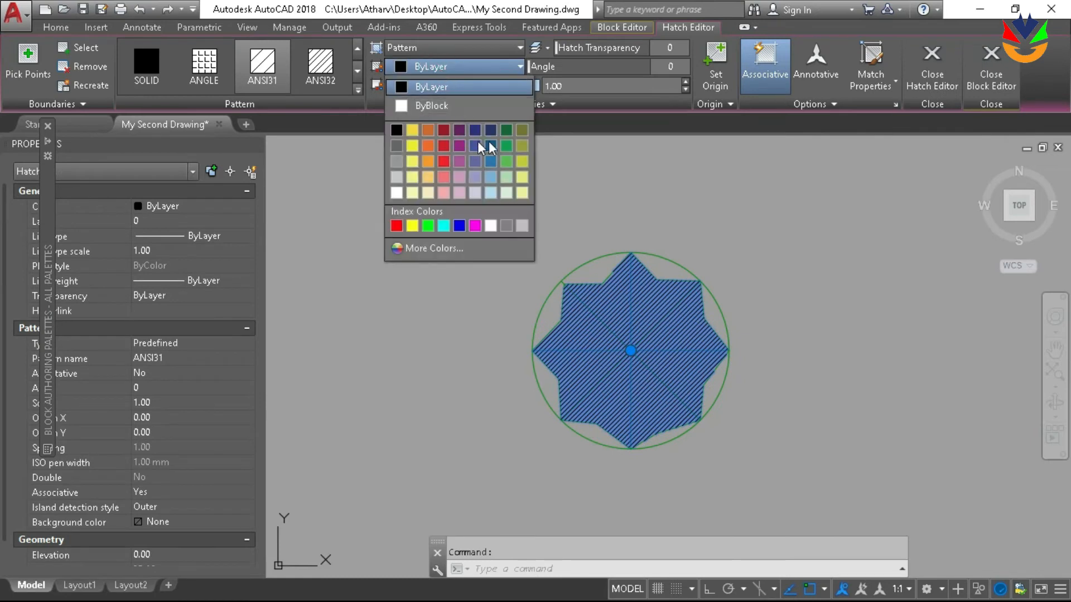
pyautogui.click(506, 138)
pyautogui.click(768, 240)
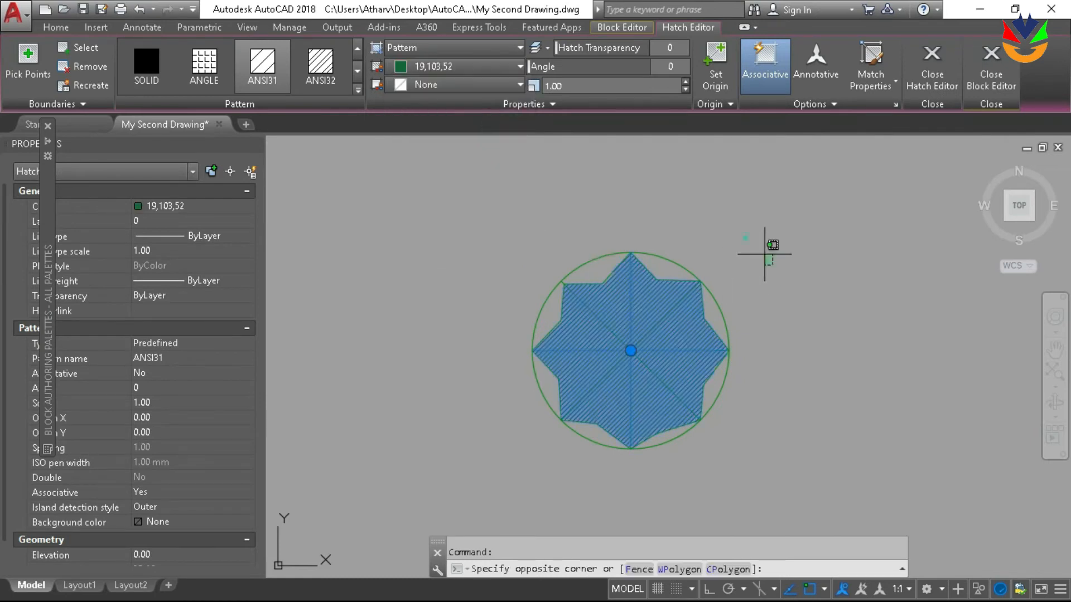
pyautogui.press('Escape')
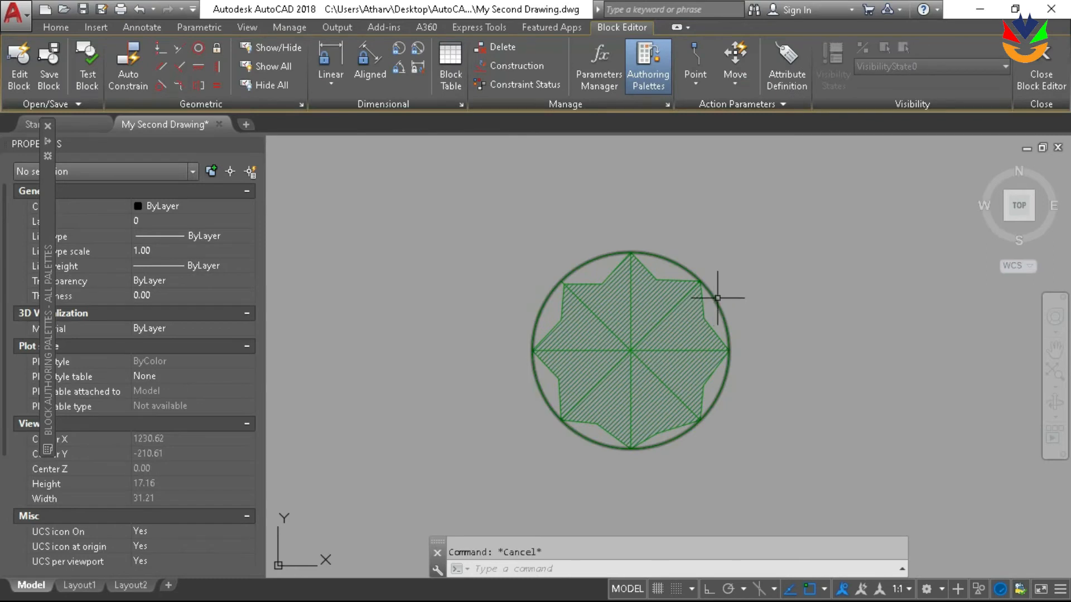
pyautogui.click(686, 335)
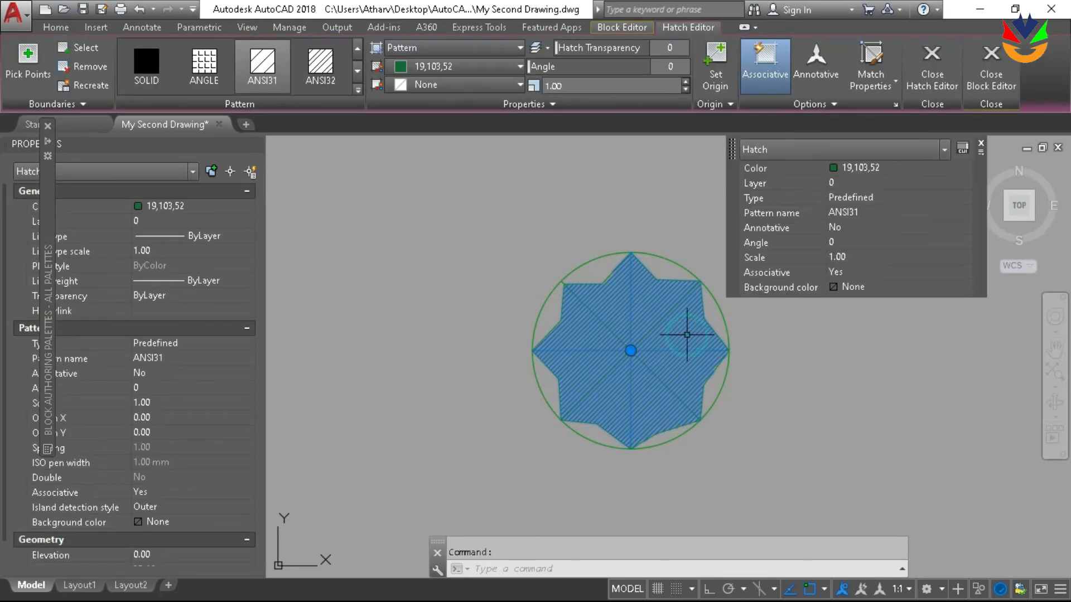
pyautogui.click(145, 75)
pyautogui.press('Escape')
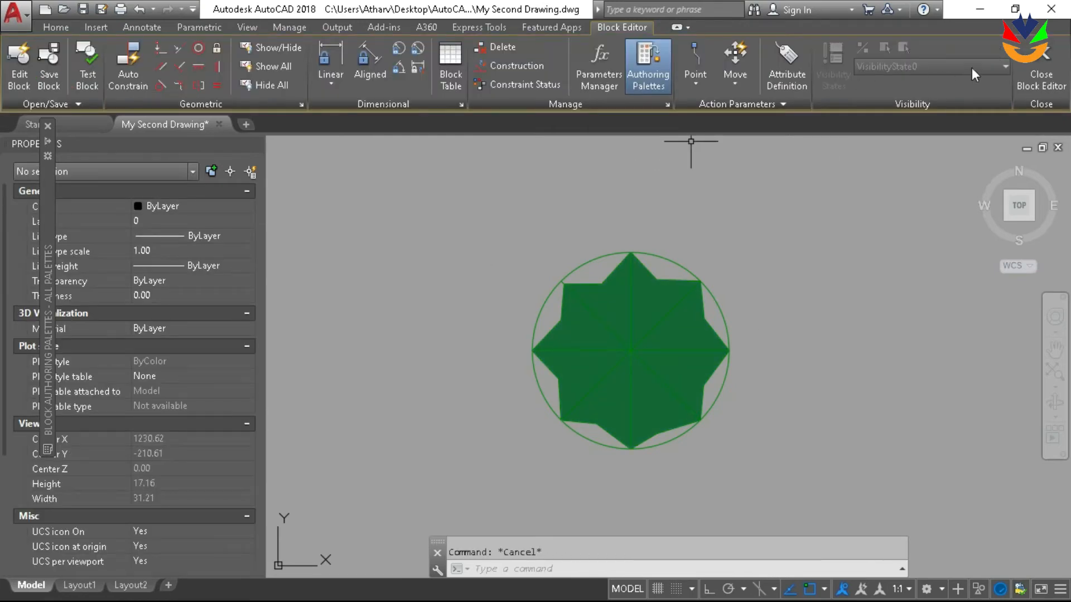
# Close the Block Editor and save the changes to the Tree block
pyautogui.click(1041, 68)
pyautogui.click(1011, 89)
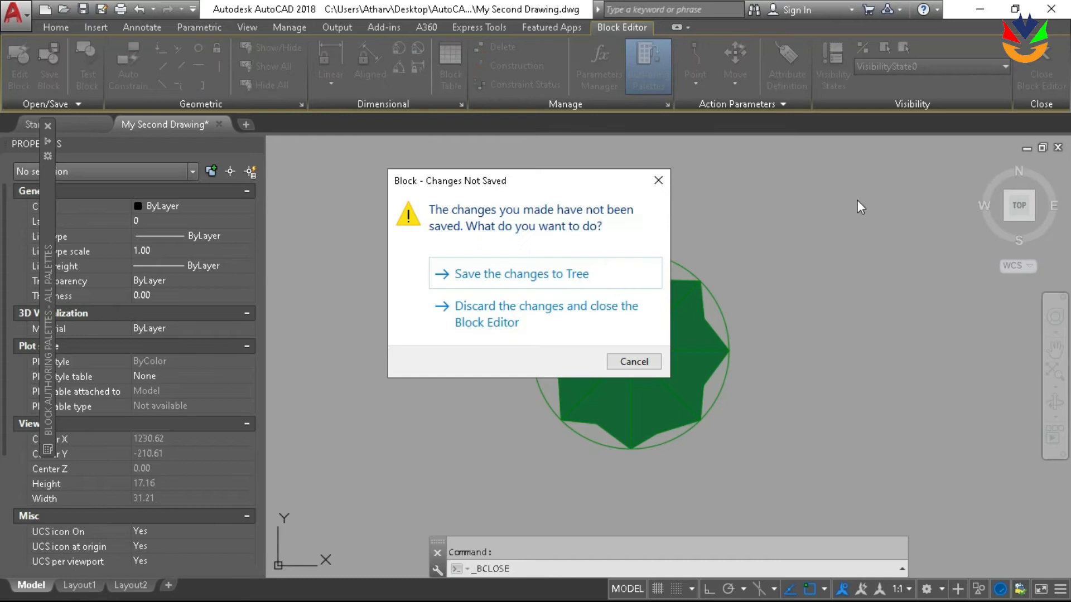
pyautogui.click(561, 287)
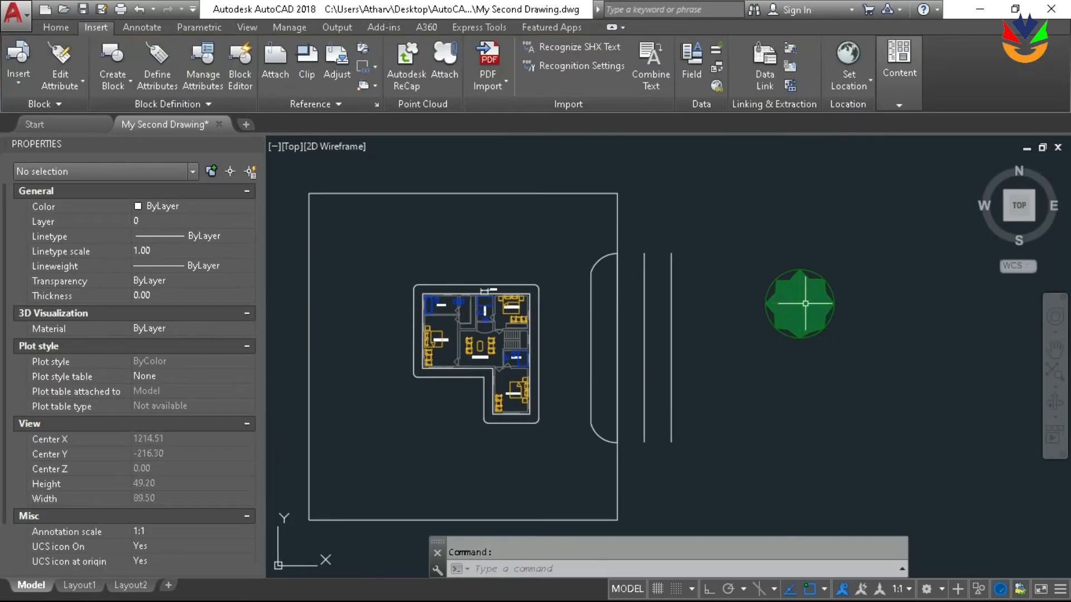
# Move the Tree block inside the plot boundary, near its upper-right corner above the house
pyautogui.click(852, 348)
pyautogui.click(784, 264)
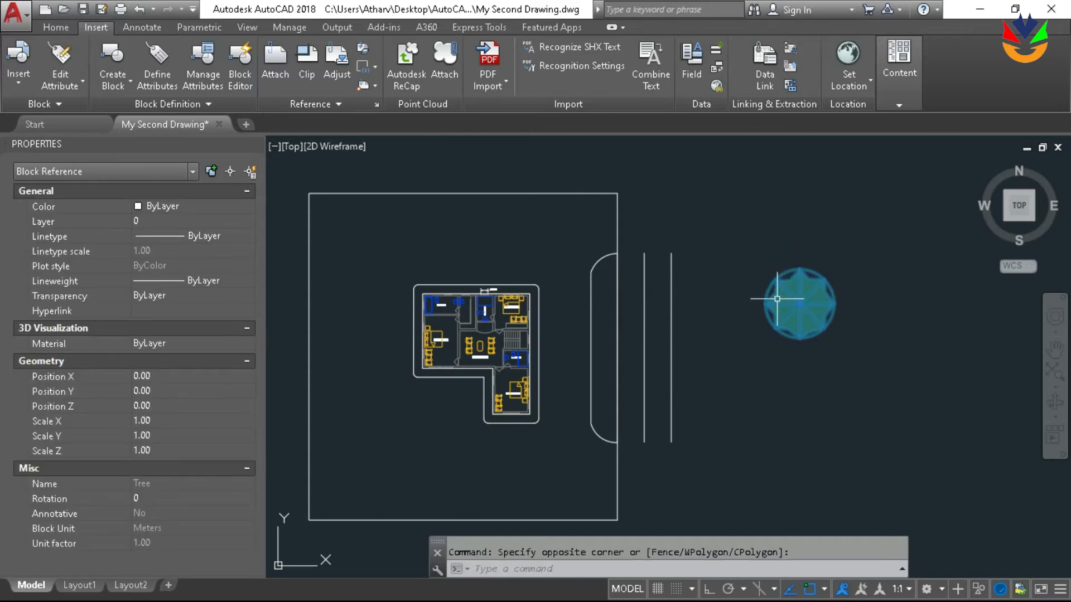
pyautogui.write('m')
pyautogui.press('Return')
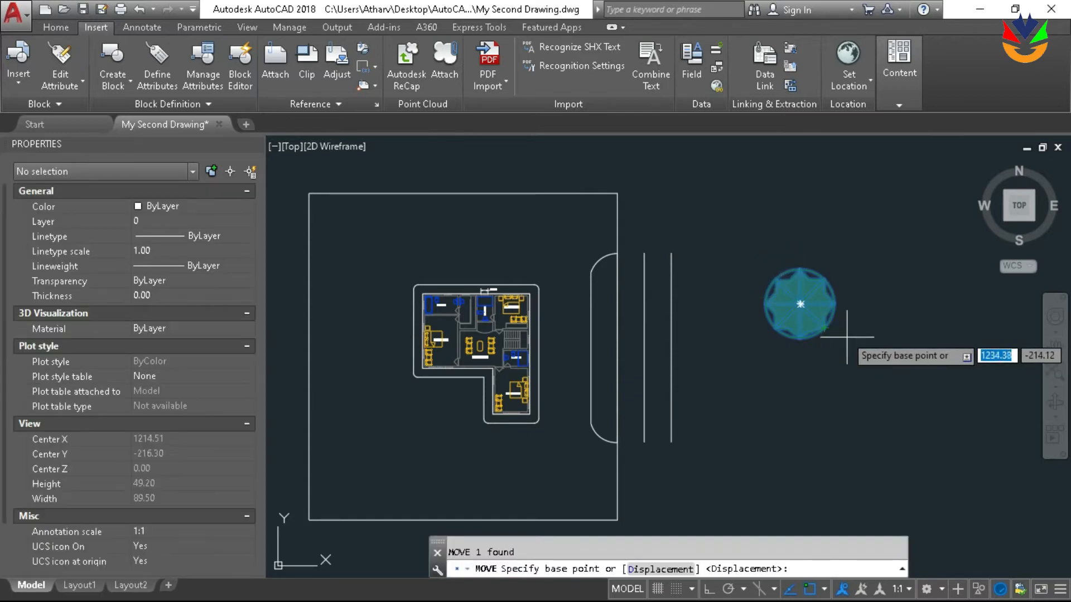
pyautogui.click(799, 286)
pyautogui.scroll(-2, 787, 298)
pyautogui.scroll(4, 628, 270)
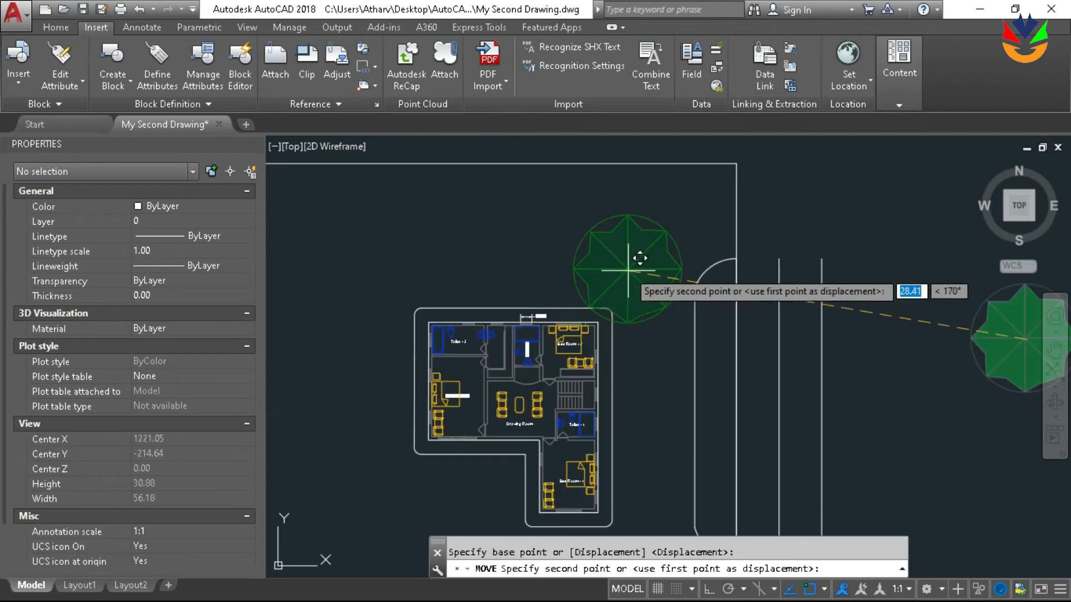
pyautogui.click(650, 245)
pyautogui.scroll(-2, 755, 227)
pyautogui.moveTo(755, 226)
pyautogui.mouseDown(button='middle')
pyautogui.moveTo(776, 188)
pyautogui.moveTo(743, 206)
pyautogui.moveTo(782, 245)
pyautogui.moveTo(736, 222)
pyautogui.mouseUp(button='middle')
pyautogui.press('Escape')
pyautogui.scroll(3, 726, 205)
pyautogui.scroll(-2, 795, 241)
pyautogui.scroll(2, 689, 227)
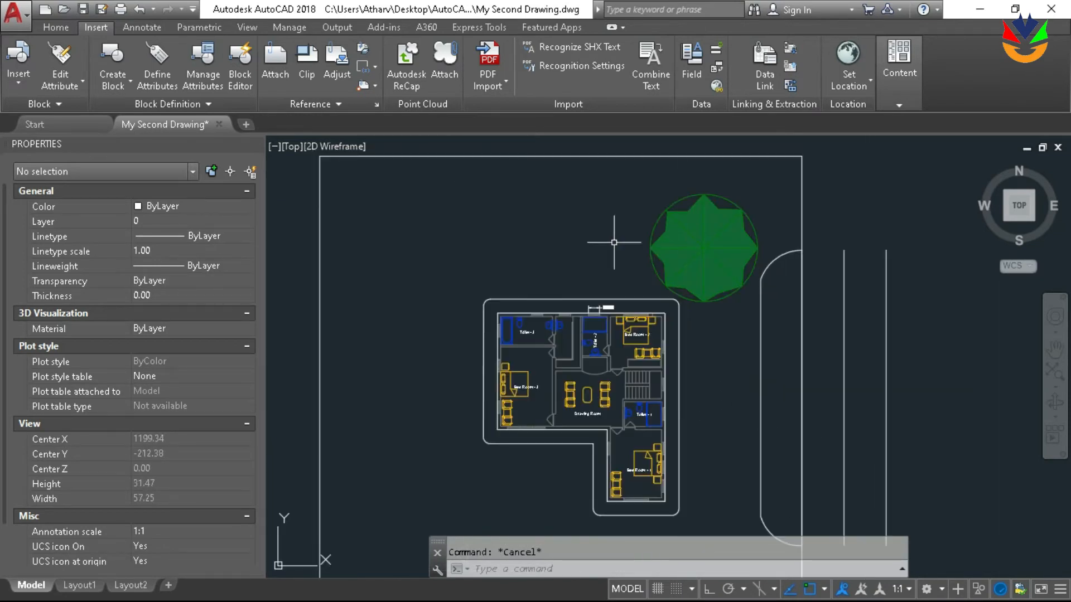
pyautogui.scroll(-2, 595, 246)
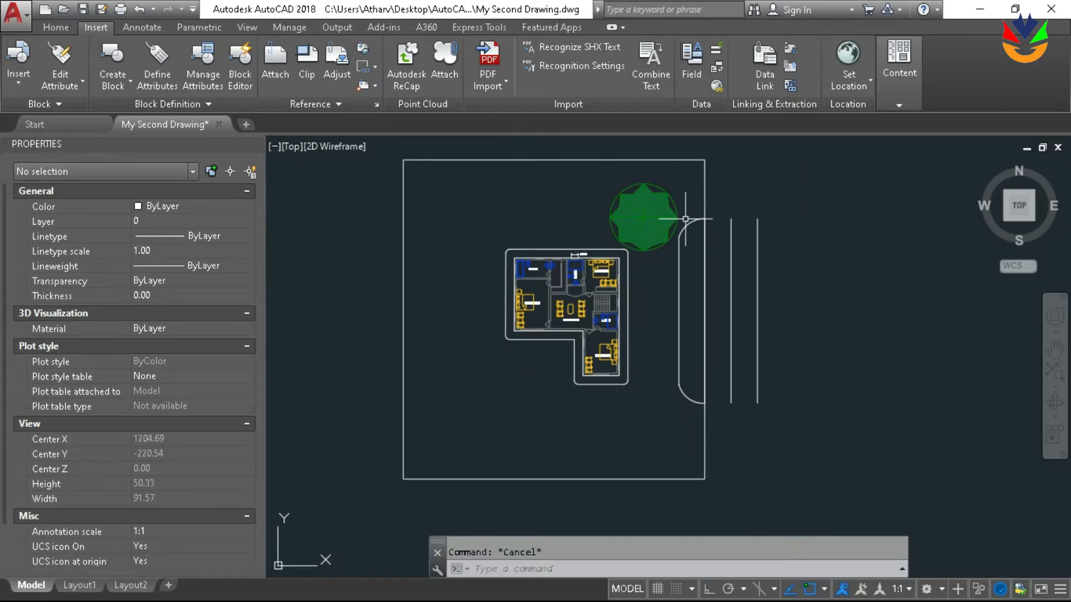
pyautogui.scroll(2, 662, 226)
pyautogui.scroll(2, 564, 366)
pyautogui.scroll(-4, 590, 289)
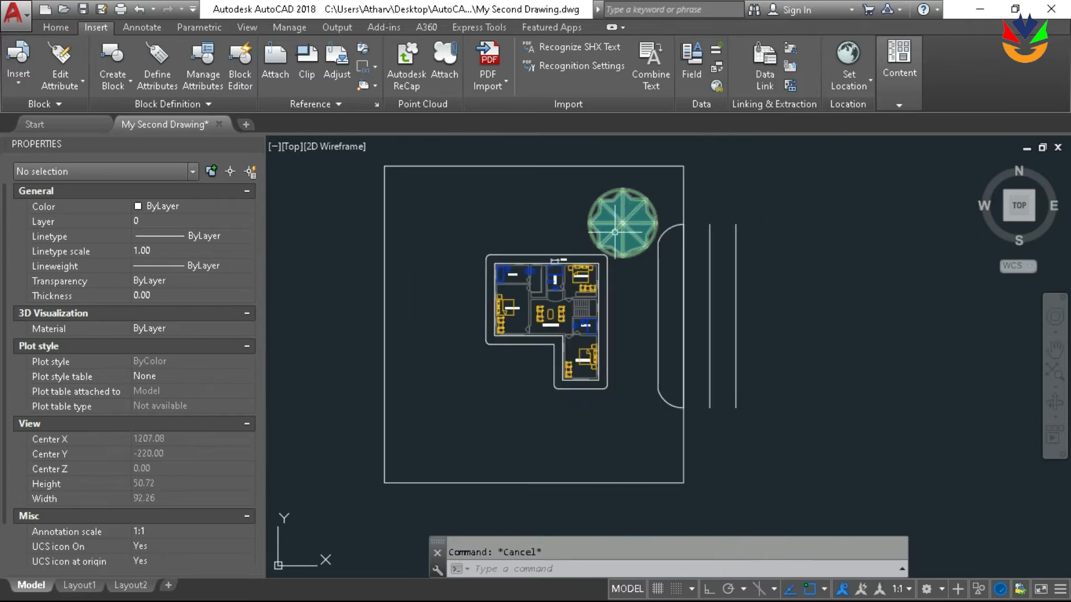
pyautogui.scroll(-2, 667, 218)
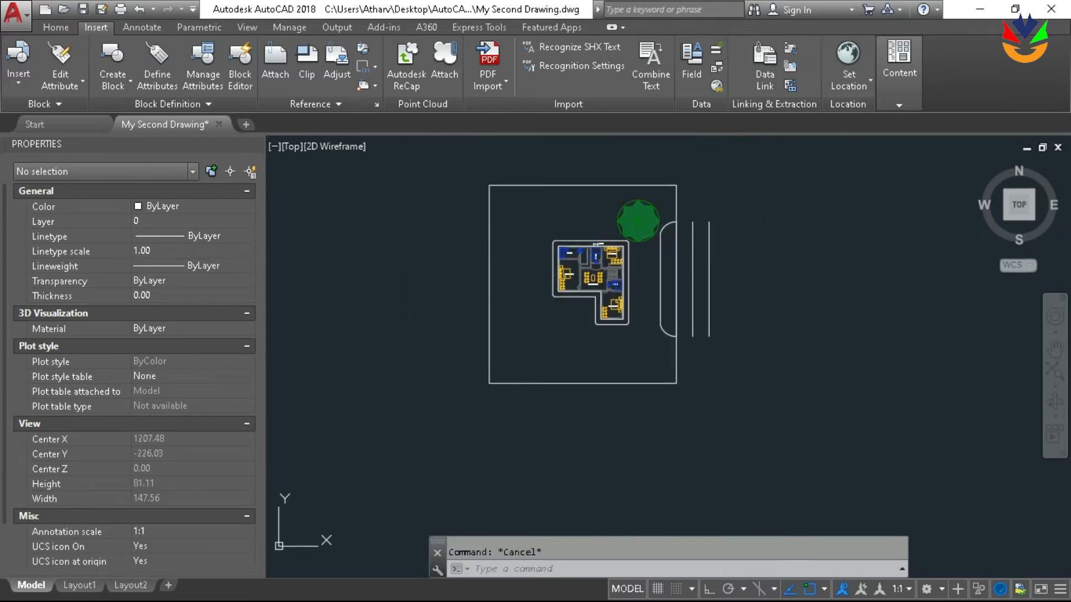
pyautogui.scroll(2, 668, 256)
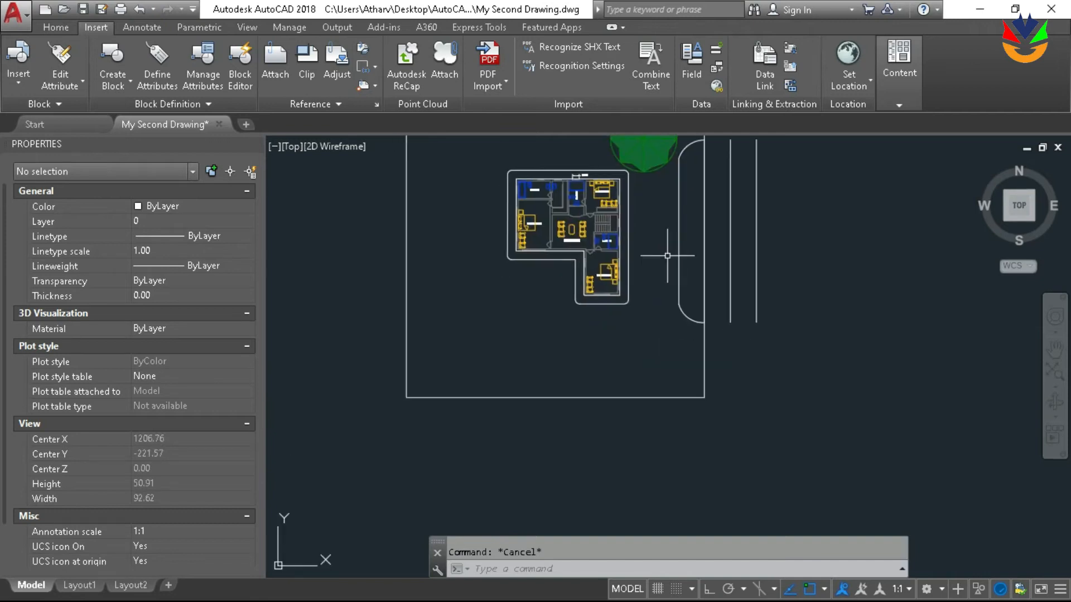
# Copy the Tree block and paste a second tree below the house, inside the plot boundary
pyautogui.click(646, 164)
pyautogui.scroll(-2, 649, 211)
pyautogui.scroll(-2, 655, 350)
pyautogui.hotkey('ctrl', 'v')
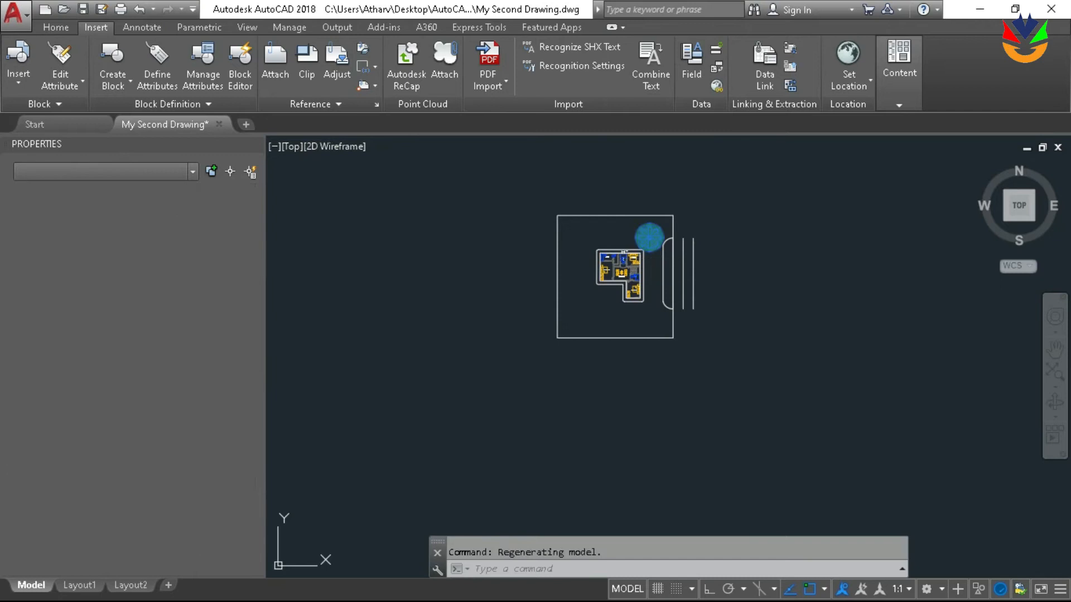
pyautogui.scroll(6, 616, 327)
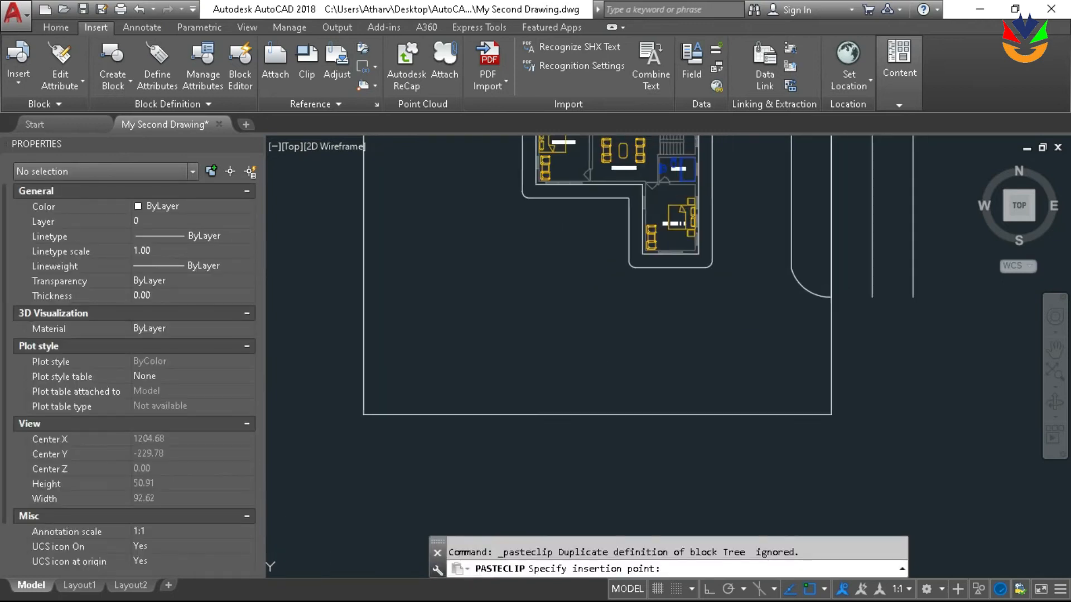
pyautogui.click(564, 373)
pyautogui.scroll(-4, 617, 435)
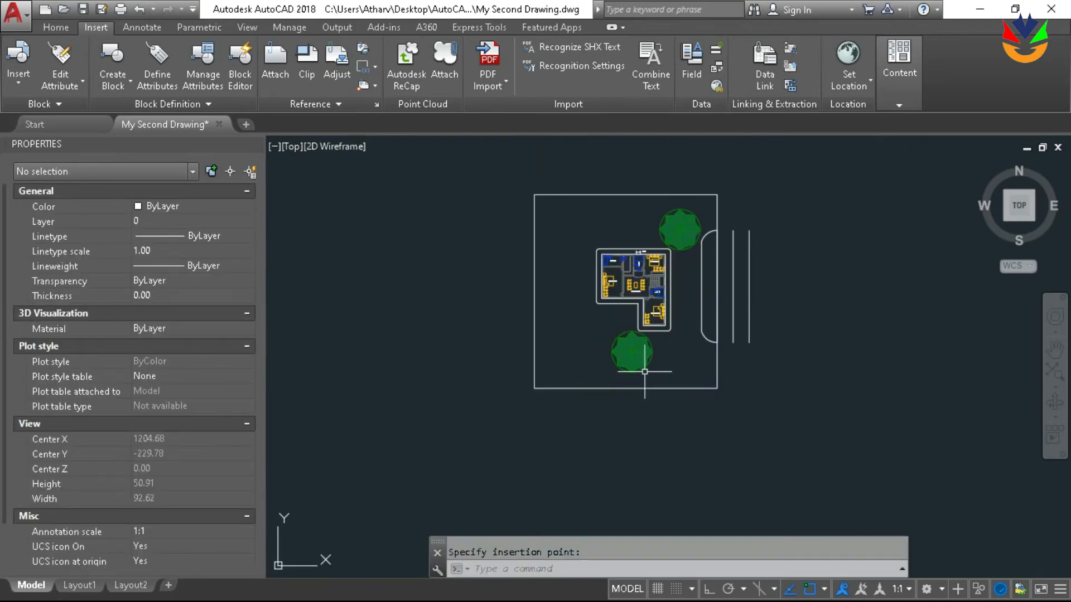
# Paste a third tree near the upper-left corner of the plot and end the command
pyautogui.scroll(2, 554, 297)
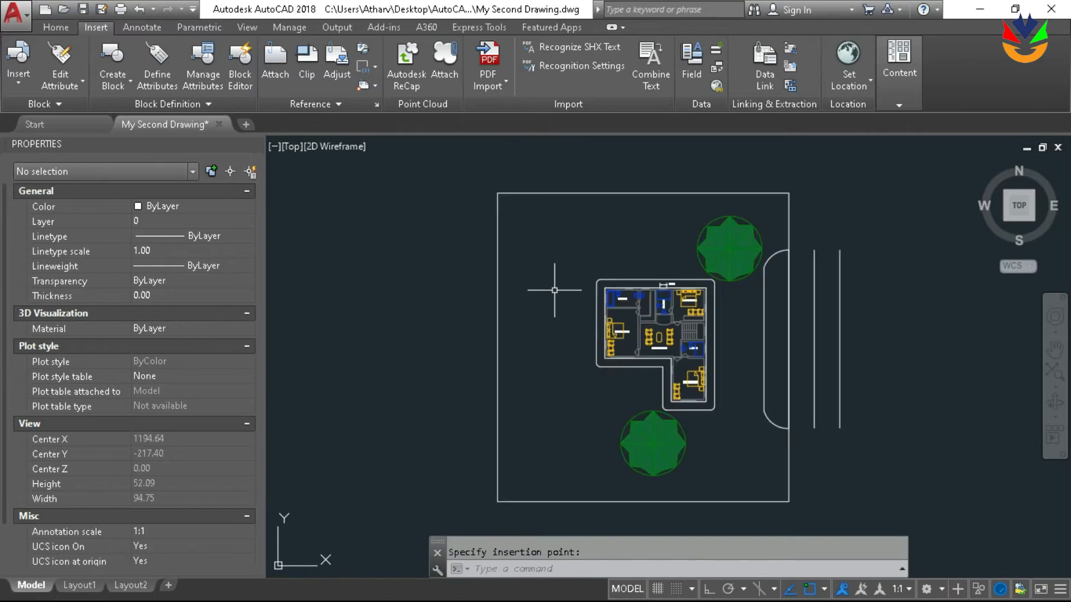
pyautogui.hotkey('ctrl', 'v')
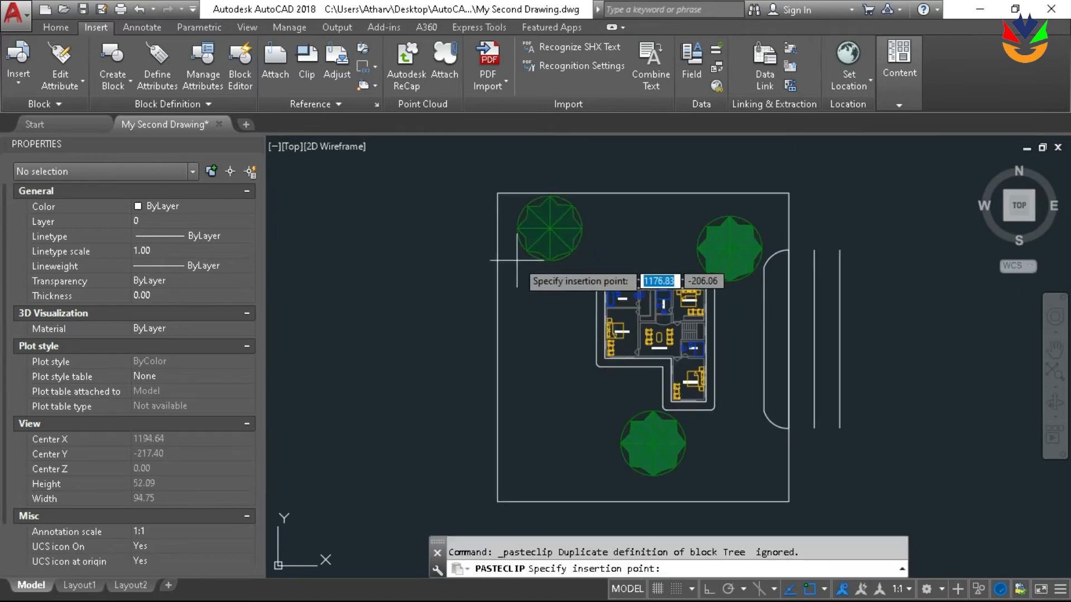
pyautogui.press('Escape')
pyautogui.moveTo(636, 276); pyautogui.dragTo(600, 292, button='middle')
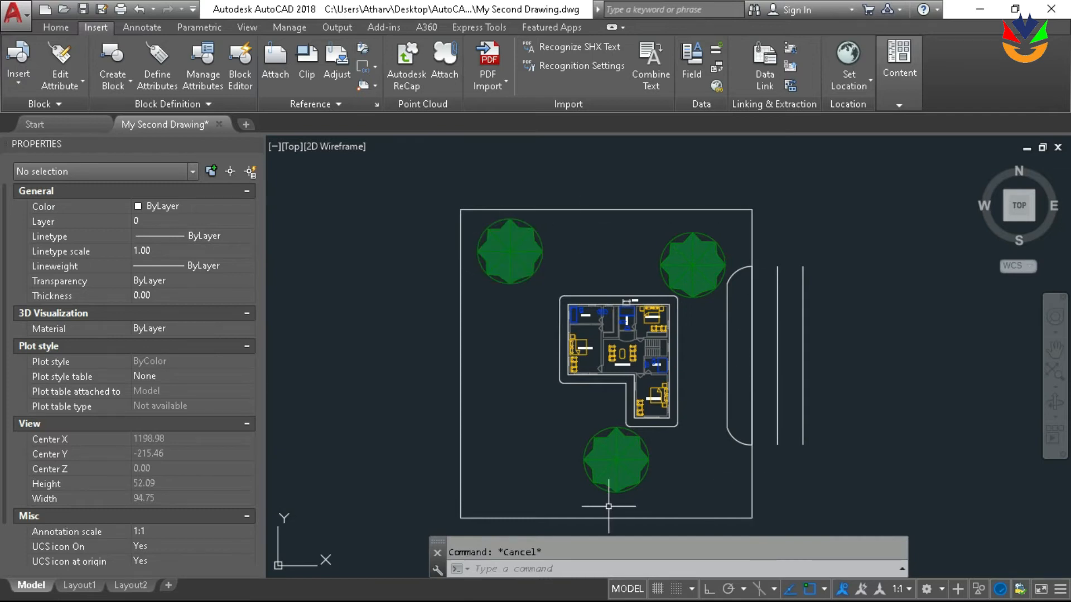
# Start a hatch in the open plot area around the house and the three trees
pyautogui.scroll(2, 696, 293)
pyautogui.scroll(-2, 705, 311)
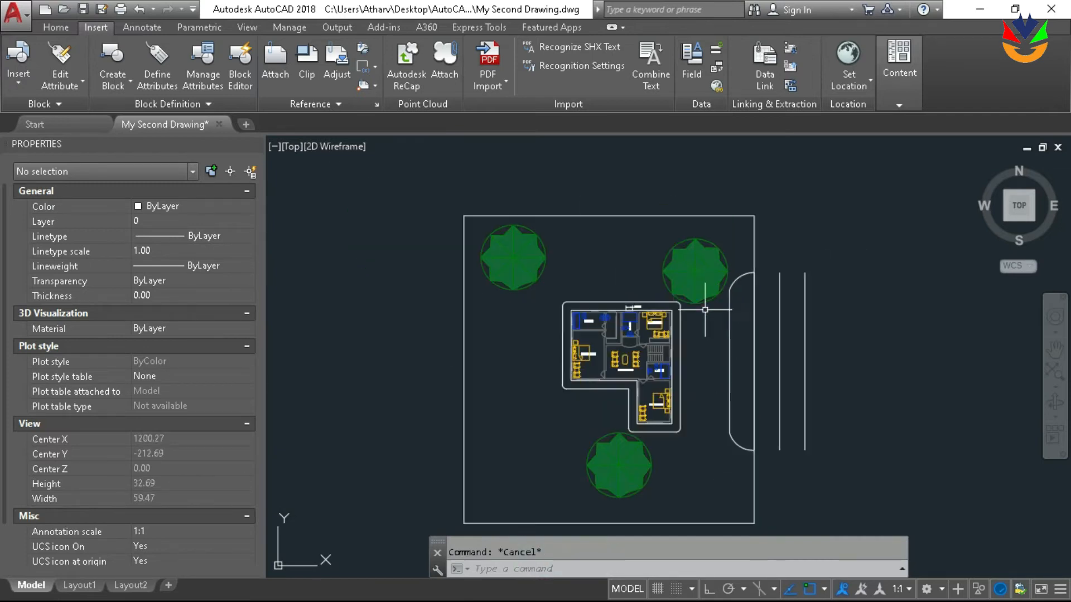
pyautogui.moveTo(705, 311); pyautogui.dragTo(664, 290, button='middle')
pyautogui.write('hatch')
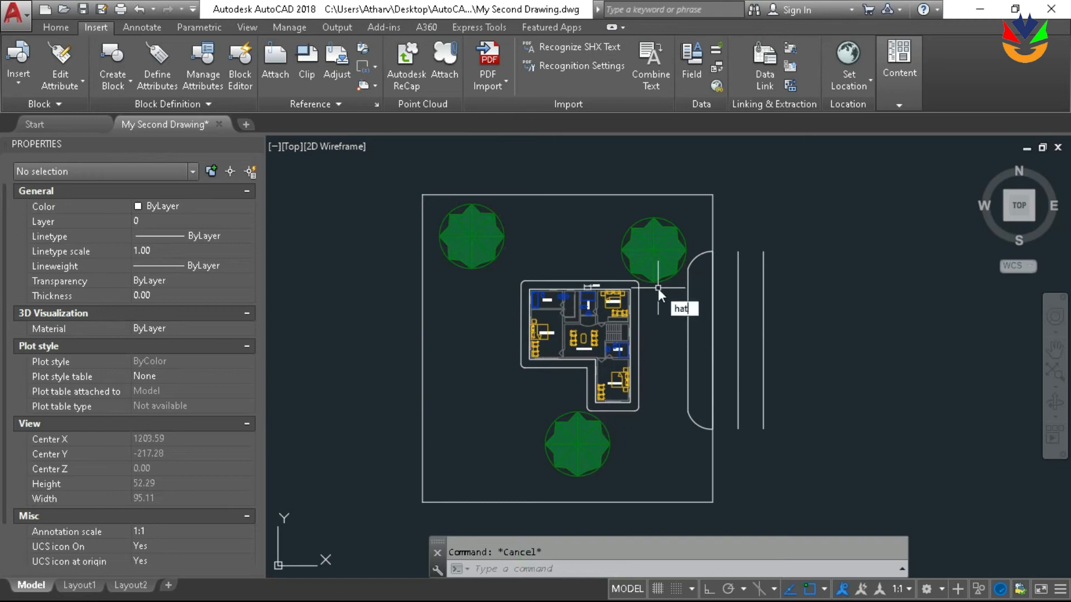
pyautogui.press('Return')
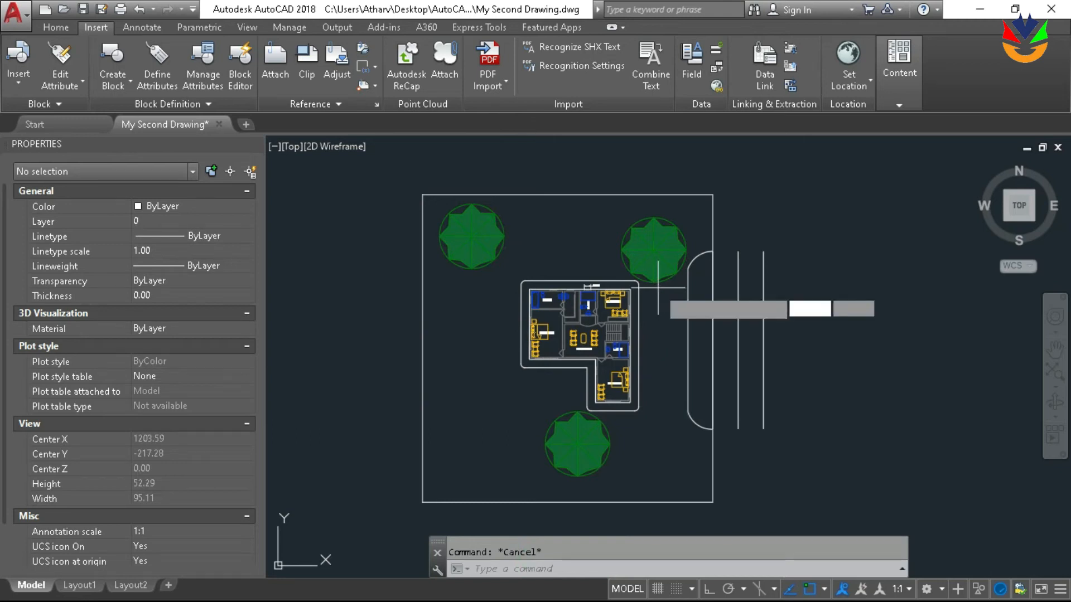
pyautogui.click(535, 226)
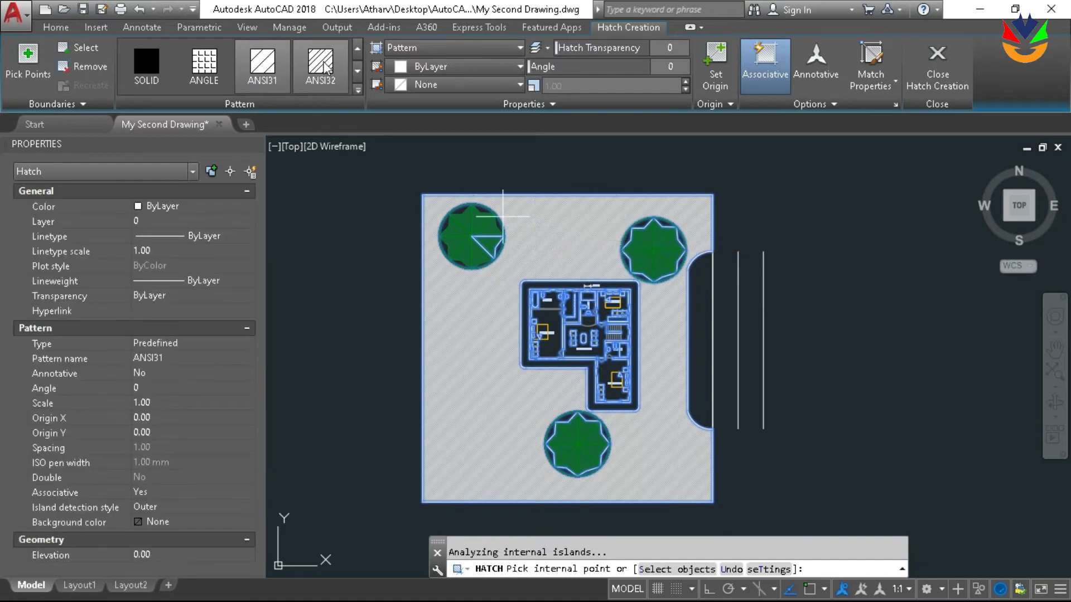
# Try the CROSS pattern in colour 200,201,45 for the plot hatch
pyautogui.scroll(-2, 332, 68)
pyautogui.scroll(-4, 340, 68)
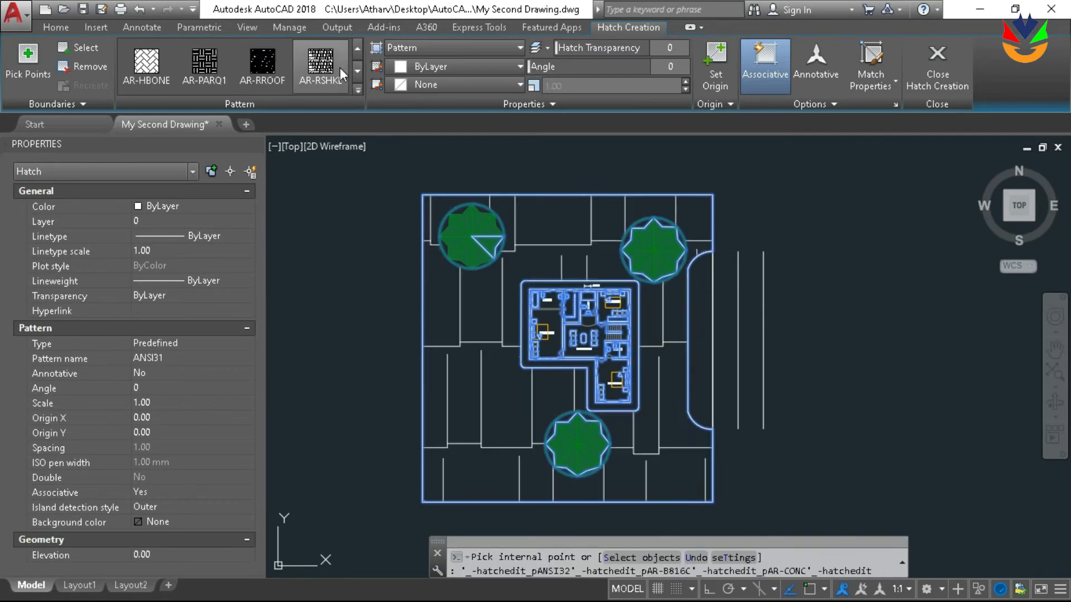
pyautogui.click(322, 68)
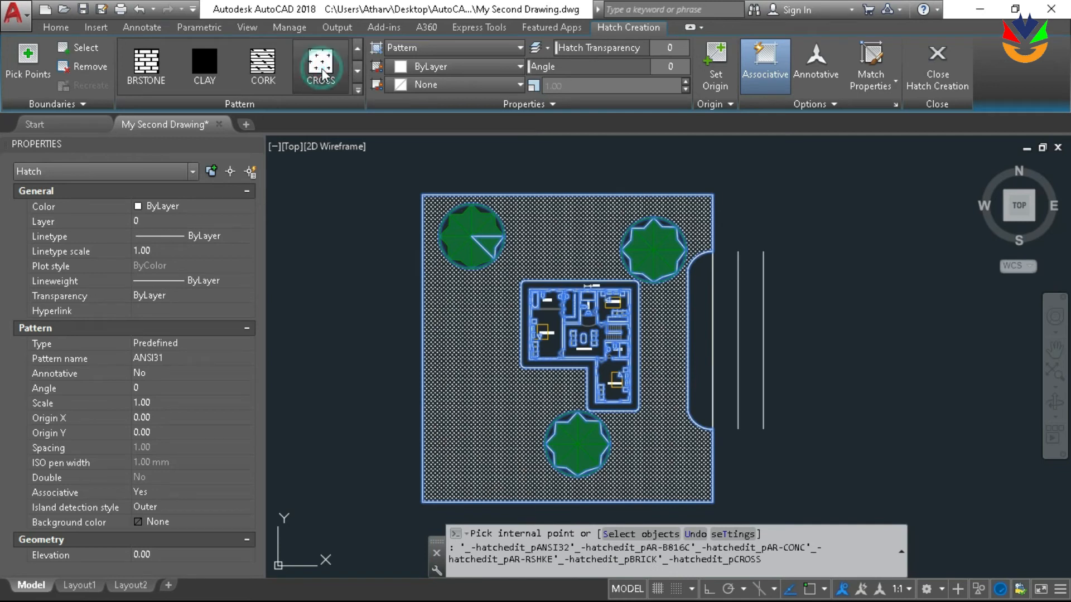
pyautogui.click(323, 71)
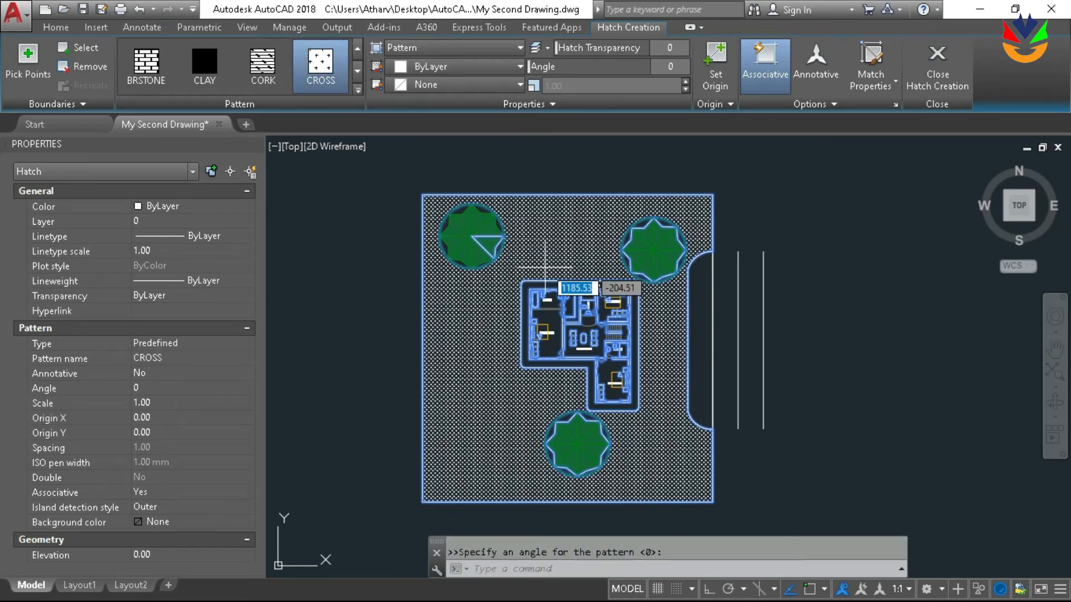
pyautogui.scroll(2, 503, 180)
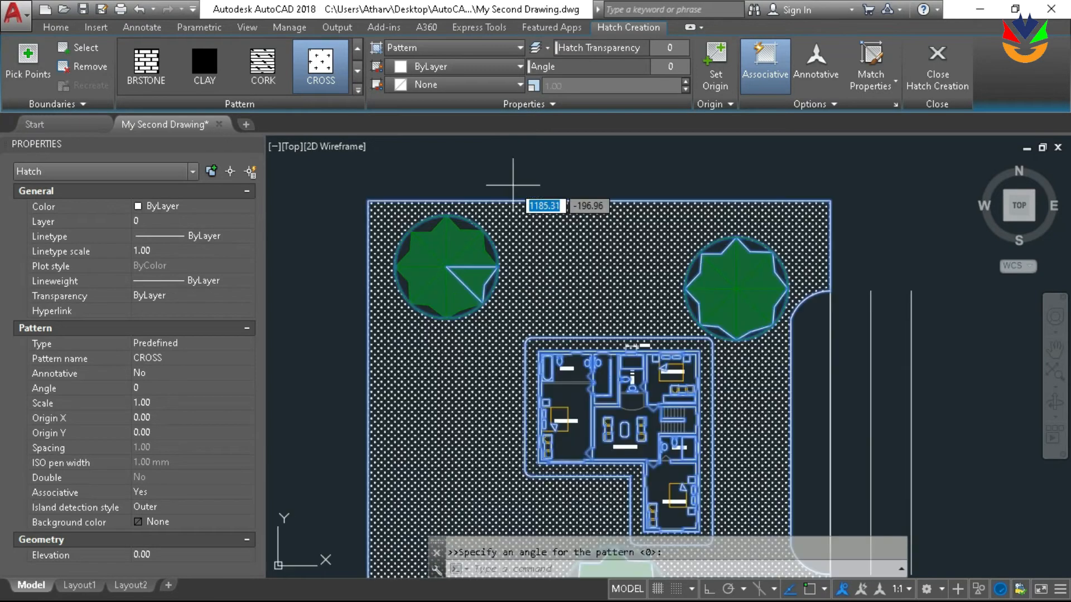
pyautogui.click(458, 66)
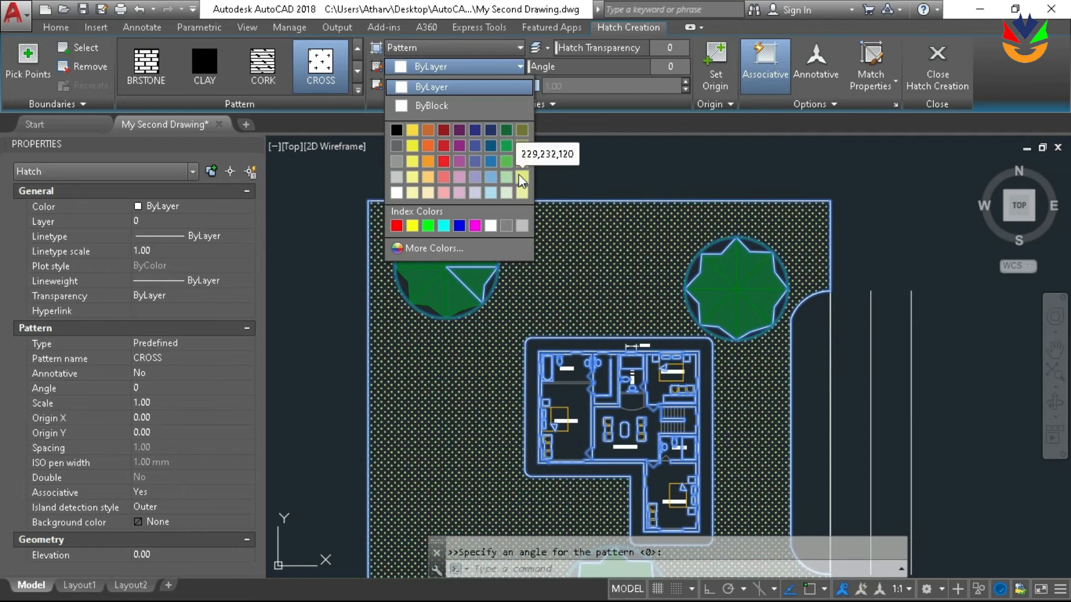
pyautogui.click(521, 159)
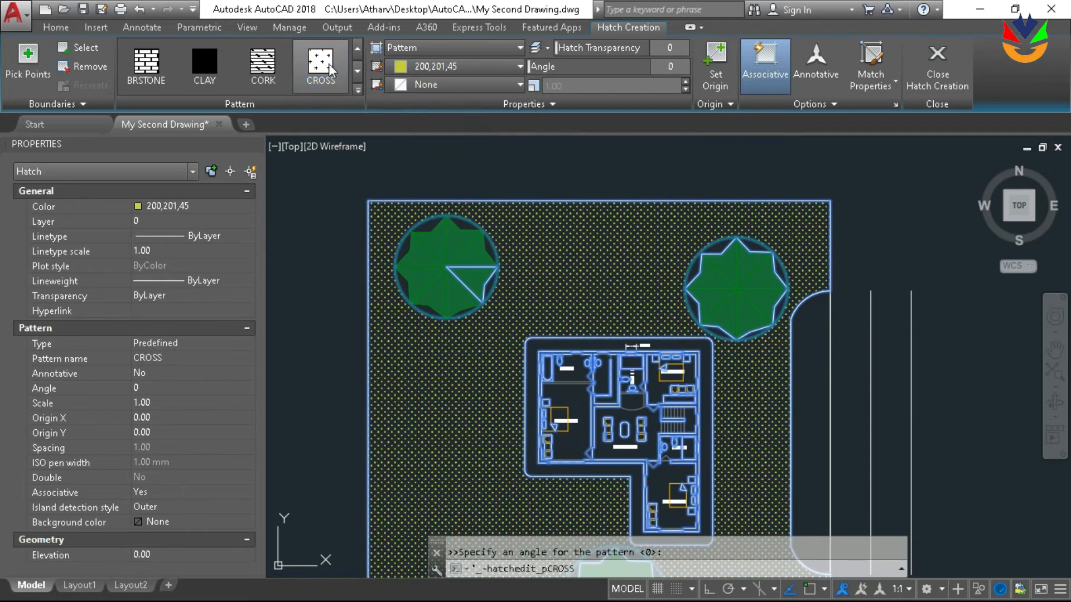
# Browse the hatch patterns and try GRAVEL for the plot hatch
pyautogui.scroll(-2, 334, 65)
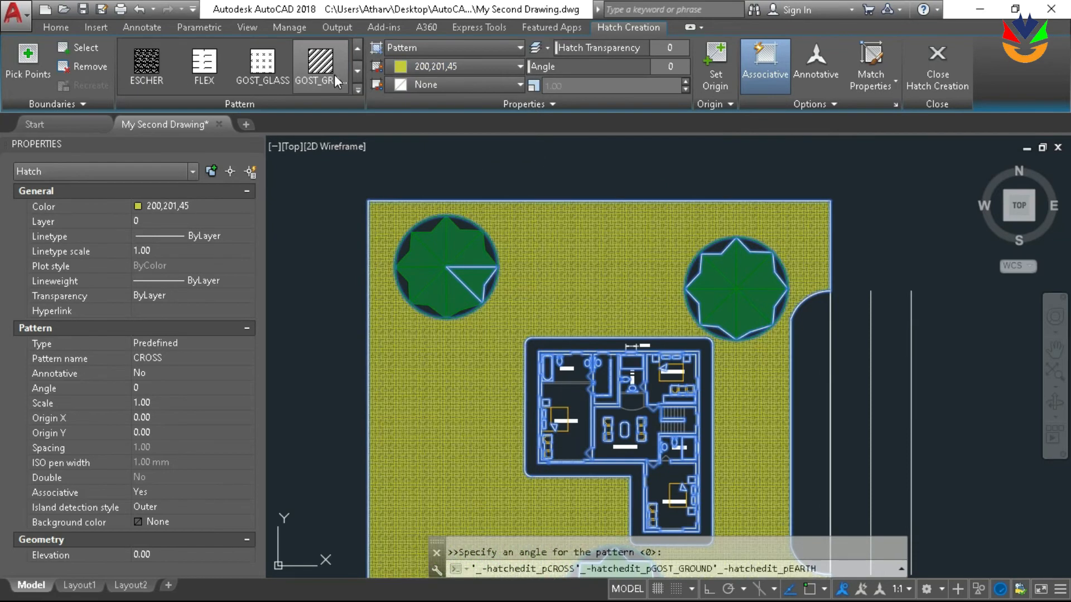
pyautogui.scroll(5, 357, 84)
pyautogui.scroll(-2, 358, 80)
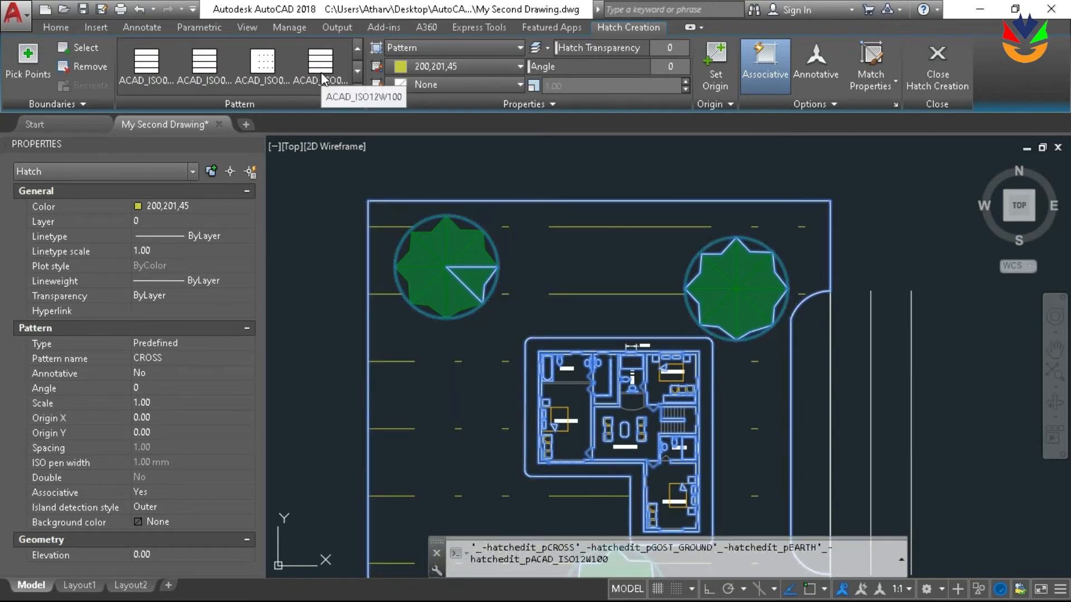
pyautogui.scroll(1, 324, 80)
pyautogui.scroll(-6, 324, 79)
pyautogui.scroll(1, 322, 79)
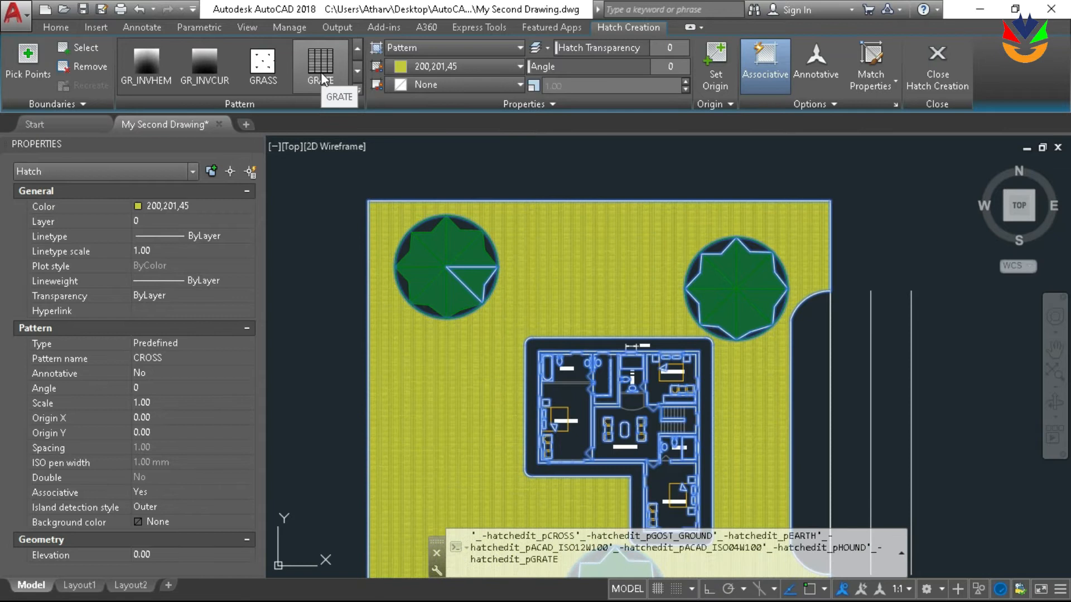
pyautogui.scroll(-1, 322, 80)
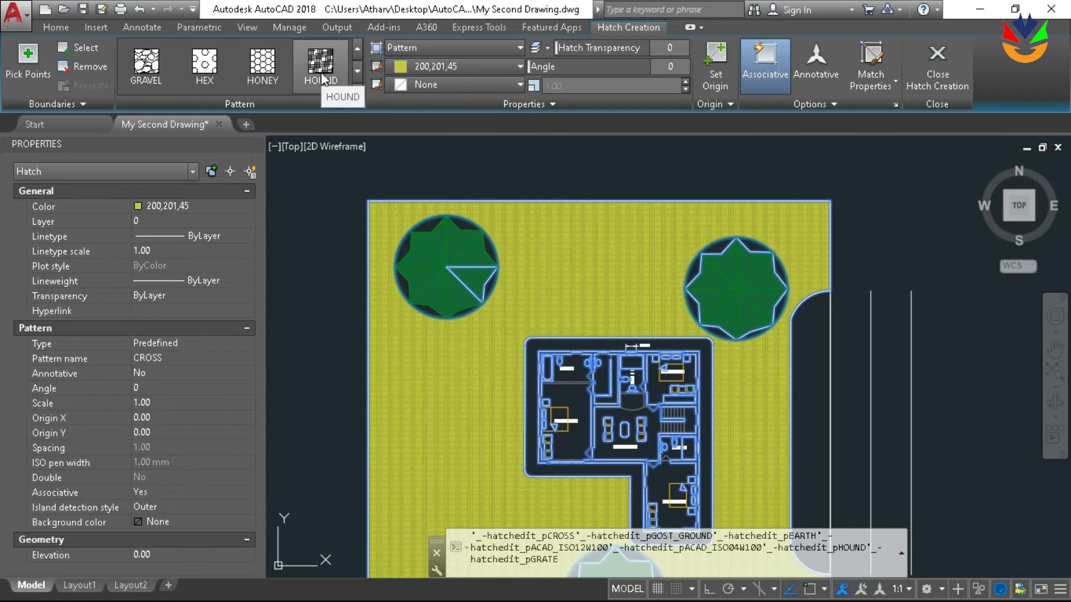
pyautogui.click(153, 73)
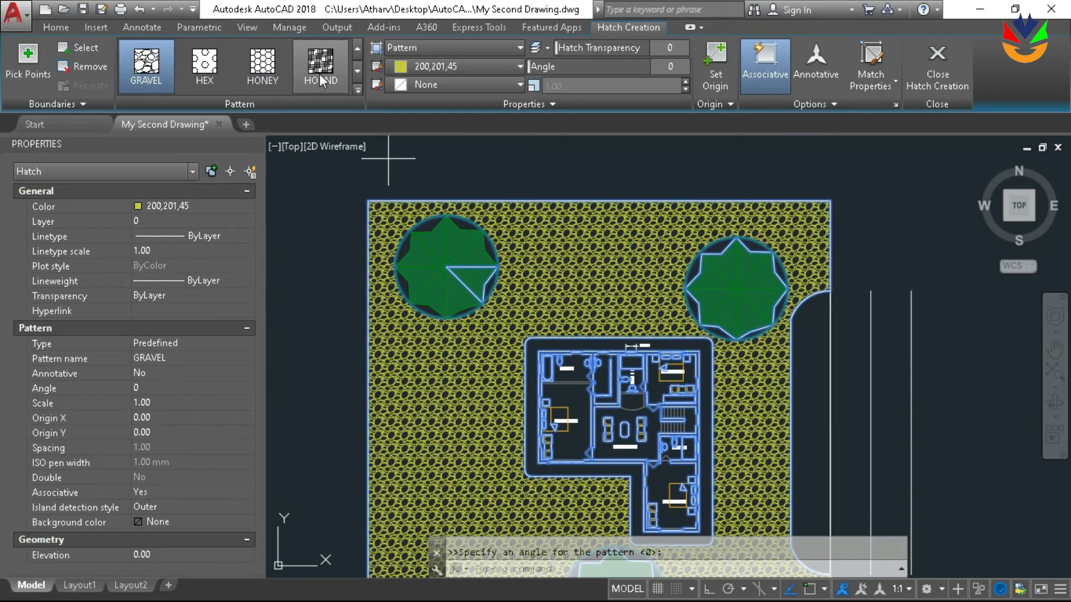
# Set the plot hatch to the GRASS pattern in green 88,186,72 and finish the hatch
pyautogui.click(337, 68)
pyautogui.scroll(1, 336, 68)
pyautogui.click(336, 68)
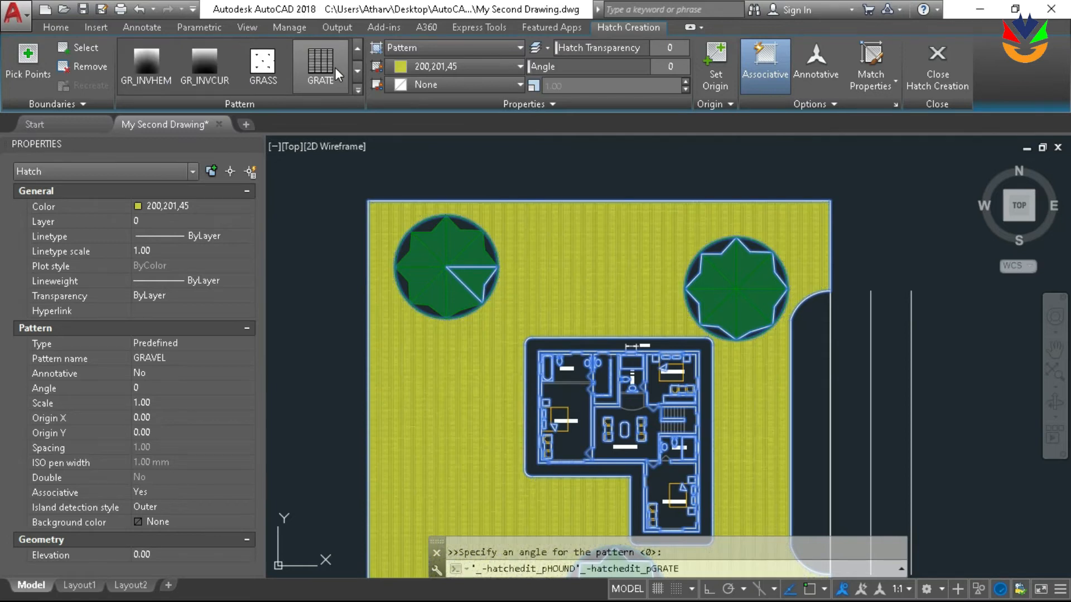
pyautogui.click(263, 64)
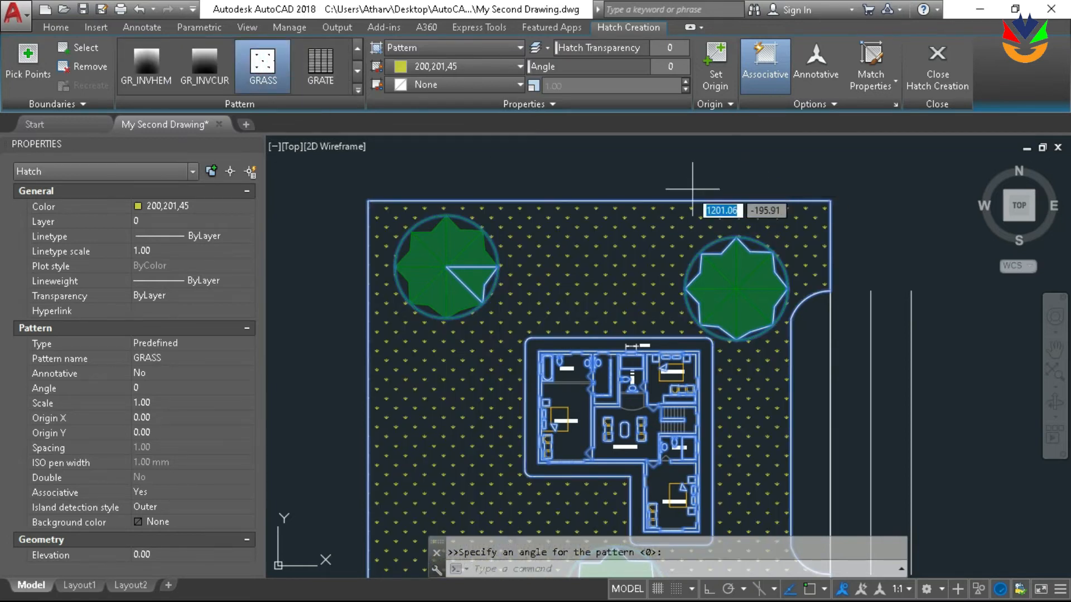
pyautogui.click(507, 66)
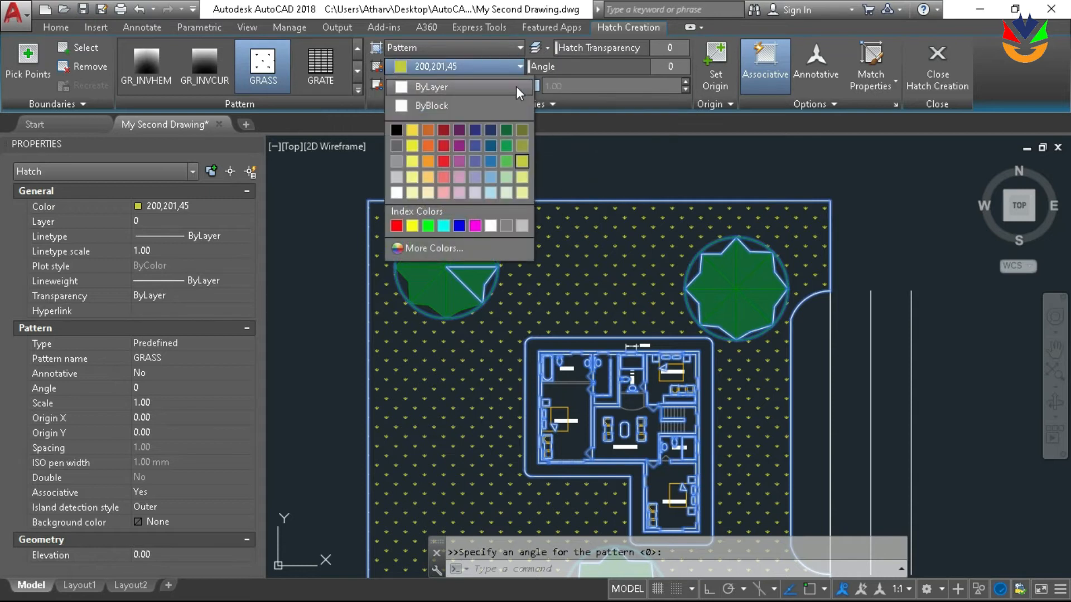
pyautogui.click(507, 160)
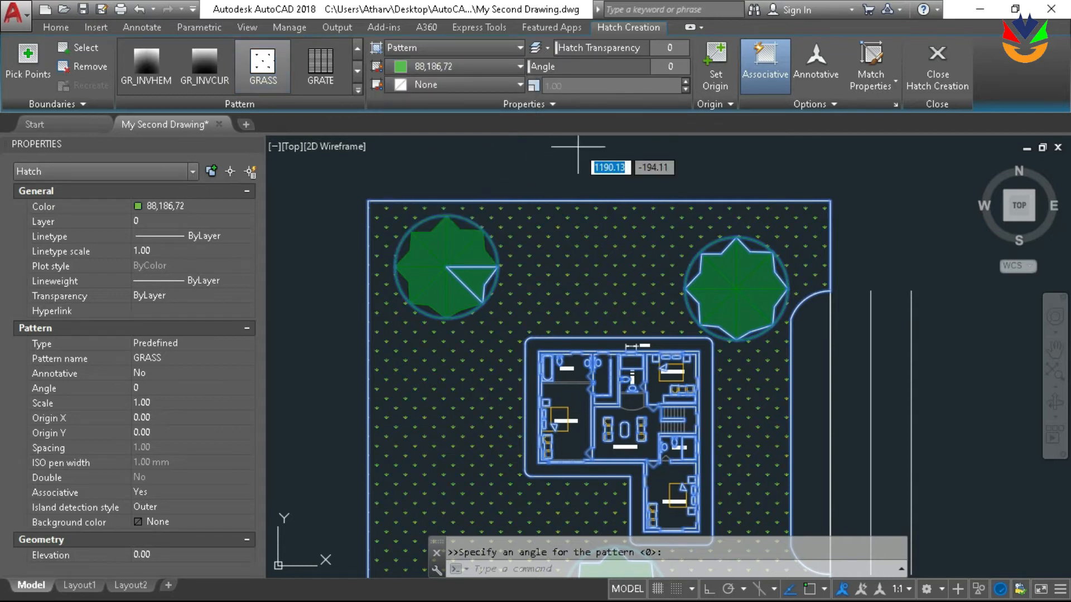
pyautogui.press('Escape')
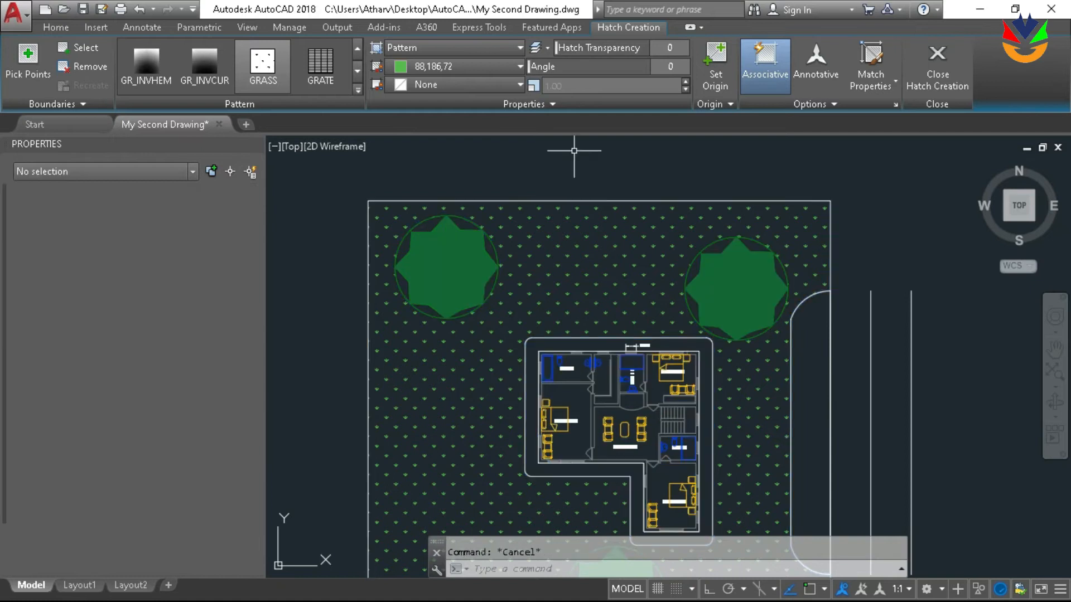
pyautogui.scroll(-3, 593, 172)
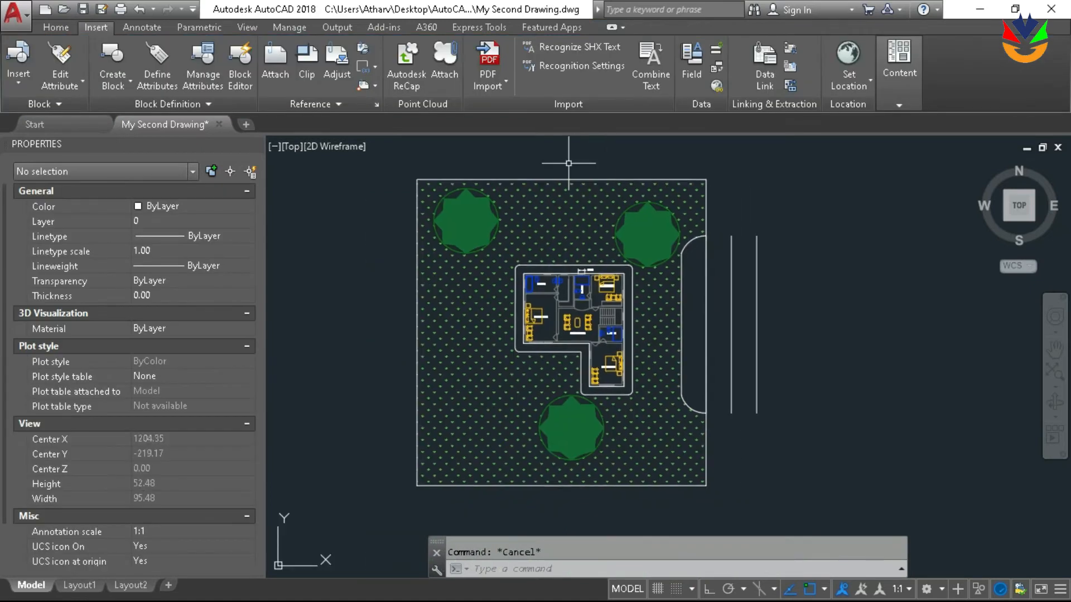
# Move the tree above the house's right side about 1.9 units diagonally up and to the left
pyautogui.scroll(2, 669, 234)
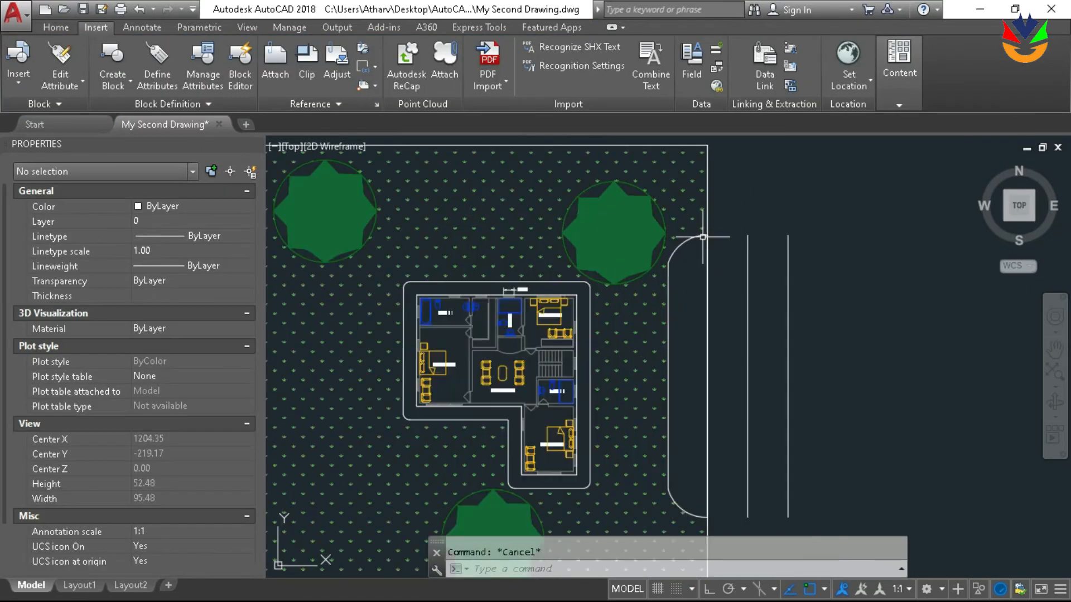
pyautogui.click(629, 211)
pyautogui.write('m')
pyautogui.press('Return')
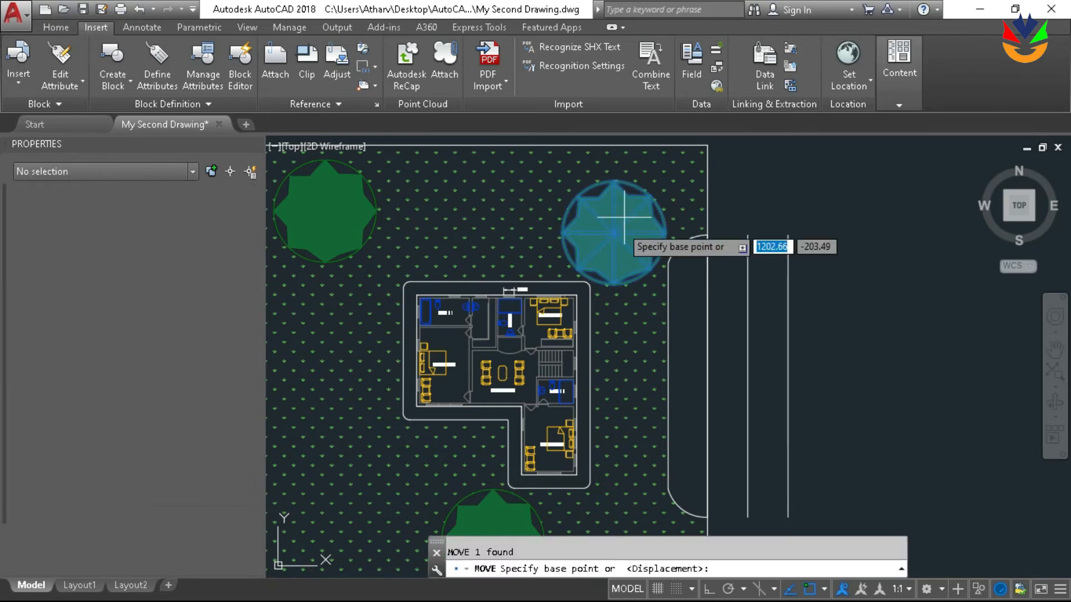
pyautogui.click(615, 235)
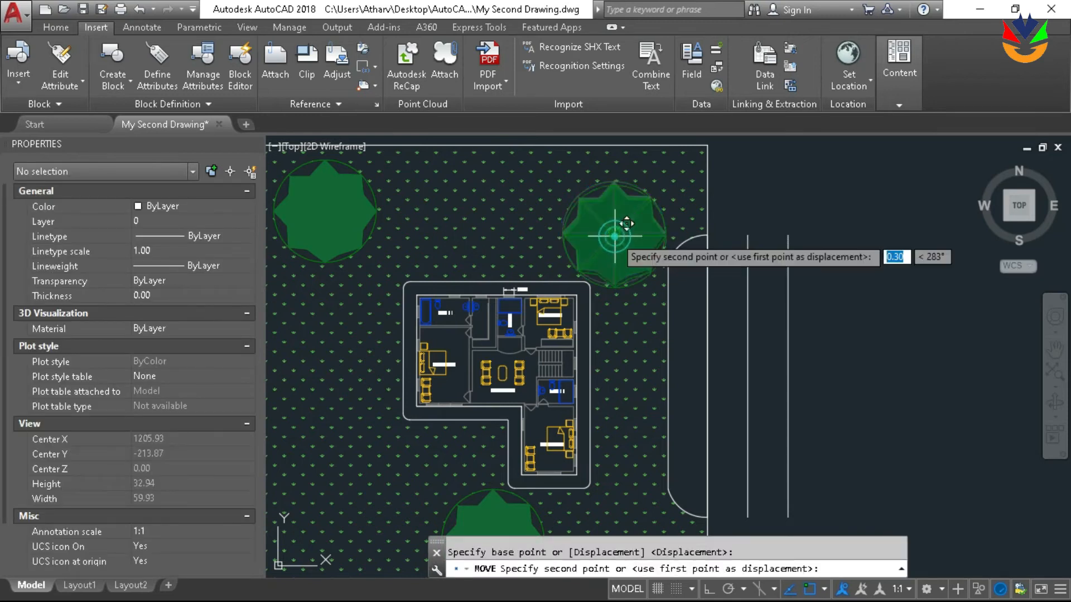
pyautogui.click(596, 215)
pyautogui.scroll(-3, 638, 207)
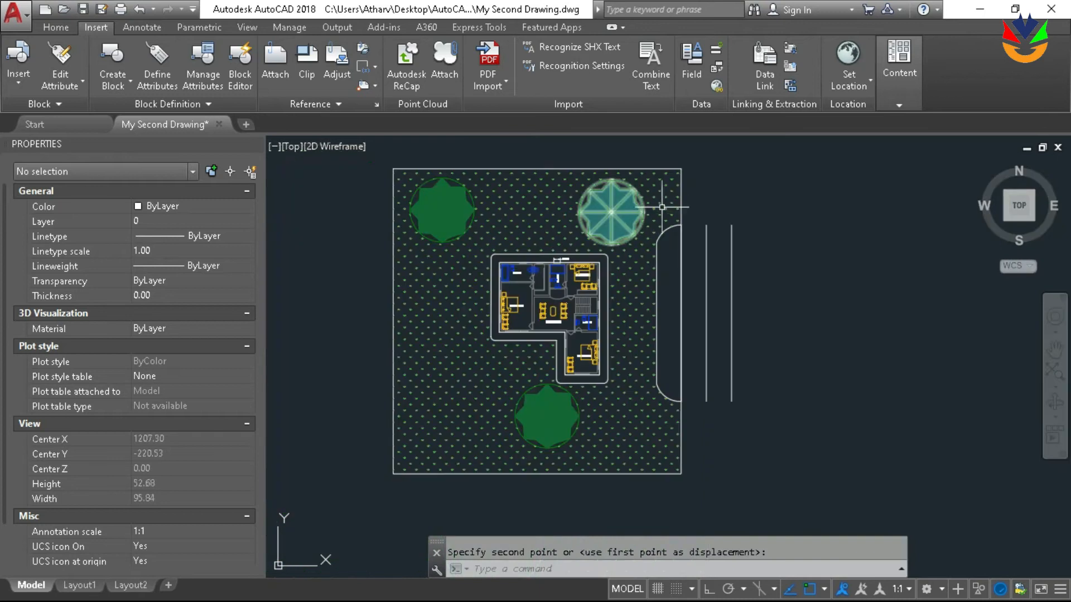
# Offset the rounded driveway line toward the house by the picked distance of about 5.85 between that line and the house's outer outline
pyautogui.scroll(2, 641, 215)
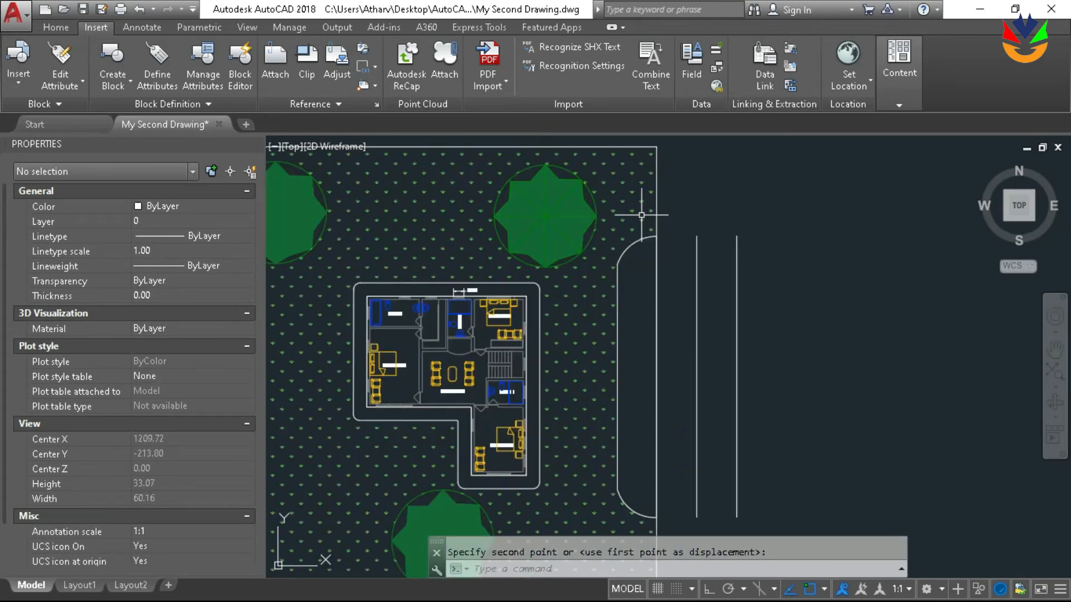
pyautogui.moveTo(582, 240); pyautogui.dragTo(583, 191, button='middle')
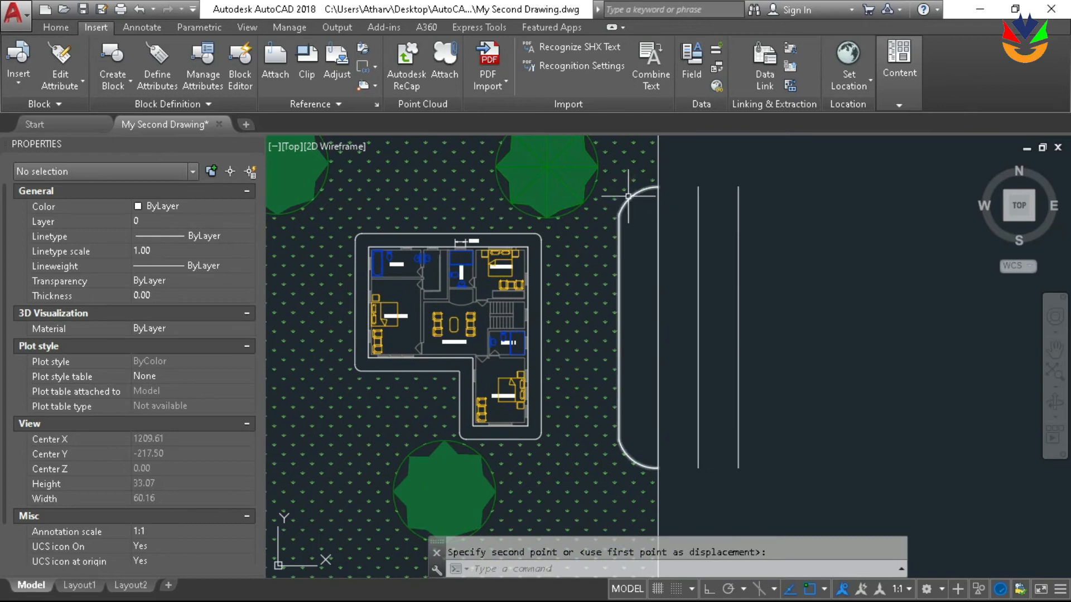
pyautogui.press('Escape')
pyautogui.write('o')
pyautogui.press('Return')
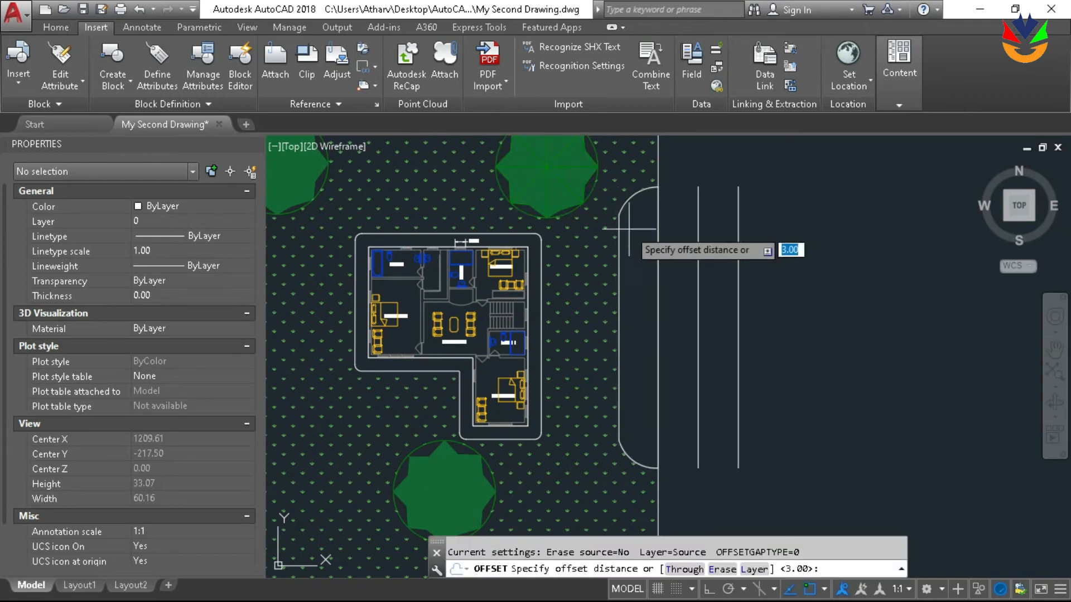
pyautogui.click(619, 229)
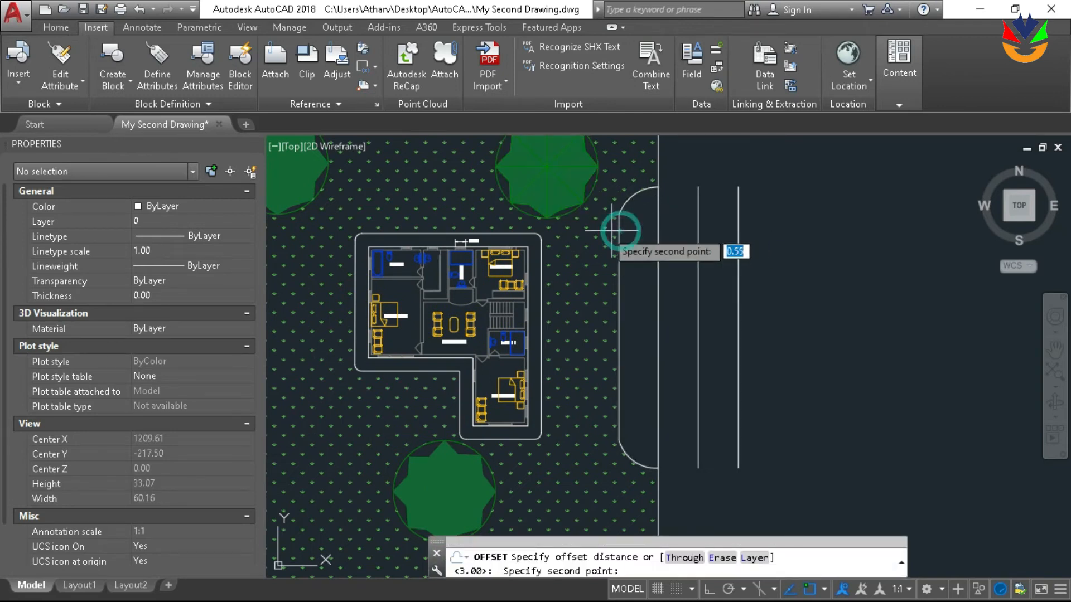
pyautogui.click(539, 240)
pyautogui.click(619, 267)
pyautogui.click(568, 244)
pyautogui.scroll(-4, 564, 241)
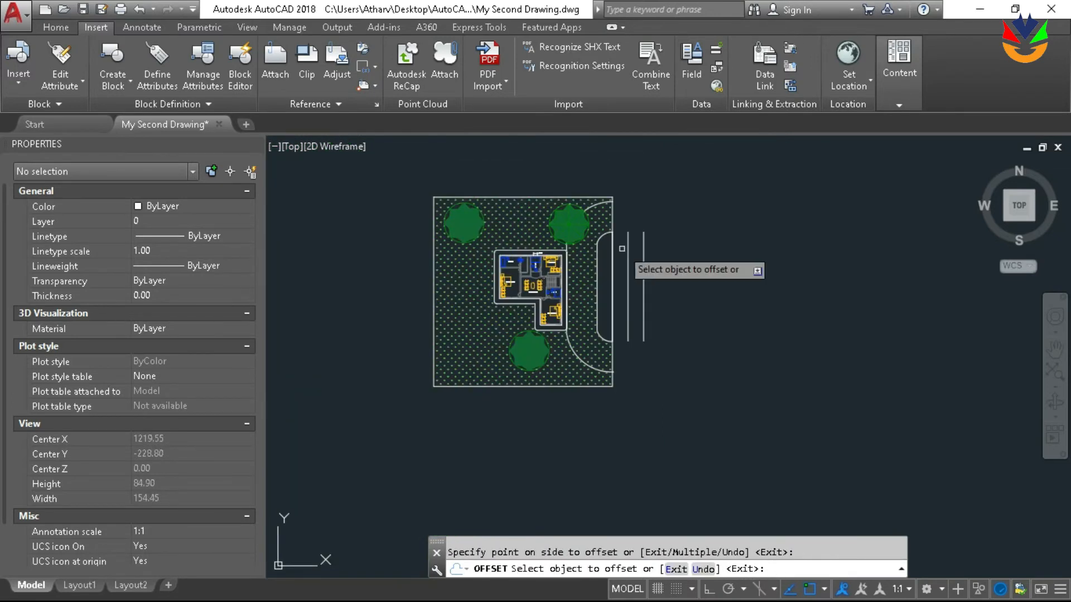
pyautogui.press('Escape')
# Move the tree overlapping the new driveway curve about 3 units left and slightly up
pyautogui.scroll(3, 568, 223)
pyautogui.click(568, 220)
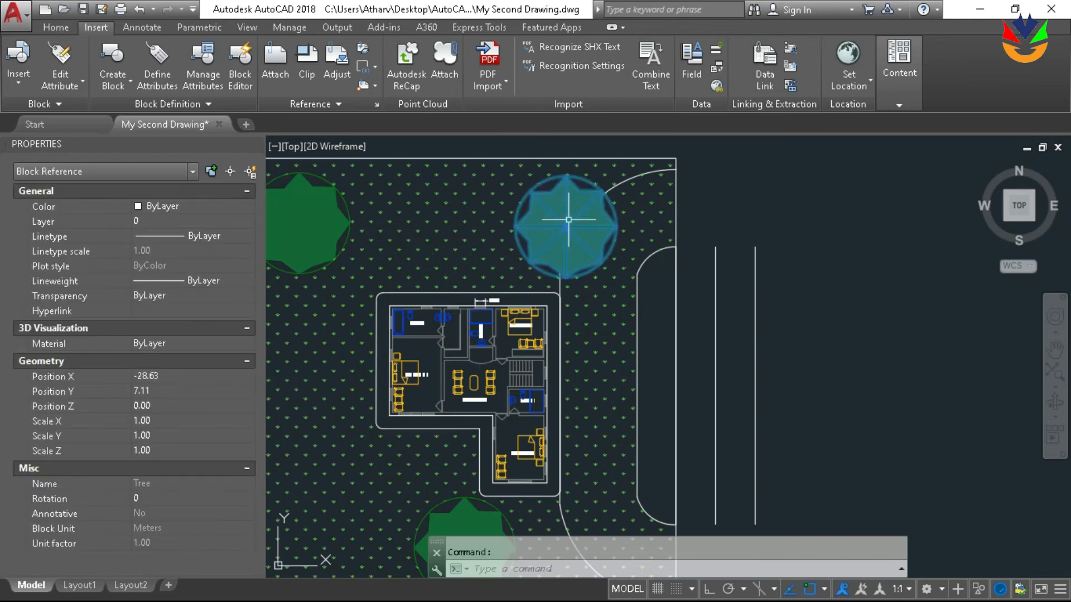
pyautogui.write('m')
pyautogui.press('Return')
pyautogui.click(568, 222)
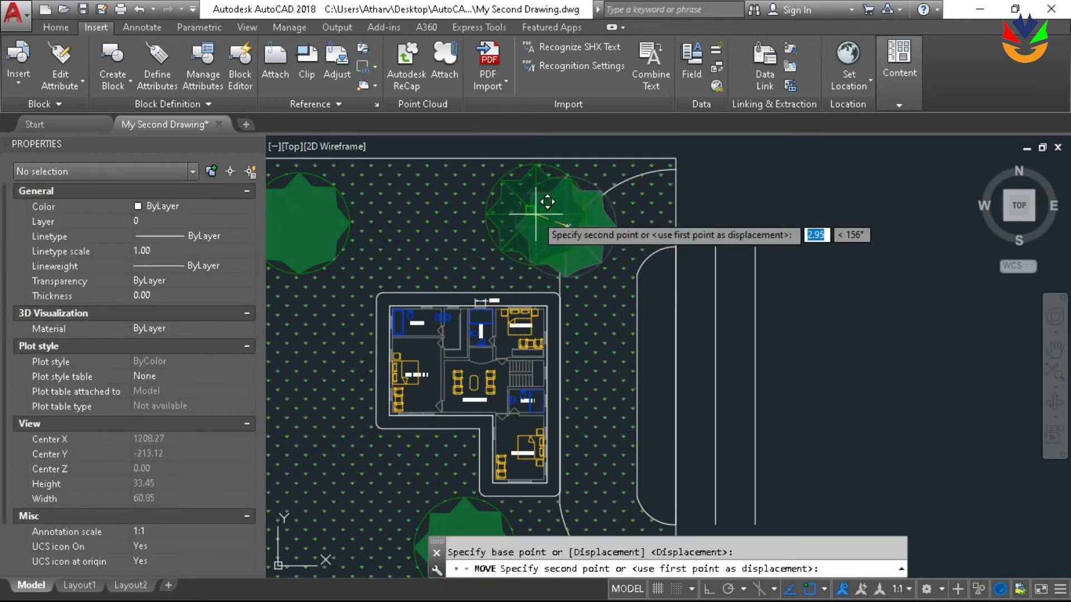
pyautogui.scroll(-2, 647, 221)
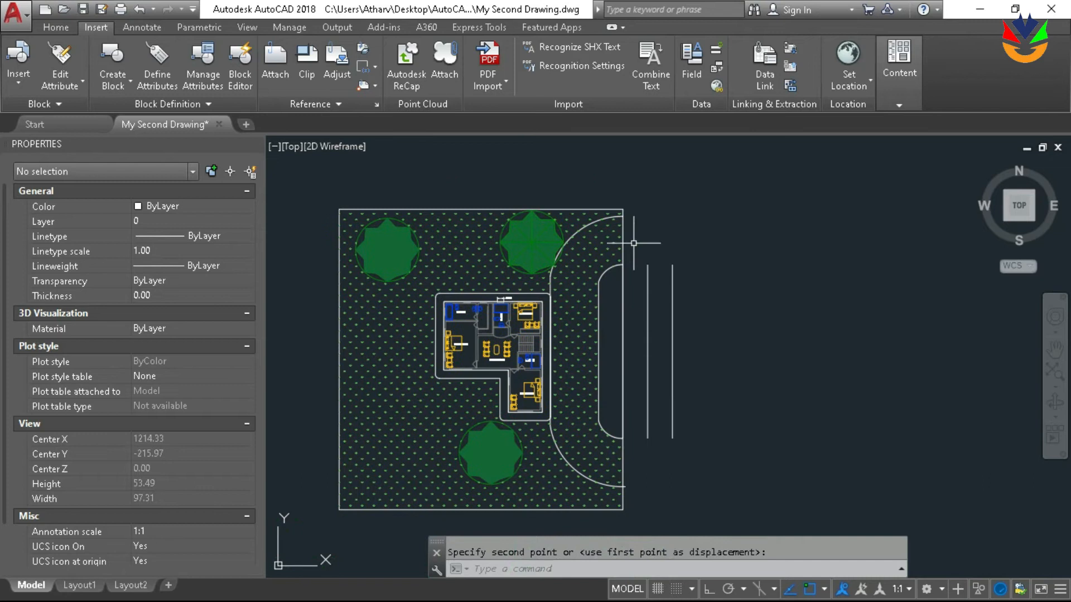
pyautogui.press('Escape')
# Delete the grass hatch that covers the plot and the driveway area
pyautogui.scroll(2, 601, 247)
pyautogui.click(614, 236)
pyautogui.click(593, 239)
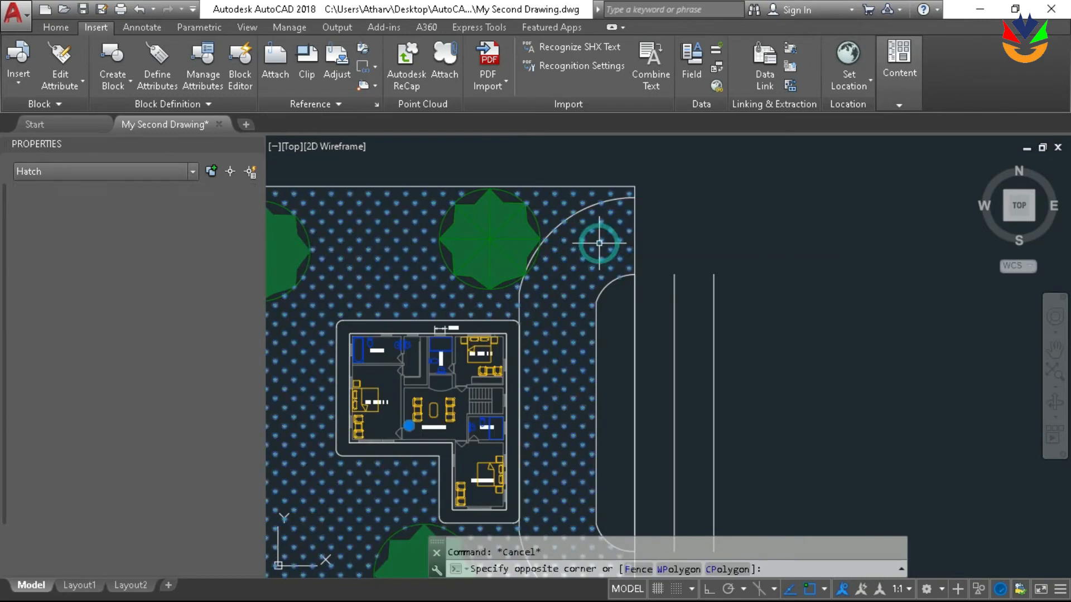
pyautogui.scroll(-3, 593, 240)
pyautogui.moveTo(630, 224); pyautogui.dragTo(644, 223, button='middle')
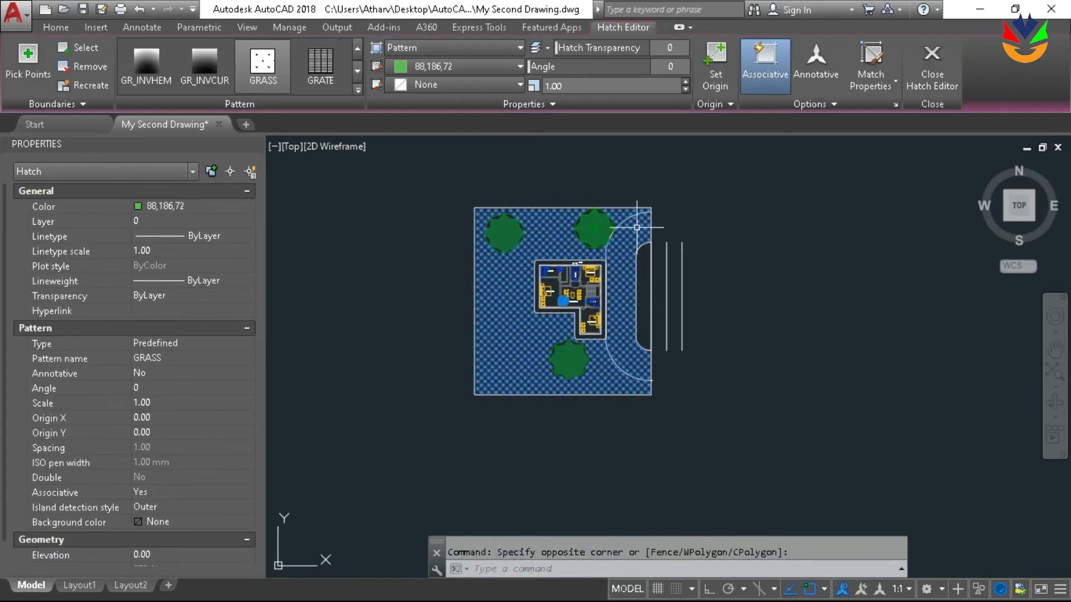
pyautogui.scroll(2, 637, 228)
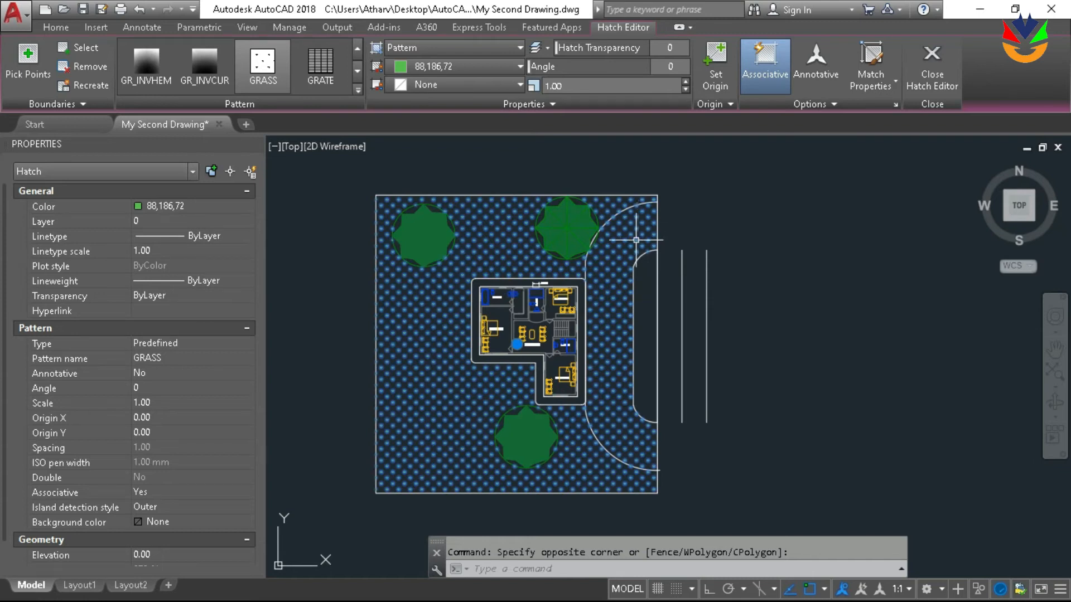
pyautogui.press('Delete')
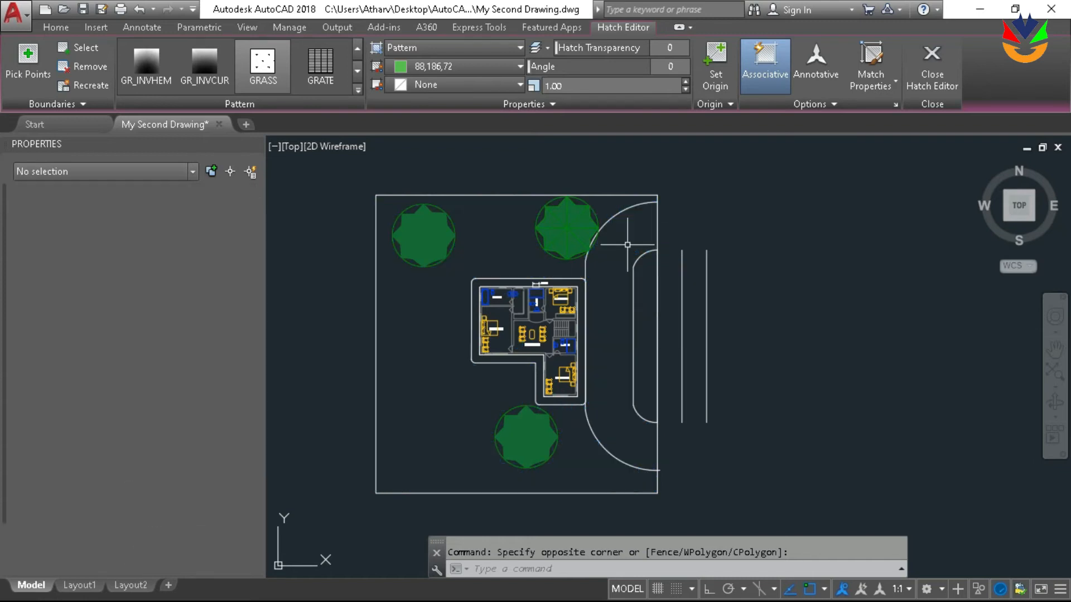
# Hatch the plot area around the house, outside the outer driveway curve, with the GRASS pattern in 88,186,72 at scale 1.00
pyautogui.press('Return')
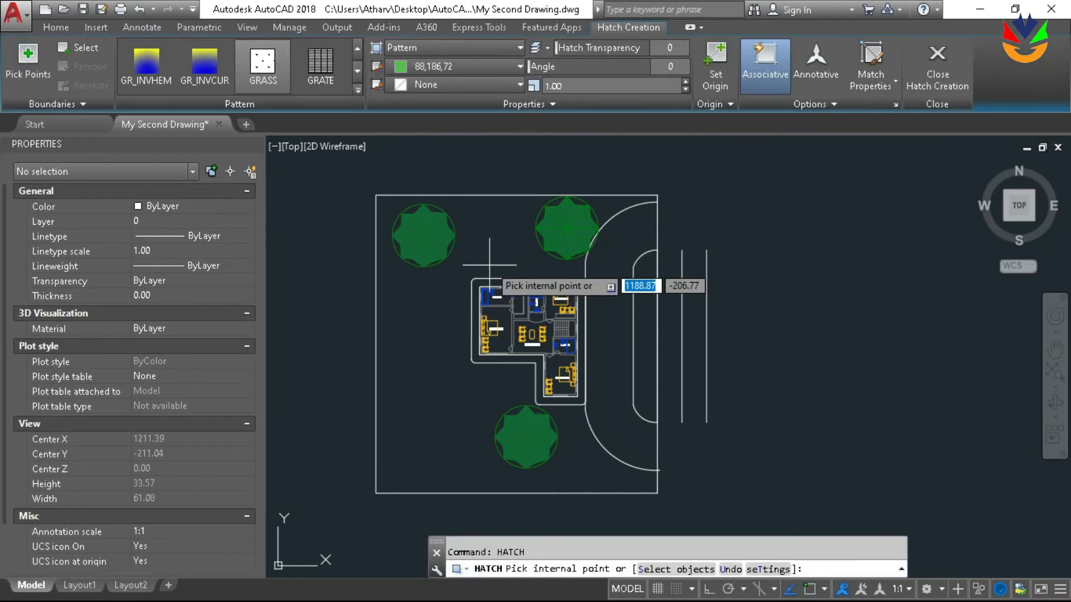
pyautogui.click(508, 238)
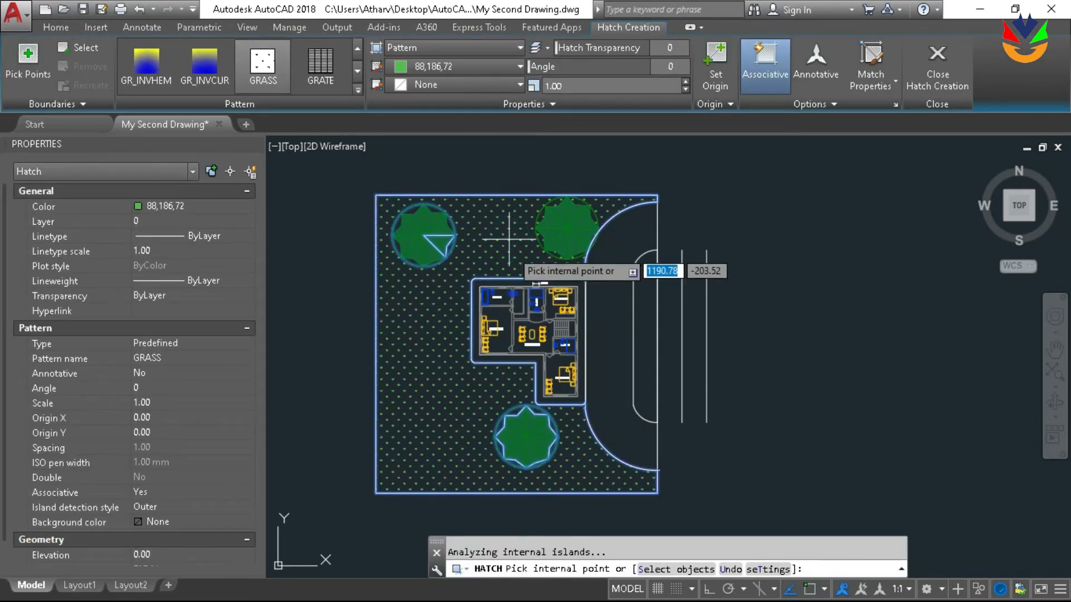
pyautogui.press('Return')
pyautogui.scroll(2, 544, 275)
pyautogui.moveTo(561, 266); pyautogui.dragTo(589, 239, button='middle')
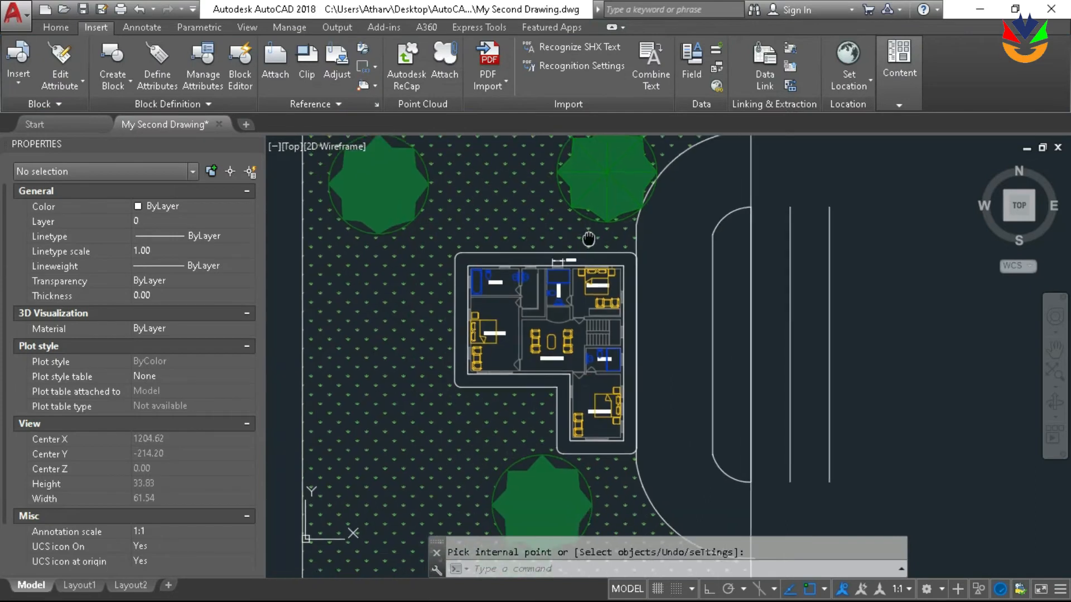
pyautogui.scroll(-2, 588, 246)
pyautogui.press('Escape')
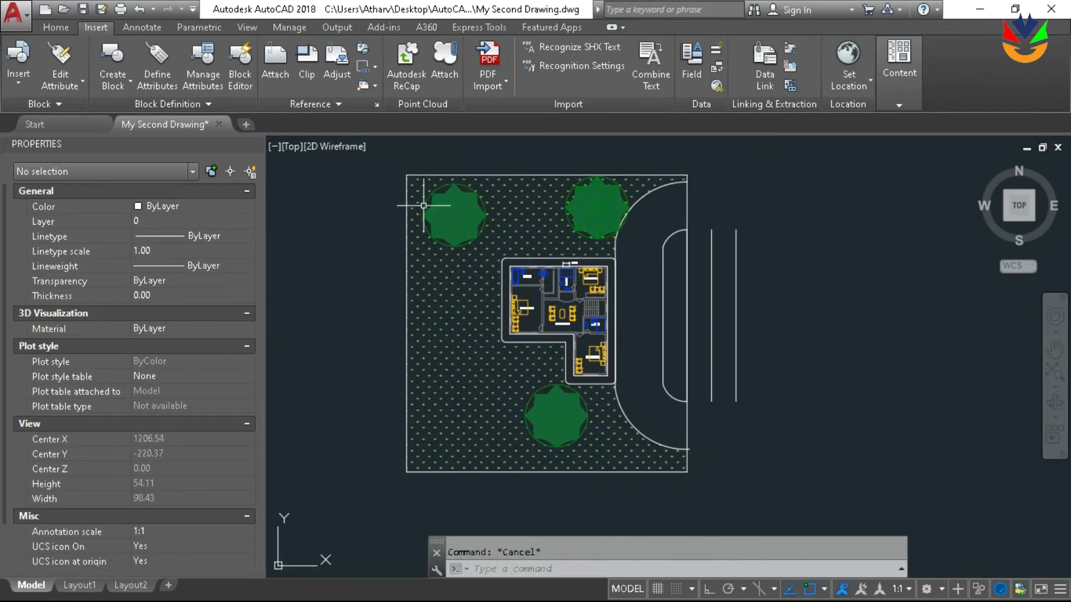
# Start a hatch in the band between the house walls and its outer outline, using the GRAVEL pattern
pyautogui.write('ha')
pyautogui.press('Return')
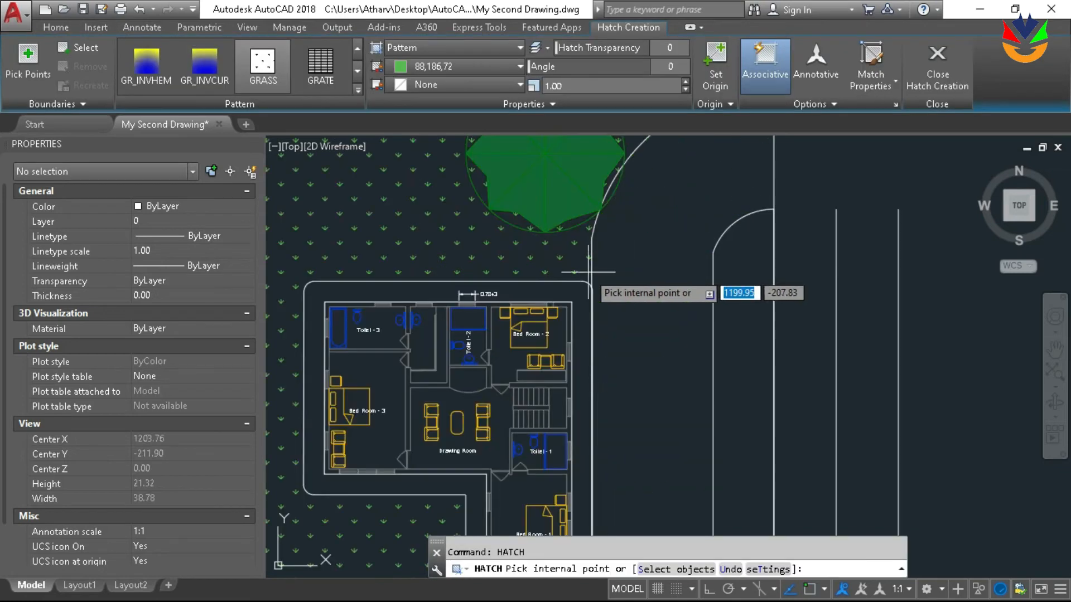
pyautogui.scroll(4, 630, 242)
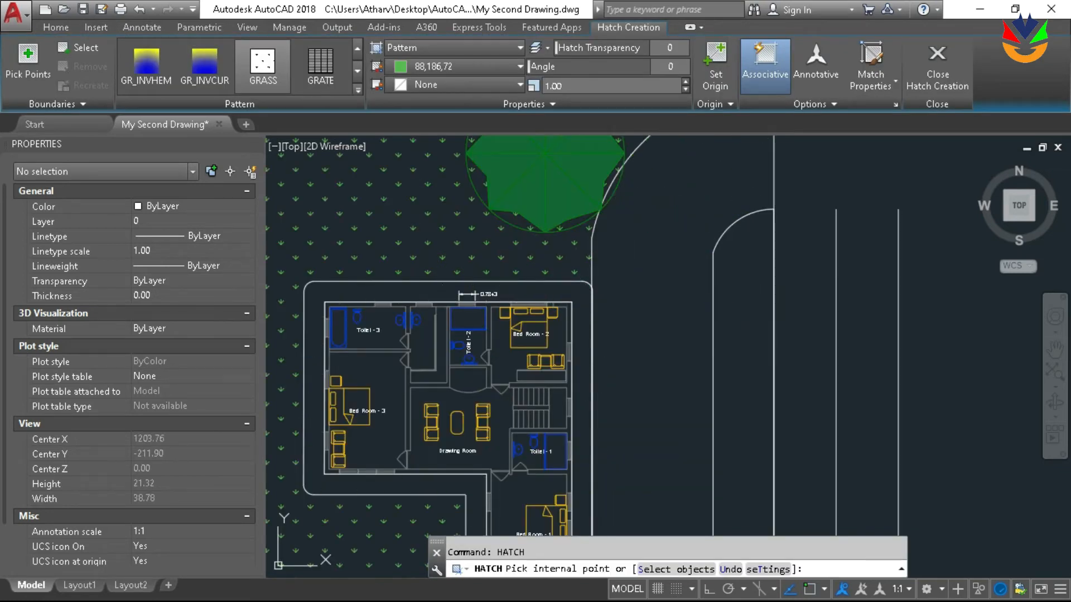
pyautogui.click(565, 290)
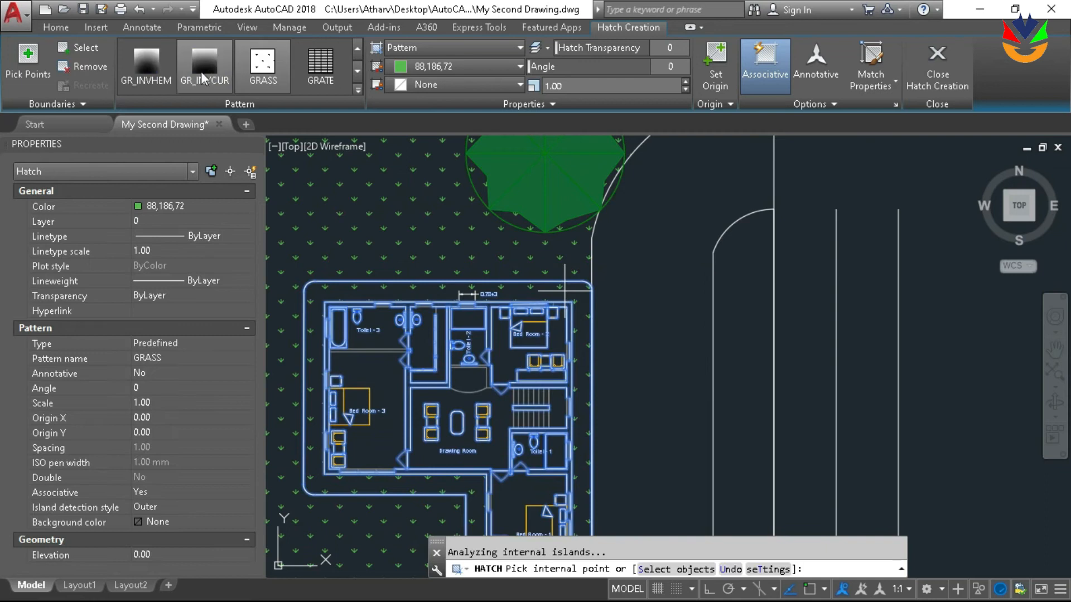
pyautogui.click(264, 67)
pyautogui.scroll(3, 284, 72)
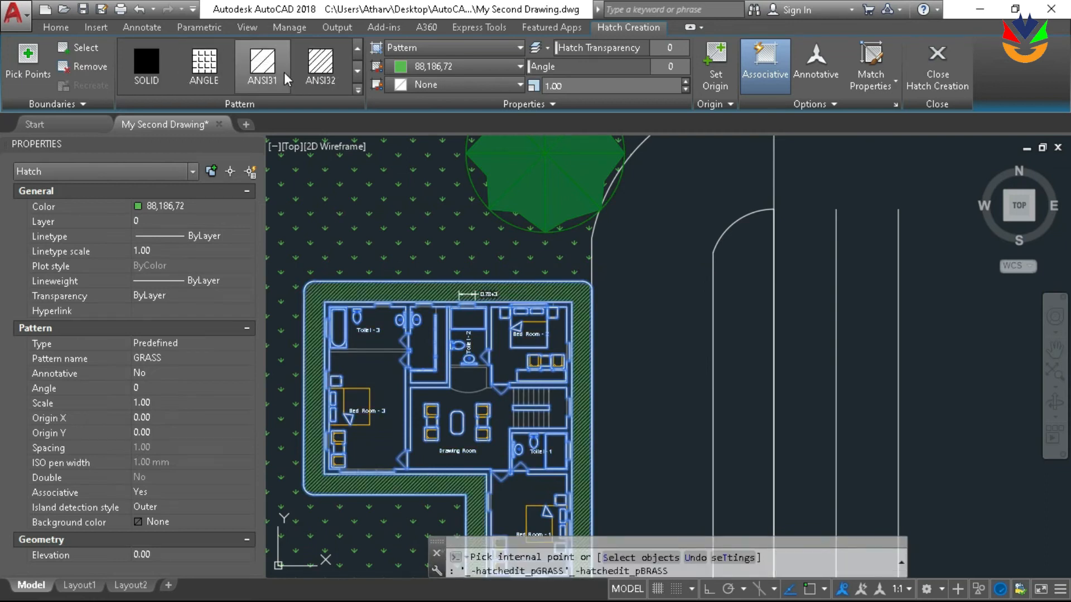
pyautogui.scroll(-4, 287, 76)
pyautogui.scroll(2, 291, 78)
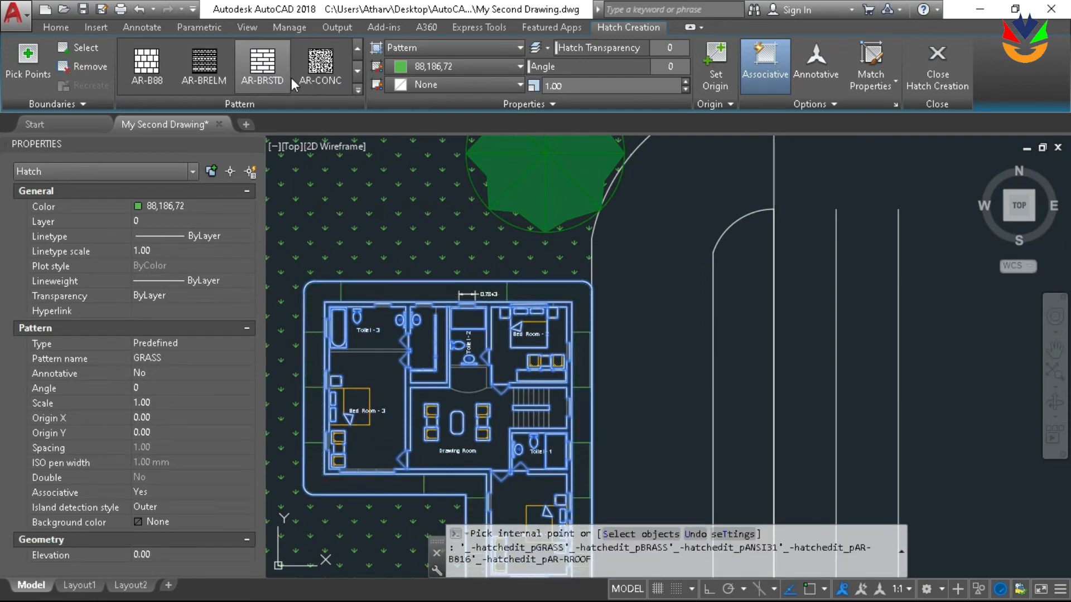
pyautogui.scroll(-3, 291, 79)
pyautogui.scroll(-4, 291, 78)
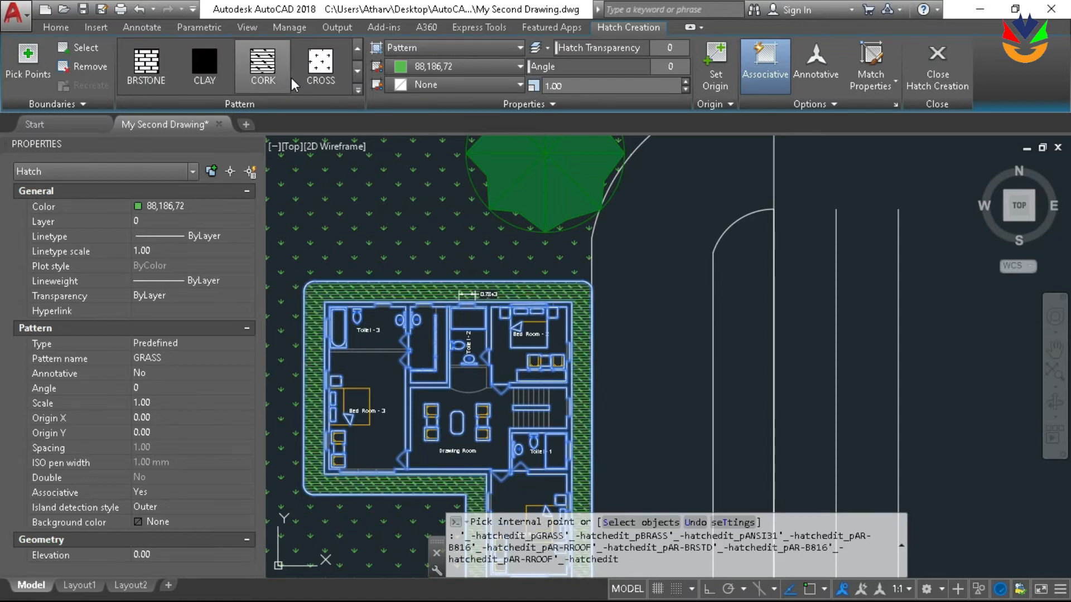
pyautogui.scroll(-2, 291, 78)
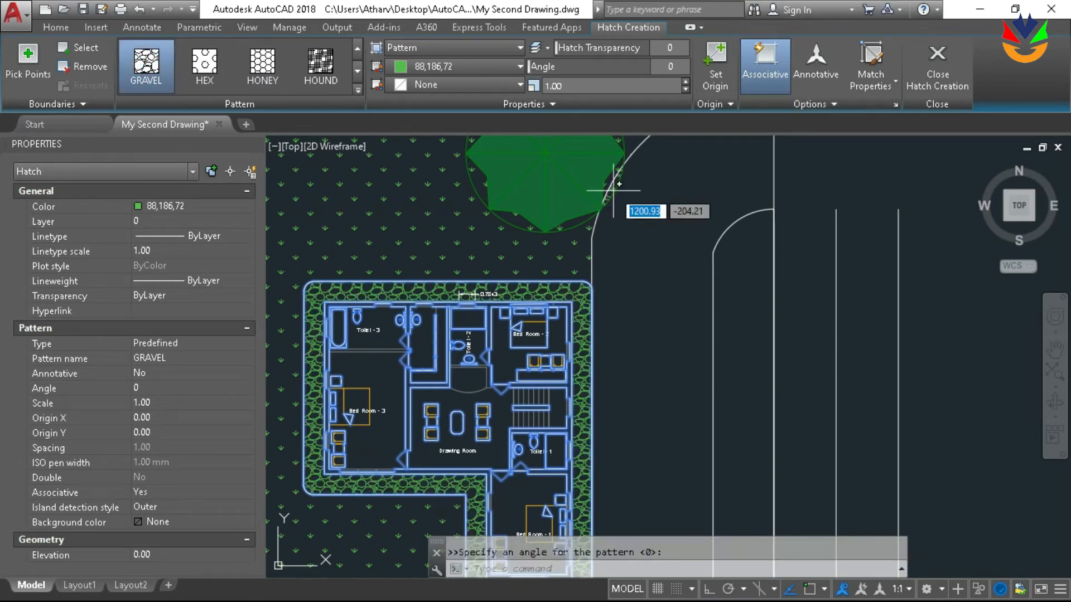
# Set the scale of the gravel hatch around the house to 0.50
pyautogui.click(685, 91)
pyautogui.click(685, 91)
pyautogui.click(685, 91)
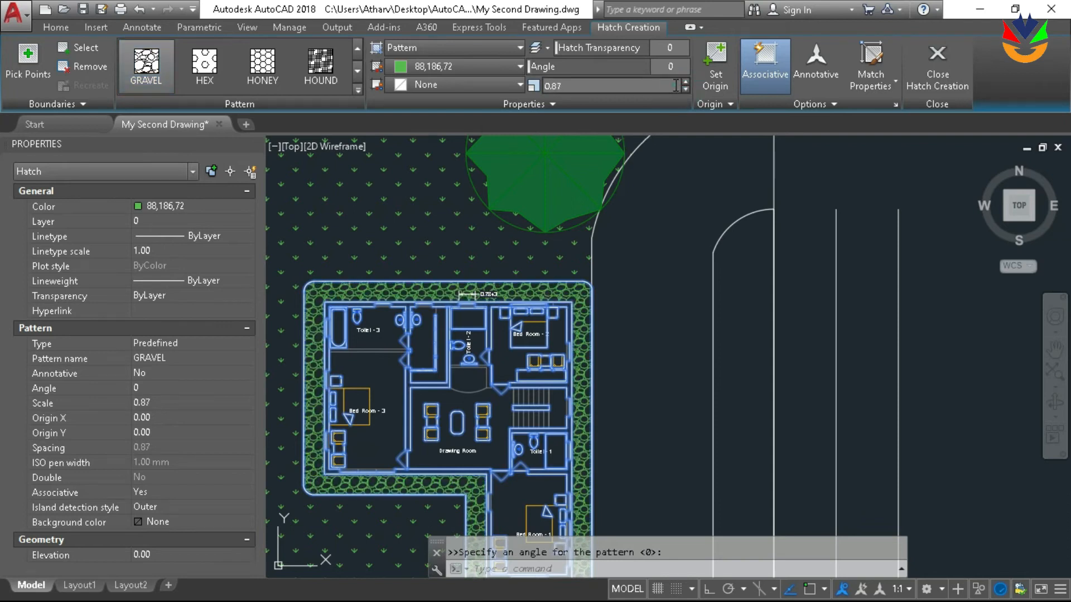
pyautogui.click(686, 90)
pyautogui.click(686, 90)
pyautogui.click(686, 89)
pyautogui.click(686, 89)
pyautogui.click(686, 90)
pyautogui.write('0.')
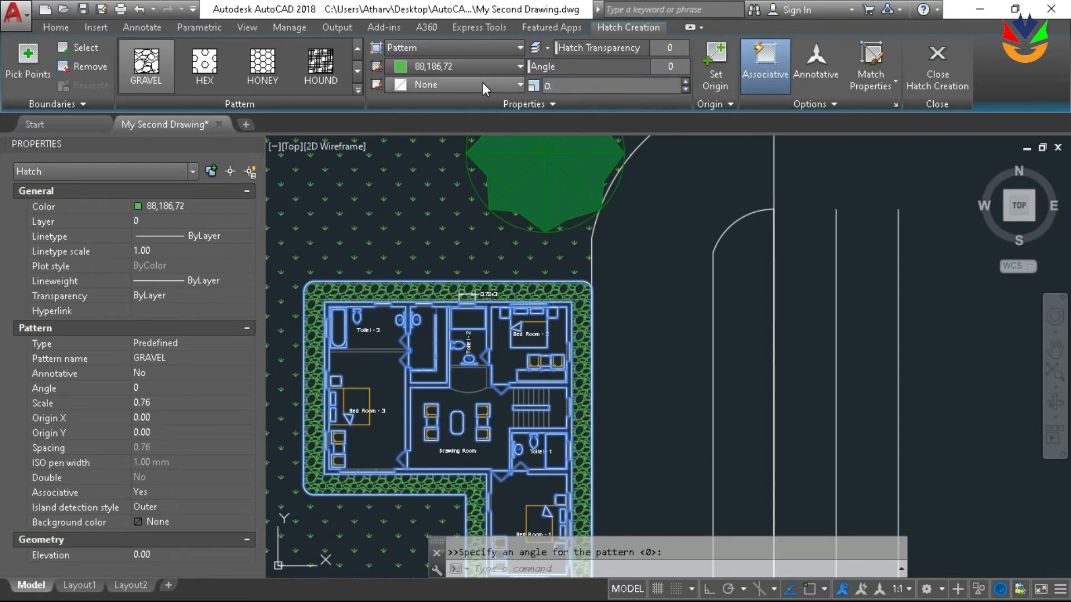
pyautogui.press('Return')
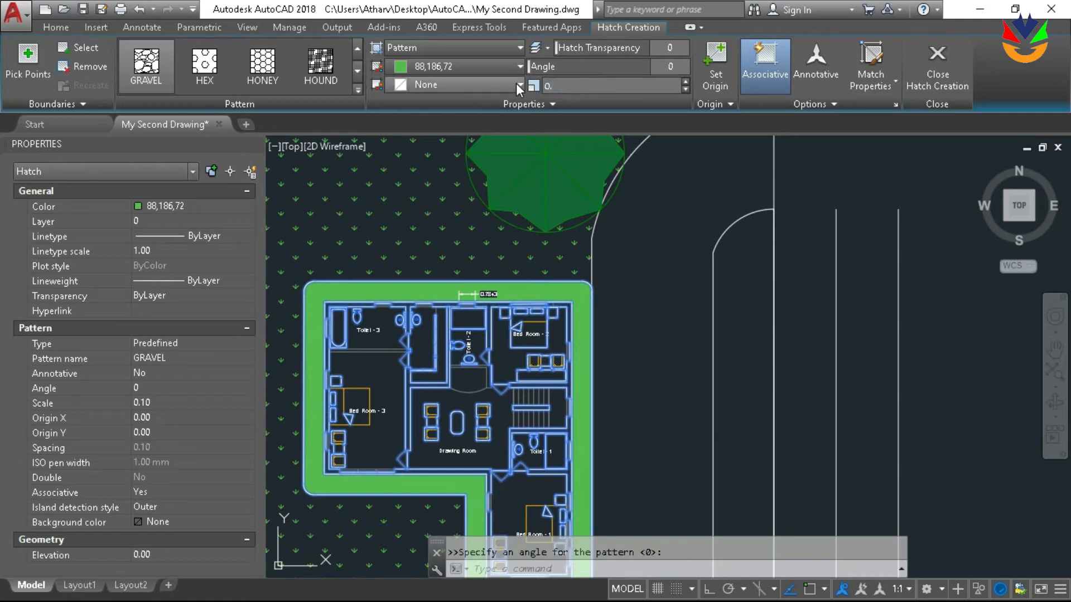
pyautogui.press('Return')
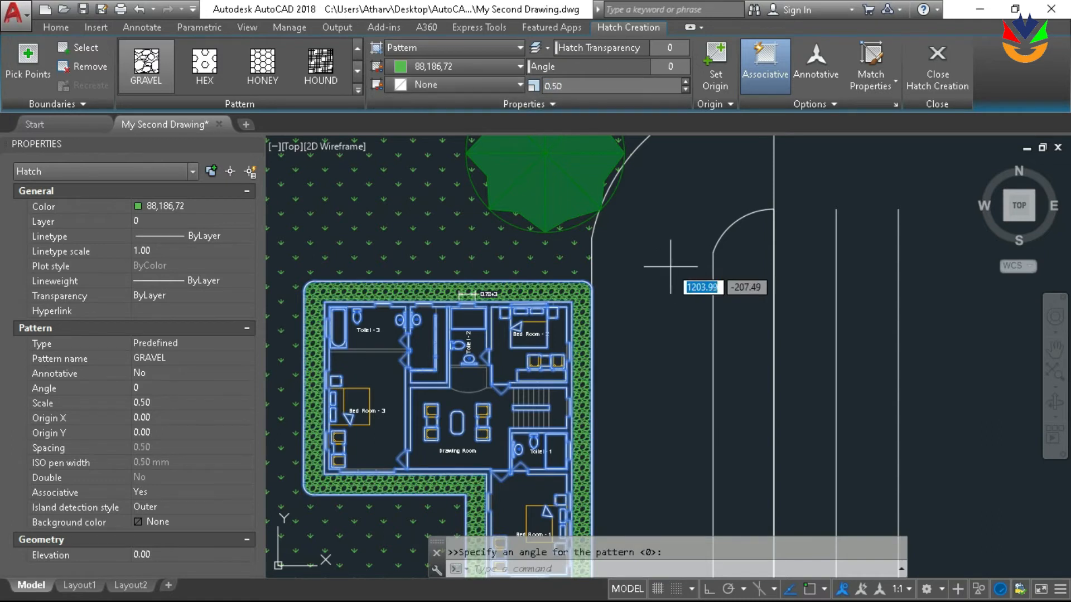
# Try to add the driveway area beside the house to the gravel hatch, and undo that addition
pyautogui.click(617, 204)
pyautogui.click(620, 207)
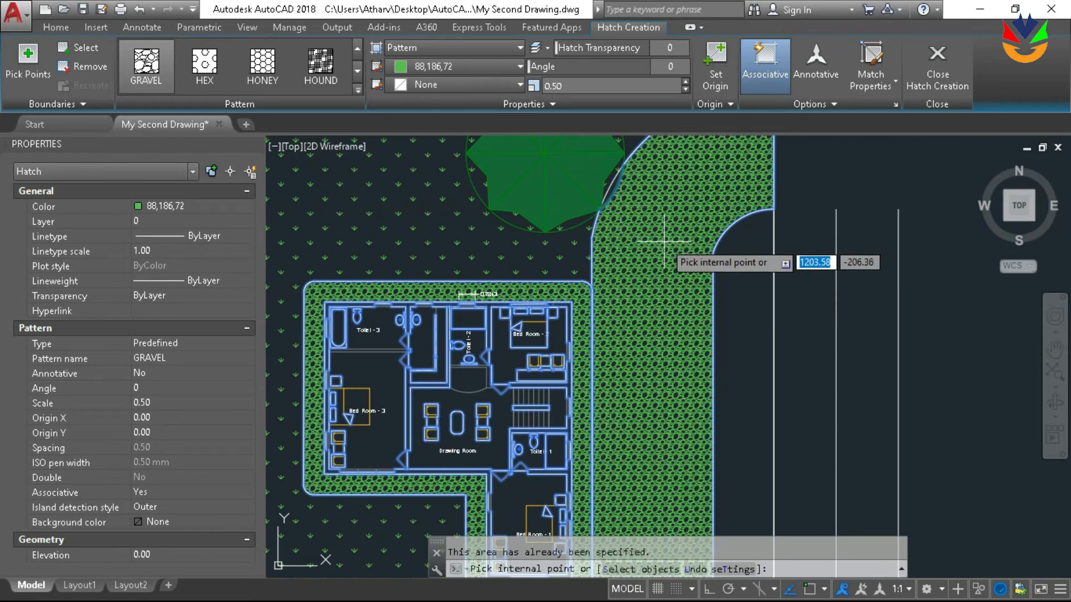
pyautogui.hotkey('ctrl', 'z')
pyautogui.hotkey('ctrl', 'z')
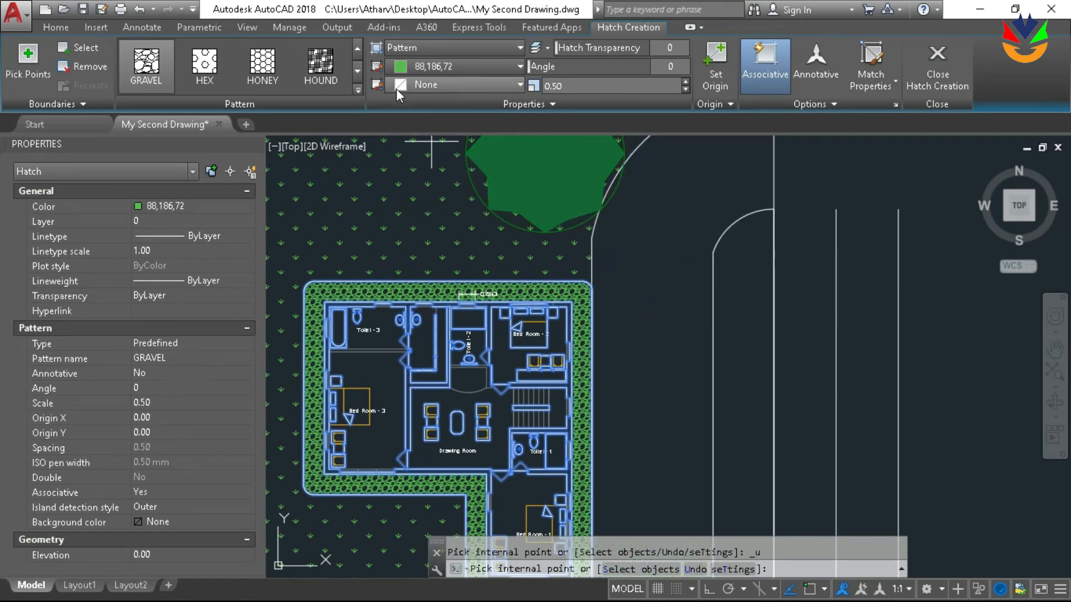
# Set the gravel hatch color to 237,238,153 and finish the hatch around the house
pyautogui.click(478, 65)
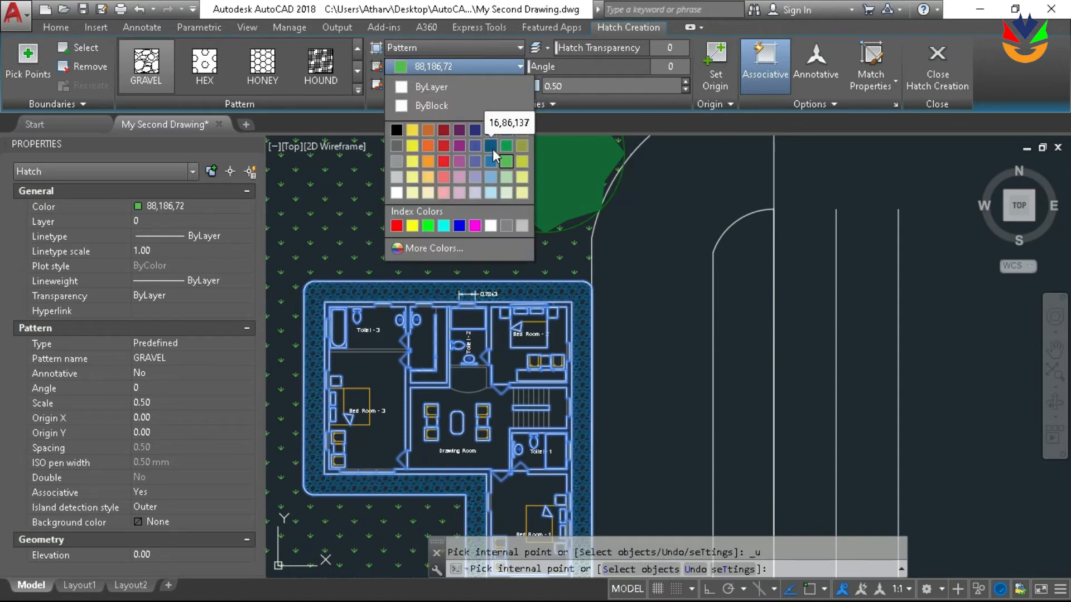
pyautogui.click(523, 192)
pyautogui.press('Return')
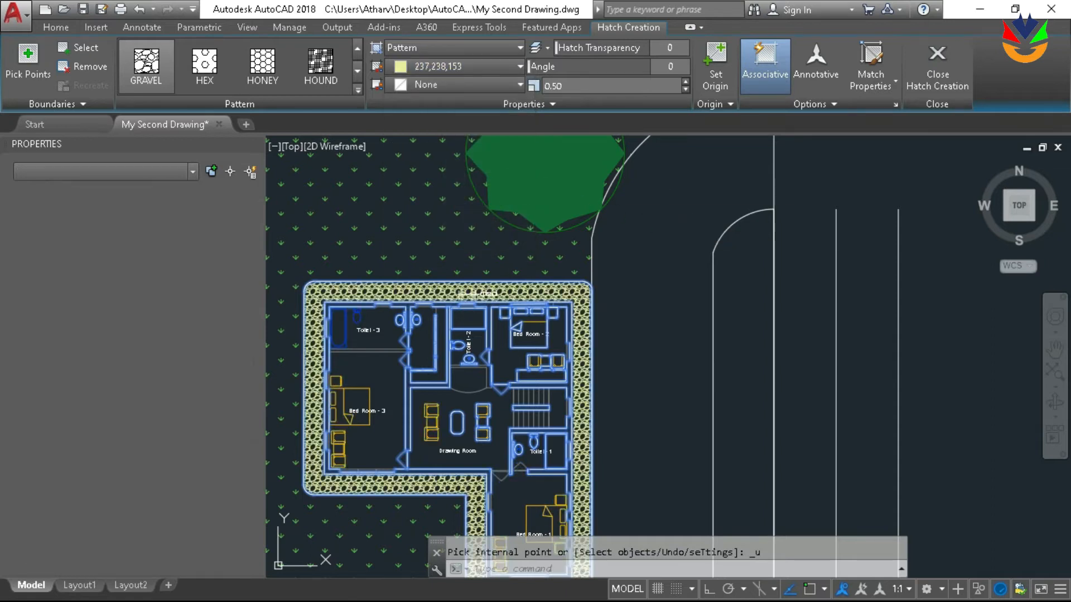
pyautogui.scroll(-3, 642, 212)
pyautogui.press('Escape')
pyautogui.scroll(-2, 642, 212)
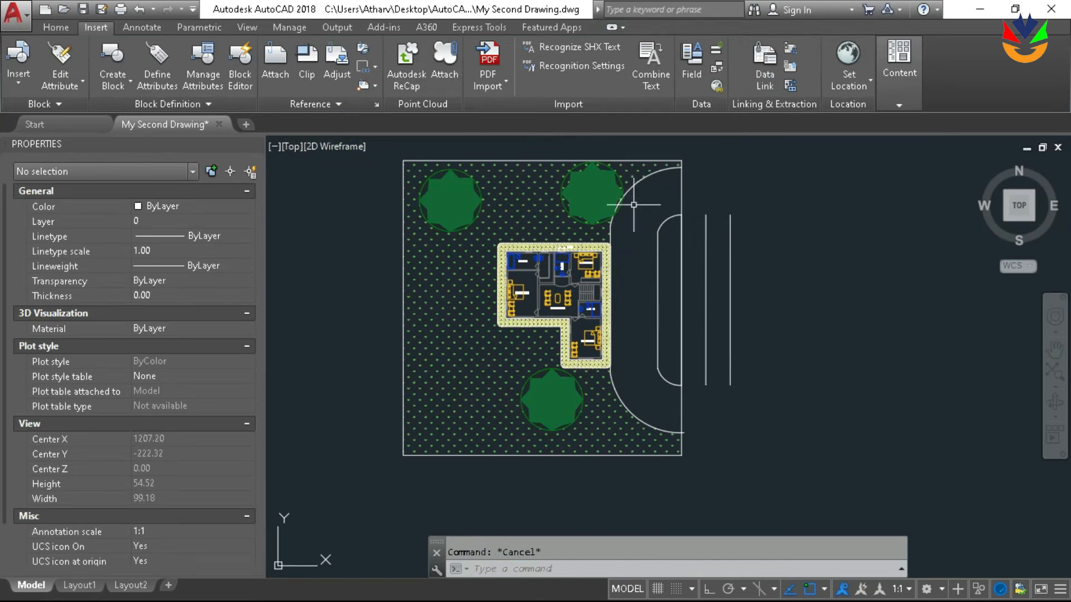
# Hatch the rounded strip between the inner driveway line and the plot boundary, keeping the current gravel settings
pyautogui.scroll(2, 633, 205)
pyautogui.scroll(-2, 636, 210)
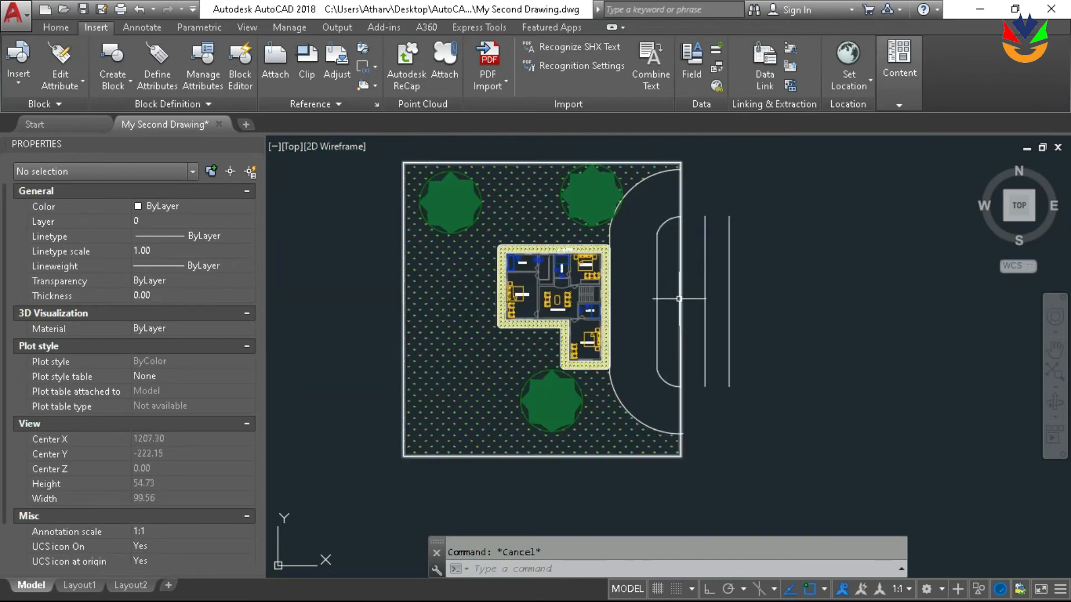
pyautogui.write('ha')
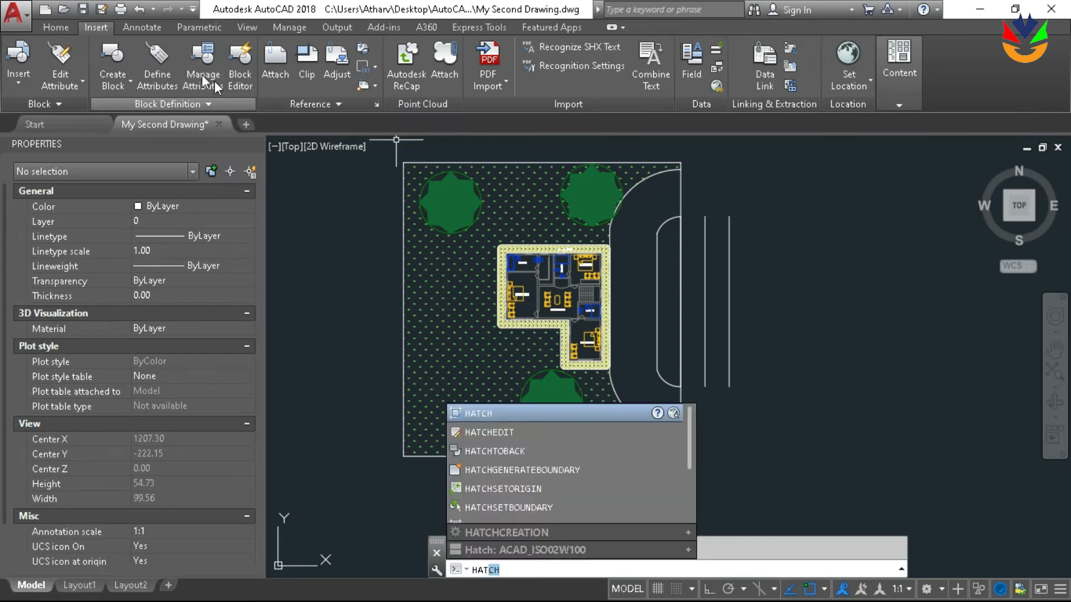
pyautogui.press('Escape')
pyautogui.write('hat')
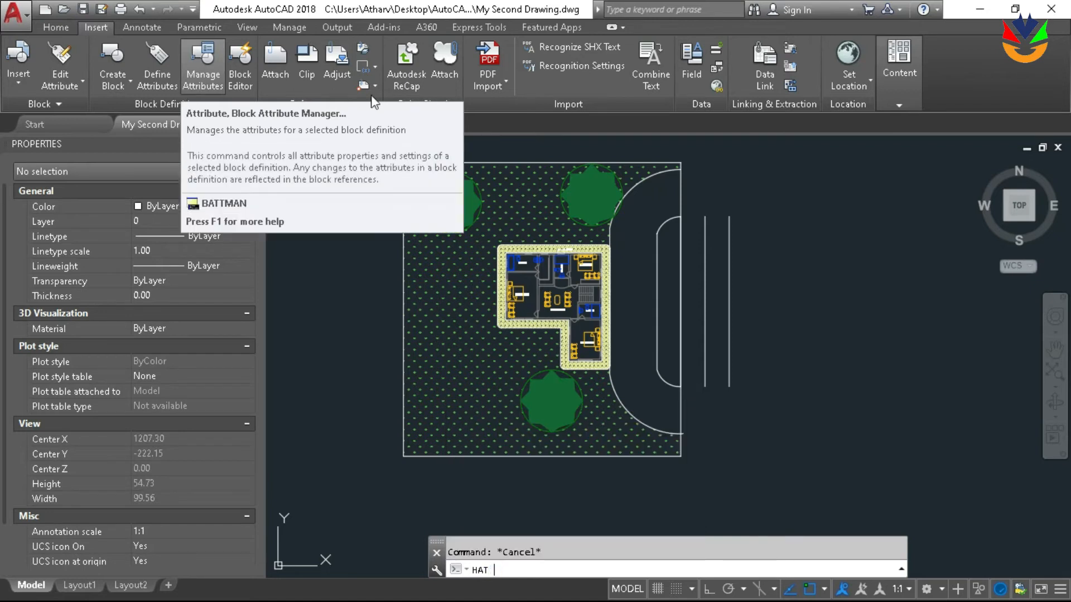
pyautogui.press('Return')
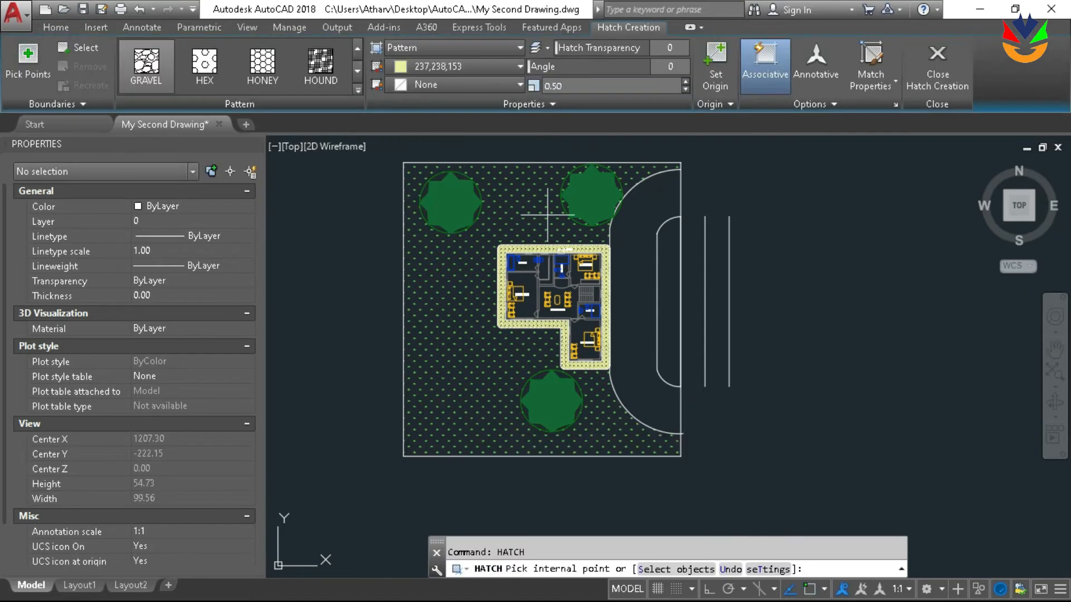
pyautogui.click(665, 253)
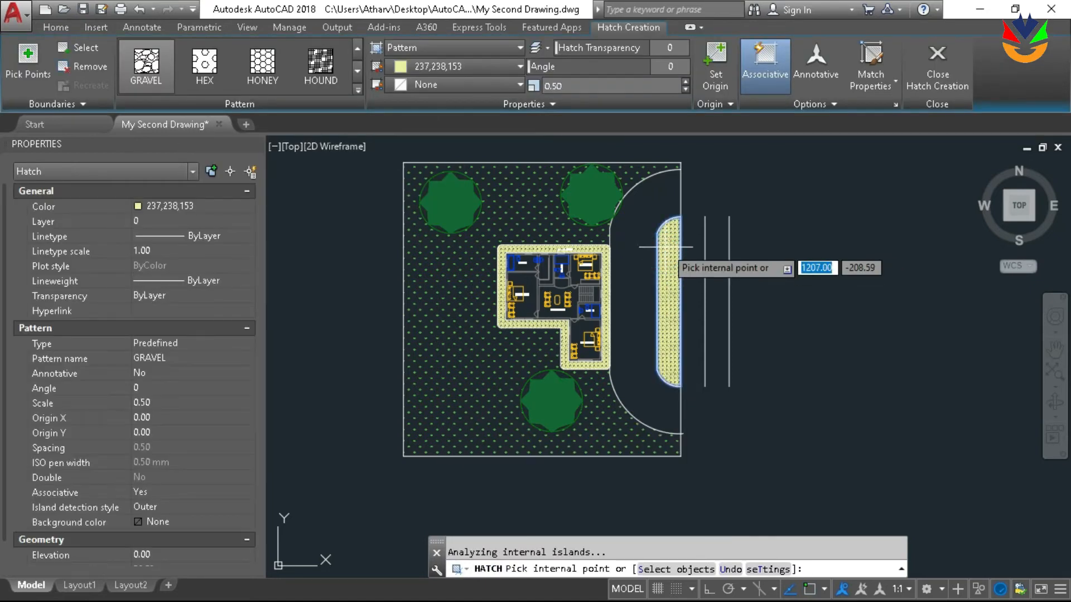
pyautogui.press('Escape')
# Match the properties of the plot's grass hatch onto the gravel hatch in the rounded strip beside the driveway
pyautogui.scroll(2, 615, 226)
pyautogui.write('ma')
pyautogui.press('Return')
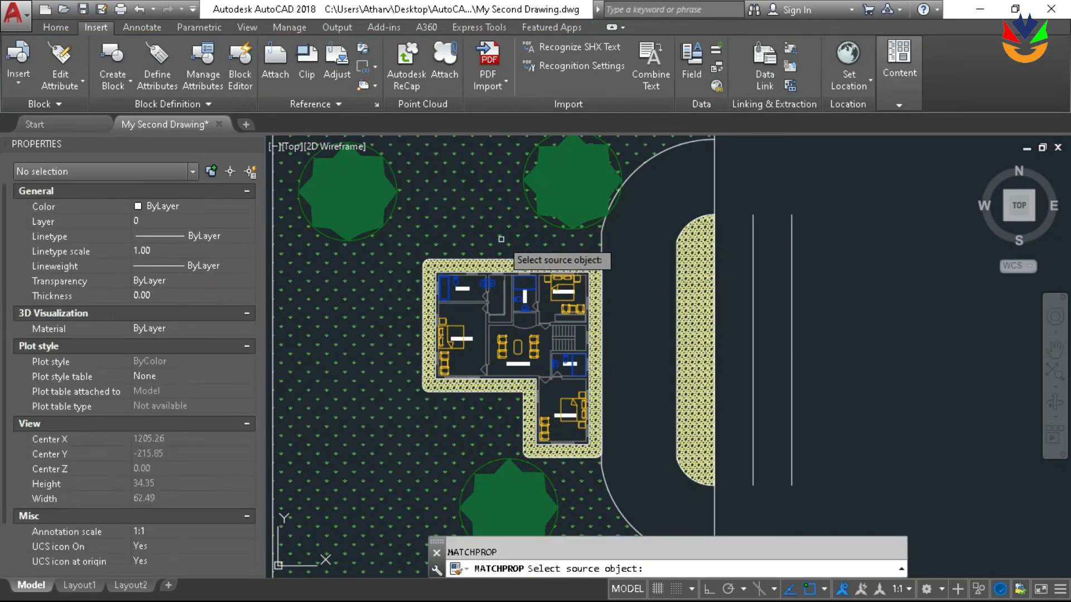
pyautogui.click(502, 236)
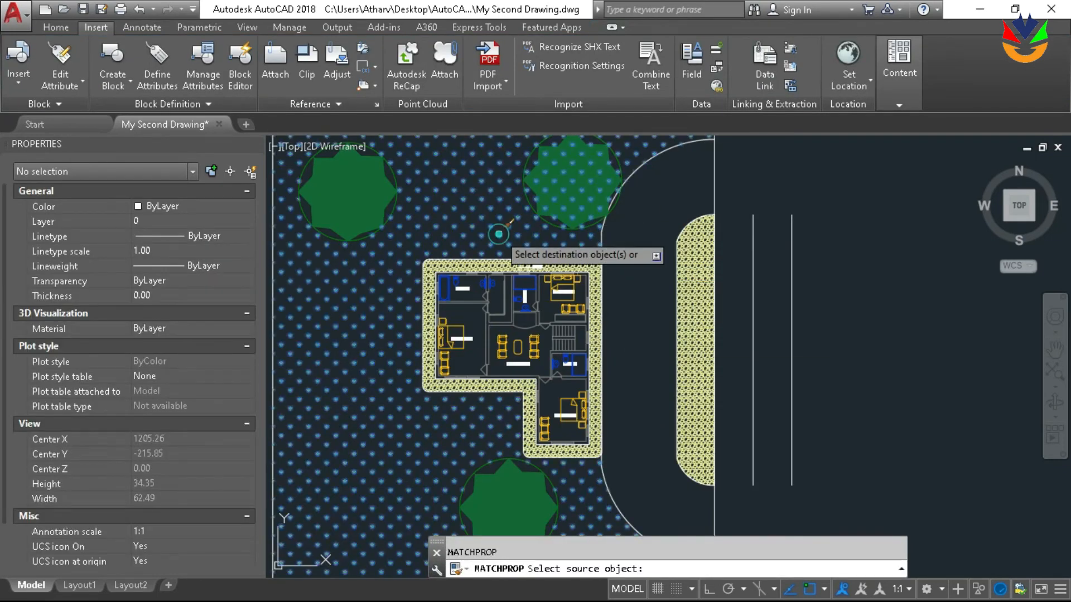
pyautogui.click(699, 267)
pyautogui.press('Return')
pyautogui.scroll(-4, 709, 265)
pyautogui.scroll(5, 655, 229)
pyautogui.scroll(-3, 655, 229)
pyautogui.scroll(3, 655, 229)
pyautogui.scroll(-3, 608, 219)
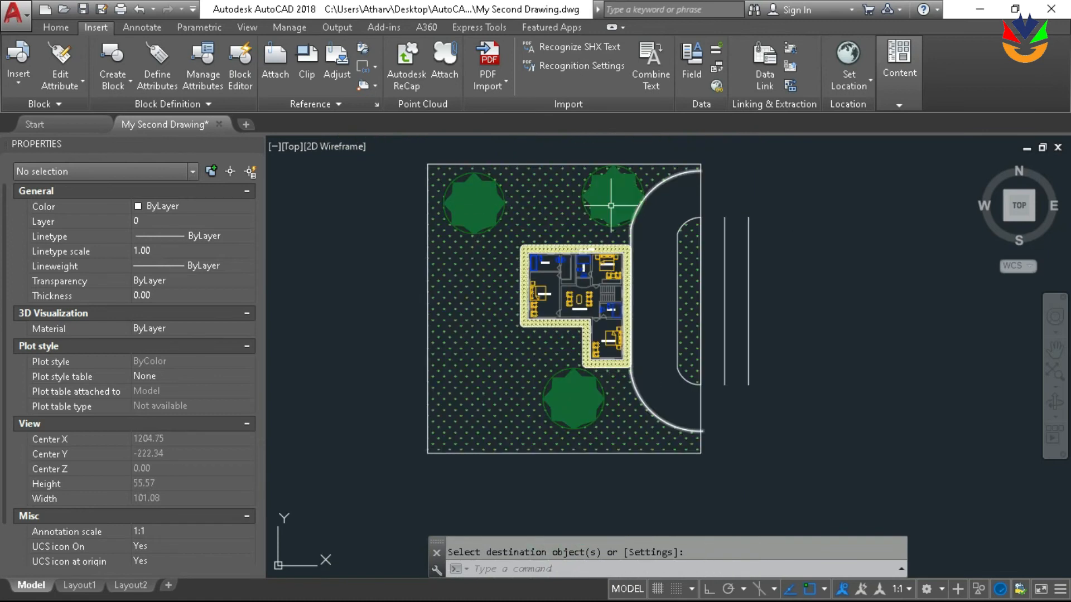
pyautogui.scroll(2, 544, 239)
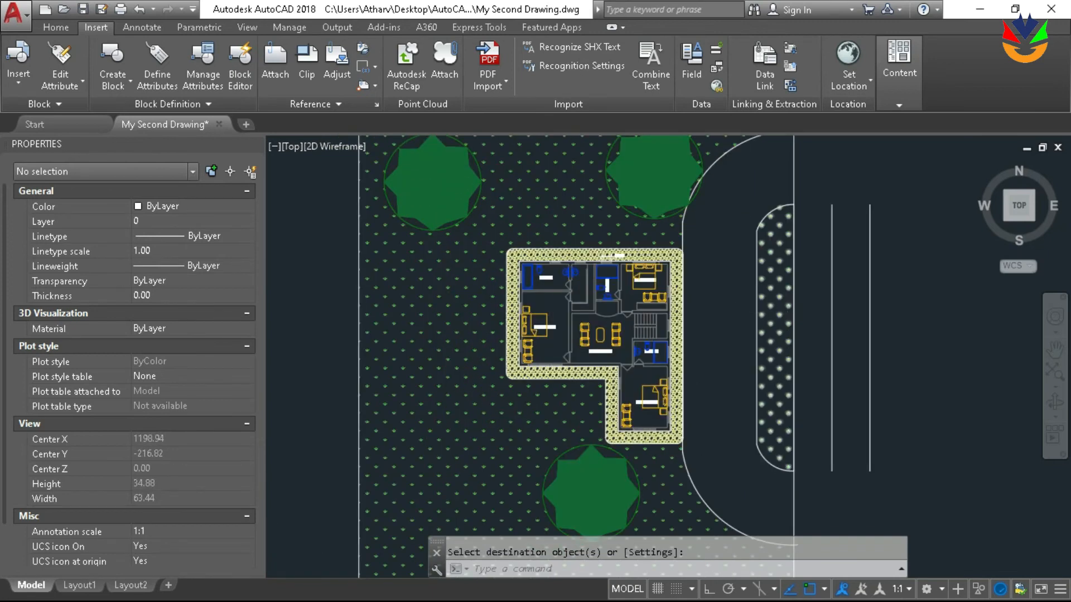
pyautogui.scroll(2, 762, 316)
pyautogui.scroll(-2, 644, 251)
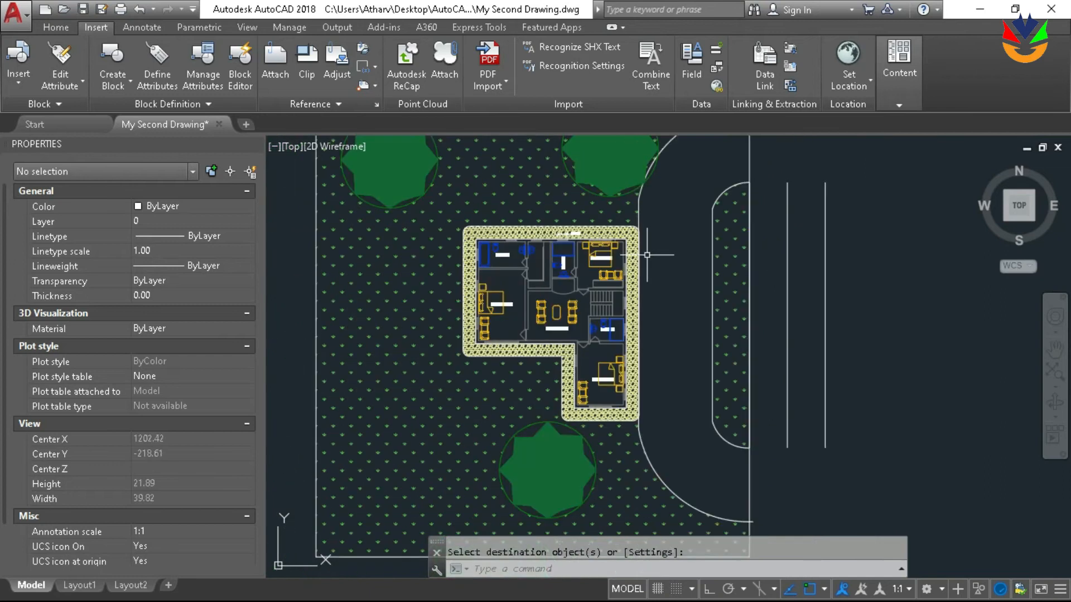
pyautogui.scroll(4, 647, 245)
pyautogui.scroll(-6, 650, 282)
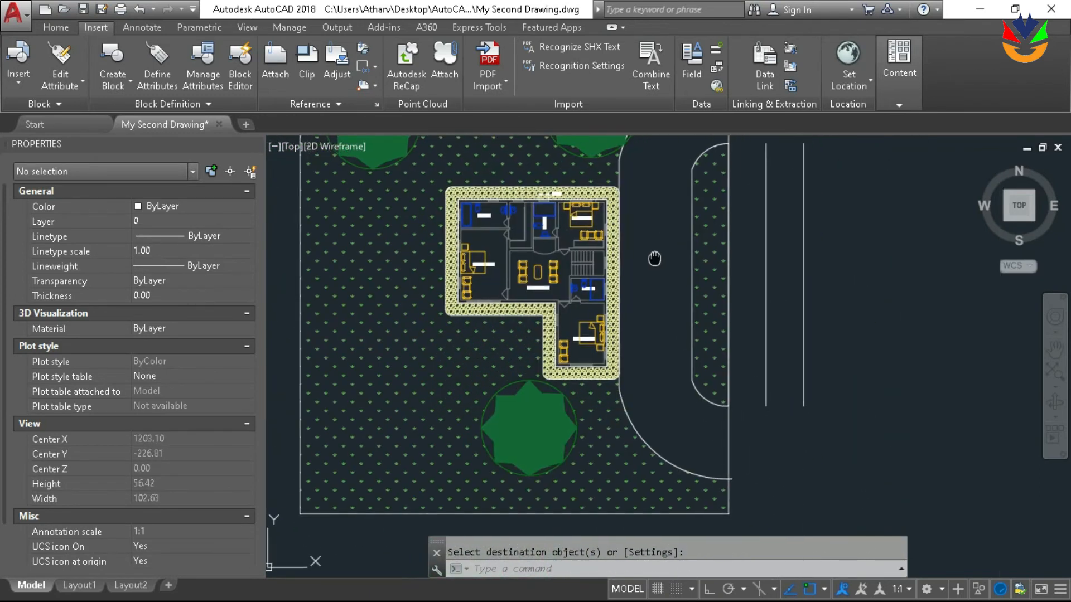
# Draw a small circle to the right of the two parallel vertical lines outside the plot boundary
pyautogui.scroll(-2, 647, 263)
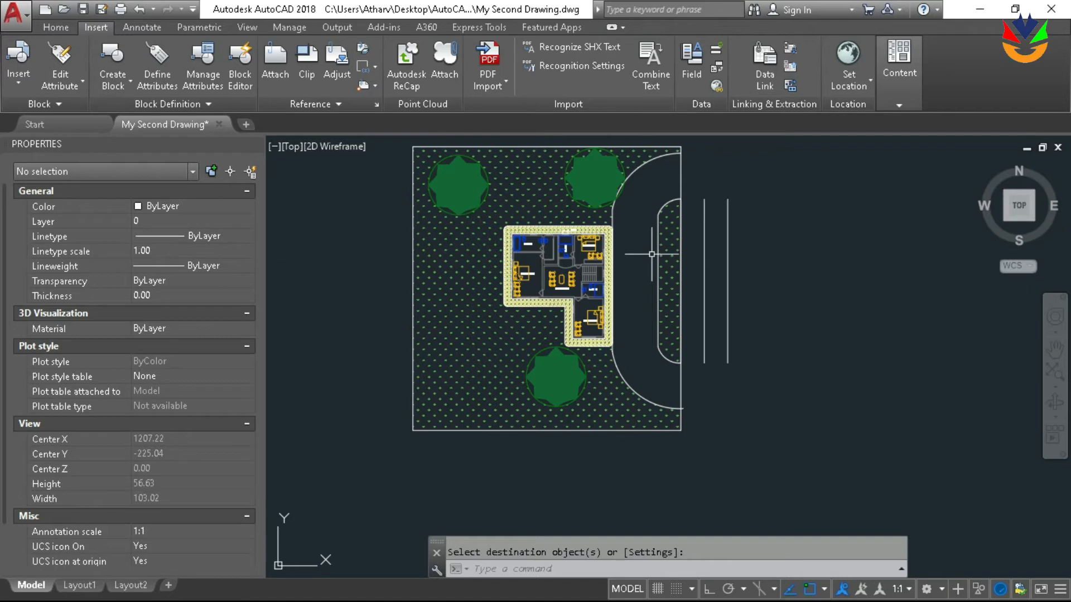
pyautogui.moveTo(843, 238)
pyautogui.mouseDown(button='middle')
pyautogui.moveTo(746, 270)
pyautogui.moveTo(681, 253)
pyautogui.mouseUp(button='middle')
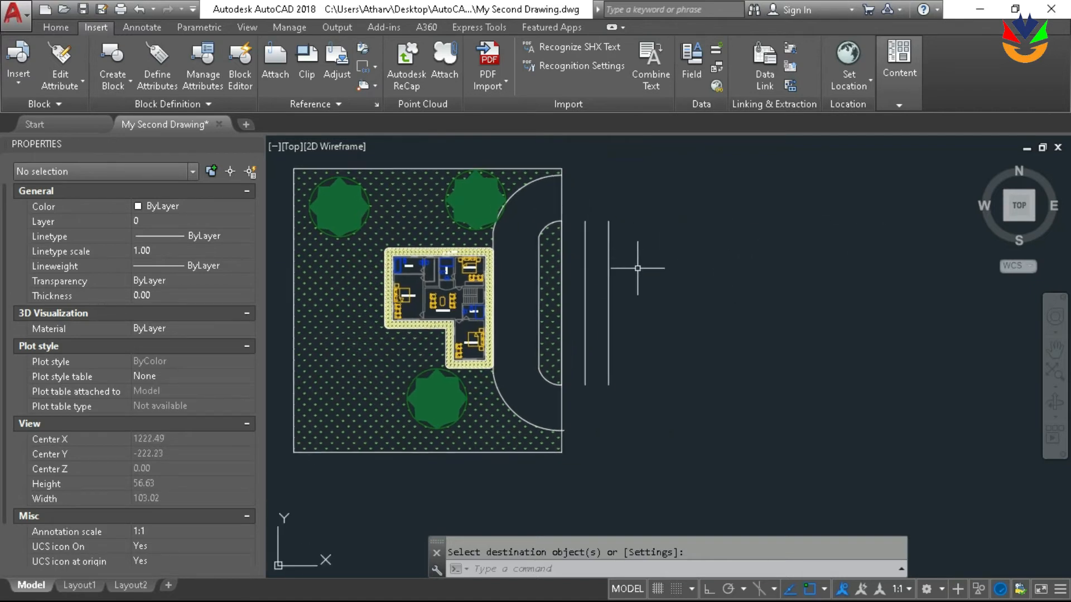
pyautogui.press('Return')
pyautogui.click(708, 308)
pyautogui.click(722, 312)
pyautogui.scroll(2, 734, 316)
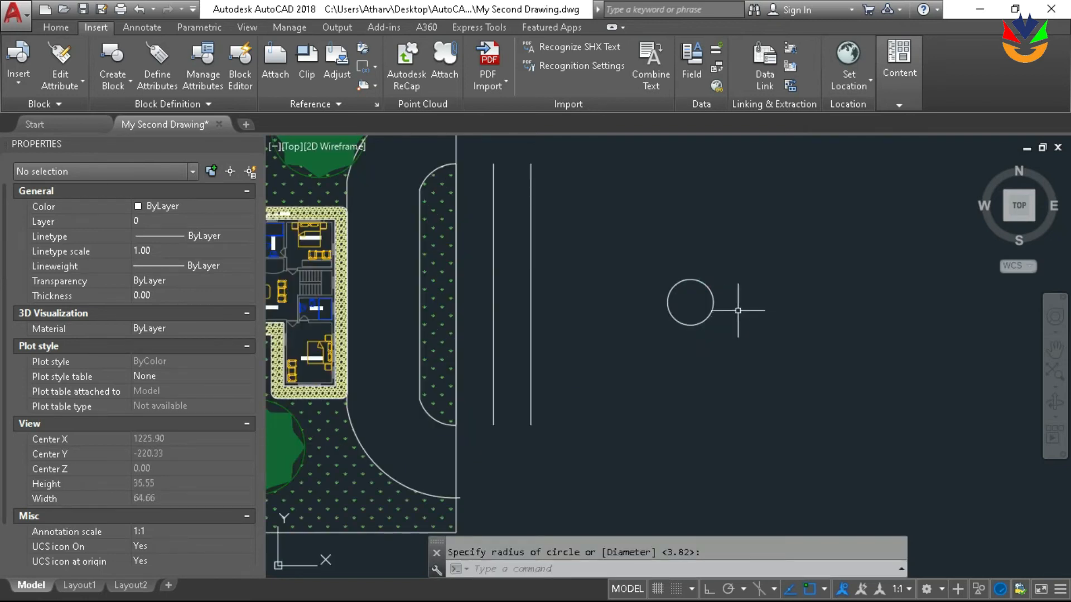
pyautogui.moveTo(738, 311); pyautogui.dragTo(630, 295, button='middle')
pyautogui.write('l')
pyautogui.press('Return')
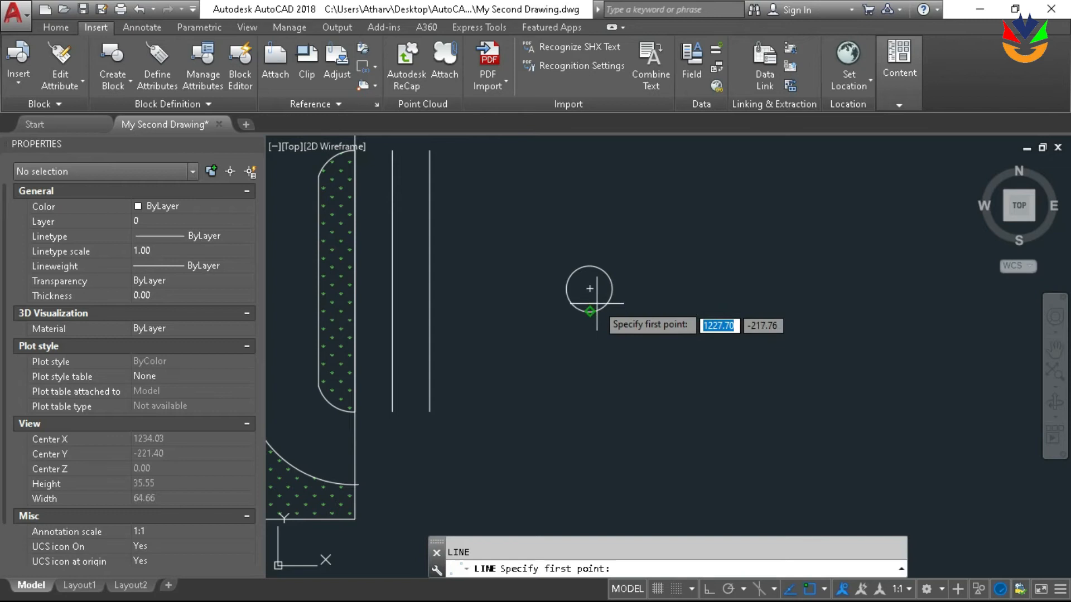
pyautogui.click(590, 289)
pyautogui.scroll(-2, 621, 232)
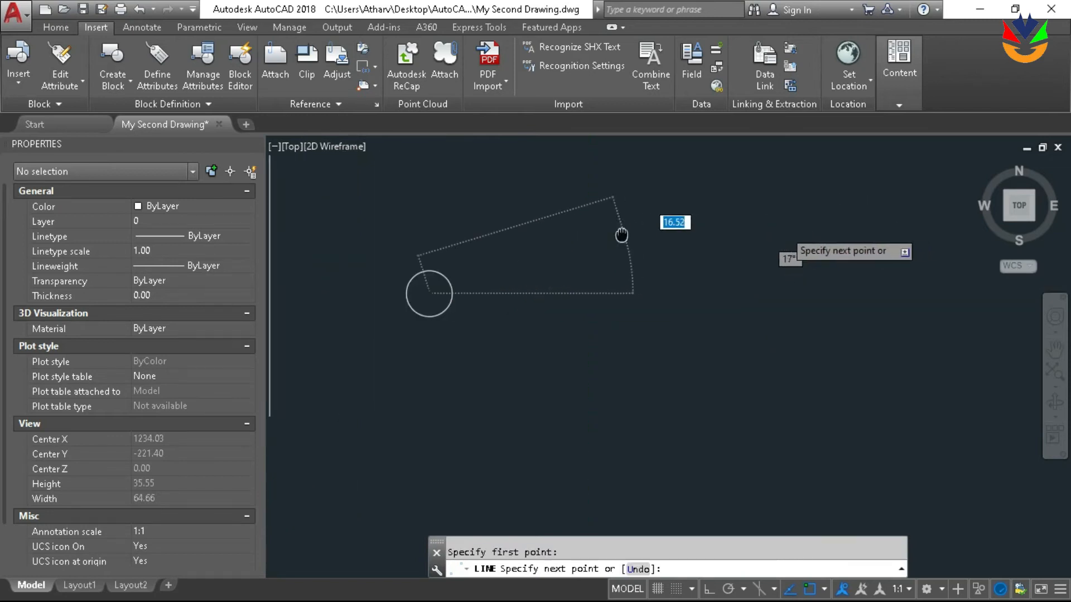
pyautogui.press('BackSpace')
pyautogui.press('Escape')
pyautogui.write('pl')
pyautogui.press('Return')
pyautogui.press('Escape')
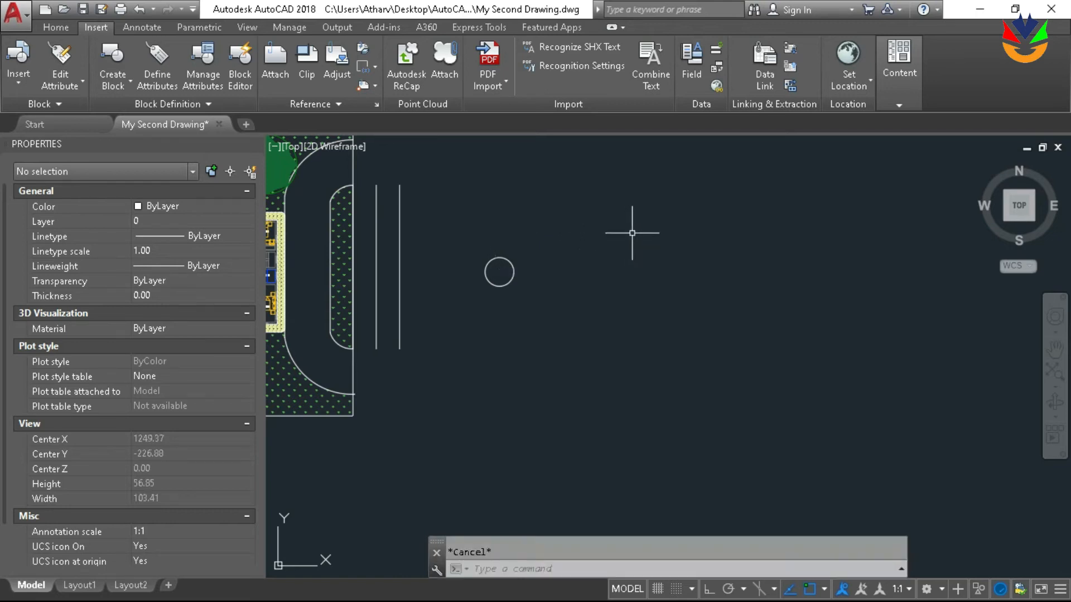
# Draw a shallow upward-bulging arc polyline about 55.9 long, starting at the circle's center and extending right, using the second-point option
pyautogui.write('pl')
pyautogui.press('Return')
pyautogui.click(499, 271)
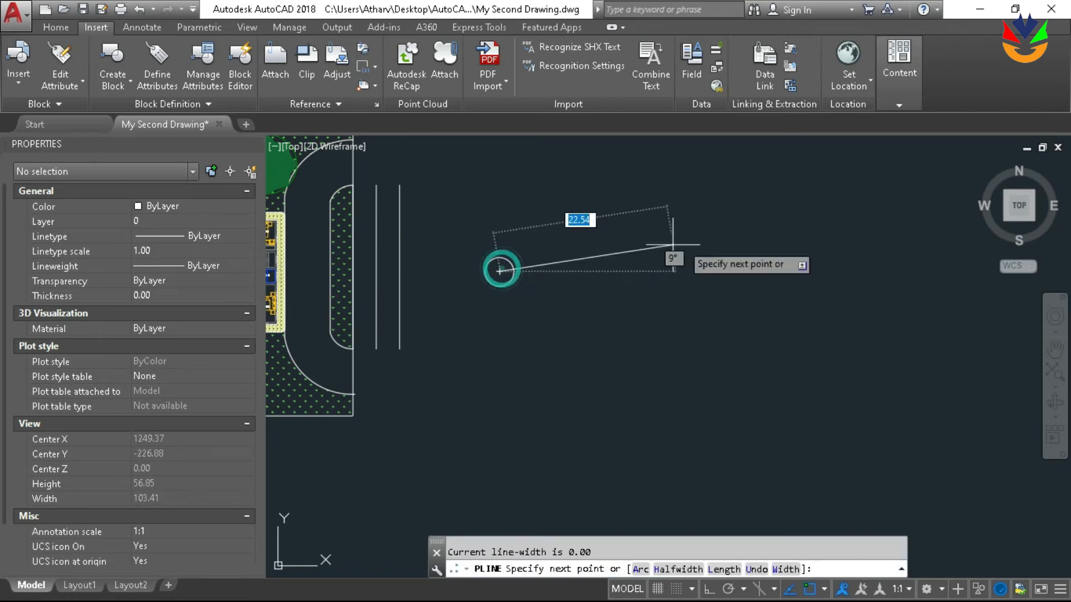
pyautogui.write('a')
pyautogui.press('Return')
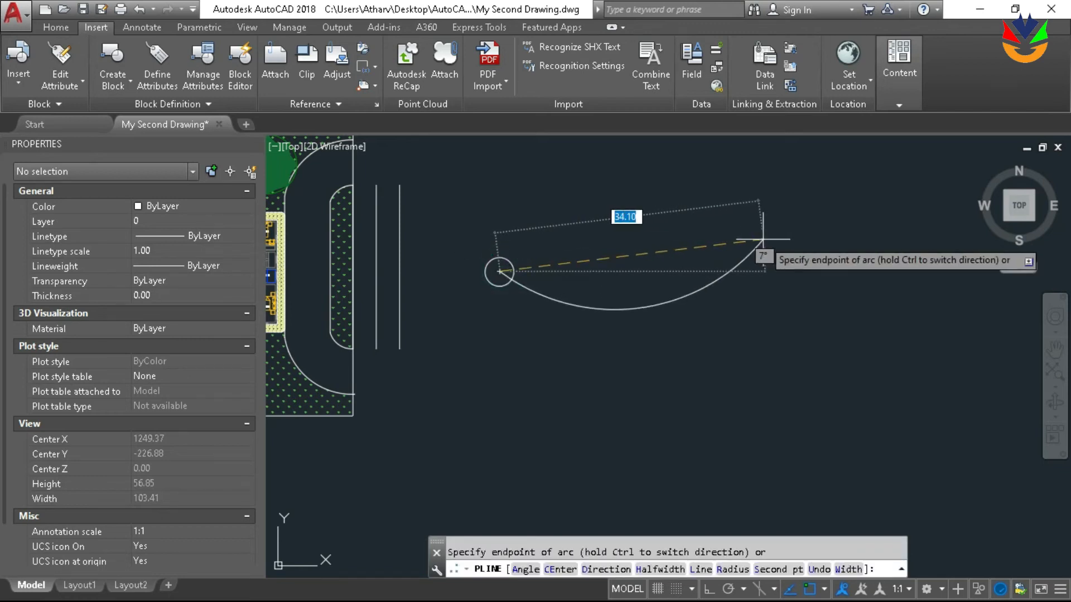
pyautogui.write('s')
pyautogui.press('Return')
pyautogui.click(692, 220)
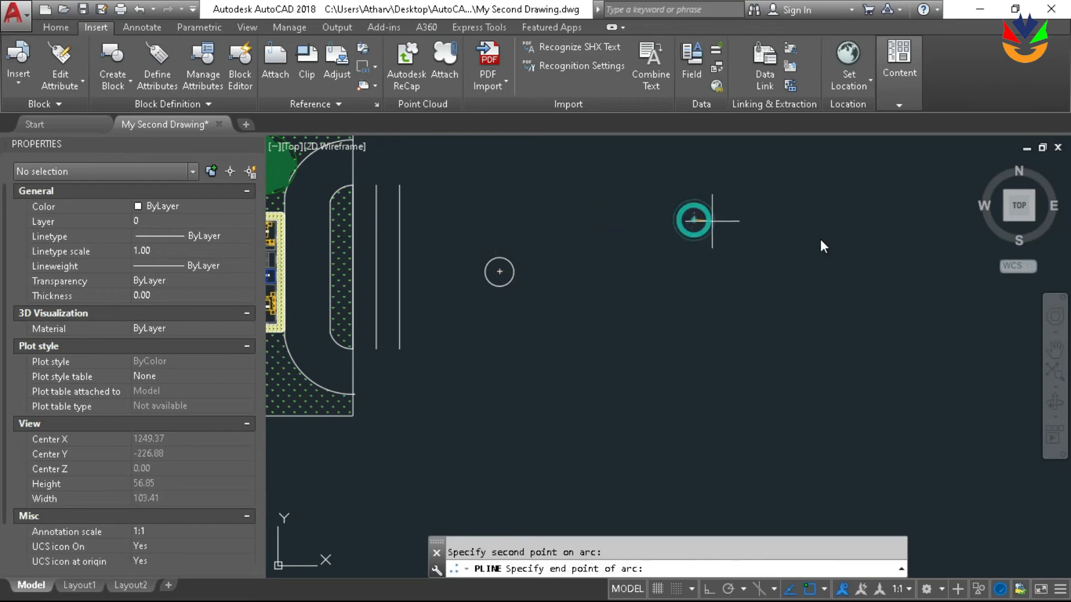
pyautogui.click(917, 279)
pyautogui.scroll(-2, 872, 280)
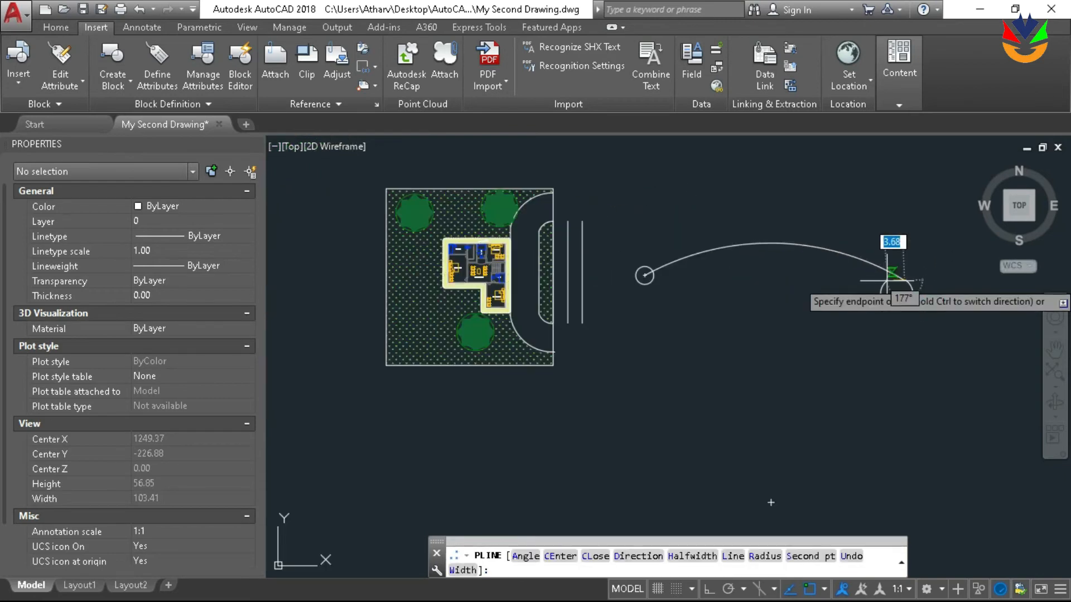
pyautogui.press('Return')
pyautogui.scroll(2, 838, 268)
pyautogui.moveTo(824, 265); pyautogui.dragTo(752, 283, button='middle')
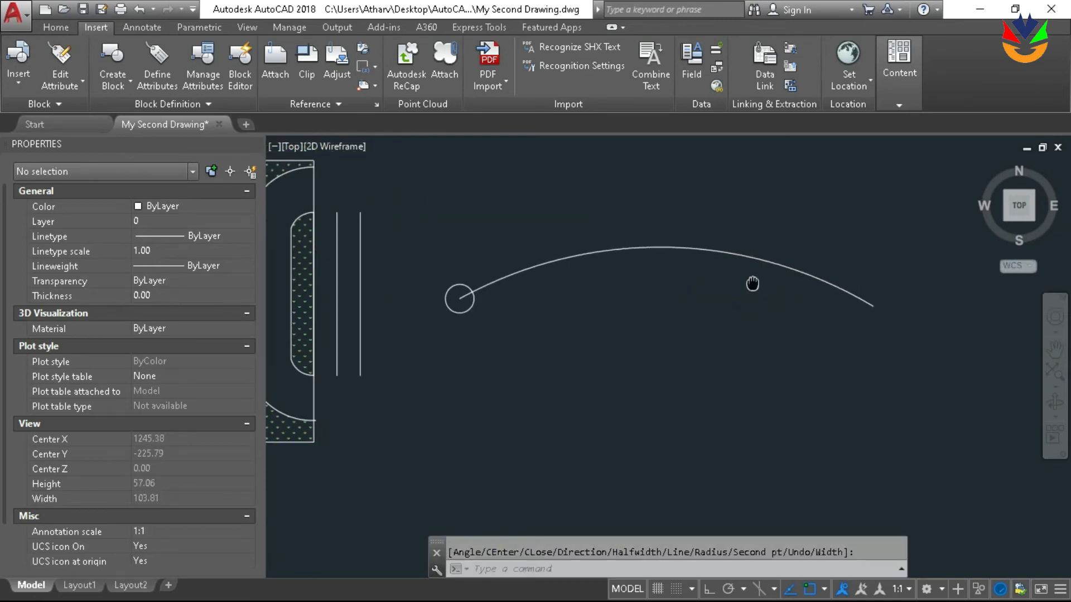
# Try a path array of the circle along the arc polyline
pyautogui.write('array')
pyautogui.press('Return')
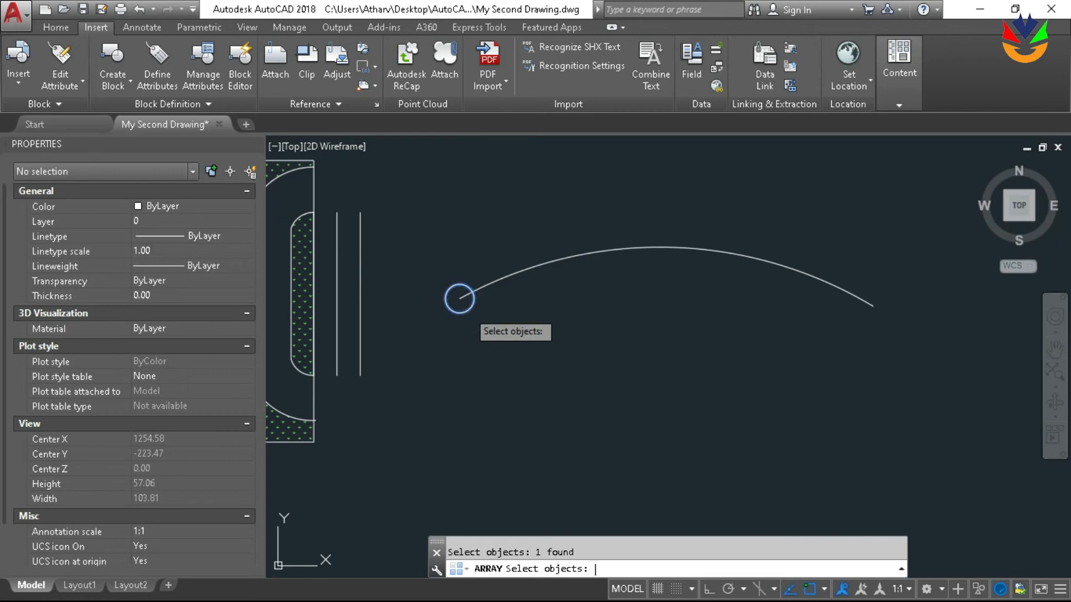
pyautogui.press('Return')
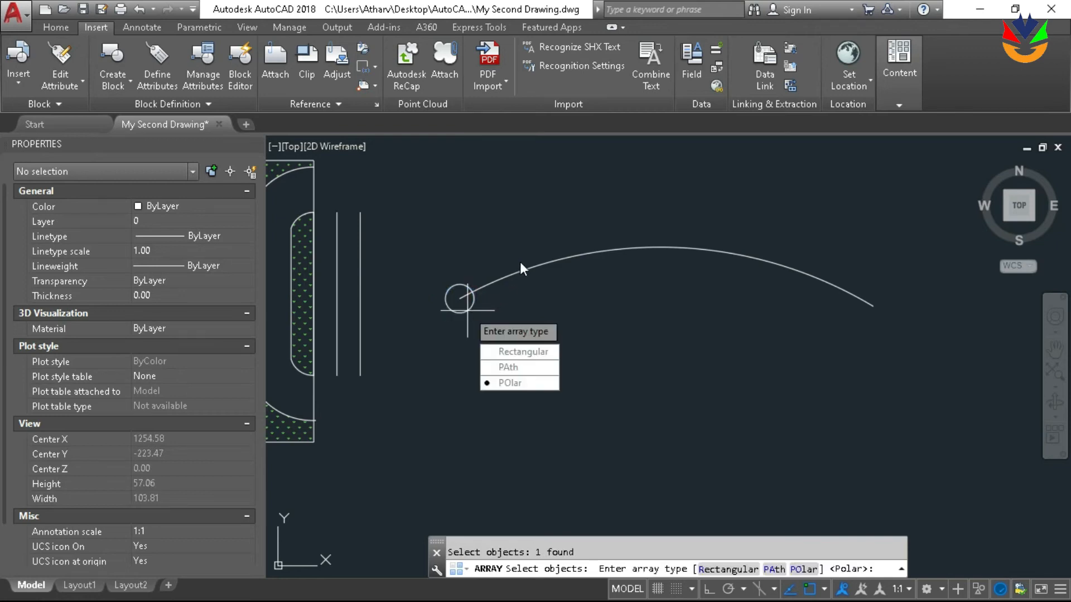
pyautogui.write('p')
pyautogui.press('Return')
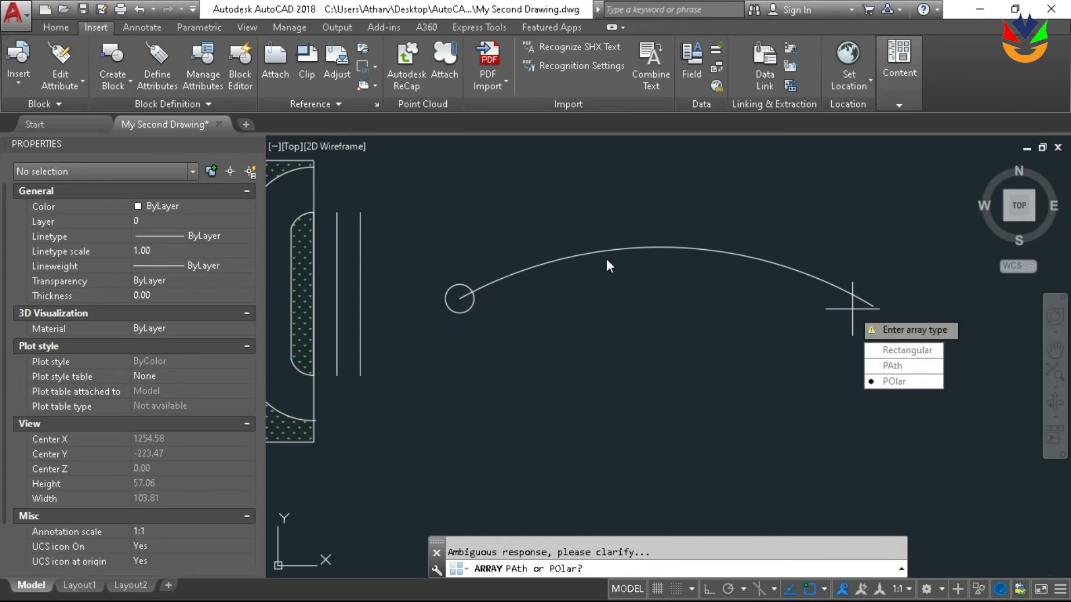
pyautogui.click(882, 365)
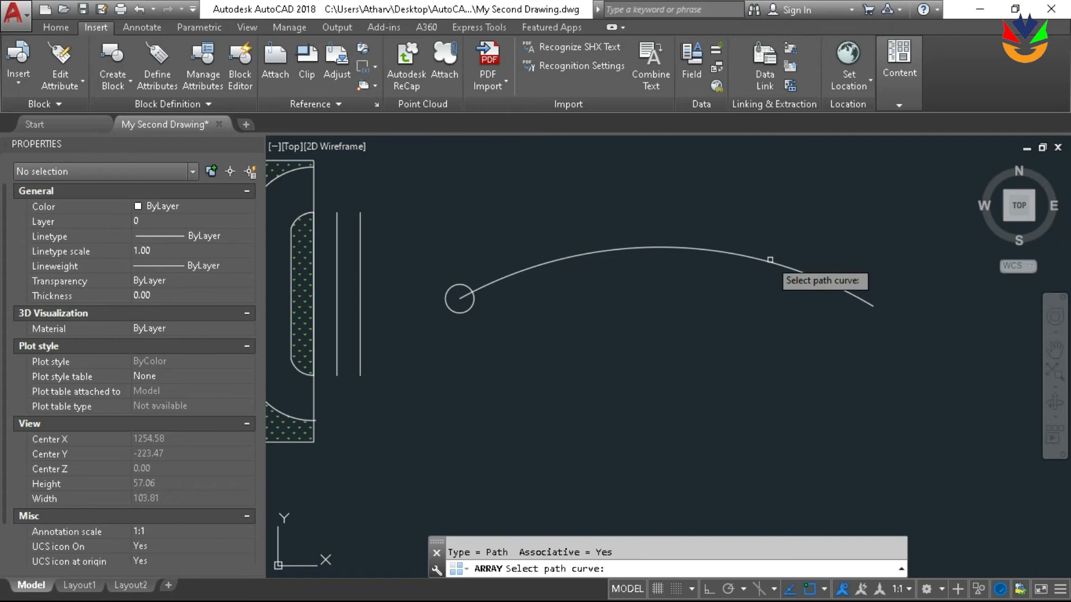
pyautogui.click(767, 260)
pyautogui.scroll(-2, 736, 257)
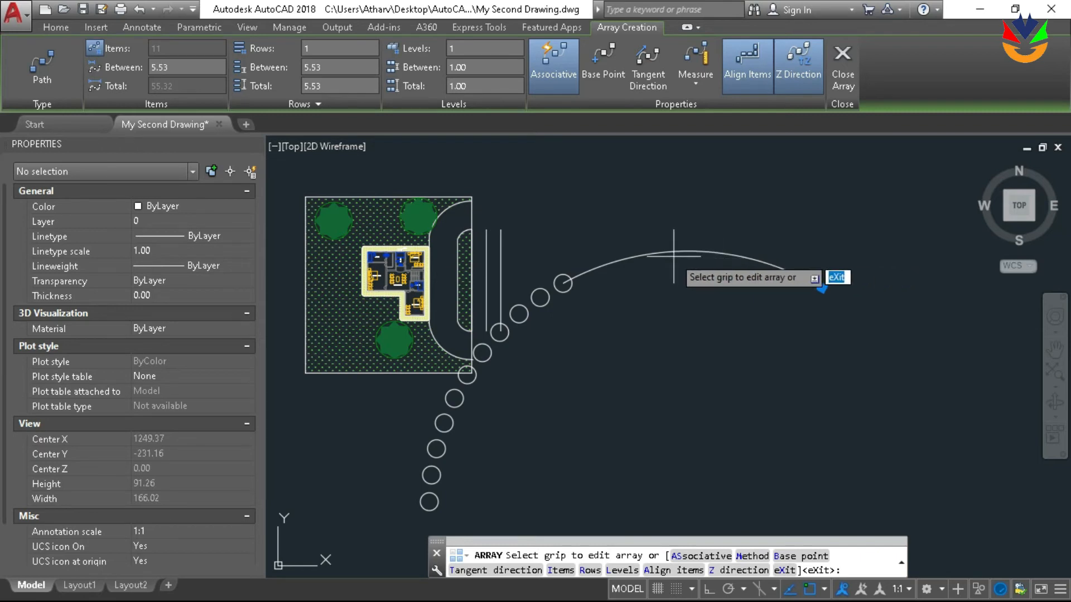
pyautogui.scroll(-2, 659, 279)
pyautogui.scroll(2, 659, 278)
pyautogui.moveTo(659, 279); pyautogui.dragTo(638, 245, button='middle')
pyautogui.press('Escape')
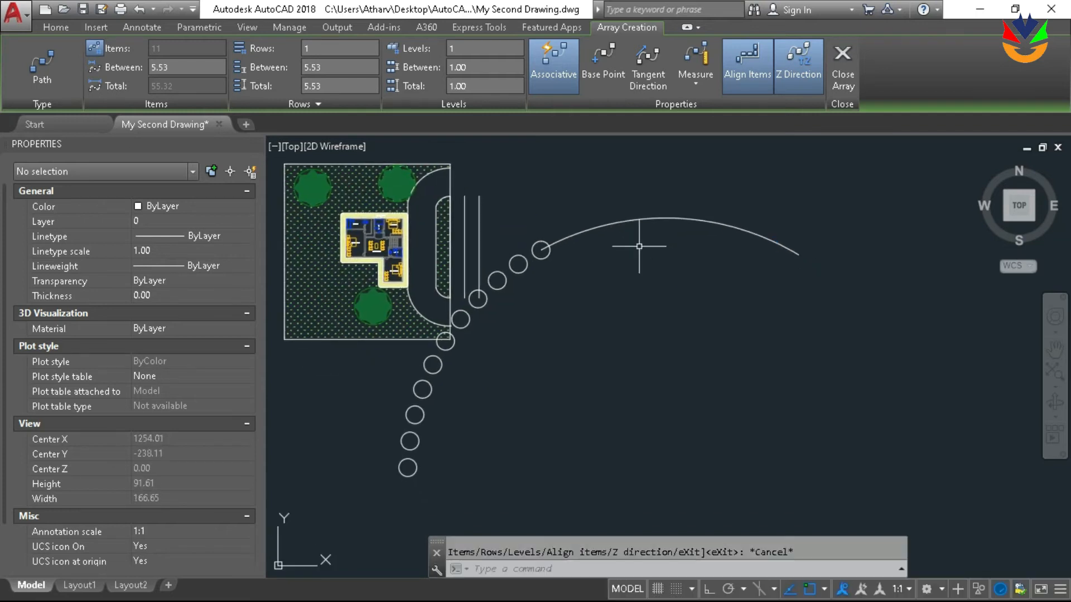
# Undo the path array and erase the arc polyline, keeping only the original circle
pyautogui.hotkey('ctrl', 'z')
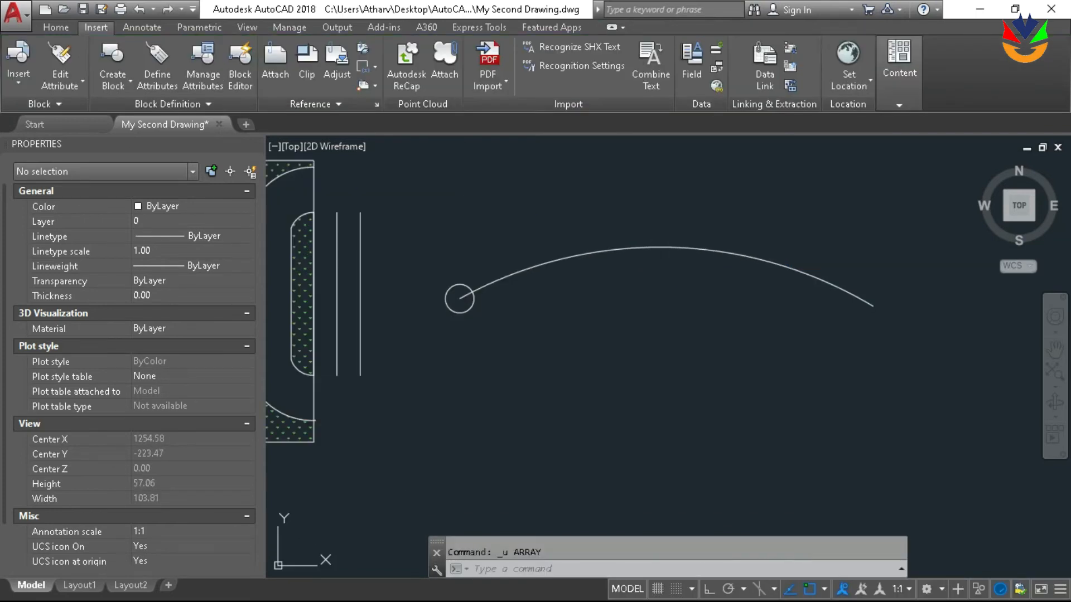
pyautogui.hotkey('ctrl', 'z')
pyautogui.press('Escape')
pyautogui.click(721, 247)
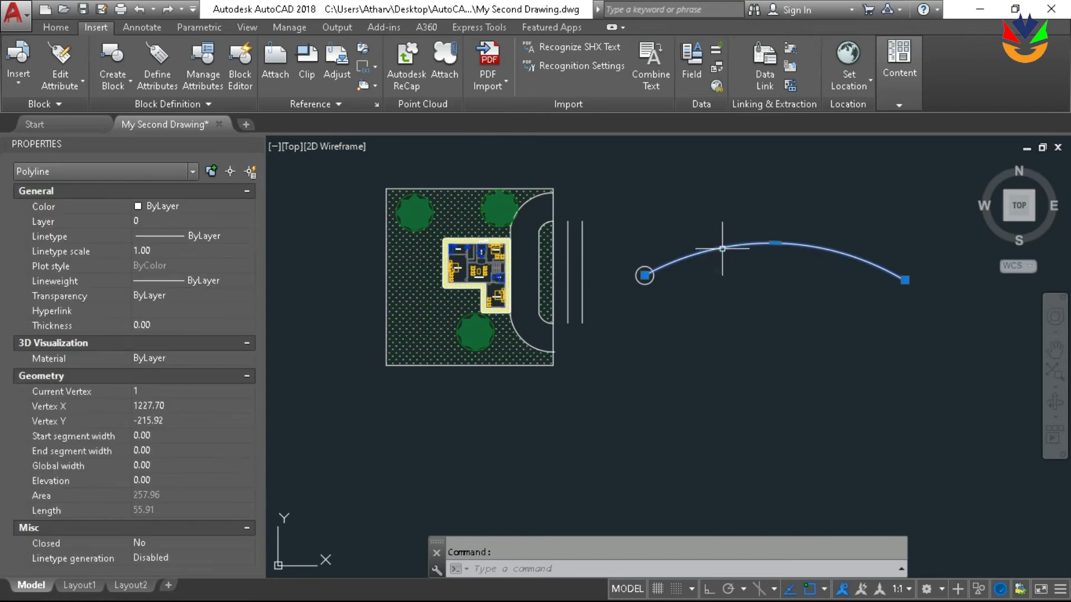
pyautogui.press('Delete')
# Examine the site plan around the driveway, the nearby tree and the parallel lines outside the plot
pyautogui.moveTo(722, 248); pyautogui.dragTo(497, 288, button='middle')
pyautogui.scroll(2, 527, 277)
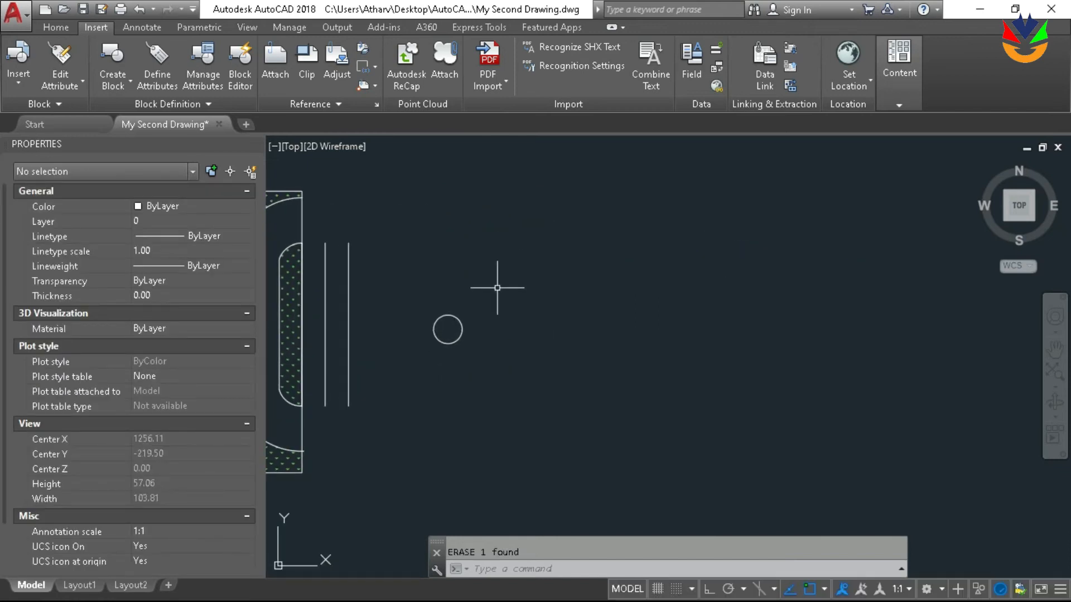
pyautogui.scroll(-2, 498, 290)
pyautogui.moveTo(372, 282); pyautogui.dragTo(664, 245, button='middle')
pyautogui.scroll(4, 684, 221)
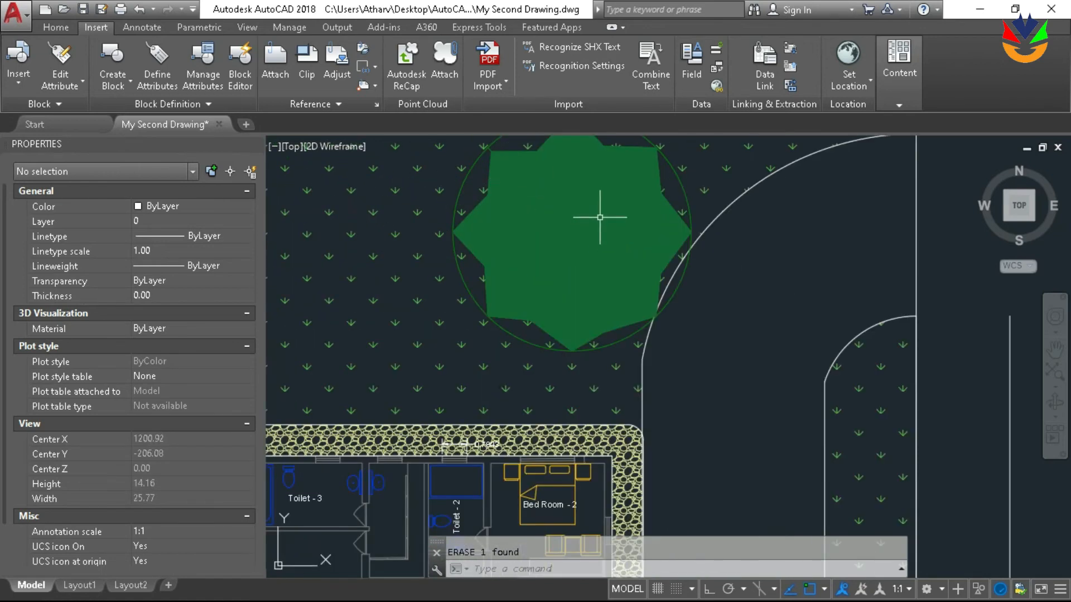
pyautogui.scroll(-3, 578, 179)
pyautogui.moveTo(743, 262); pyautogui.dragTo(608, 291, button='middle')
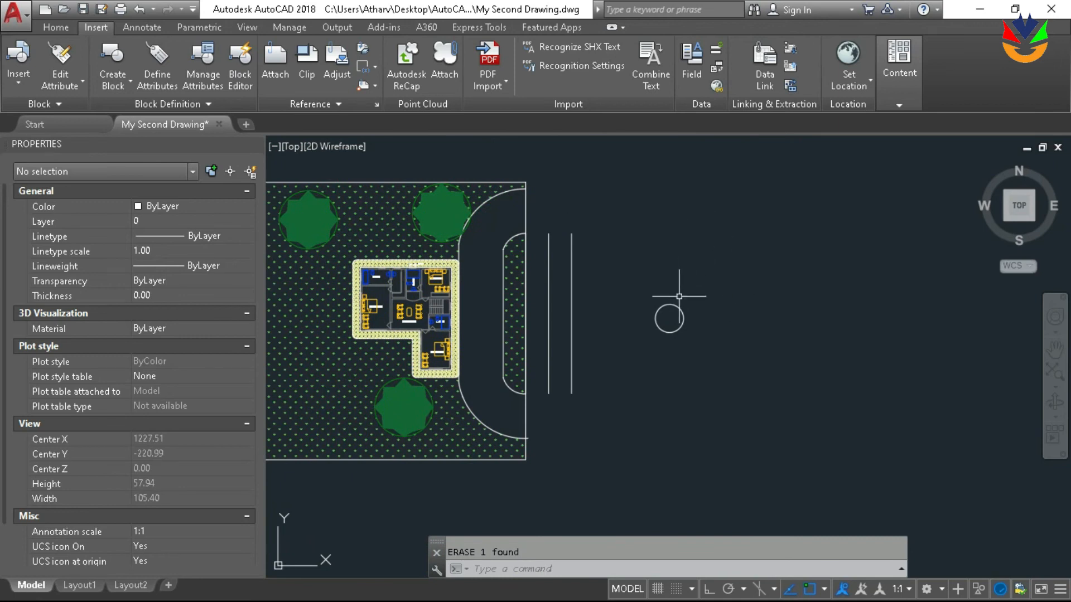
pyautogui.scroll(1, 726, 304)
pyautogui.moveTo(726, 304); pyautogui.dragTo(547, 329, button='middle')
pyautogui.scroll(-1, 834, 232)
pyautogui.moveTo(798, 248); pyautogui.dragTo(716, 263, button='middle')
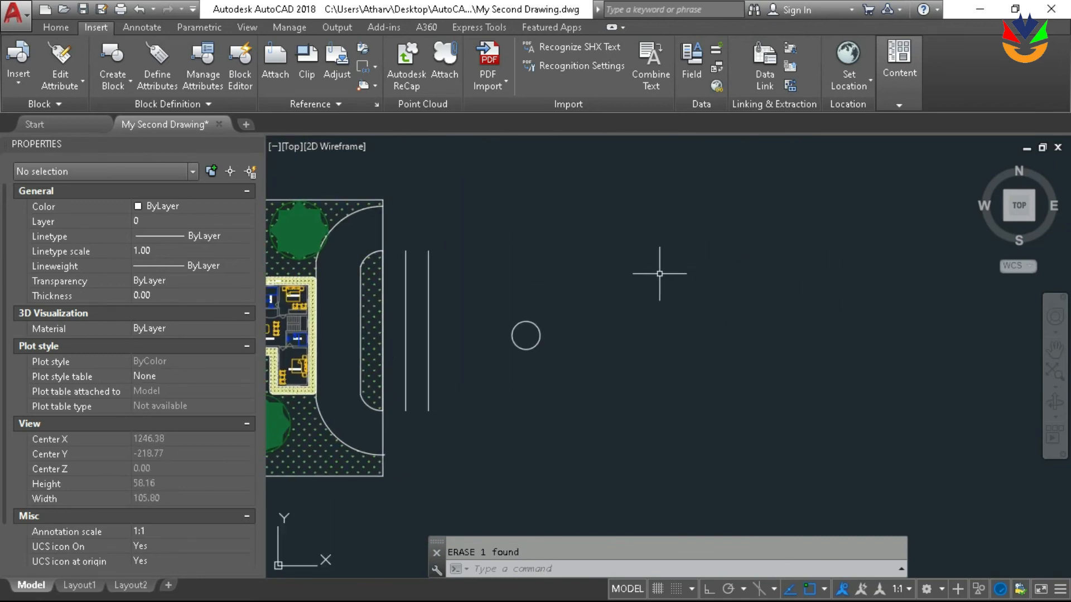
pyautogui.scroll(1, 534, 336)
pyautogui.scroll(-1, 530, 336)
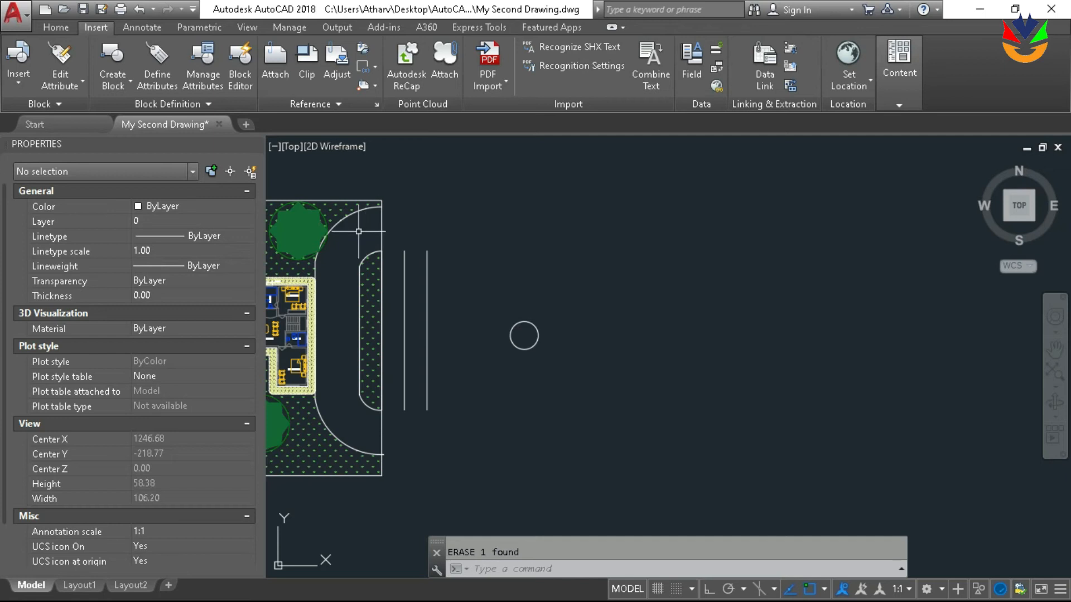
pyautogui.scroll(2, 359, 232)
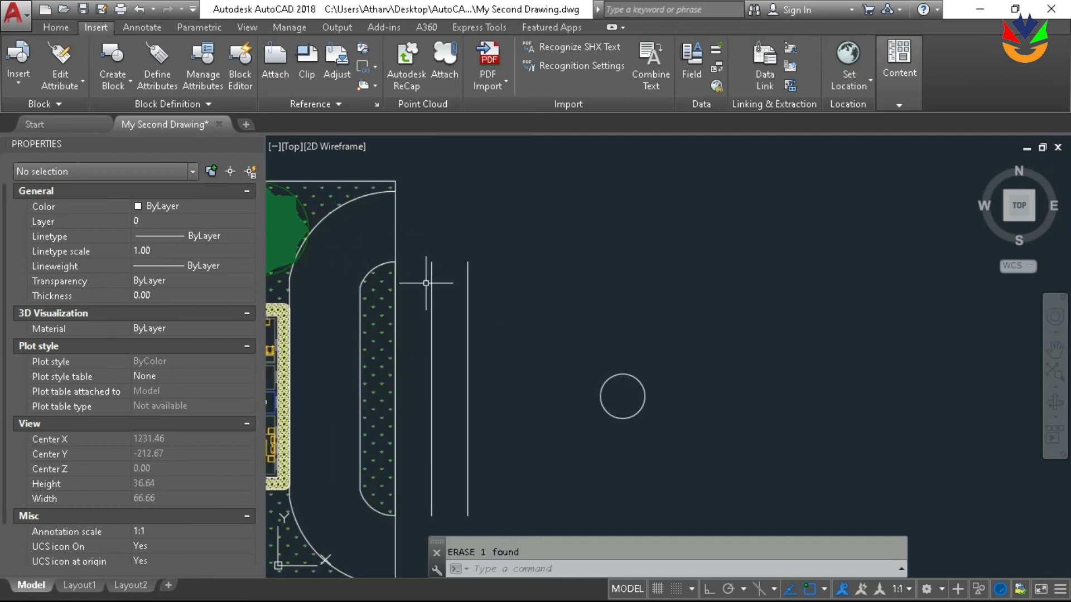
pyautogui.scroll(-3, 557, 301)
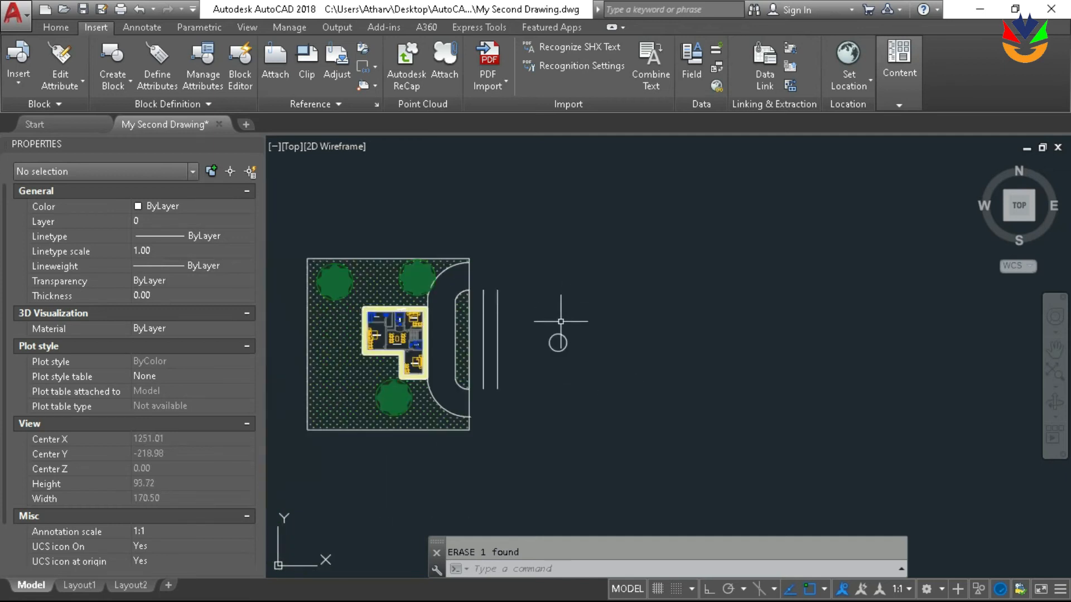
# Draw a very narrow upright rectangle with a perimeter of about 3.66 over the lower end of the left parallel line
pyautogui.scroll(1, 560, 322)
pyautogui.moveTo(567, 351)
pyautogui.mouseDown(button='middle')
pyautogui.moveTo(533, 313)
pyautogui.moveTo(576, 263)
pyautogui.mouseUp(button='middle')
pyautogui.scroll(1, 533, 313)
pyautogui.scroll(-2, 558, 315)
pyautogui.scroll(8, 497, 327)
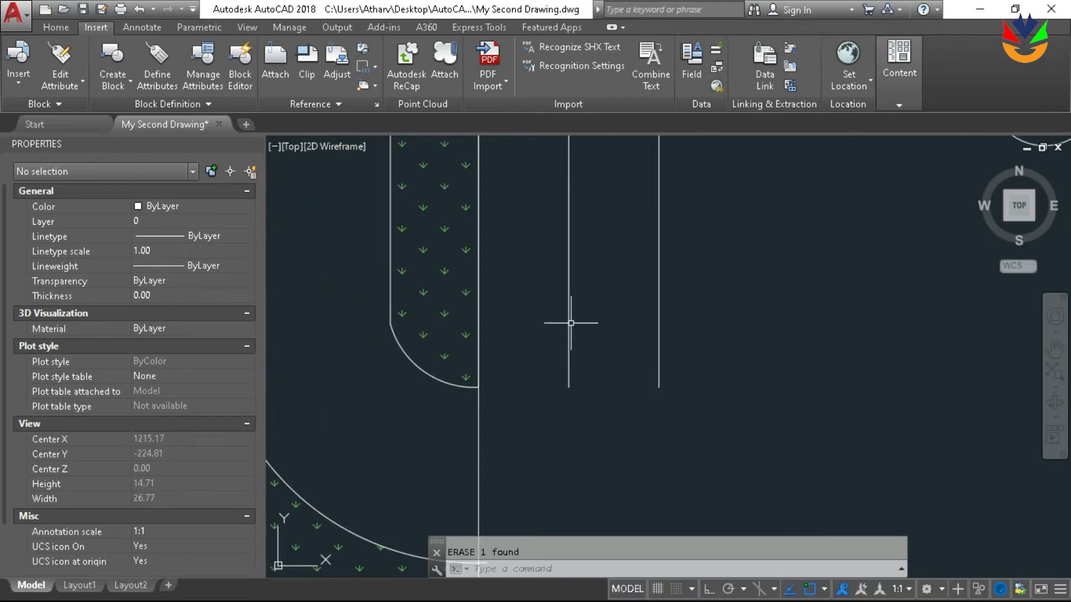
pyautogui.scroll(2, 573, 406)
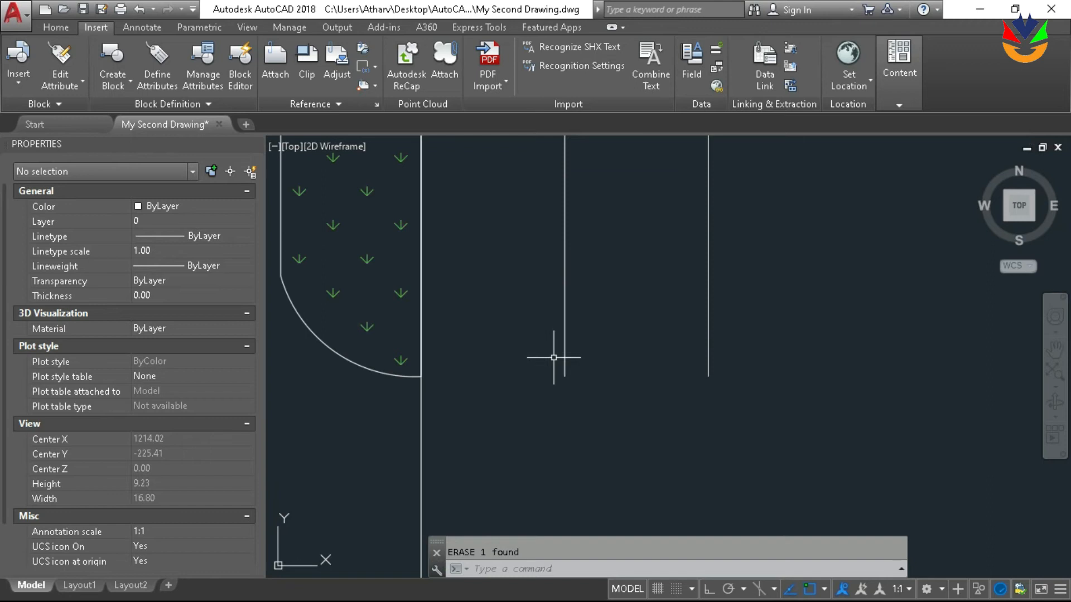
pyautogui.write('rec')
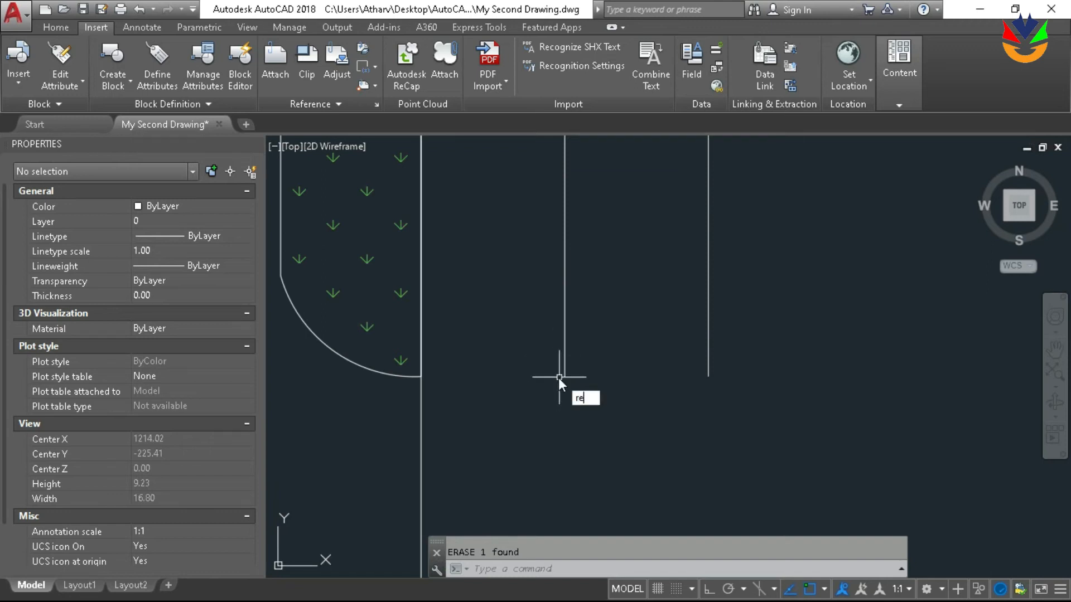
pyautogui.press('Return')
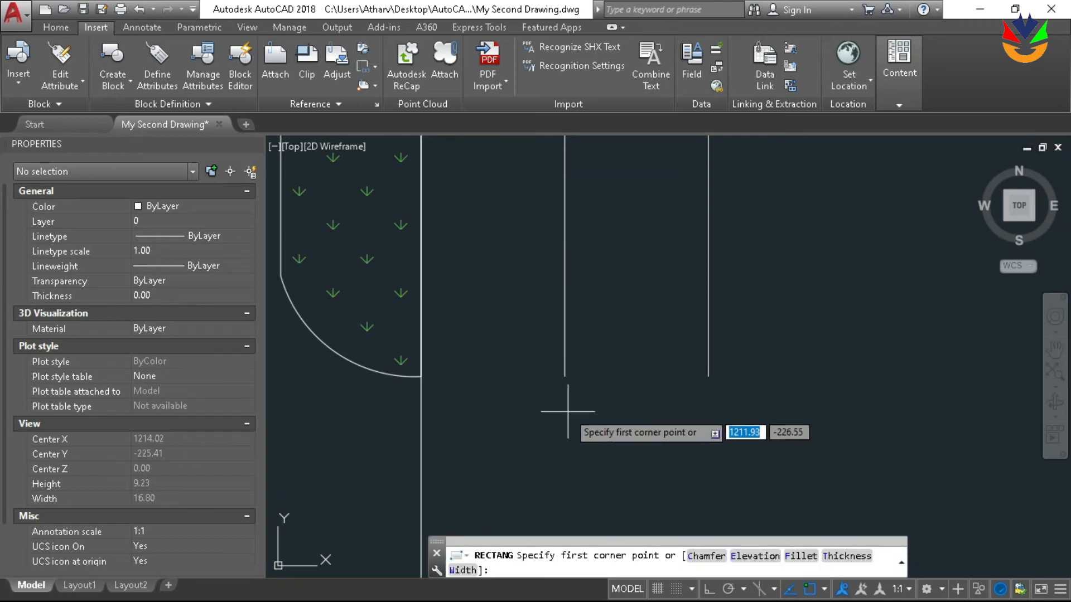
pyautogui.click(563, 411)
pyautogui.click(562, 327)
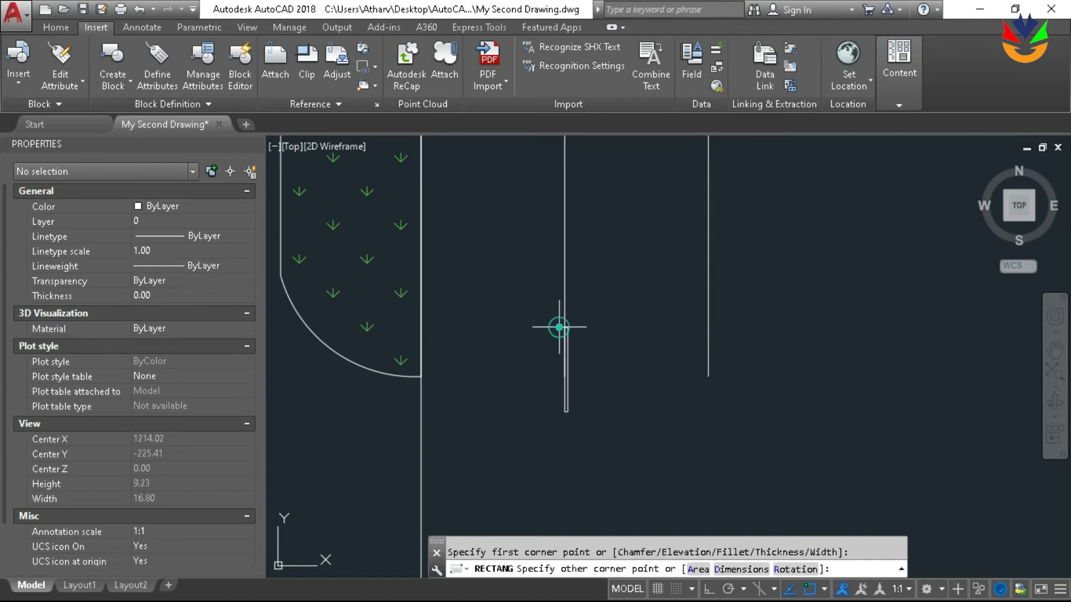
# Stretch the narrow rectangle's left edge outward past the parallel line, giving the rectangle an area of about 0.29
pyautogui.scroll(4, 571, 352)
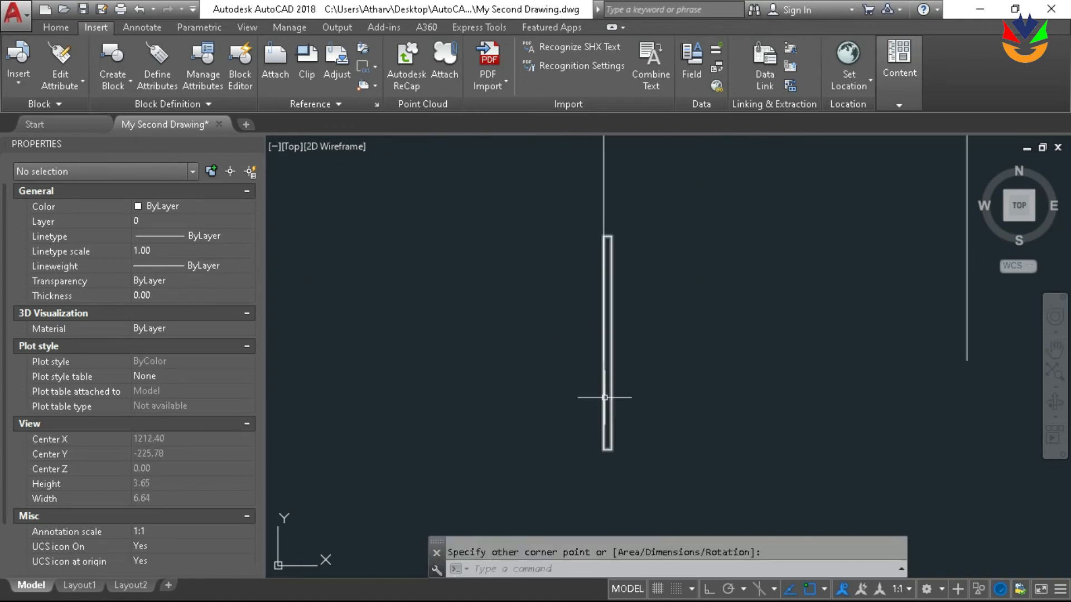
pyautogui.click(605, 397)
pyautogui.click(604, 343)
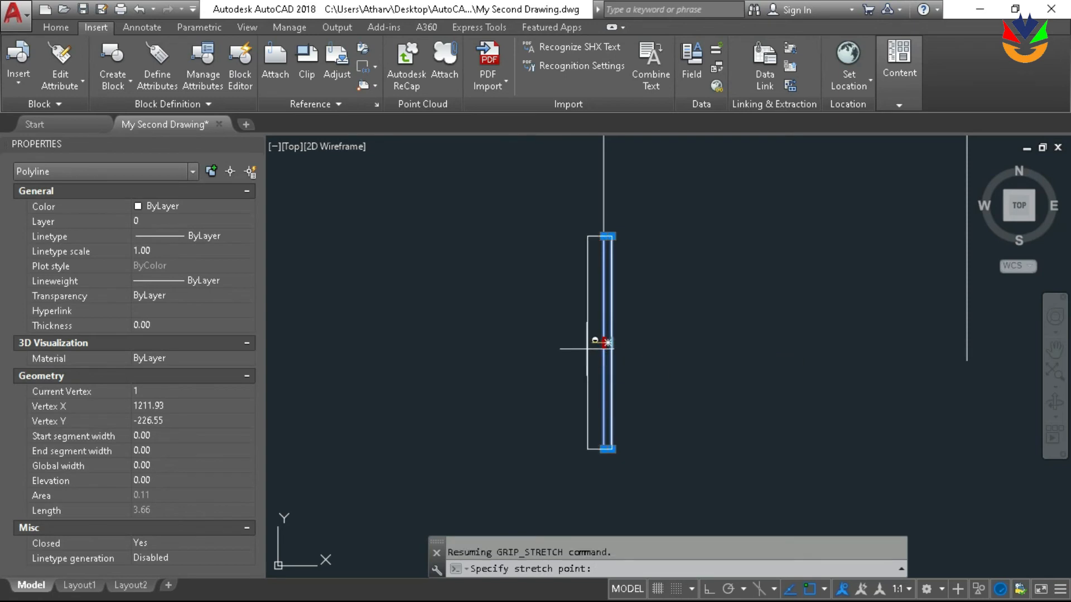
pyautogui.click(591, 347)
pyautogui.scroll(-10, 667, 313)
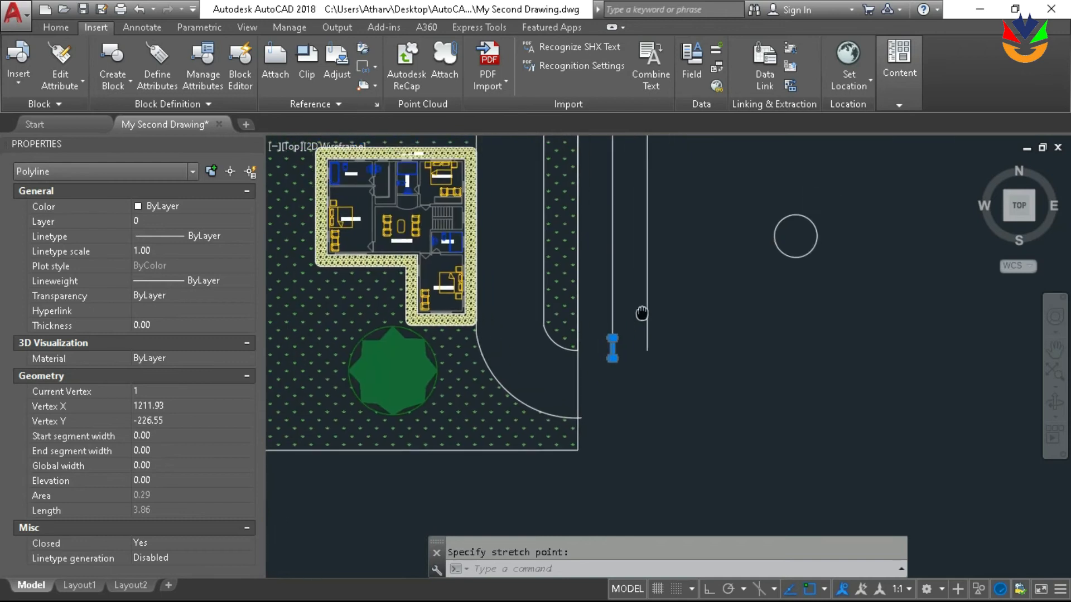
pyautogui.scroll(5, 647, 307)
pyautogui.scroll(4, 593, 337)
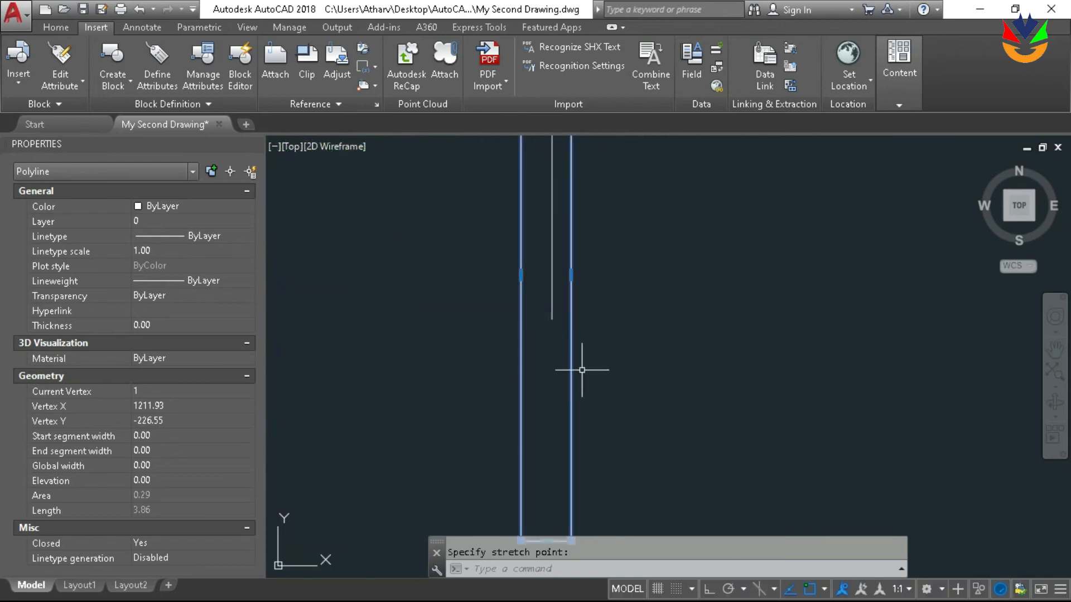
# Move the narrow rectangle by the midpoint of its top edge so it is centred on the left parallel line
pyautogui.scroll(5, 562, 254)
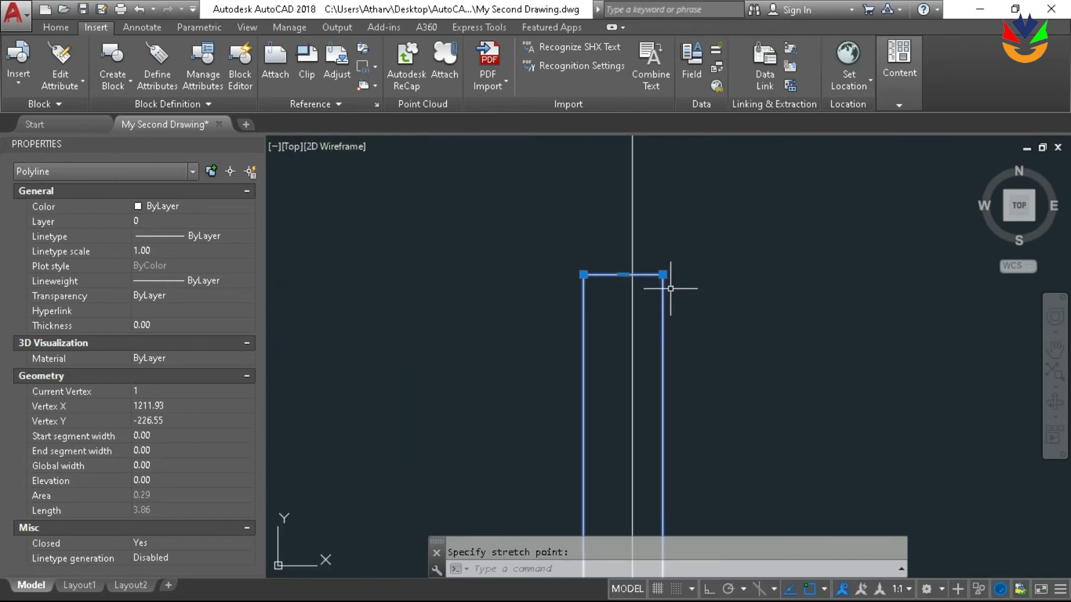
pyautogui.write('m')
pyautogui.press('Return')
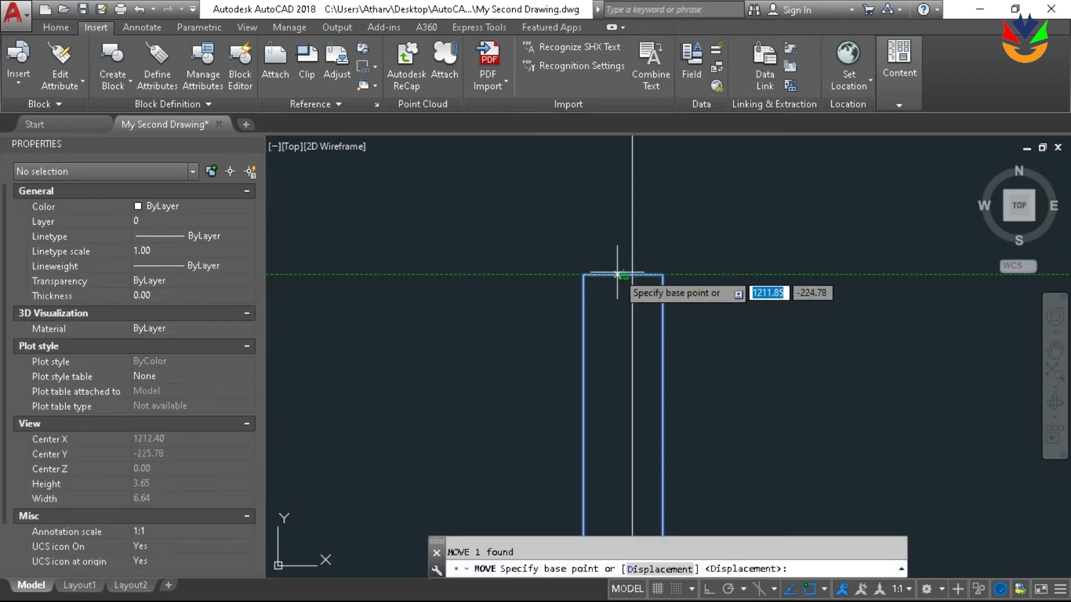
pyautogui.click(623, 275)
pyautogui.click(641, 258)
pyautogui.scroll(-5, 667, 236)
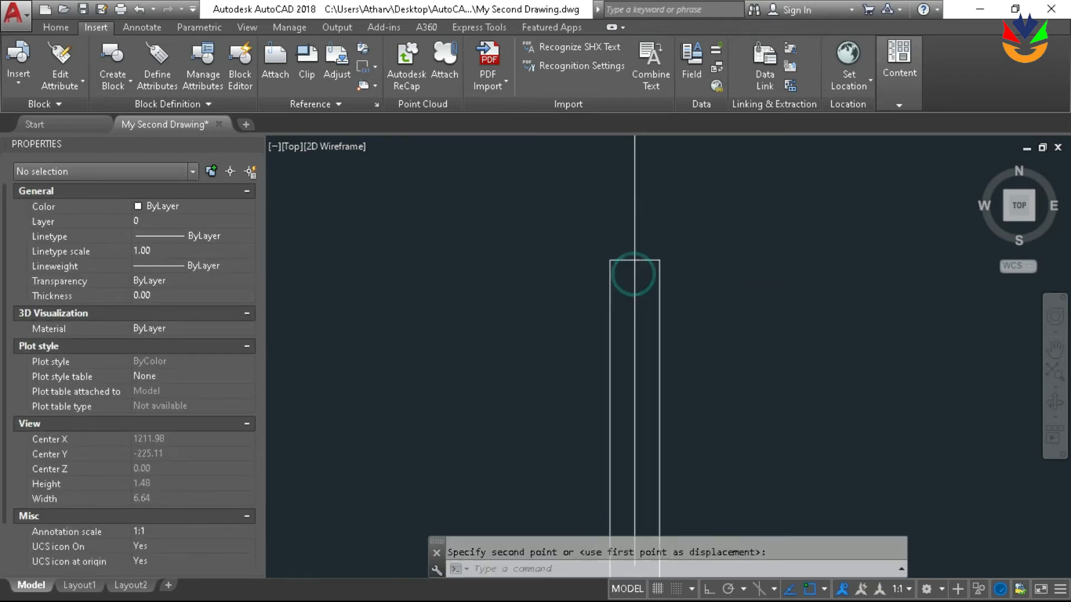
pyautogui.scroll(-10, 667, 235)
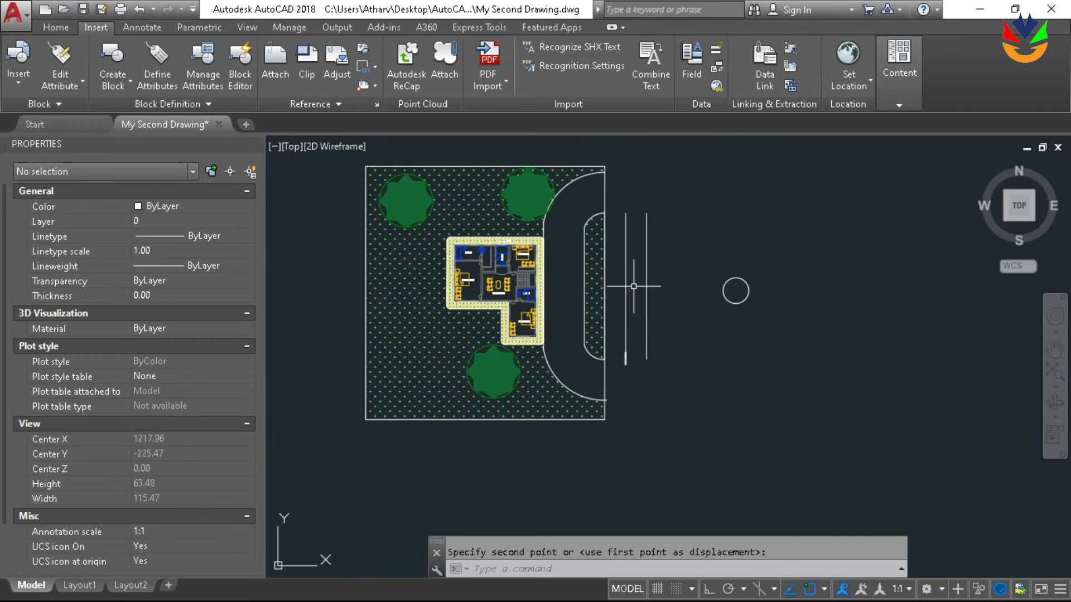
# Stretch both ends of the left parallel line outward, past the plot's lower and upper edges, to a length of about 52
pyautogui.click(623, 288)
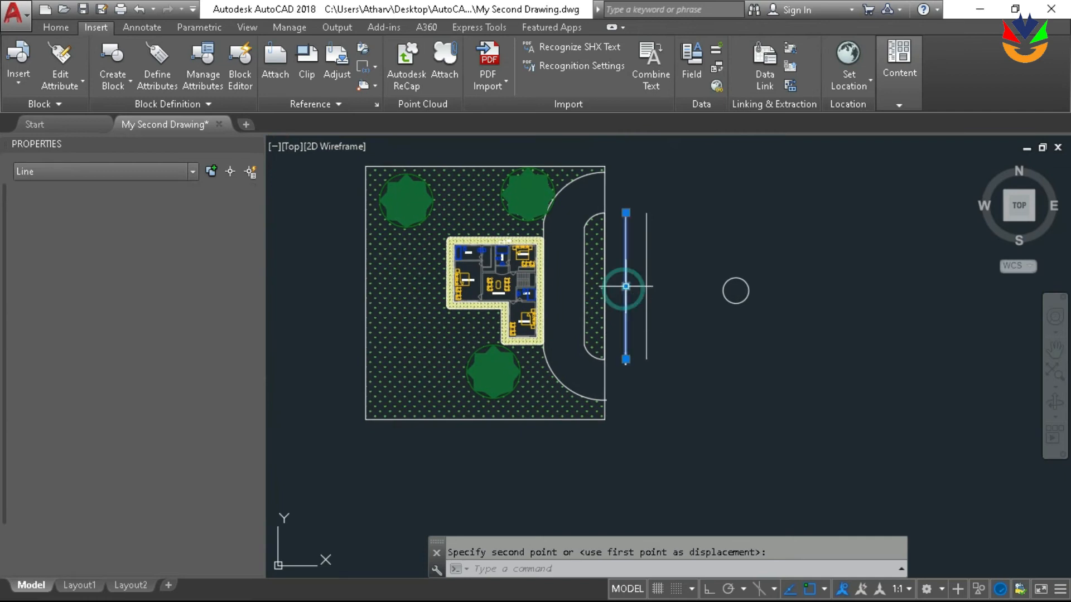
pyautogui.click(626, 364)
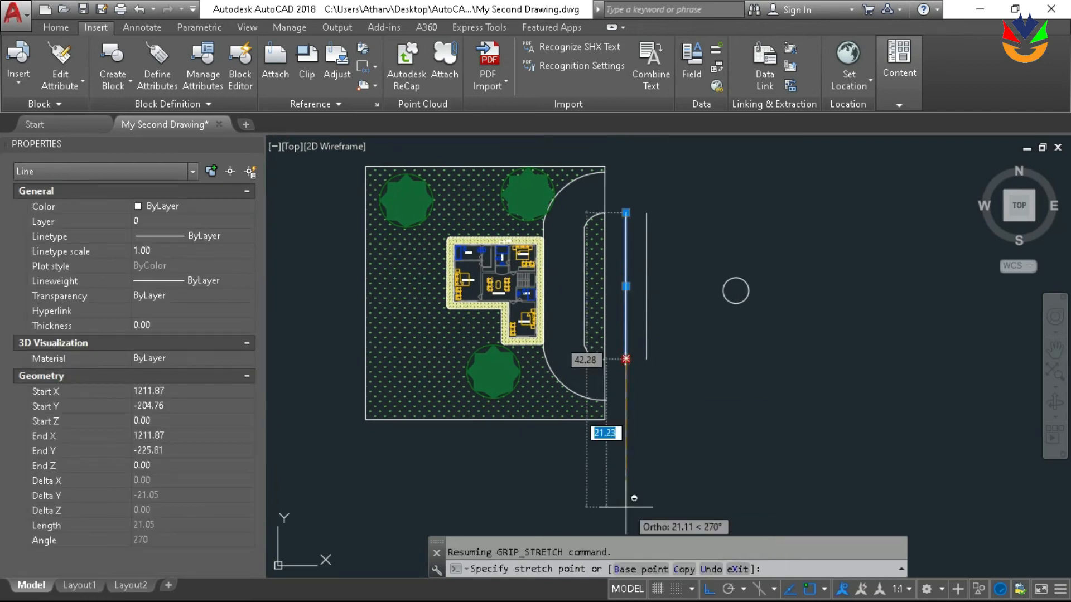
pyautogui.click(626, 506)
pyautogui.scroll(-2, 656, 357)
pyautogui.scroll(7, 562, 308)
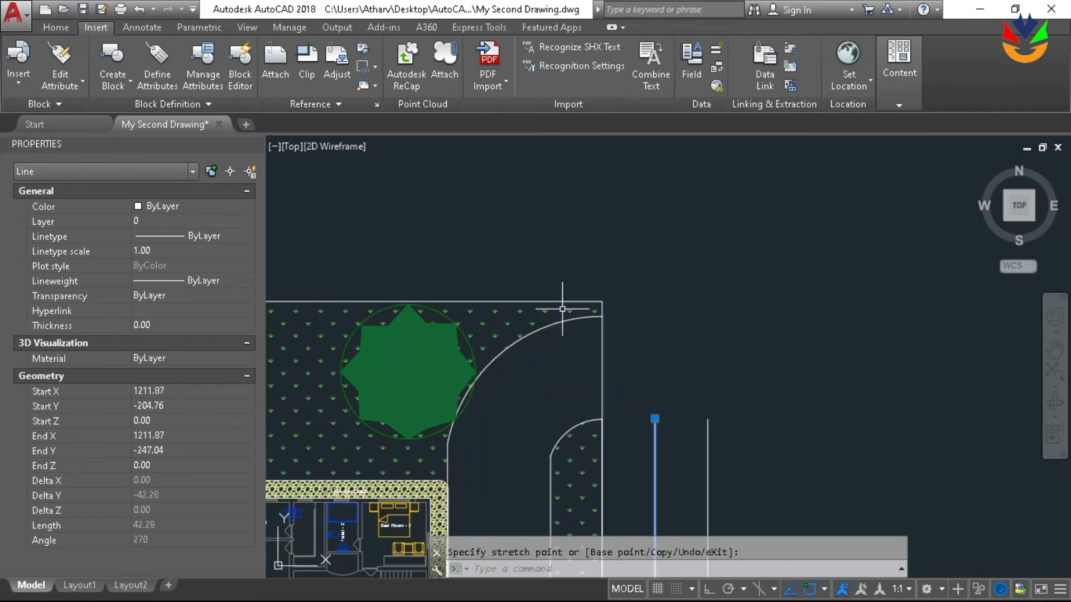
pyautogui.click(655, 418)
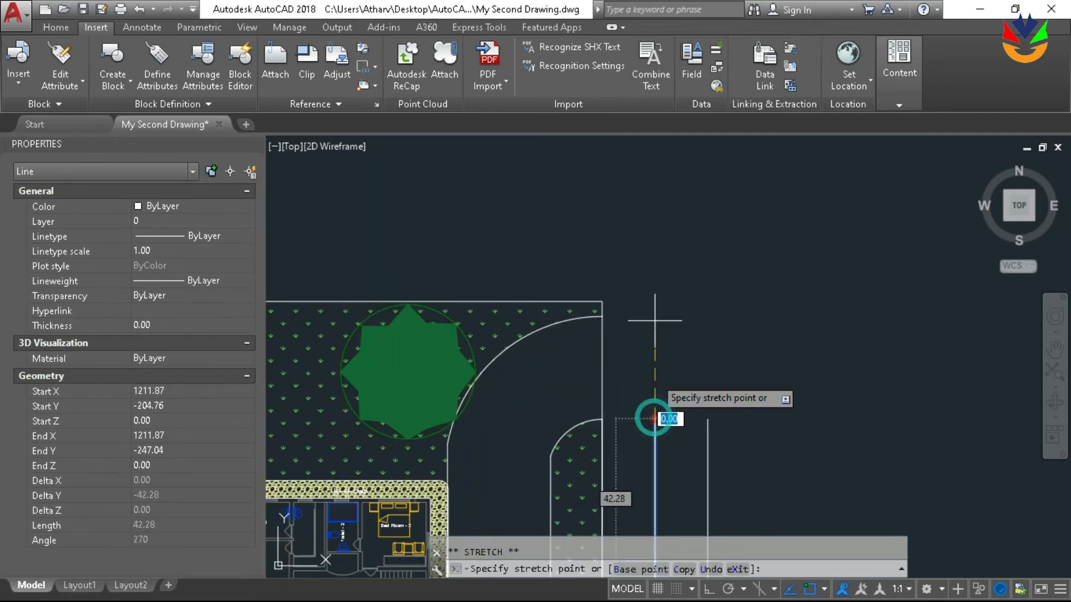
pyautogui.keyDown('shift'); pyautogui.click(657, 248); pyautogui.keyUp('shift')
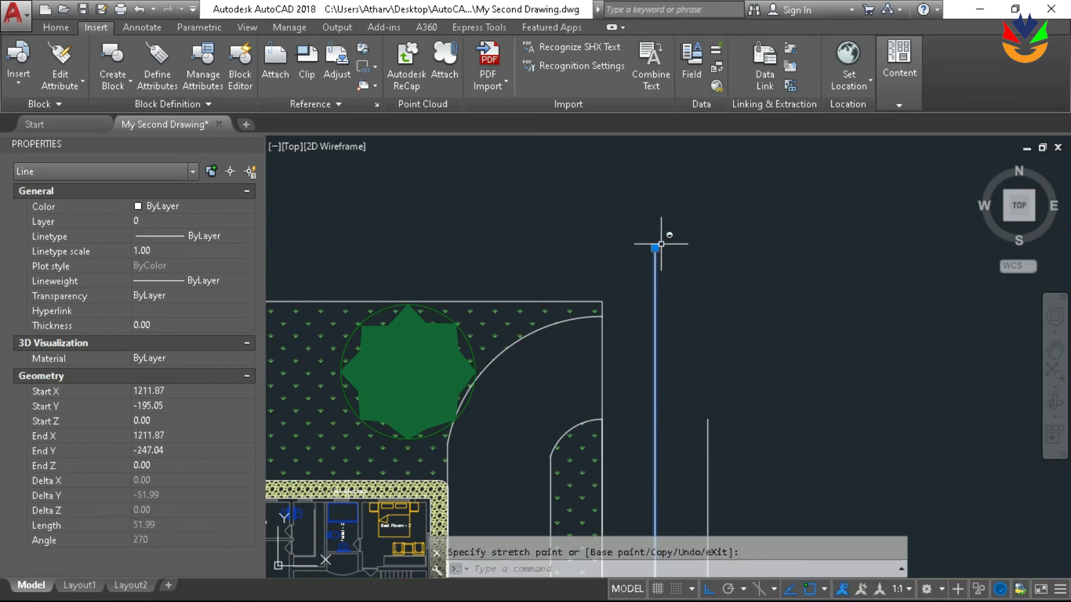
pyautogui.scroll(-4, 661, 242)
# Erase the circle to the right of the parallel lines
pyautogui.moveTo(726, 246); pyautogui.dragTo(688, 218, button='middle')
pyautogui.press('Escape')
pyautogui.click(772, 389)
pyautogui.click(725, 285)
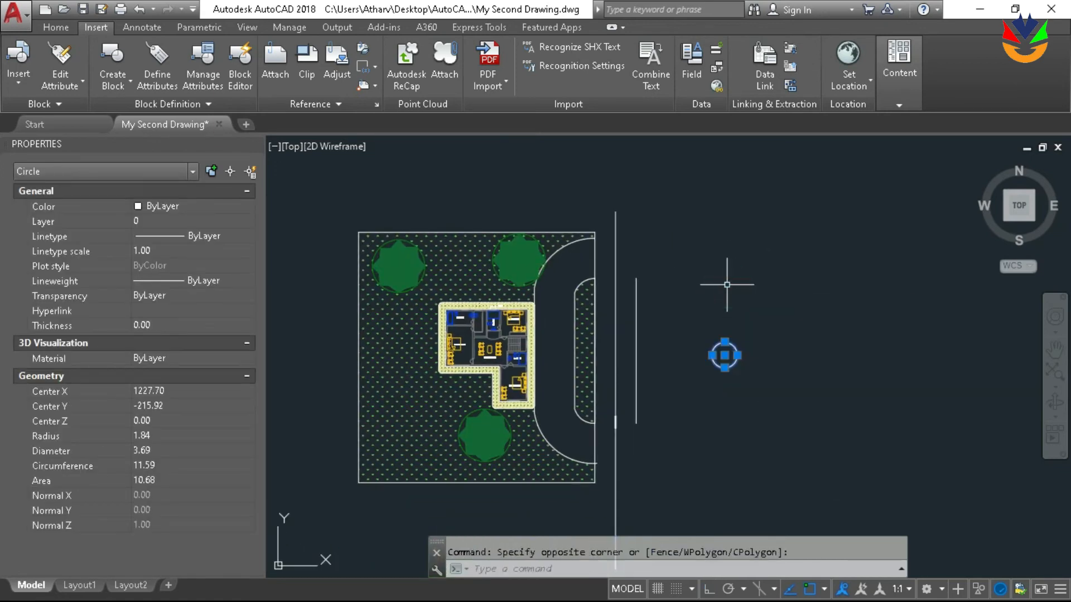
pyautogui.press('Delete')
pyautogui.scroll(8, 677, 196)
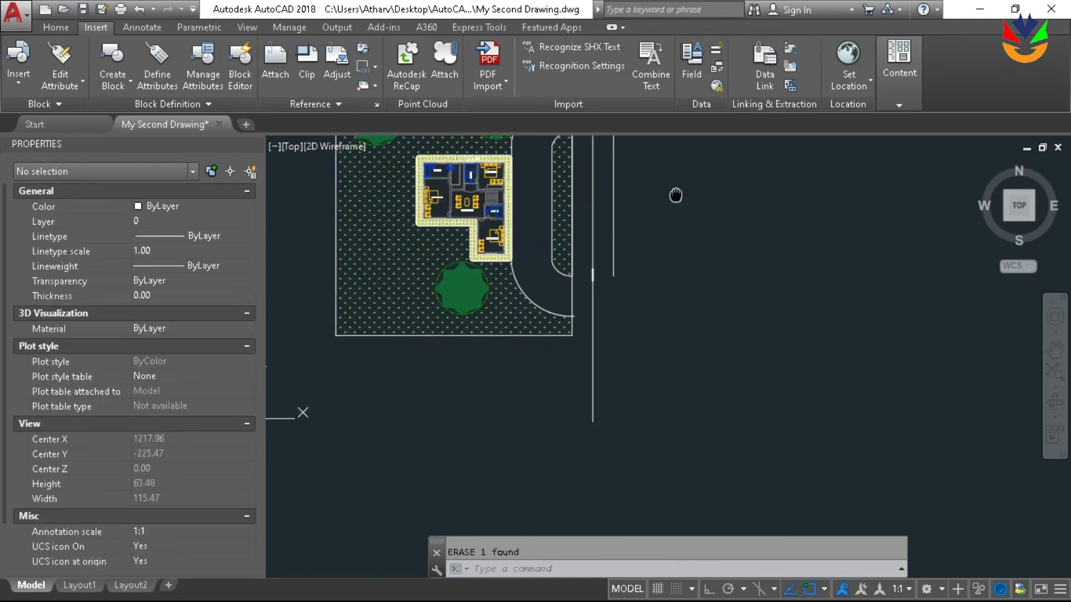
pyautogui.click(549, 299)
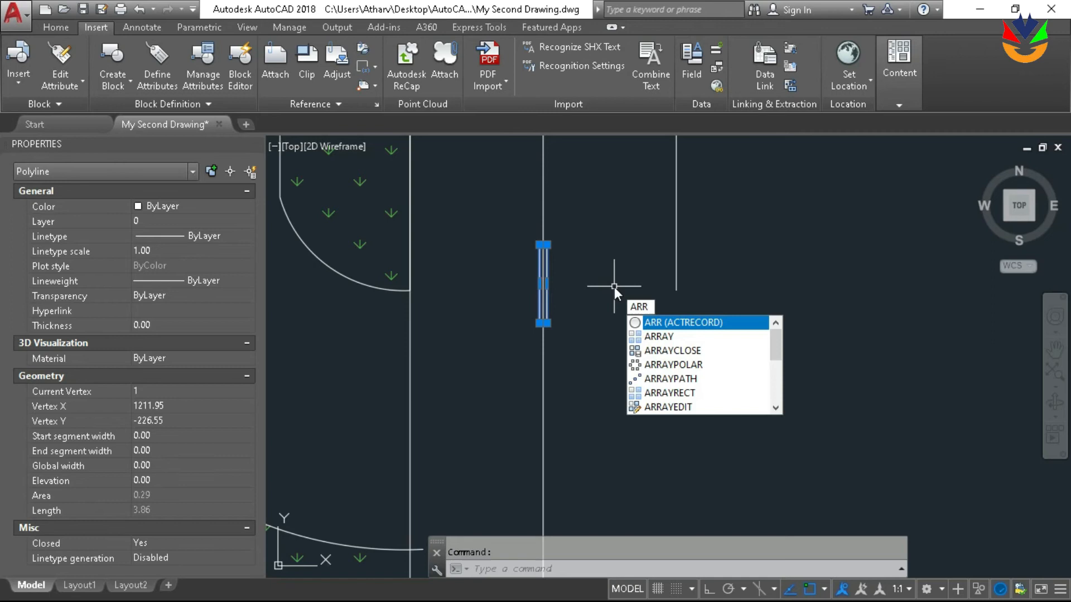
pyautogui.scroll(-5, 614, 287)
pyautogui.press('Escape')
# Draw a polyline about 110.5 long up the lengthened left line, continuing with an arc curving right and a nearly flat arc segment
pyautogui.scroll(-2, 713, 249)
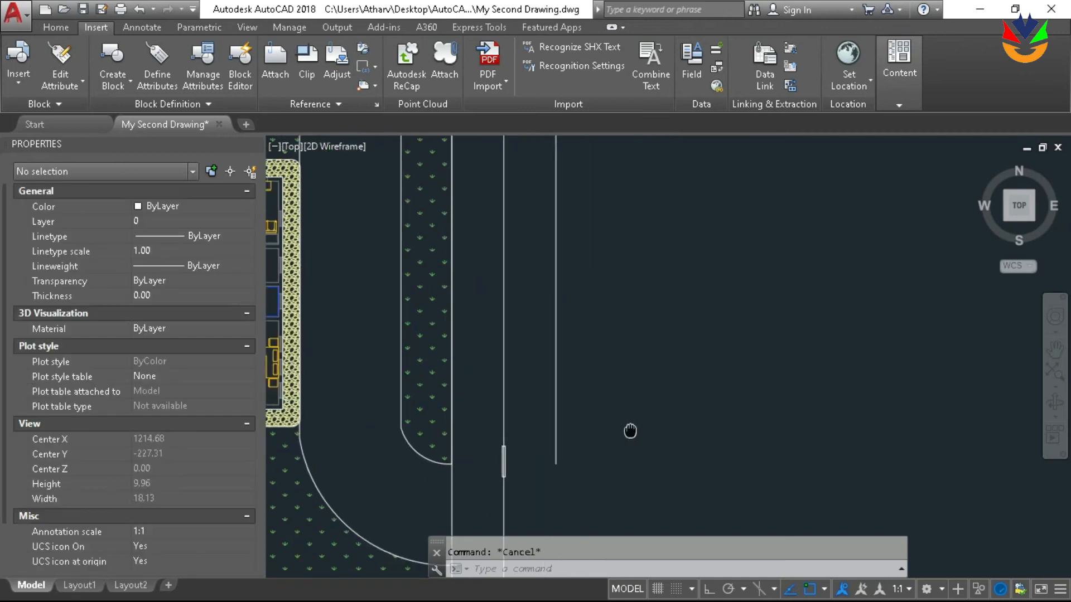
pyautogui.moveTo(621, 204); pyautogui.dragTo(581, 277, button='middle')
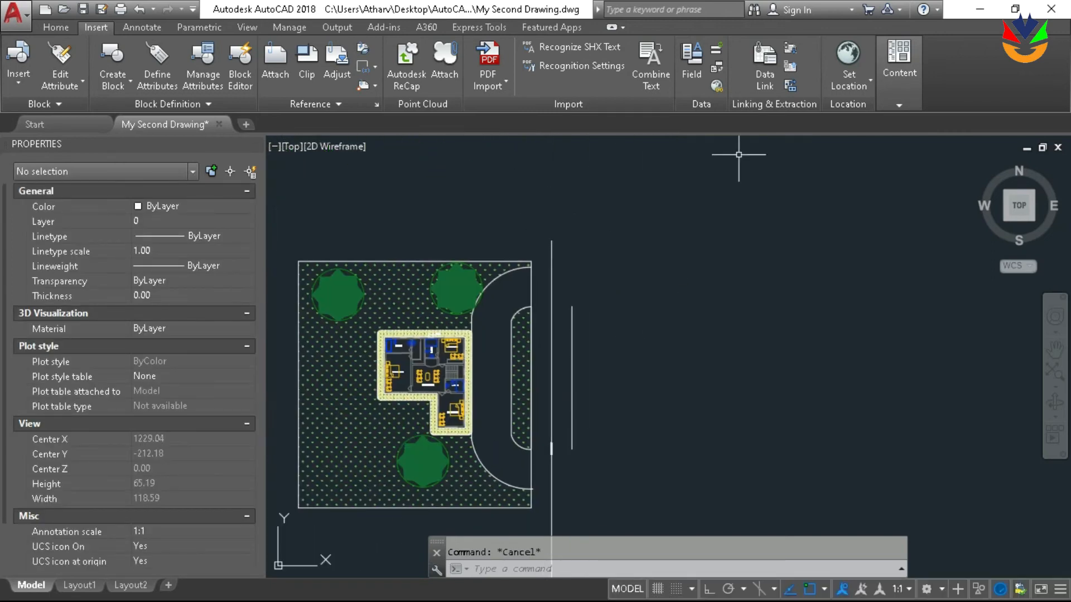
pyautogui.scroll(-2, 631, 279)
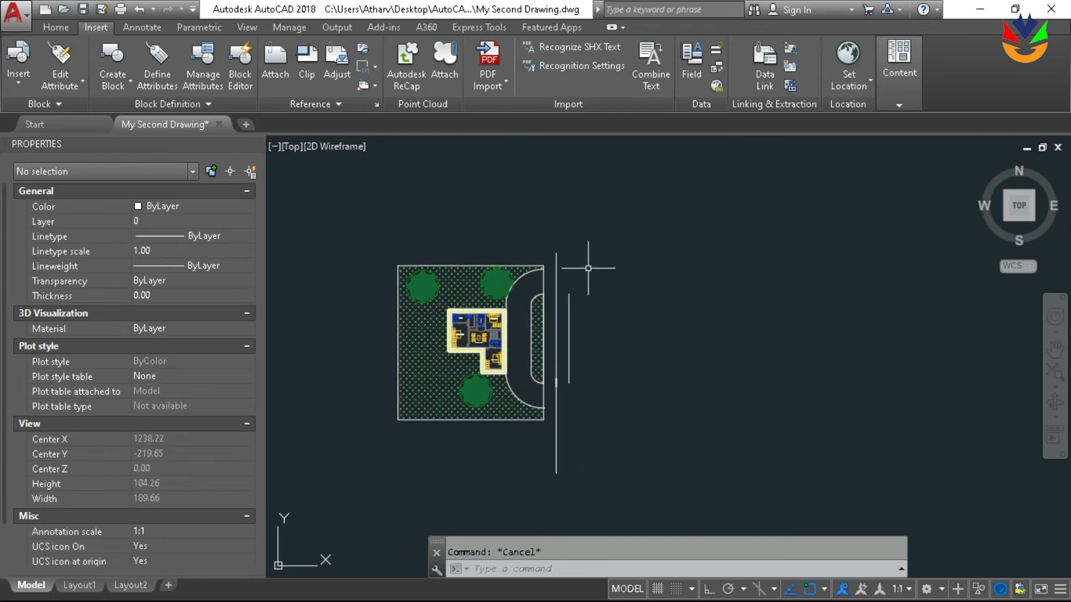
pyautogui.press('Return')
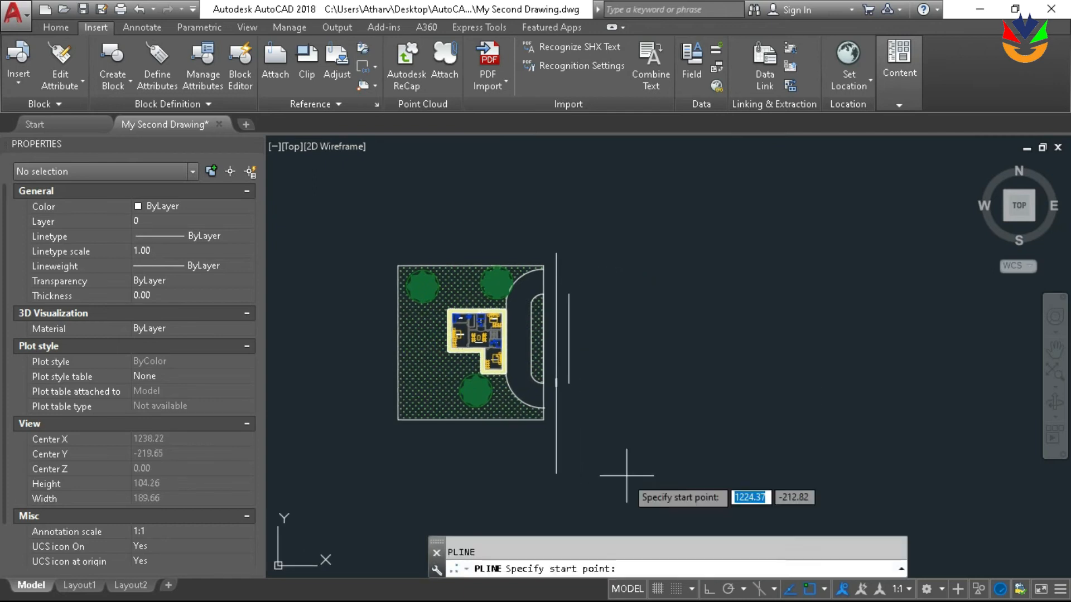
pyautogui.click(556, 473)
pyautogui.click(556, 253)
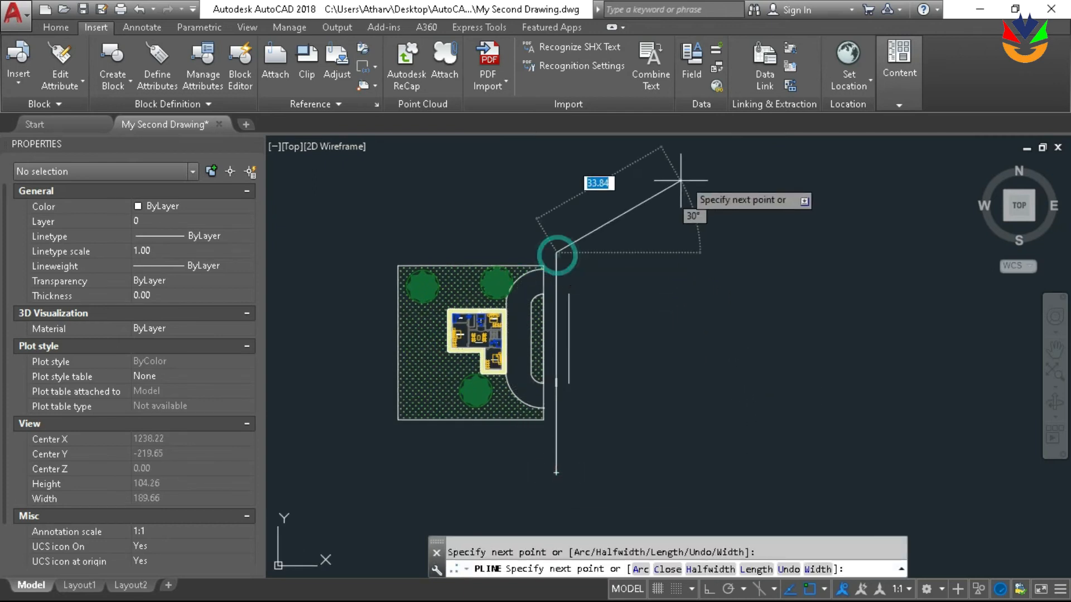
pyautogui.write('a')
pyautogui.press('Return')
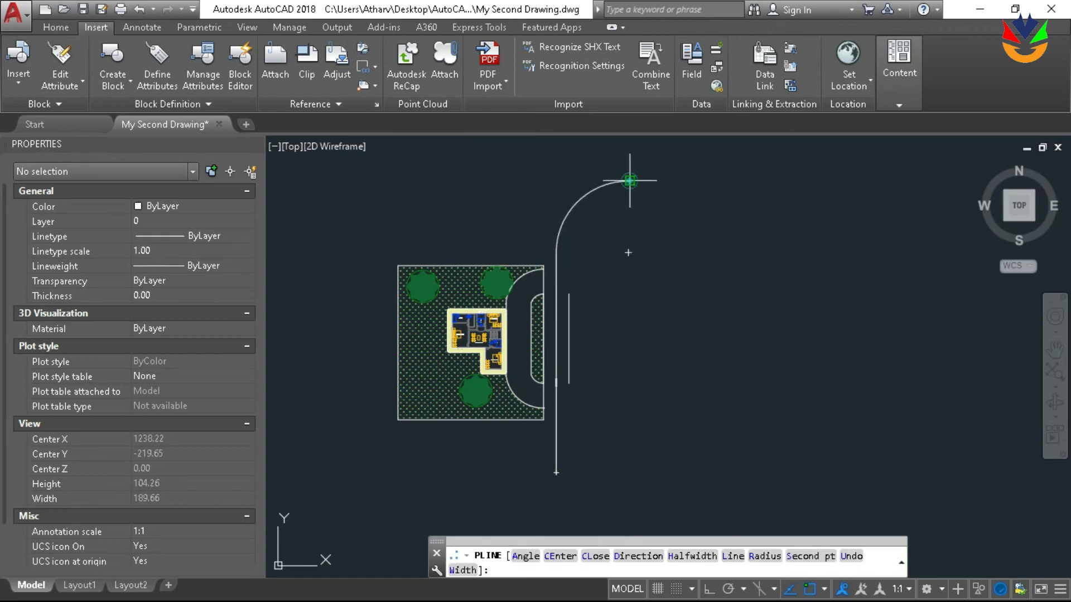
pyautogui.click(764, 181)
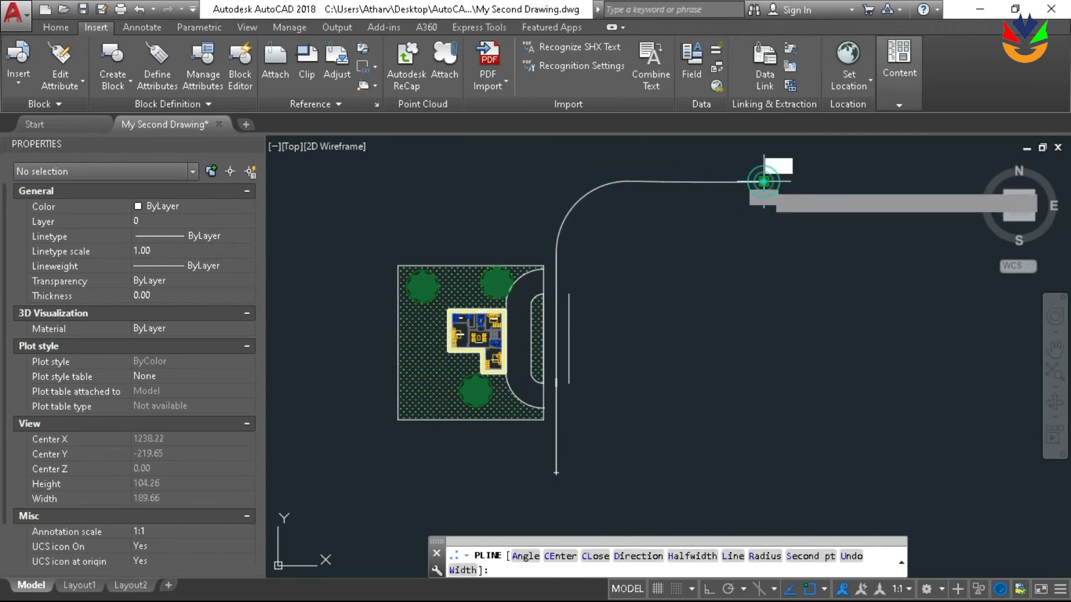
pyautogui.press('Return')
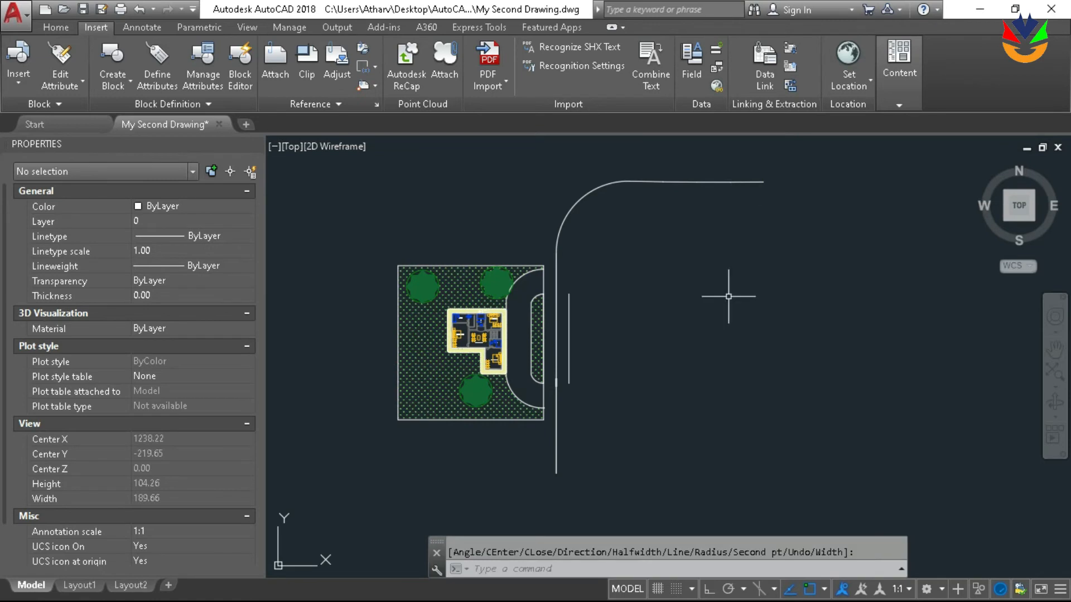
# Try a path array of the narrow rectangle along the new curved polyline, keeping the item spacing at 0.25
pyautogui.scroll(4, 574, 401)
pyautogui.scroll(2, 551, 341)
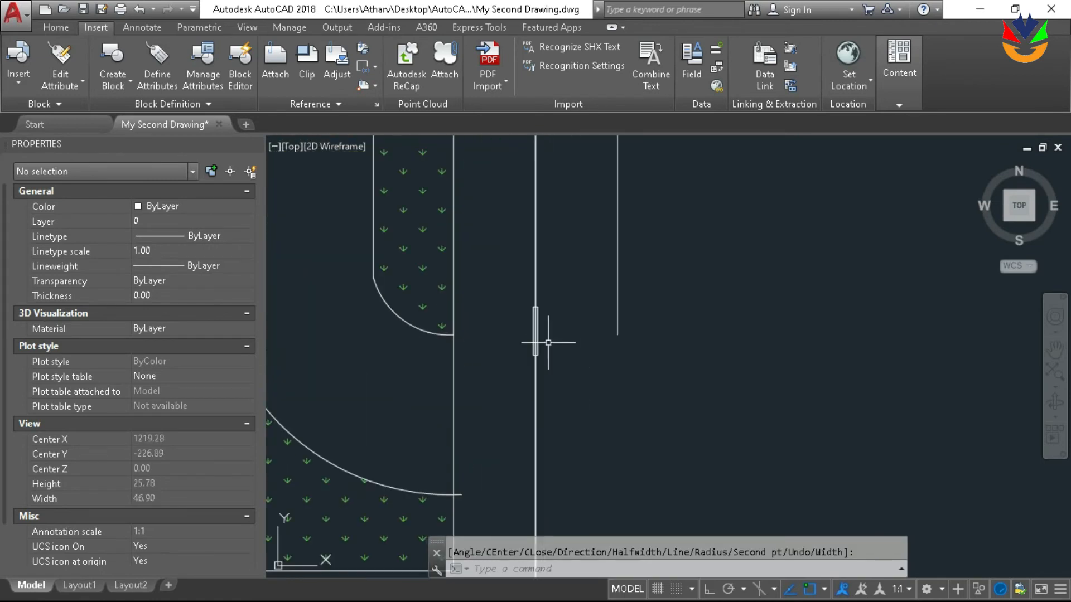
pyautogui.click(537, 343)
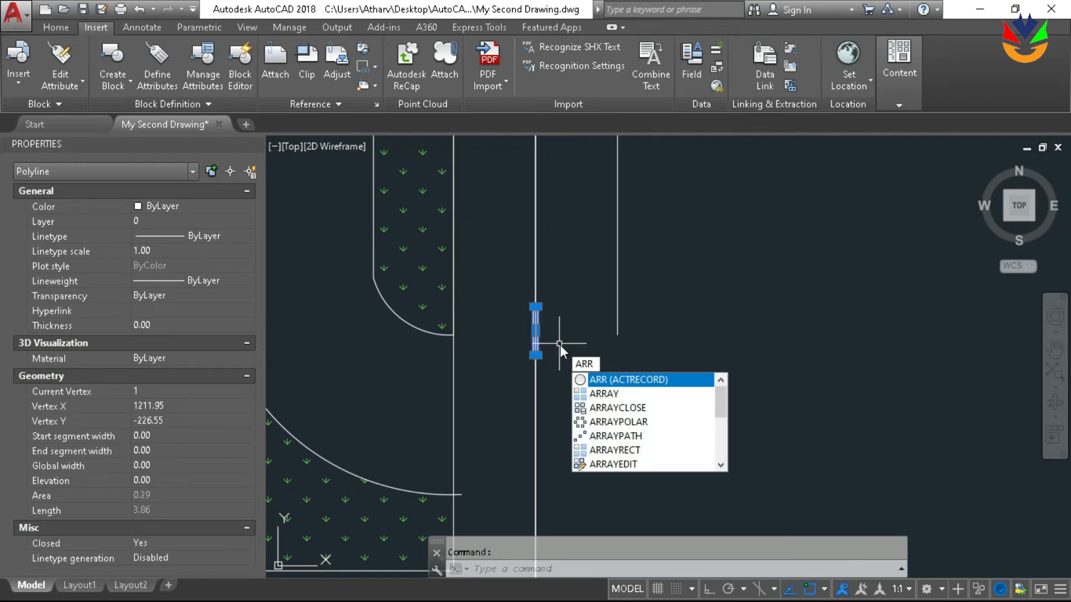
pyautogui.click(634, 393)
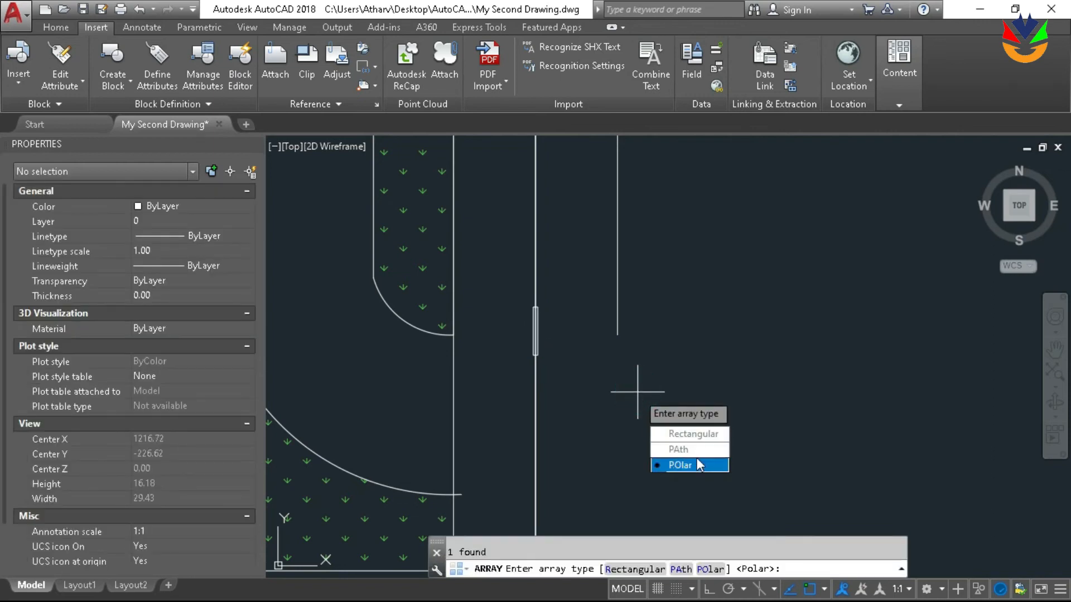
pyautogui.click(692, 449)
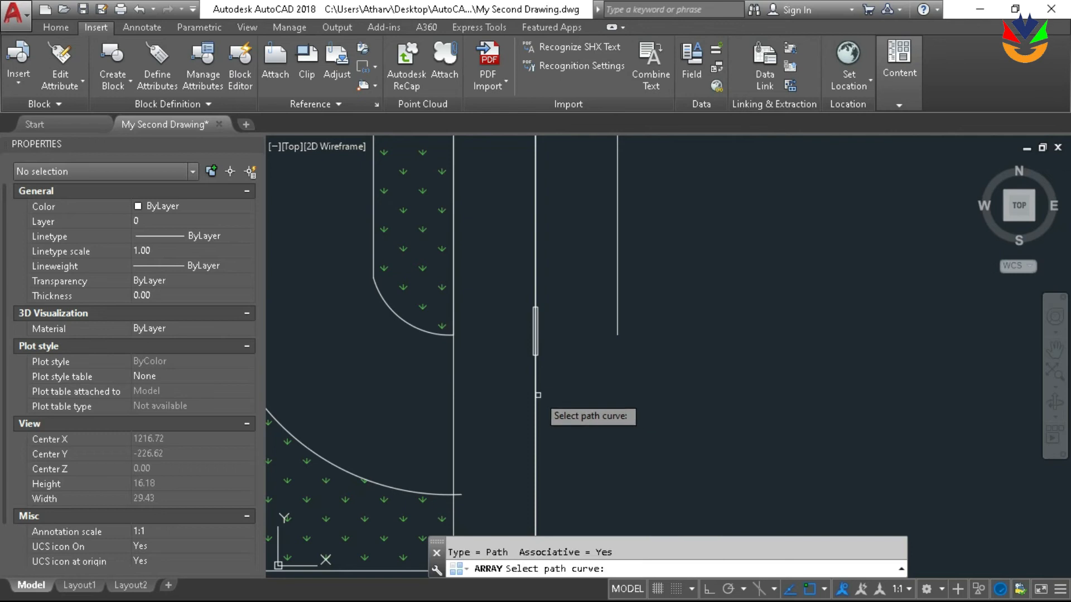
pyautogui.scroll(4, 540, 348)
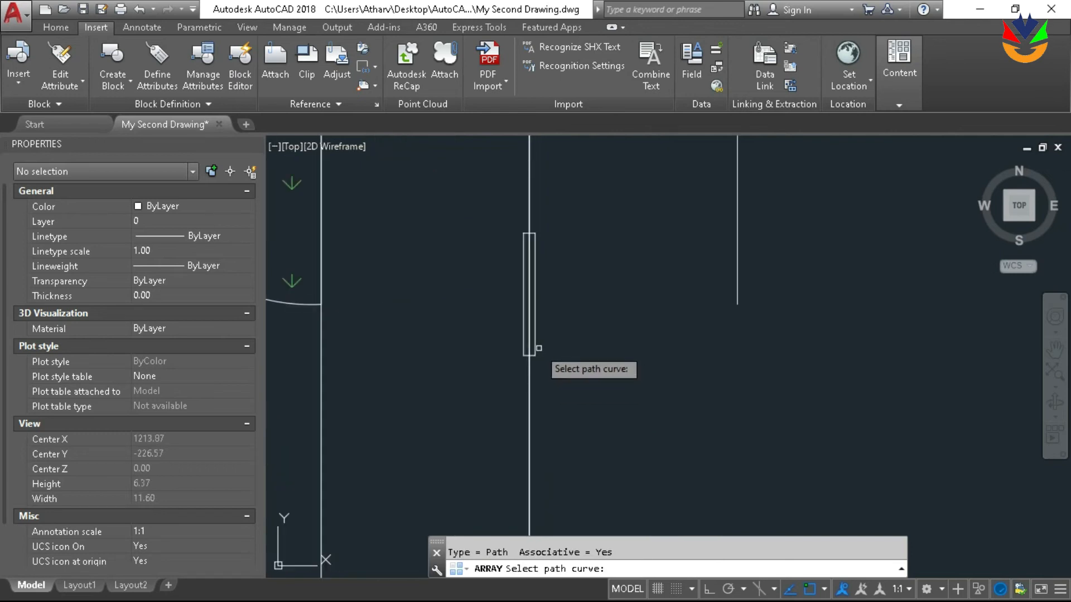
pyautogui.click(530, 399)
pyautogui.scroll(-4, 536, 391)
pyautogui.scroll(-6, 538, 385)
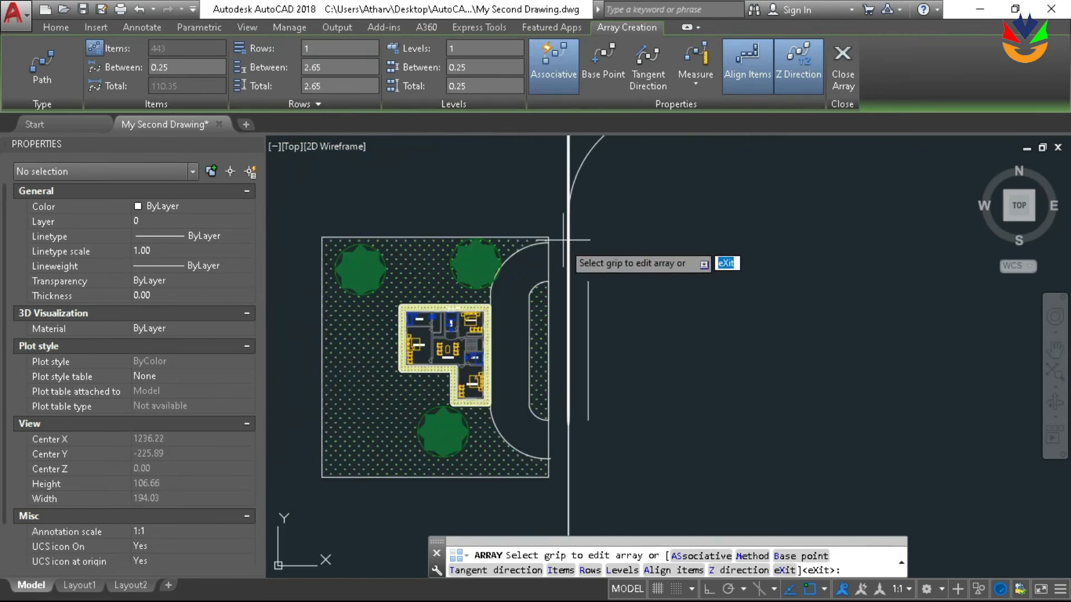
pyautogui.scroll(5, 580, 268)
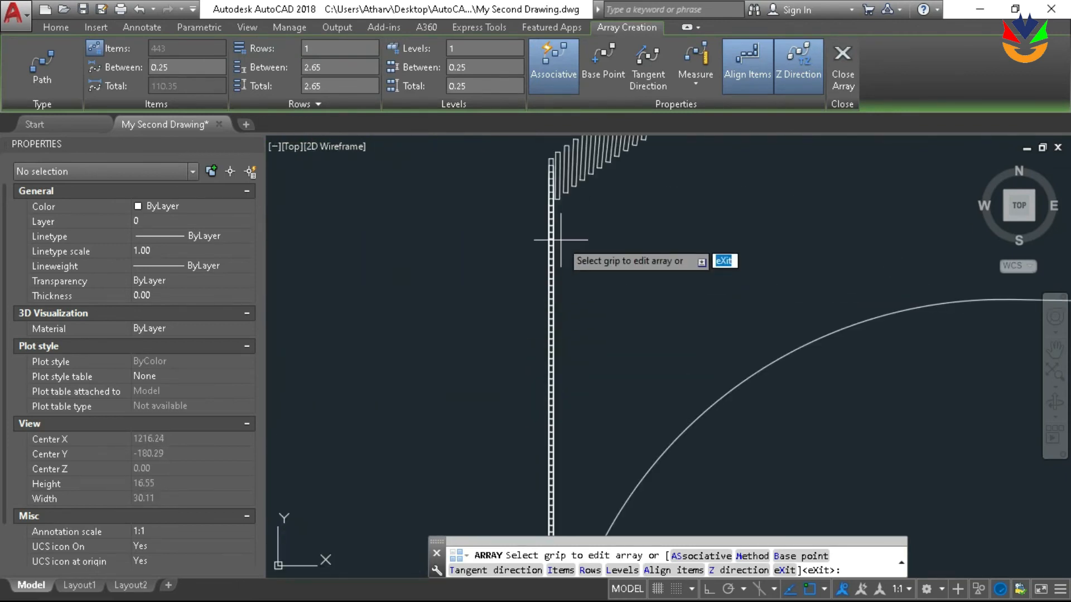
pyautogui.moveTo(564, 240); pyautogui.dragTo(565, 295, button='middle')
pyautogui.scroll(-4, 524, 357)
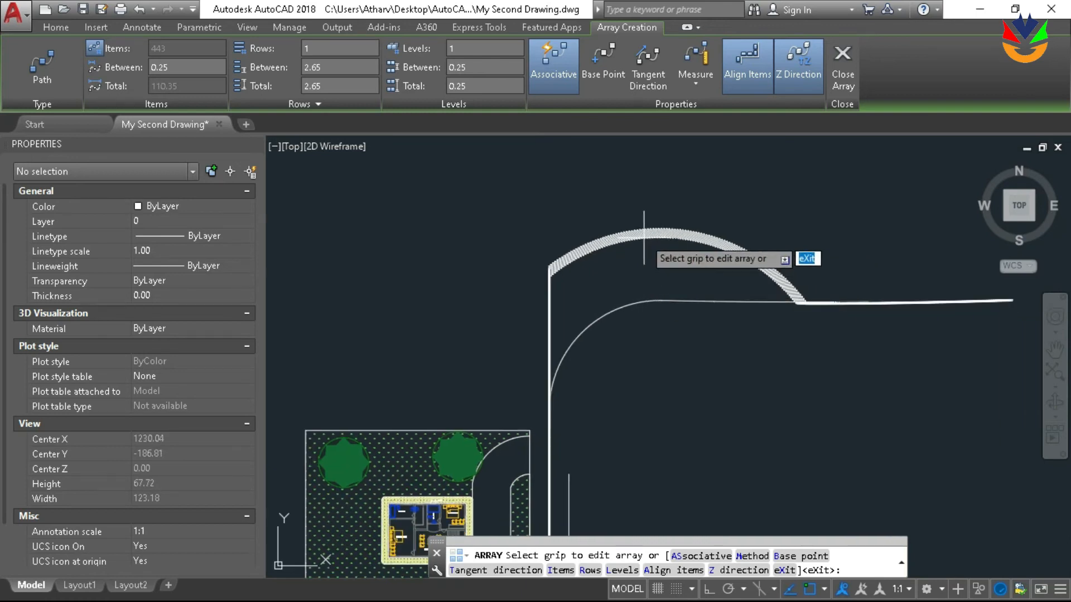
pyautogui.press('Return')
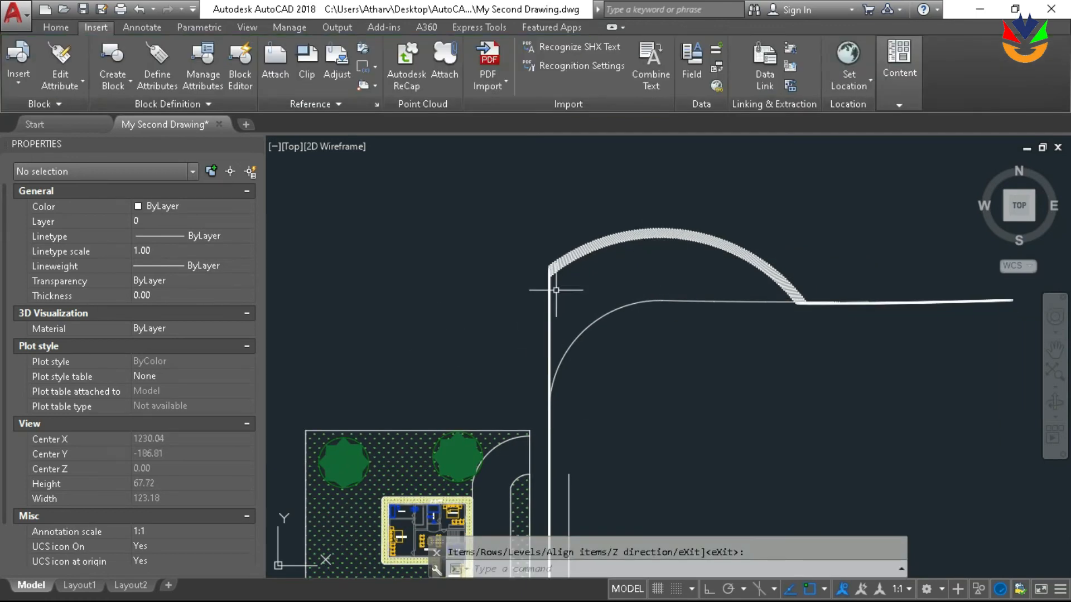
# Check the arrayed rectangles around the bend, and undo the path array
pyautogui.click(555, 276)
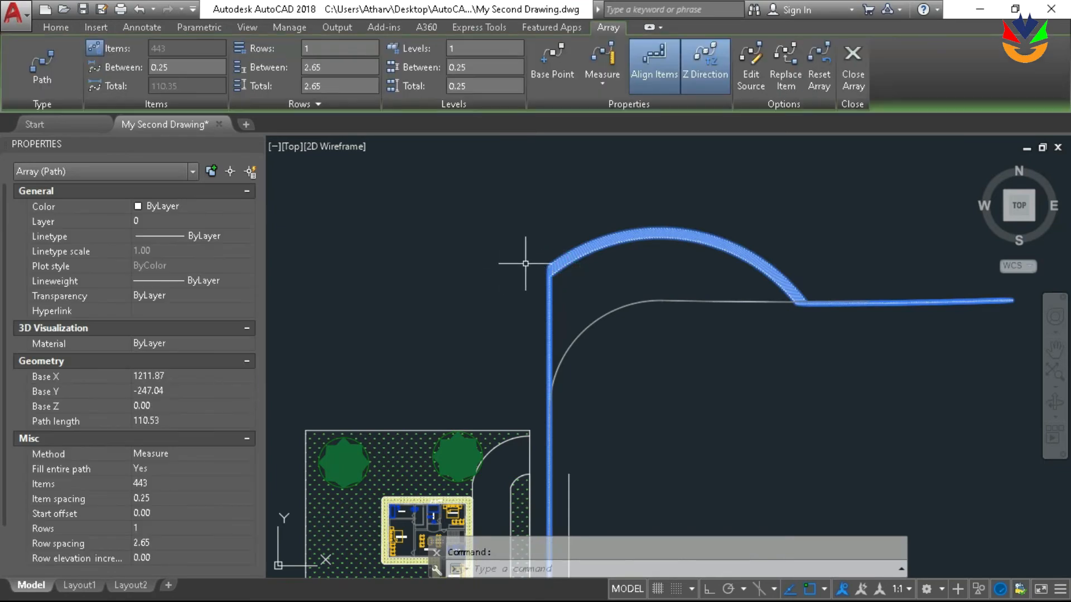
pyautogui.scroll(2, 776, 279)
pyautogui.scroll(-2, 772, 288)
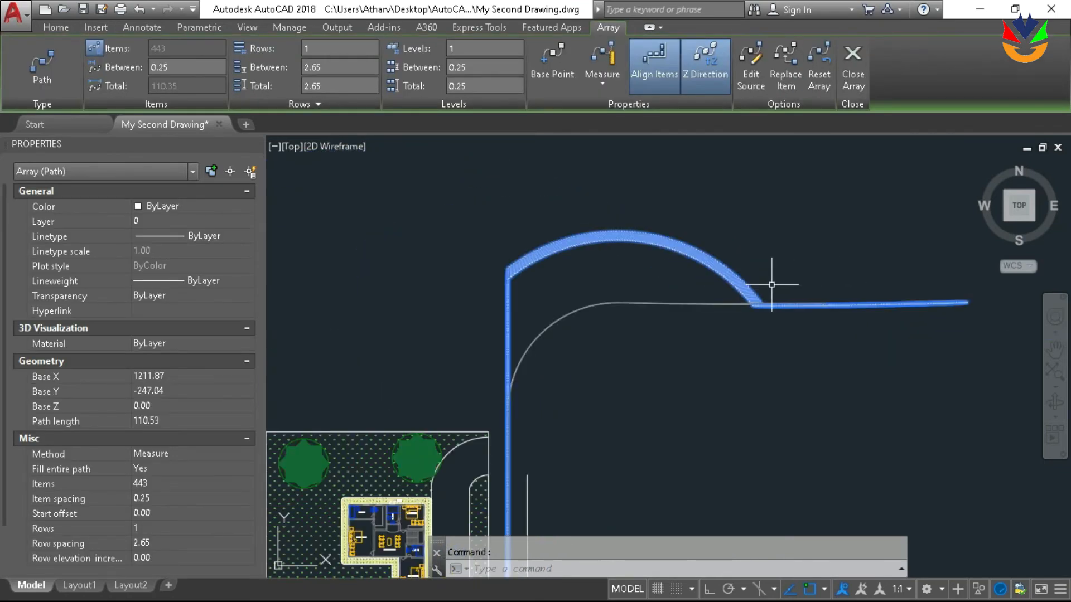
pyautogui.press('Escape')
pyautogui.hotkey('ctrl', 'z')
pyautogui.hotkey('ctrl', 'z')
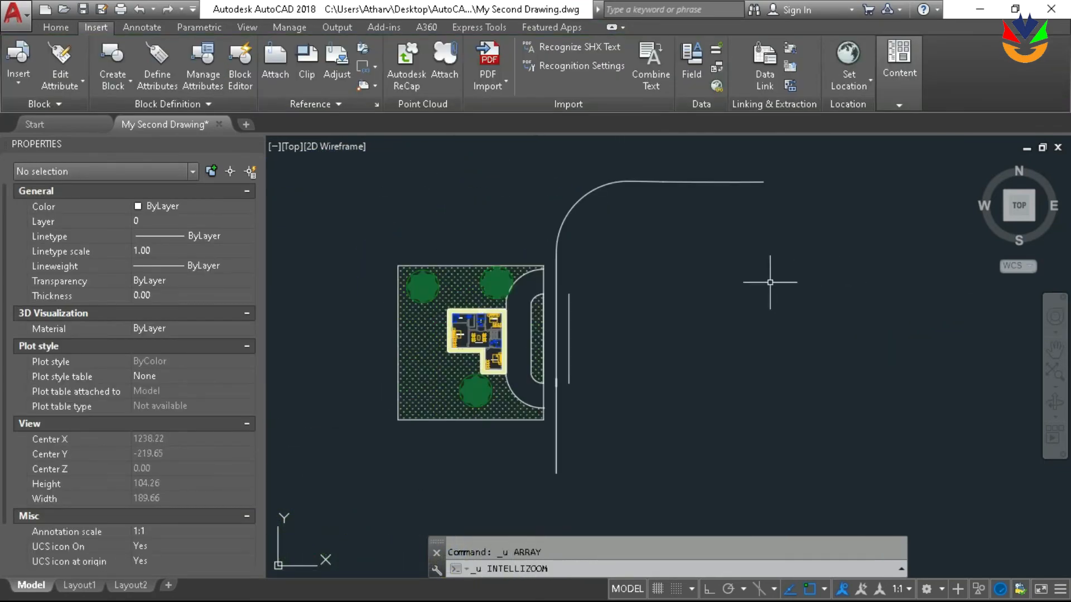
# Examine the curved polyline from its straight part beside the plot to its far right end
pyautogui.click(711, 183)
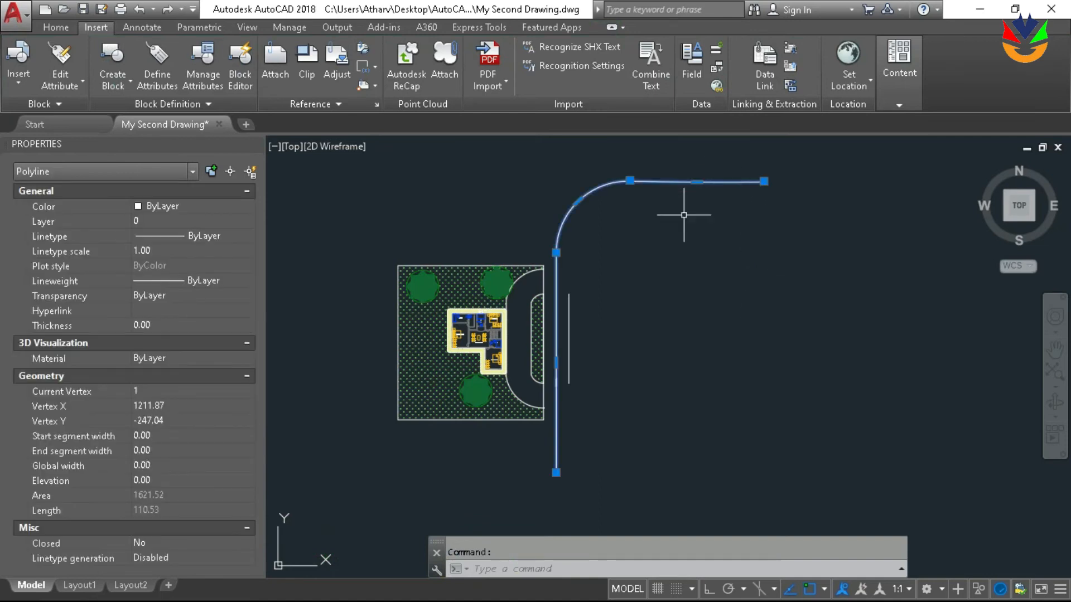
pyautogui.scroll(-2, 672, 229)
pyautogui.press('Escape')
pyautogui.scroll(1, 640, 235)
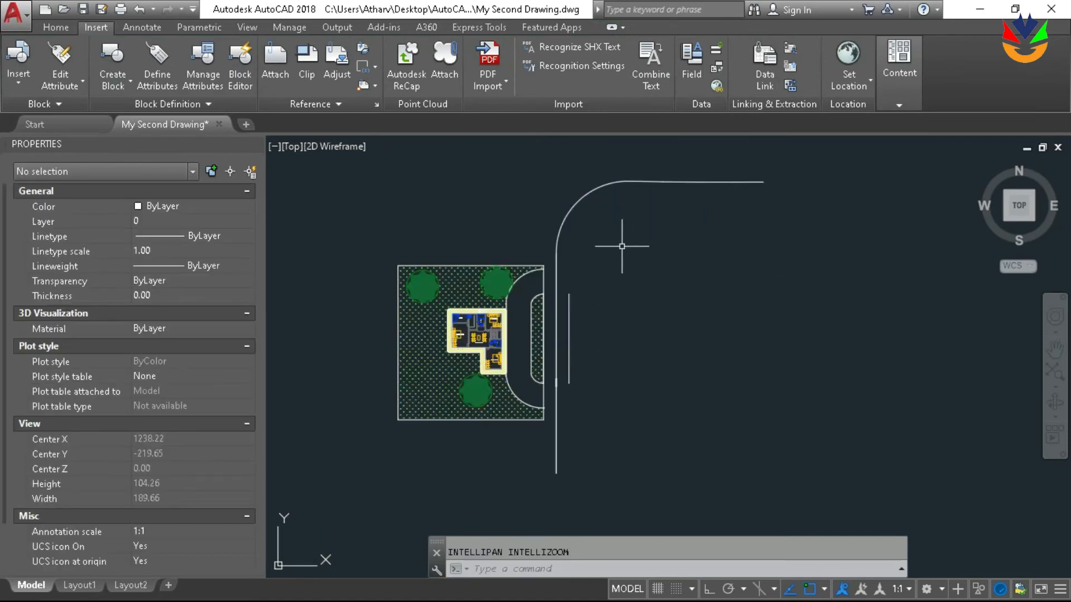
pyautogui.scroll(1, 619, 248)
pyautogui.scroll(2, 528, 443)
pyautogui.moveTo(581, 361); pyautogui.dragTo(533, 485, button='middle')
pyautogui.scroll(-1, 539, 416)
pyautogui.moveTo(637, 342); pyautogui.dragTo(506, 461, button='middle')
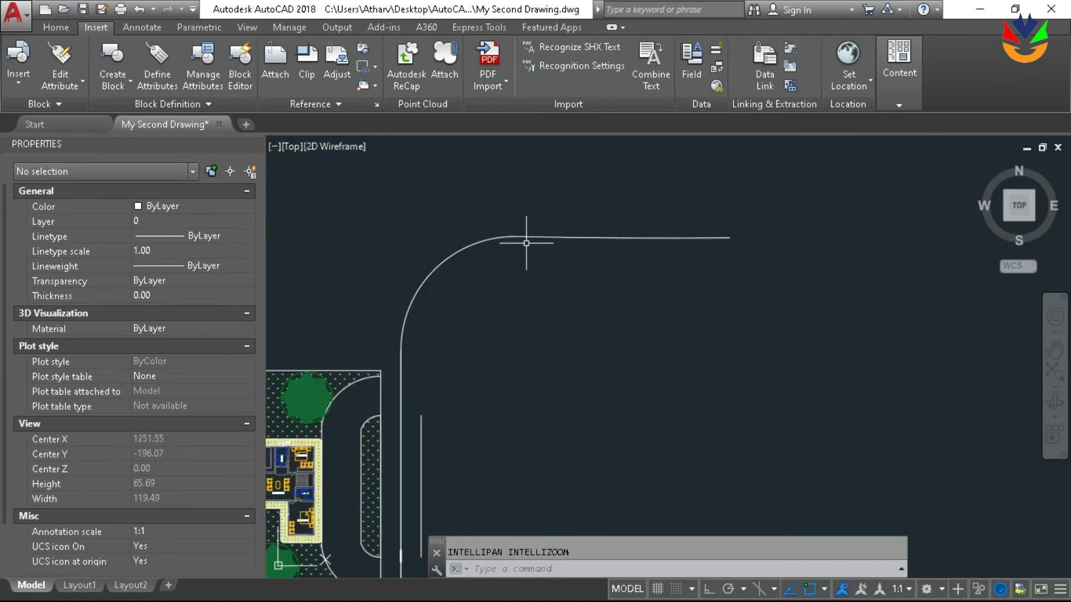
# Select the curved polyline, inspect it along its bend and straight part beside the plot, and clear the selection
pyautogui.click(527, 236)
pyautogui.scroll(-2, 509, 239)
pyautogui.scroll(1, 468, 240)
pyautogui.scroll(3, 424, 313)
pyautogui.scroll(-3, 432, 394)
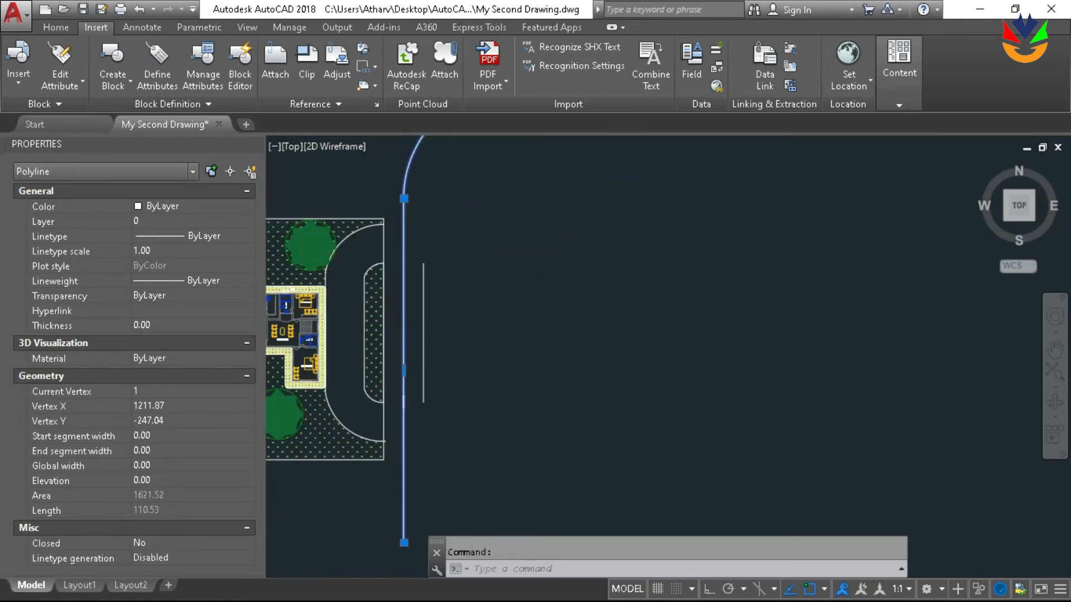
pyautogui.press('Escape')
# Draw a small circle in the empty area to the right of the plot, below the curved polyline
pyautogui.moveTo(586, 334); pyautogui.dragTo(509, 321, button='middle')
pyautogui.write('c')
pyautogui.press('Return')
pyautogui.click(508, 354)
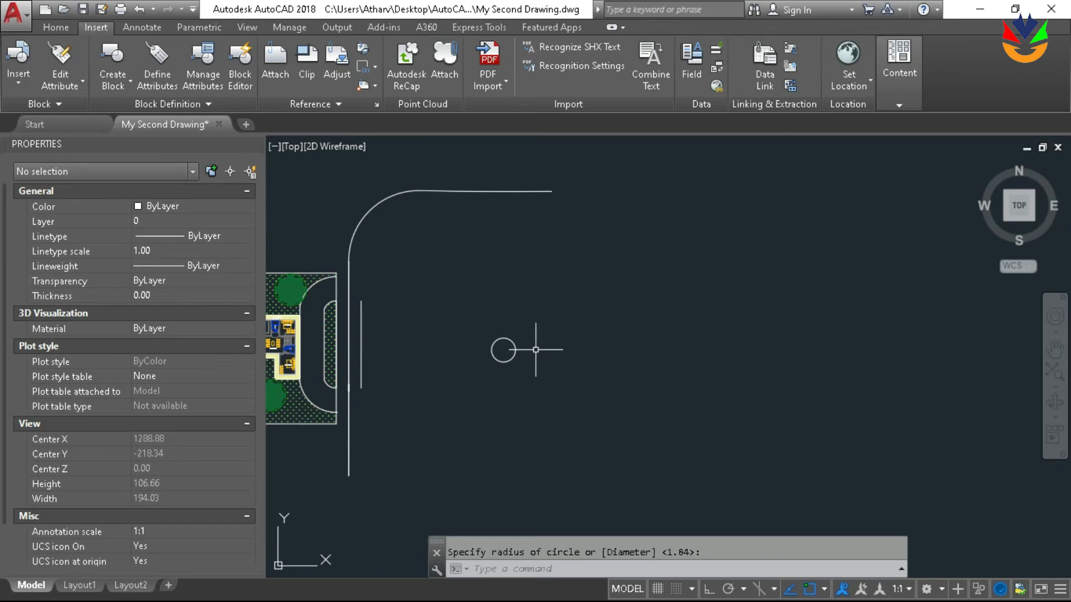
# Examine the tree and driveway near the plot's upper right corner, and return to the small circle
pyautogui.scroll(6, 401, 290)
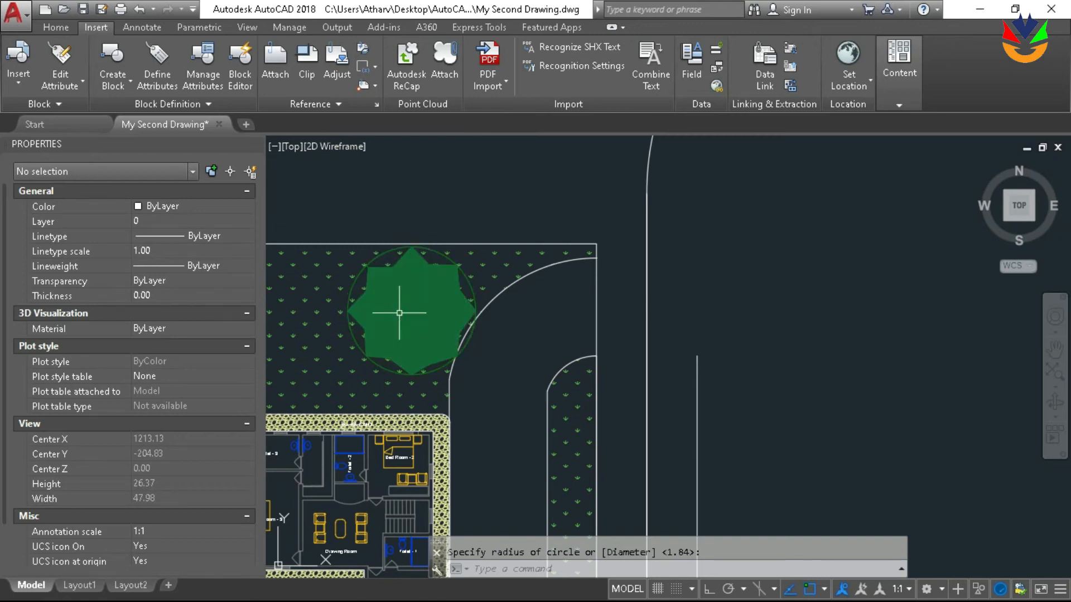
pyautogui.scroll(-3, 400, 316)
pyautogui.scroll(3, 401, 313)
pyautogui.scroll(-4, 401, 313)
pyautogui.moveTo(732, 394); pyautogui.dragTo(527, 329, button='middle')
pyautogui.scroll(2, 595, 362)
pyautogui.scroll(-4, 595, 362)
pyautogui.scroll(2, 519, 329)
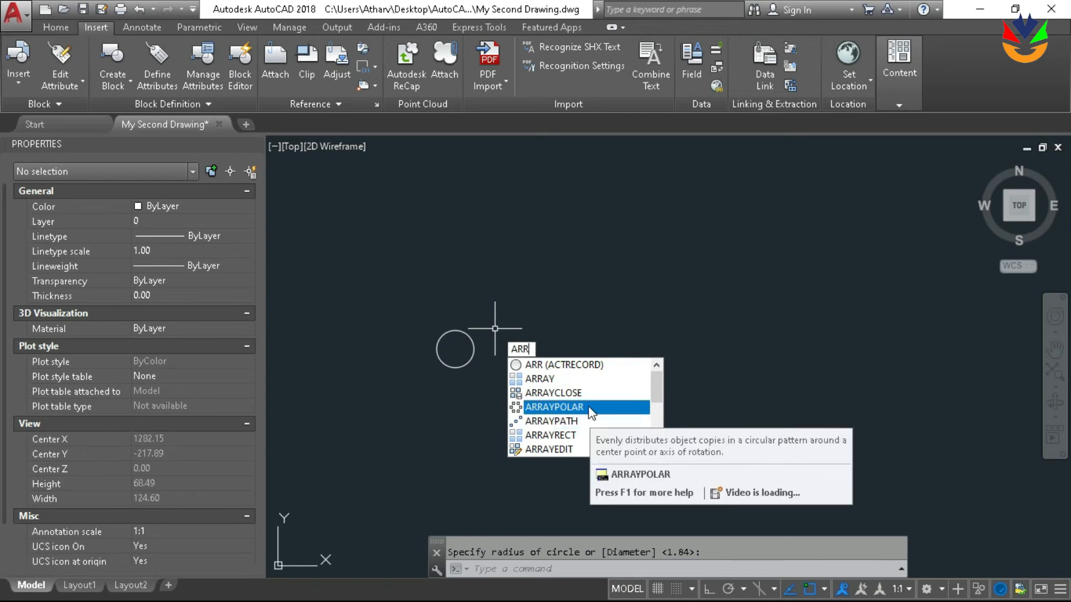
# Try a rectangular array of the small circle, and extend it upward to 4 rows
pyautogui.click(584, 379)
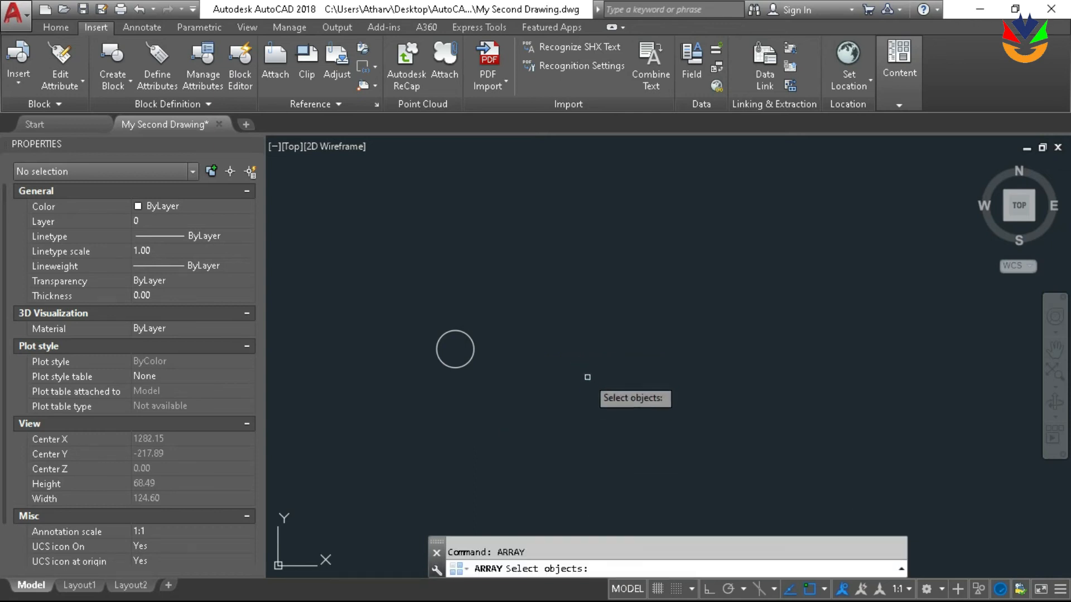
pyautogui.click(472, 351)
pyautogui.press('Return')
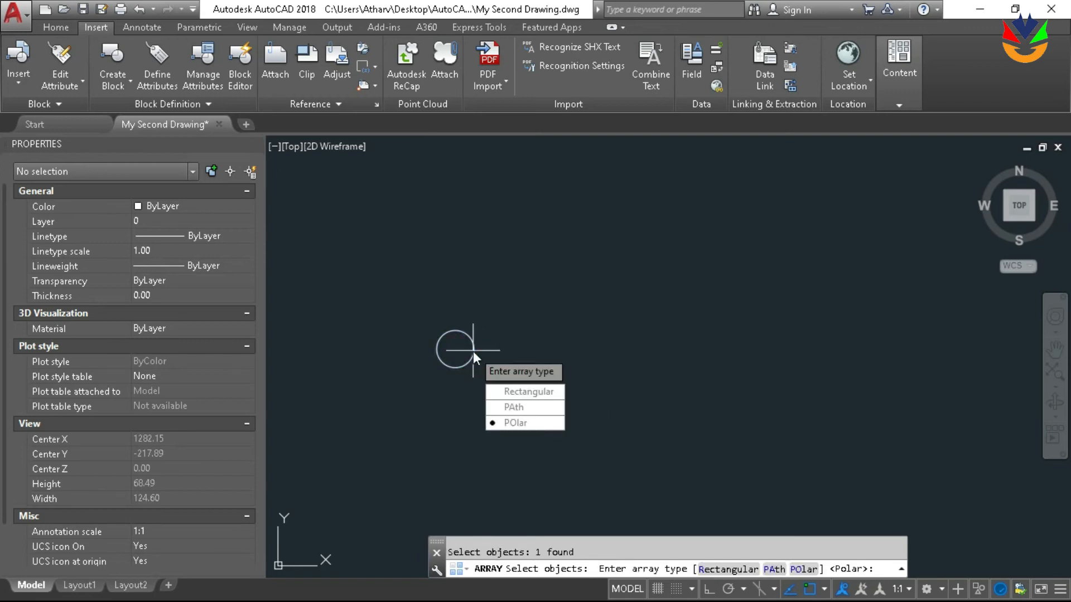
pyautogui.write('r')
pyautogui.press('Return')
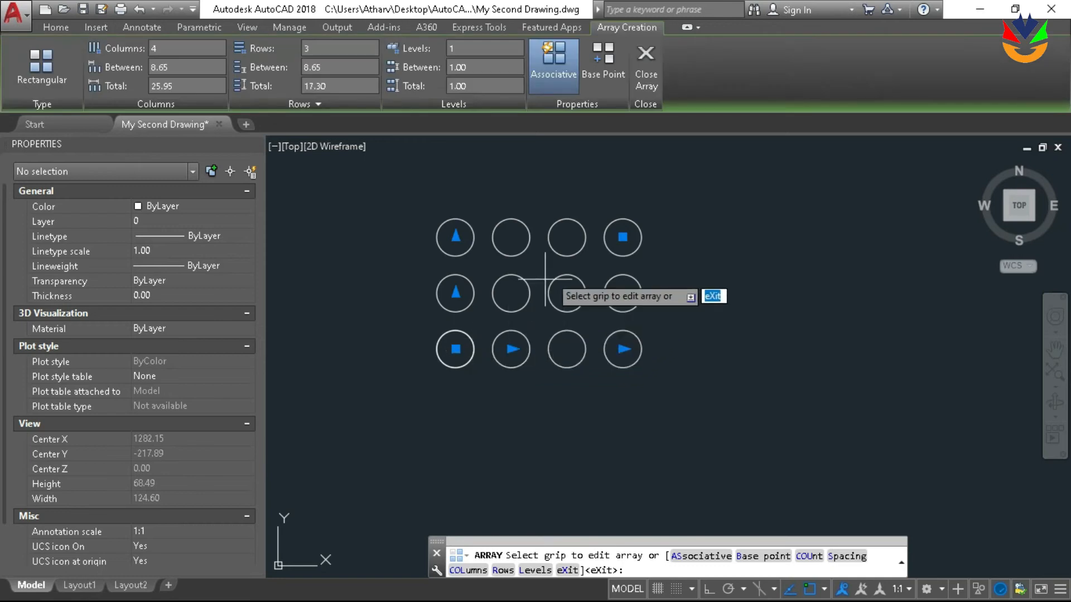
pyautogui.click(456, 237)
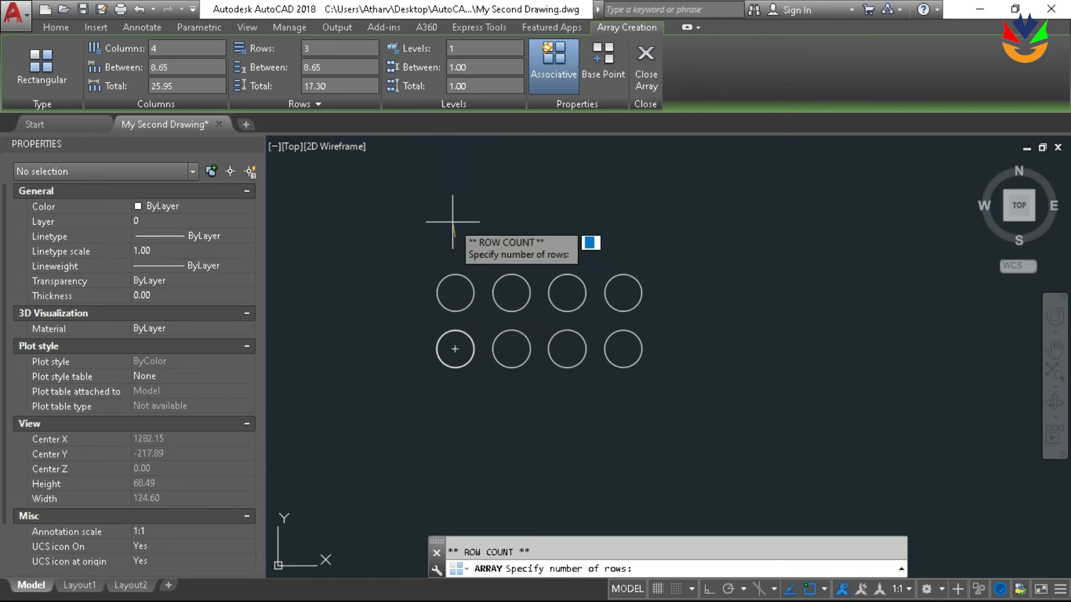
pyautogui.click(443, 168)
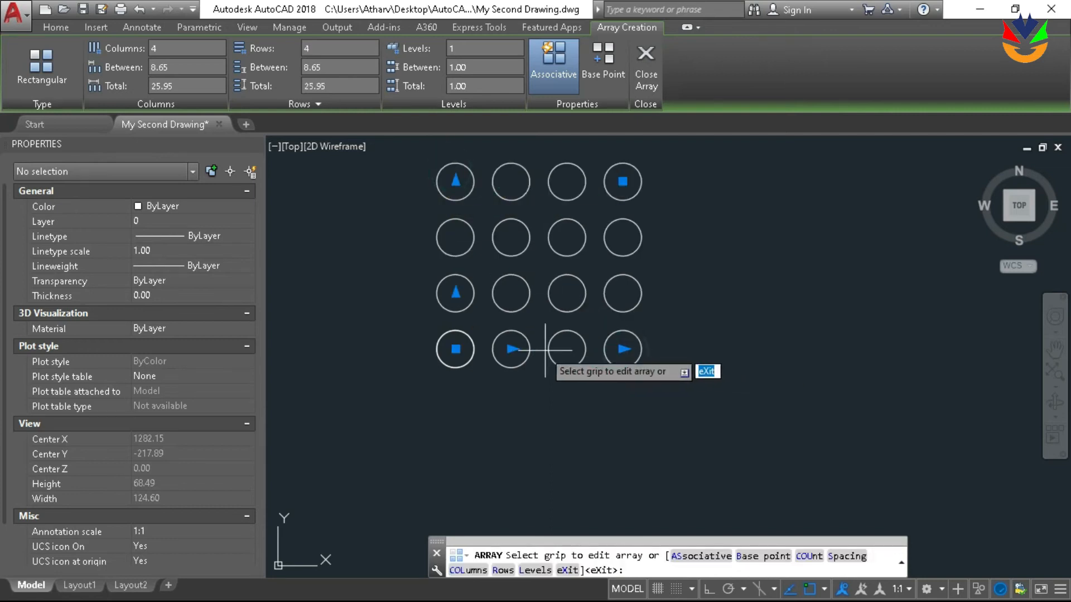
# Reduce the rectangular circle array to 2 columns, and stretch it out to 5 columns
pyautogui.click(622, 349)
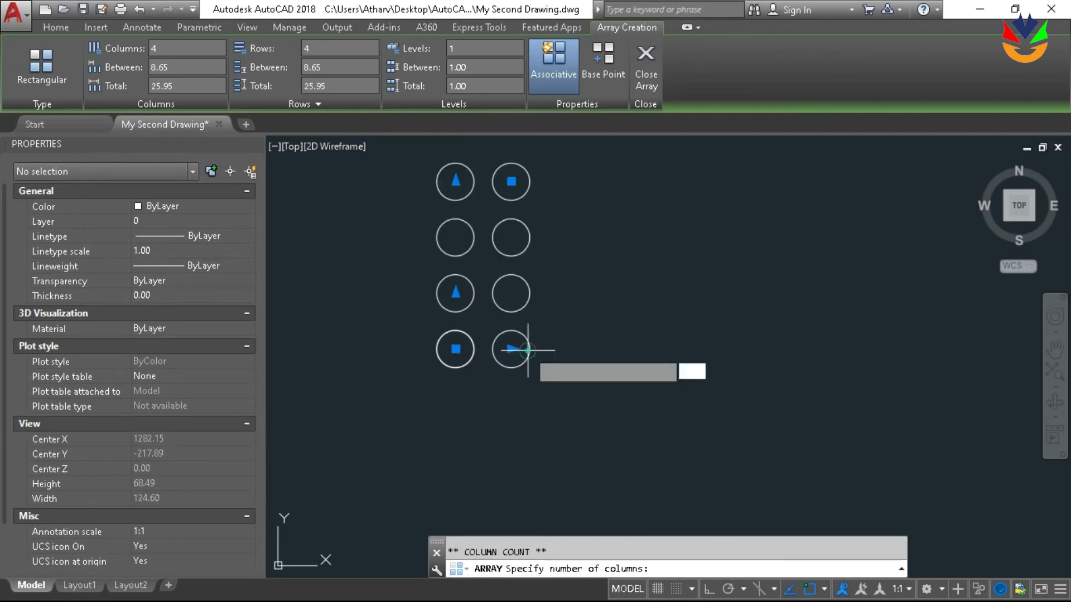
pyautogui.click(508, 348)
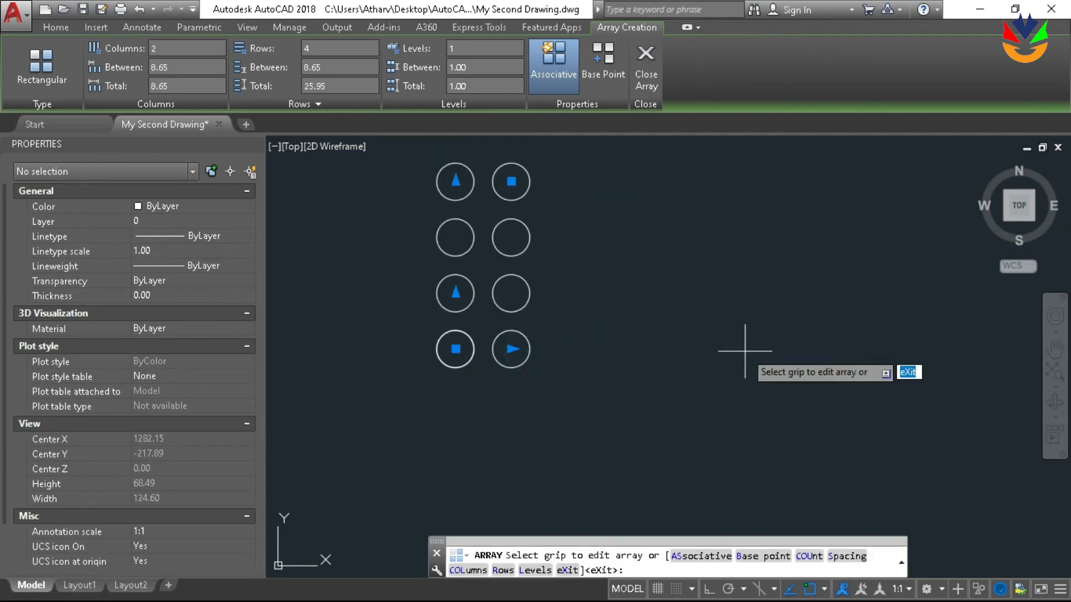
pyautogui.click(510, 350)
pyautogui.click(711, 352)
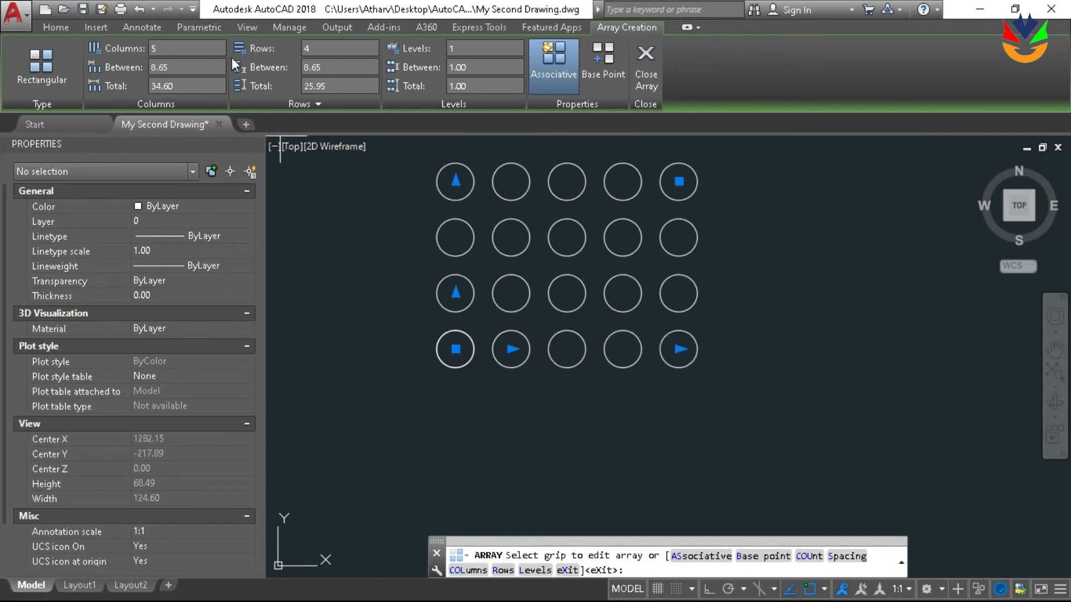
pyautogui.scroll(-3, 728, 350)
pyautogui.press('Escape')
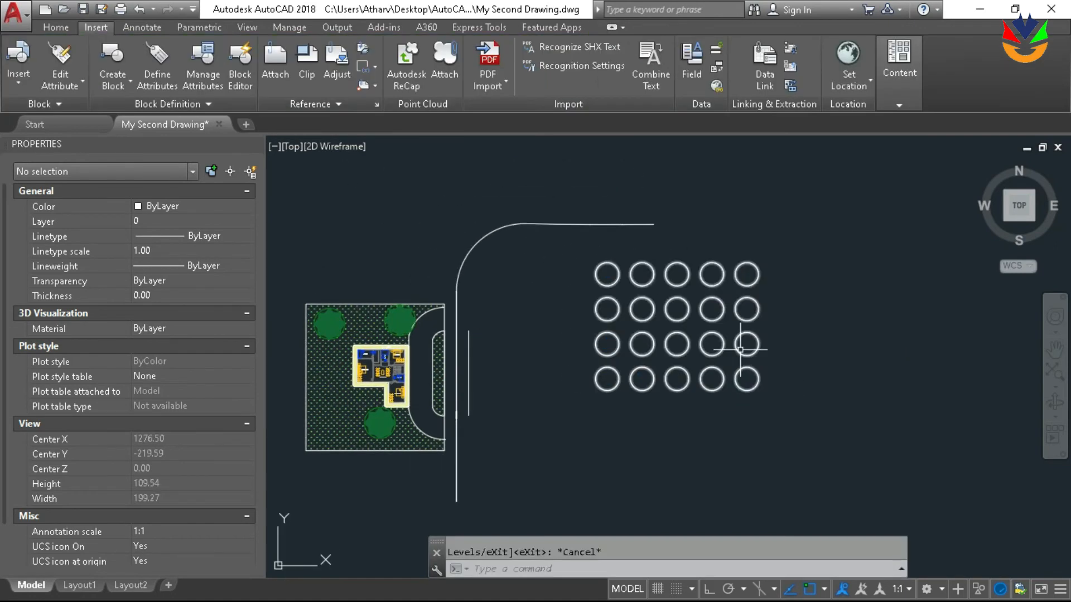
# Undo the rectangular array of the circle
pyautogui.scroll(2, 740, 350)
pyautogui.hotkey('ctrl', 'z')
pyautogui.scroll(-3, 599, 354)
pyautogui.moveTo(599, 354); pyautogui.dragTo(570, 373, button='middle')
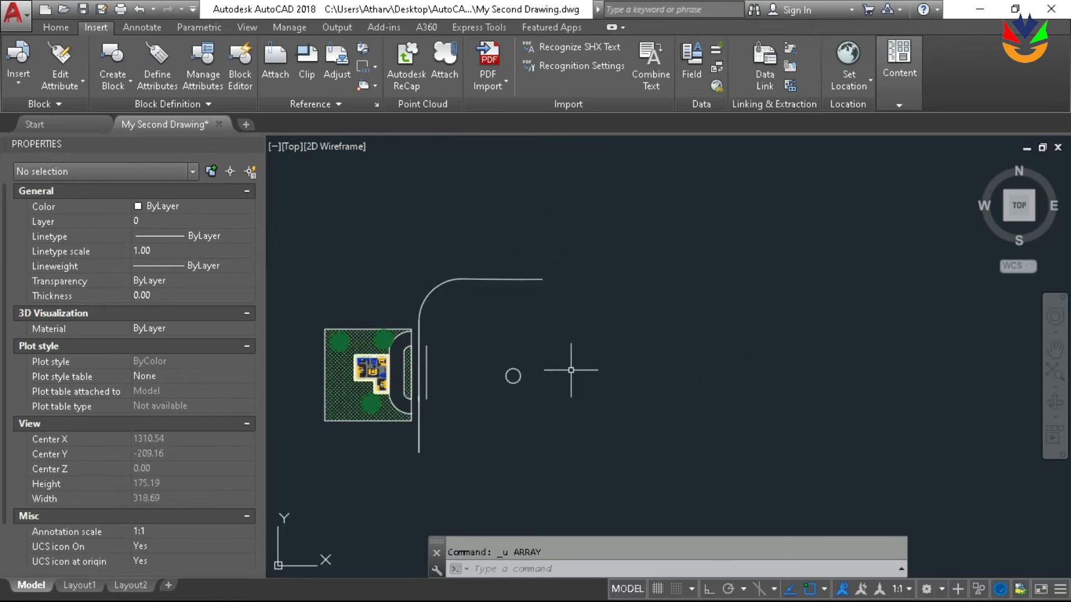
# Try a polar array of the small circle around a center point above and to the right of it
pyautogui.scroll(2, 571, 370)
pyautogui.press('Down')
pyautogui.press('Return')
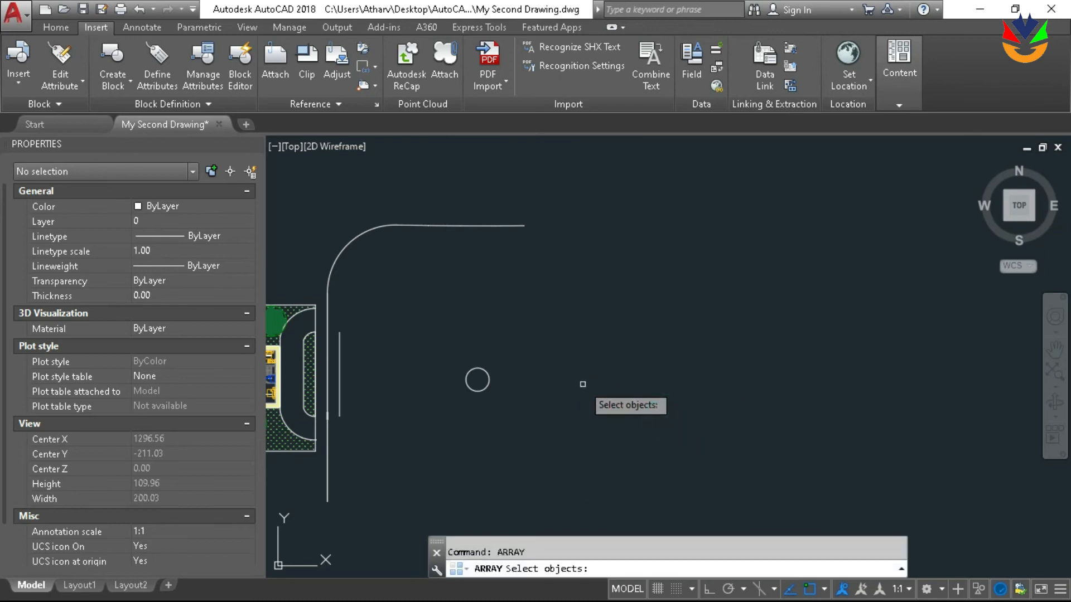
pyautogui.click(490, 385)
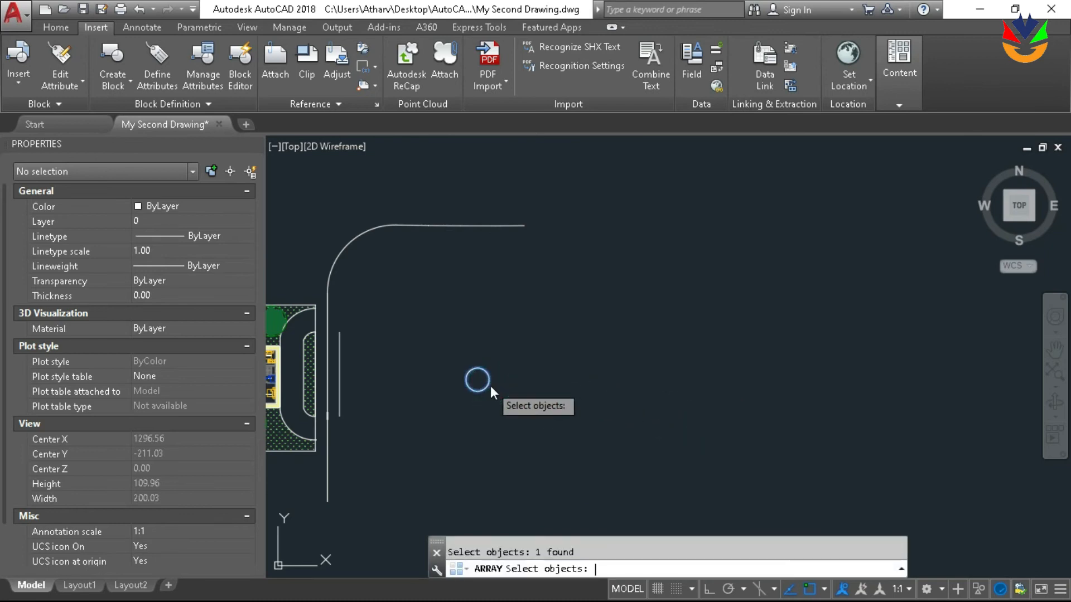
pyautogui.press('Return')
pyautogui.press('Down')
pyautogui.press('Down')
pyautogui.press('Down')
pyautogui.press('Return')
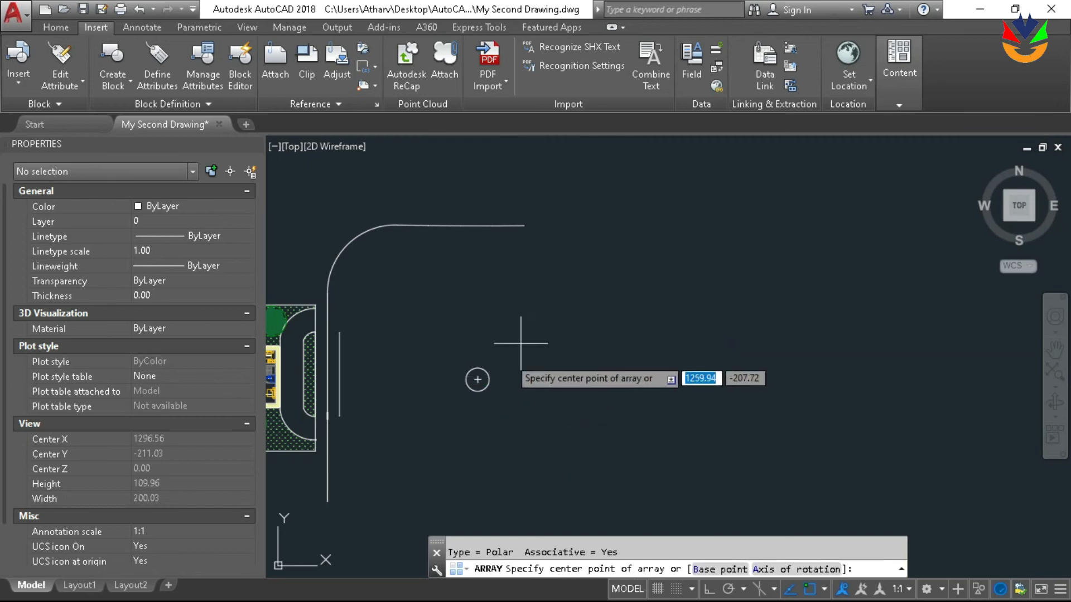
pyautogui.click(553, 317)
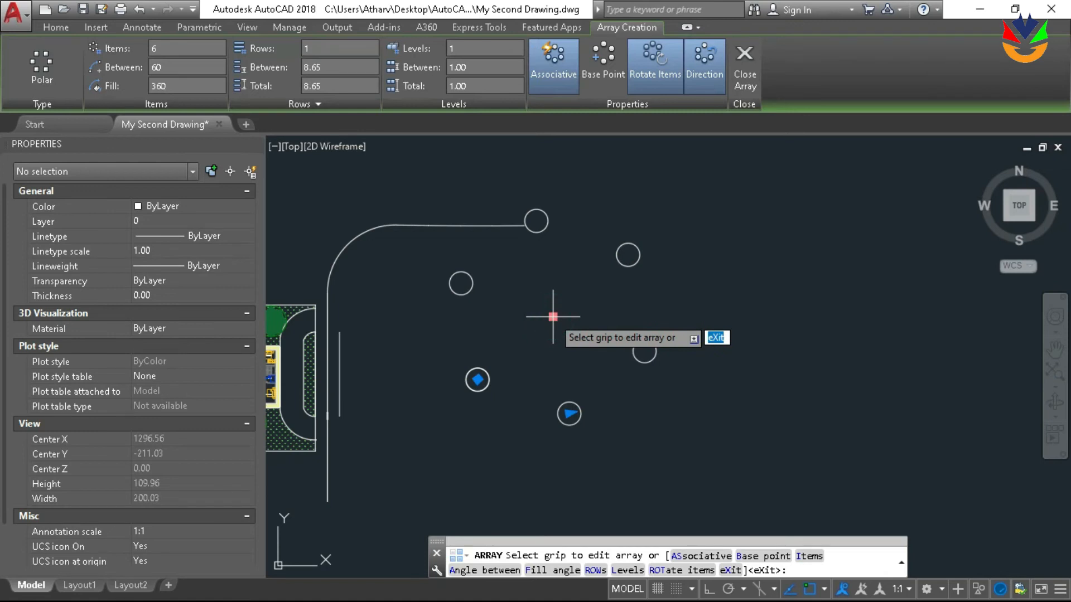
# Try adjusting the angle between the polar array's items by its grip, and set the item count to 12
pyautogui.click(569, 414)
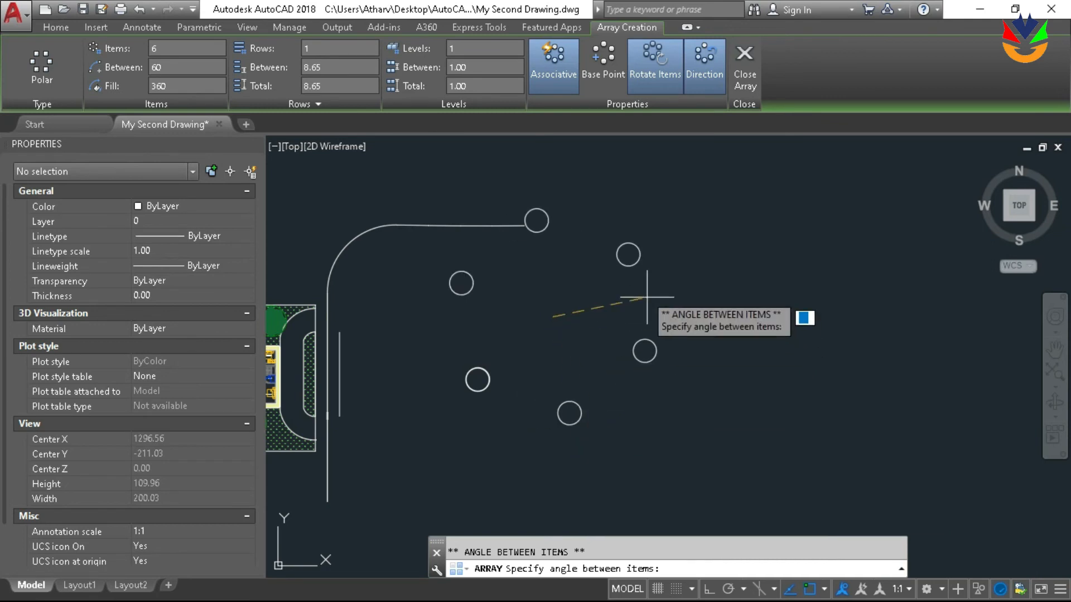
pyautogui.click(607, 389)
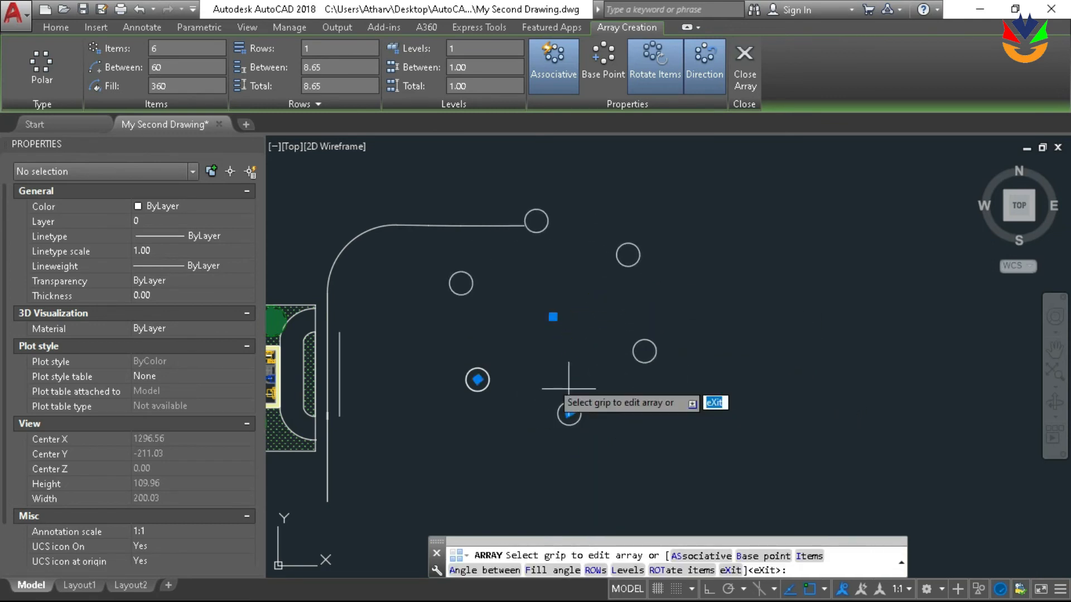
pyautogui.click(185, 50)
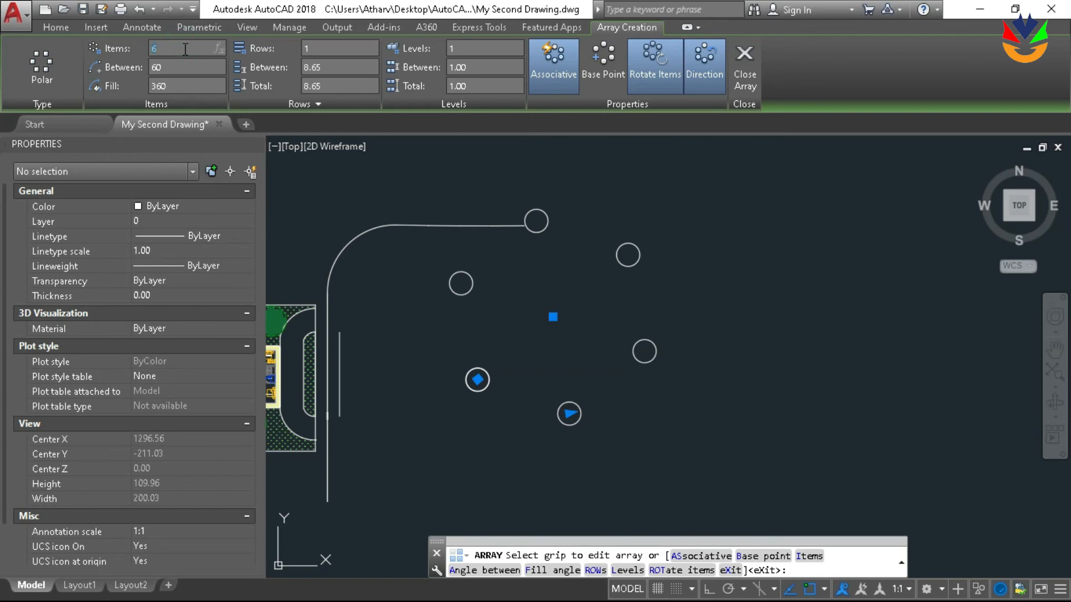
pyautogui.press('Return')
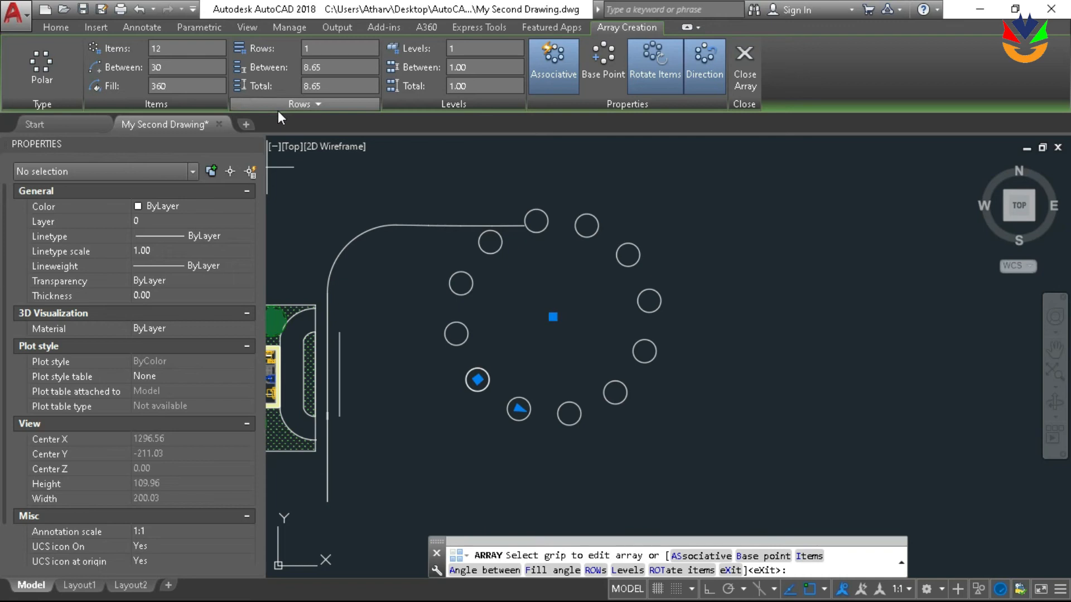
pyautogui.press('Return')
# Check the ring of circles, and undo the polar array
pyautogui.scroll(-2, 388, 174)
pyautogui.moveTo(471, 221); pyautogui.dragTo(471, 281, button='middle')
pyautogui.press('Escape')
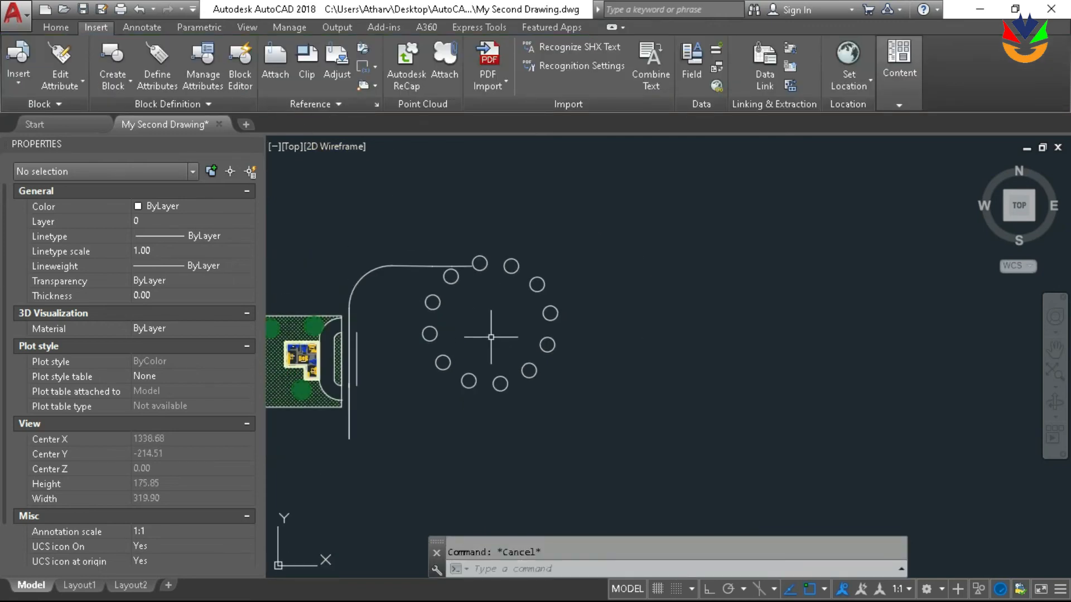
pyautogui.hotkey('ctrl', 'z')
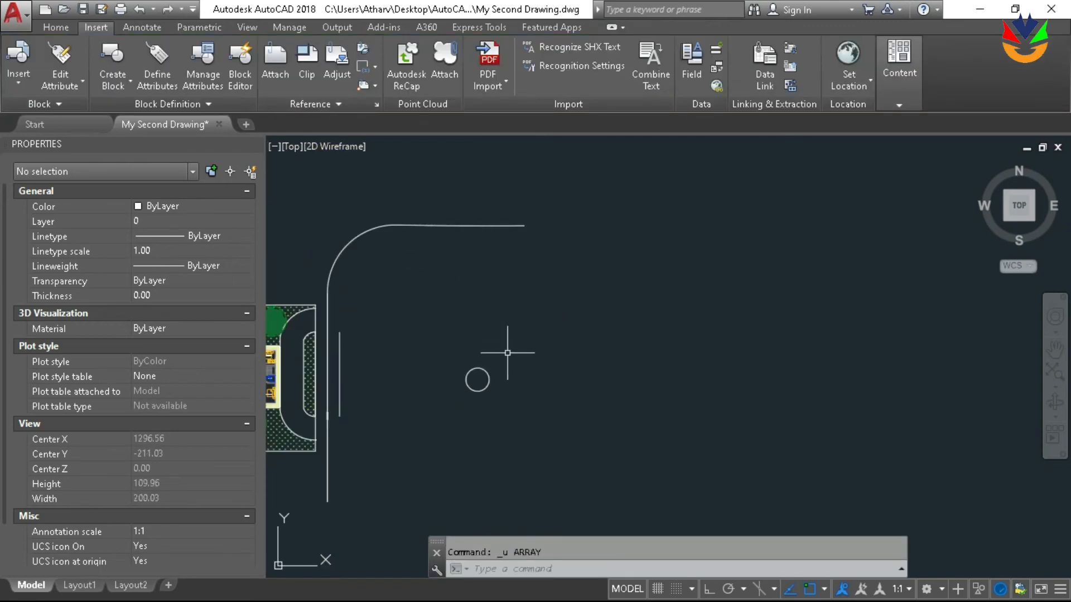
# Draw an S-shaped polyline of two arcs from the circle's center, rising to the right and curving over at its end
pyautogui.scroll(2, 421, 366)
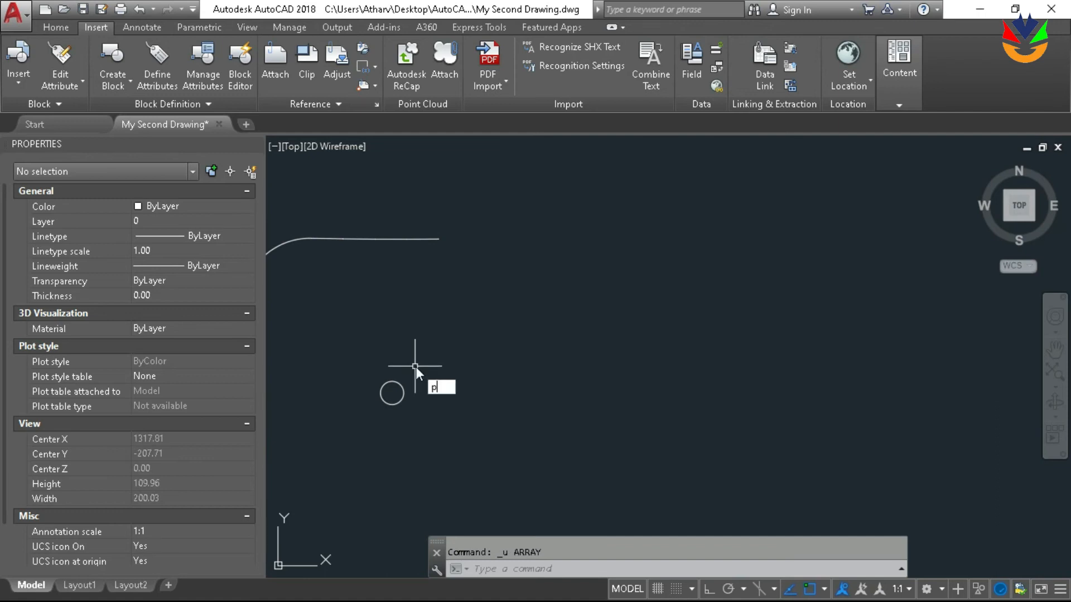
pyautogui.write('l')
pyautogui.press('Return')
pyautogui.click(392, 393)
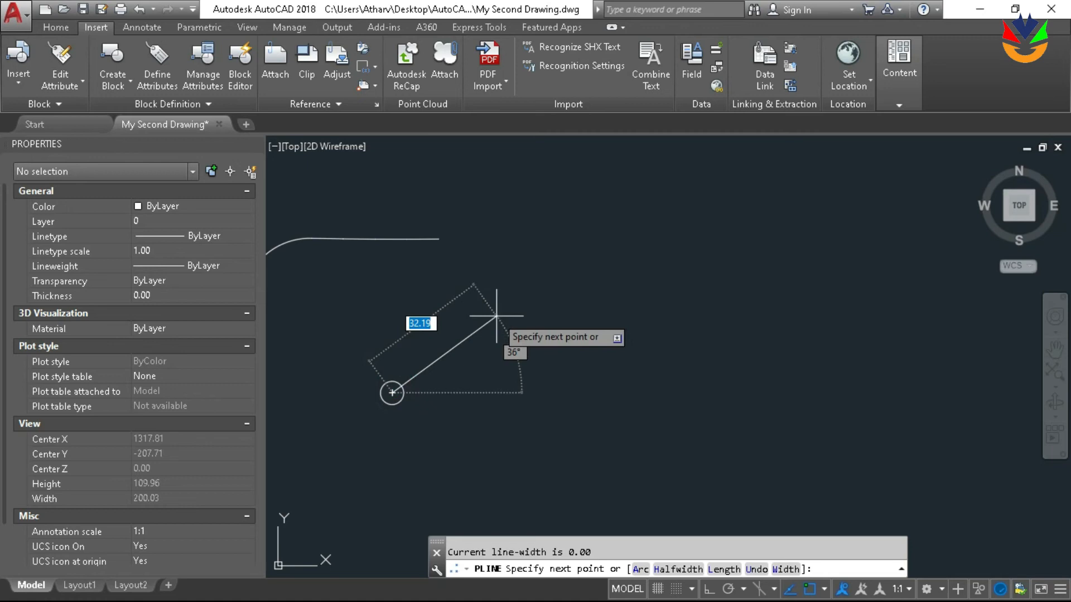
pyautogui.write('a')
pyautogui.press('Return')
pyautogui.click(496, 314)
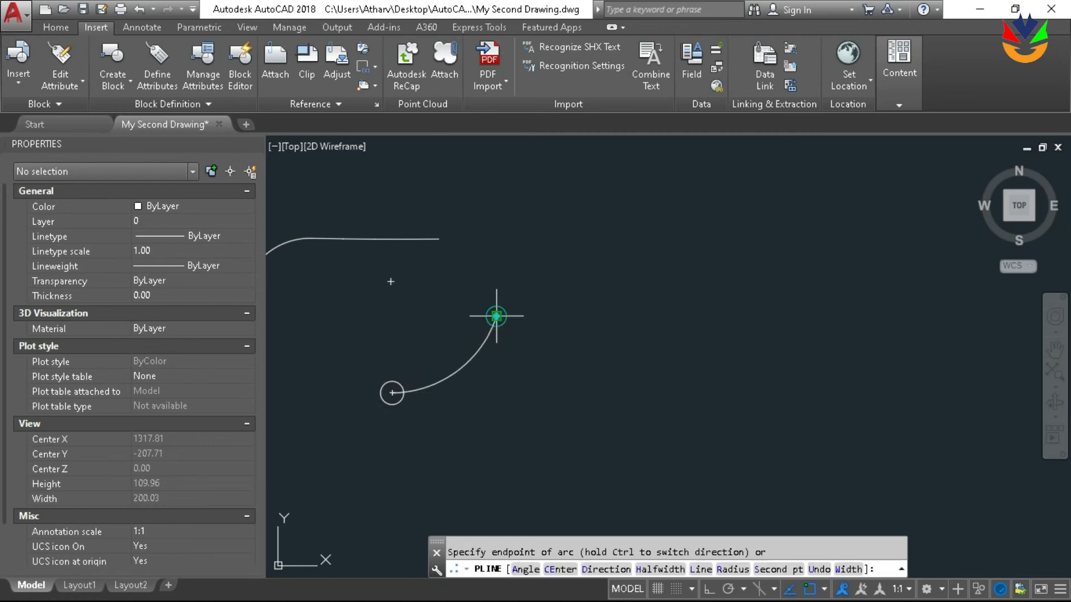
pyautogui.click(654, 268)
pyautogui.press('Return')
# Create a path array of the small circle along the S-shaped polyline, keeping the item spacing at 8.65
pyautogui.scroll(2, 418, 363)
pyautogui.scroll(-2, 422, 367)
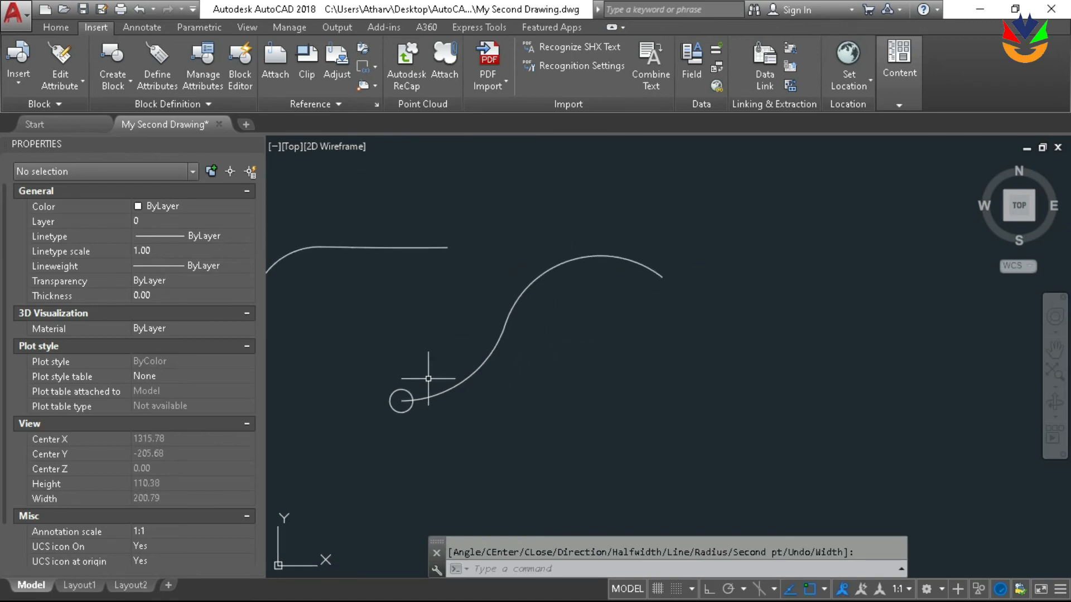
pyautogui.write('ARR')
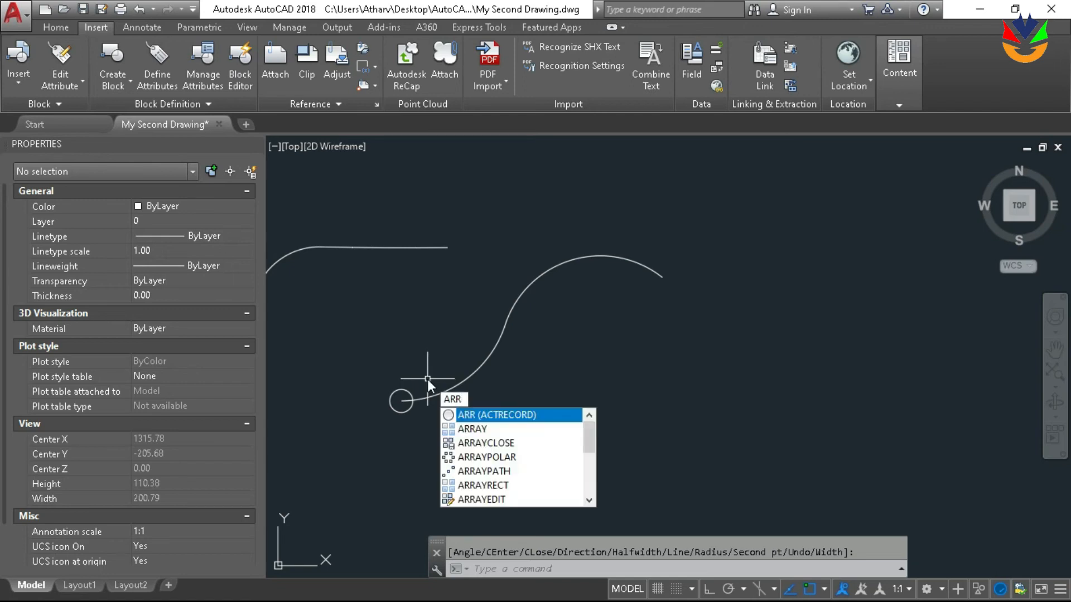
pyautogui.press('Down')
pyautogui.press('Return')
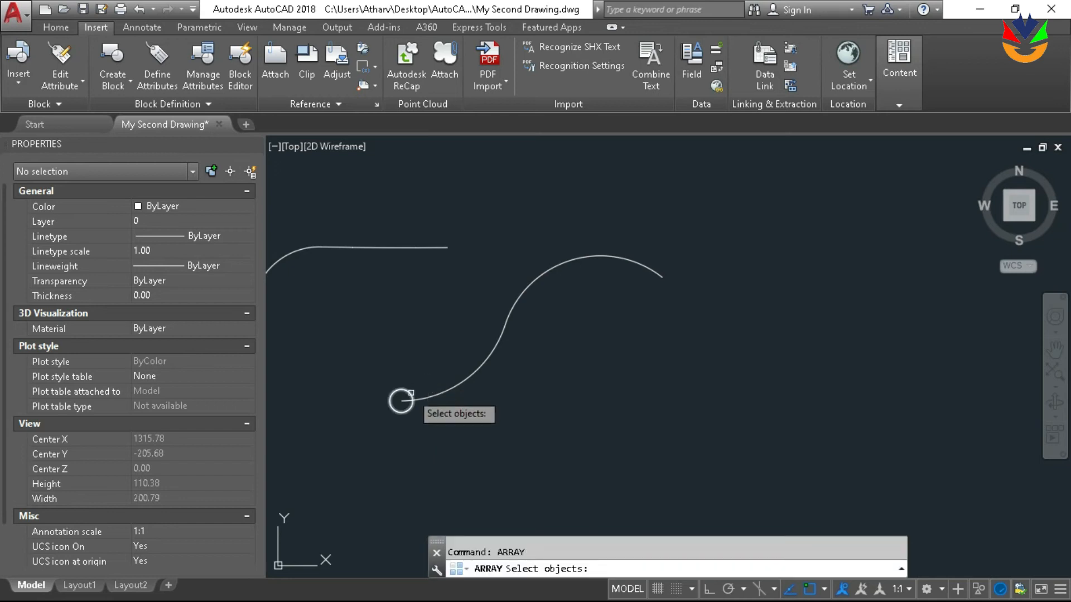
pyautogui.click(411, 395)
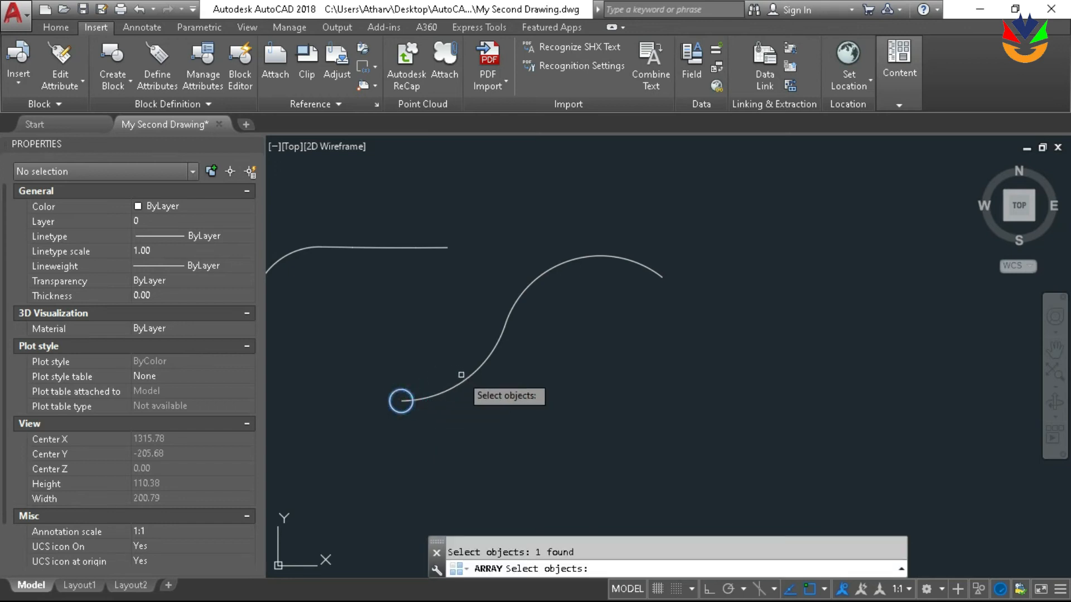
pyautogui.press('Return')
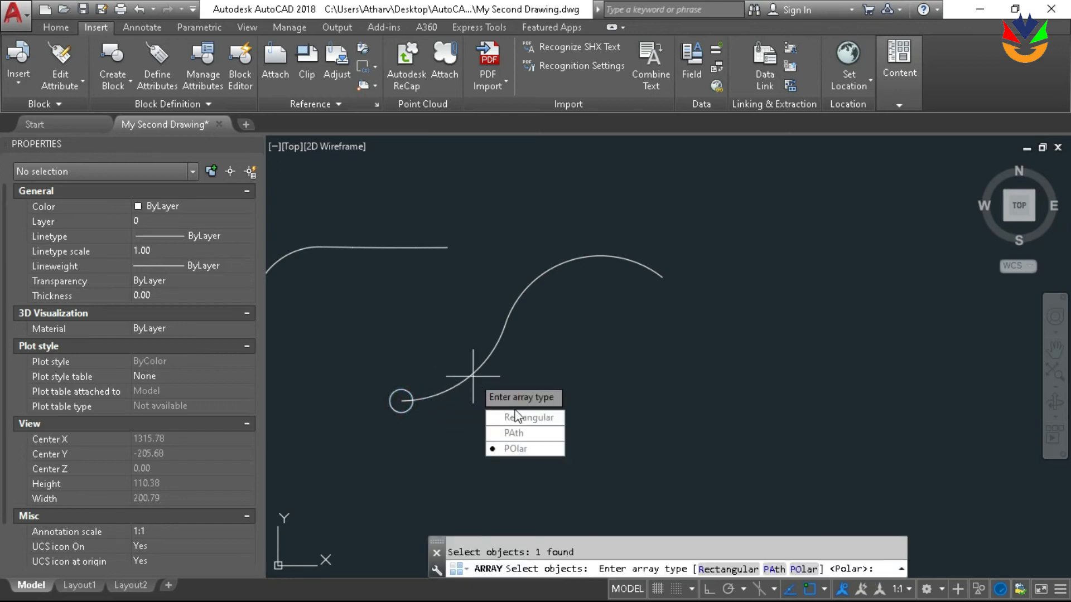
pyautogui.click(525, 428)
pyautogui.click(488, 357)
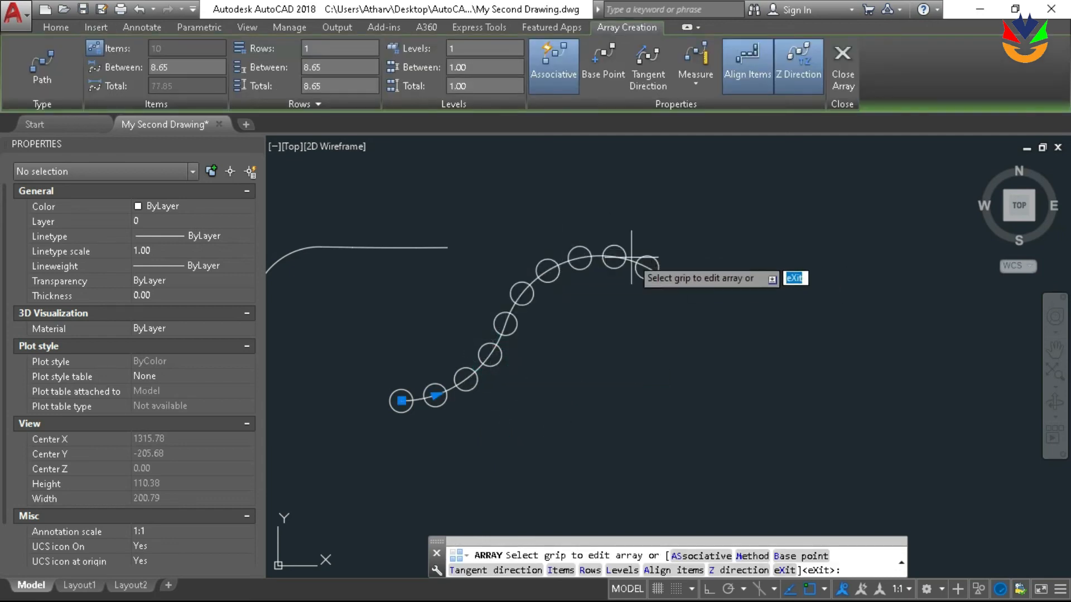
pyautogui.press('Return')
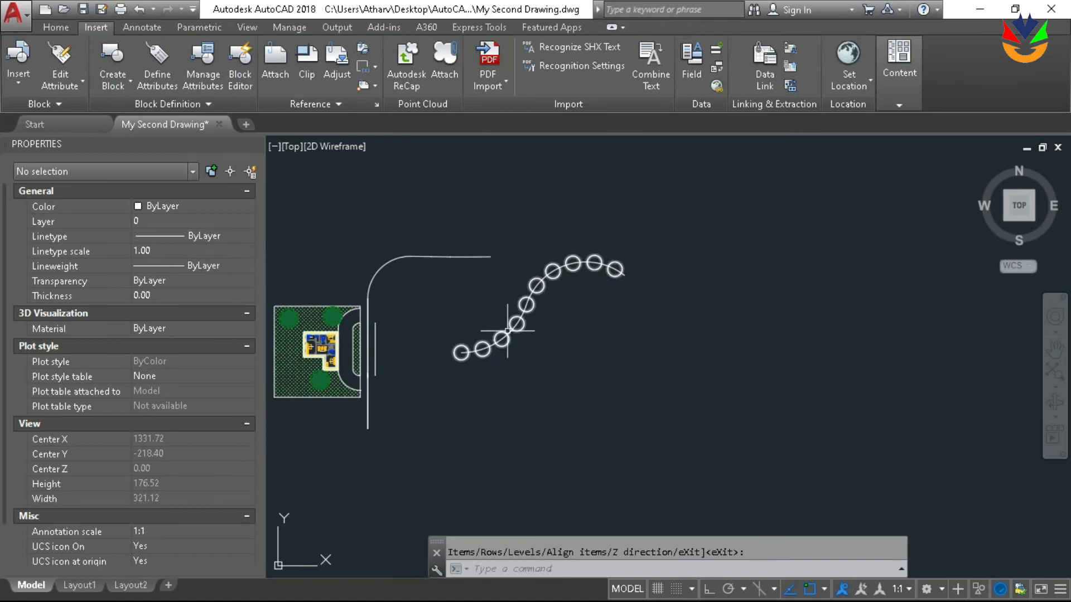
# Erase the path array of circles together with its S-shaped polyline
pyautogui.scroll(2, 717, 283)
pyautogui.scroll(-3, 595, 282)
pyautogui.click(725, 365)
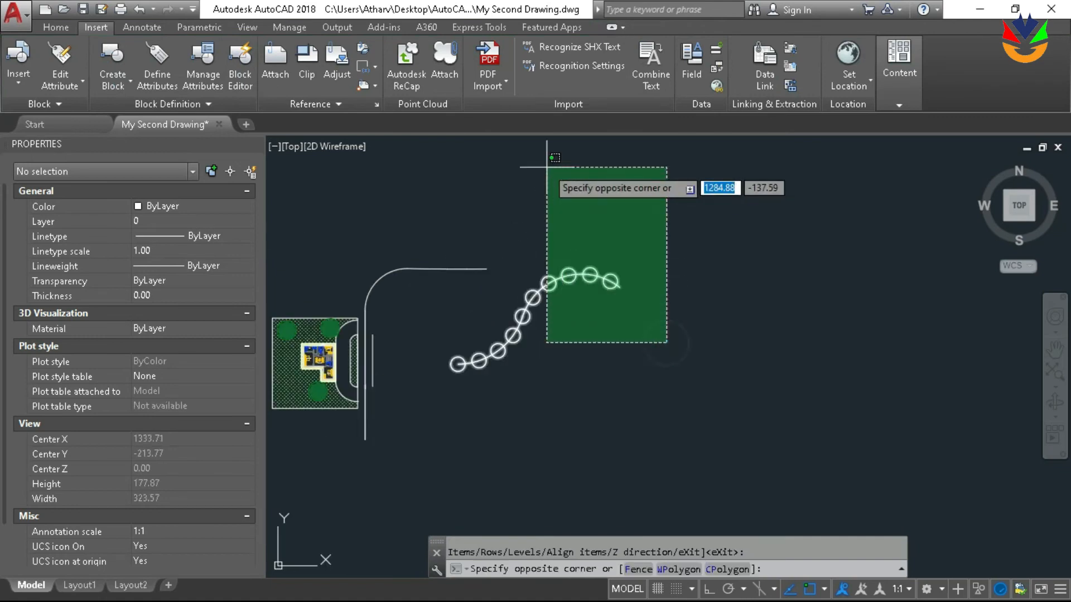
pyautogui.click(557, 189)
pyautogui.press('Delete')
# Erase the polyline with the rounded corner that runs beside the plot's driveway side
pyautogui.moveTo(418, 330); pyautogui.dragTo(490, 303, button='middle')
pyautogui.click(542, 258)
pyautogui.click(484, 202)
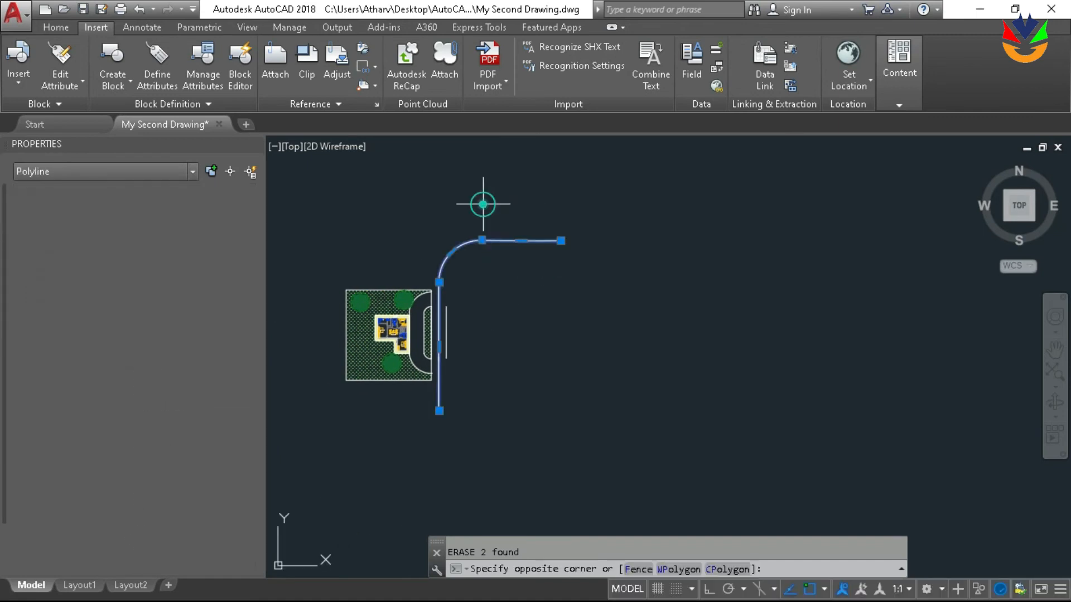
pyautogui.press('Delete')
pyautogui.moveTo(462, 241); pyautogui.dragTo(524, 234, button='middle')
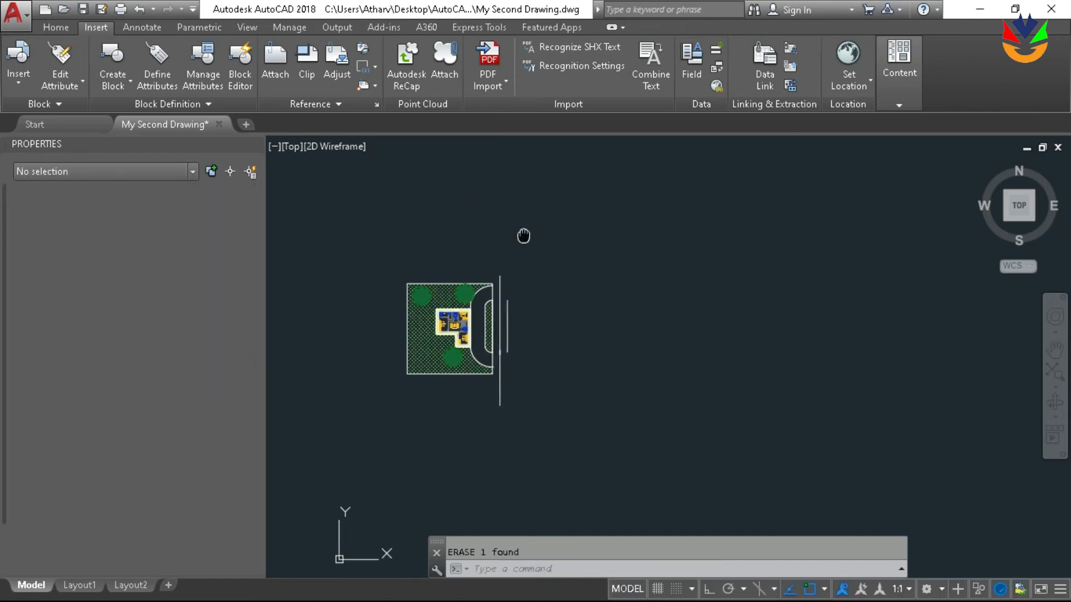
# Examine the enabled object snap modes in the drafting settings beside the plot plan, and accept them as they are
pyautogui.scroll(4, 460, 305)
pyautogui.moveTo(477, 297); pyautogui.dragTo(548, 239, button='middle')
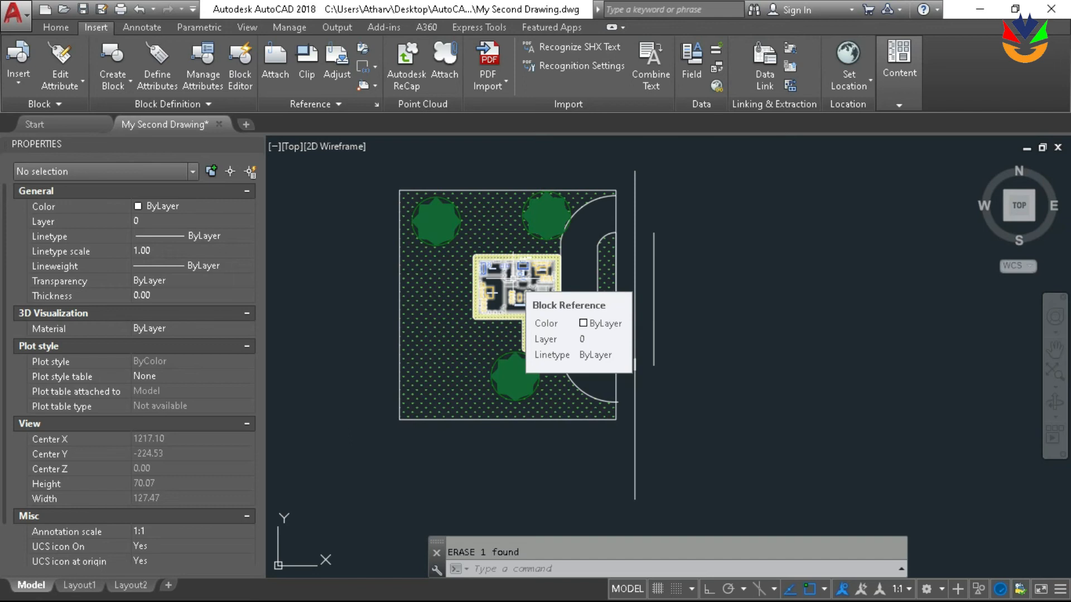
pyautogui.scroll(2, 623, 265)
pyautogui.scroll(-2, 624, 265)
pyautogui.moveTo(624, 264); pyautogui.dragTo(644, 278, button='middle')
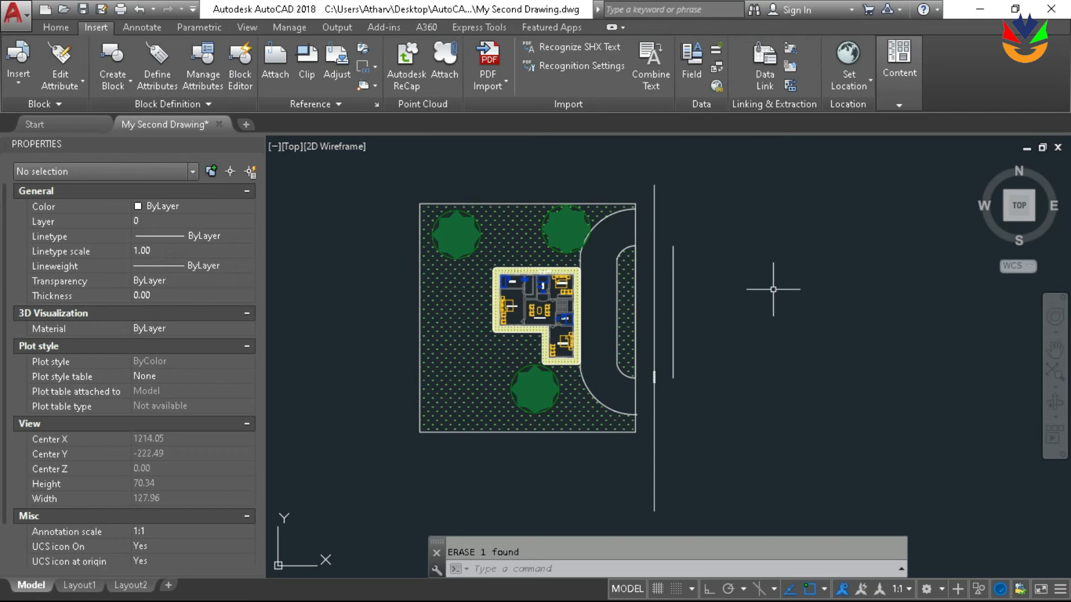
pyautogui.write('s')
pyautogui.press('Return')
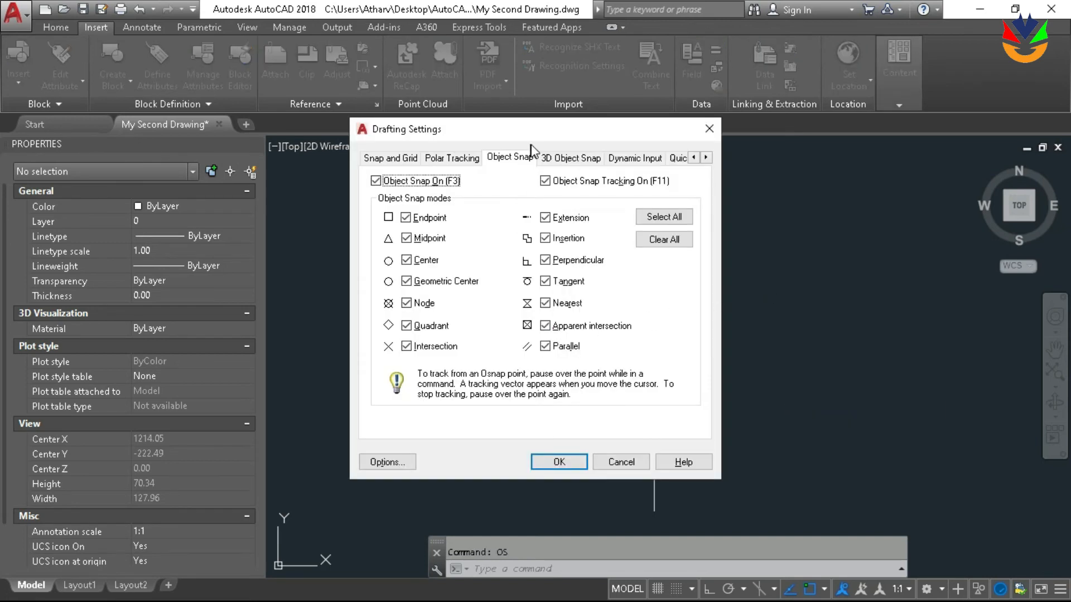
pyautogui.moveTo(534, 142)
pyautogui.mouseDown()
pyautogui.moveTo(811, 92)
pyautogui.moveTo(243, 77)
pyautogui.moveTo(187, 100)
pyautogui.mouseUp()
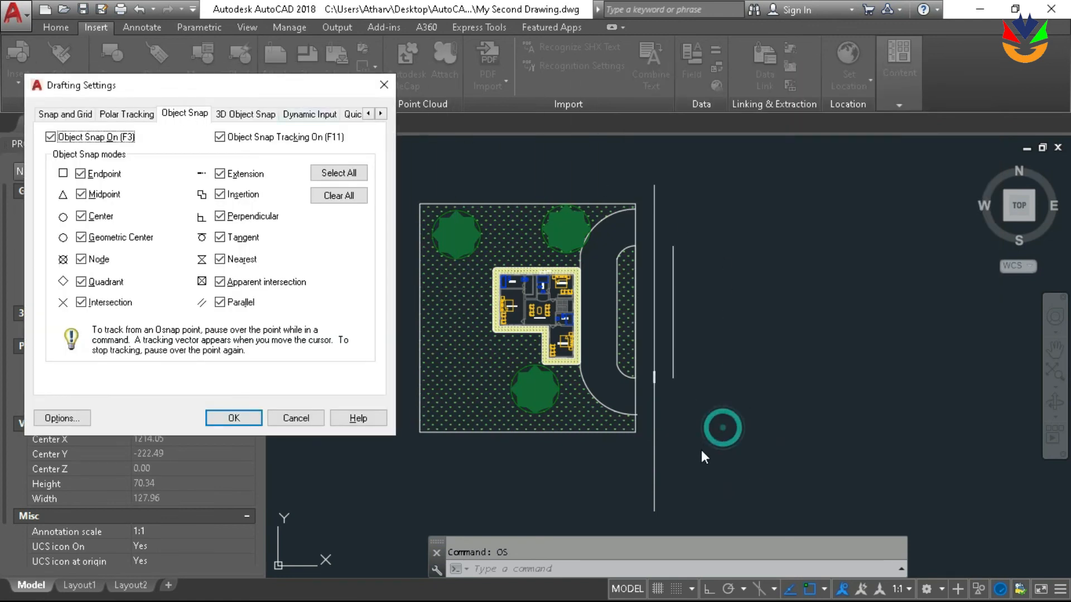
pyautogui.press('Return')
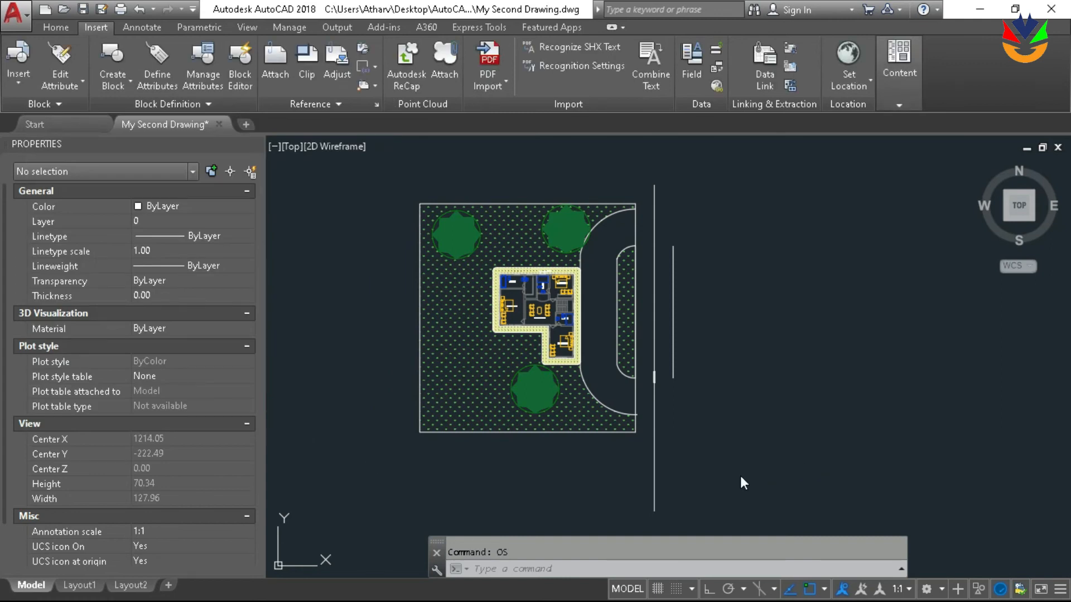
pyautogui.write('line')
pyautogui.press('Return')
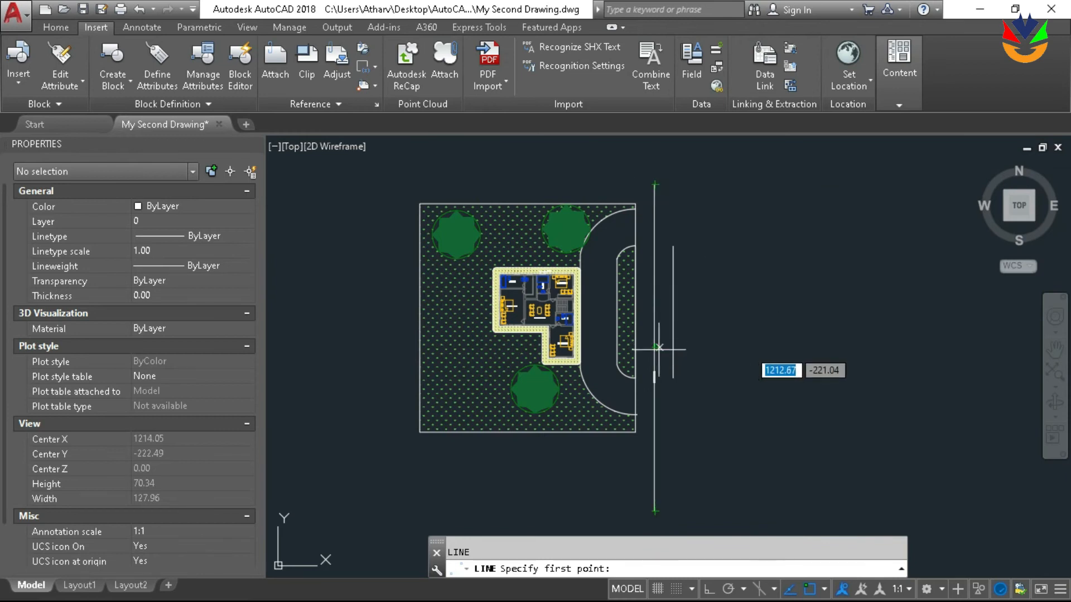
pyautogui.press('Escape')
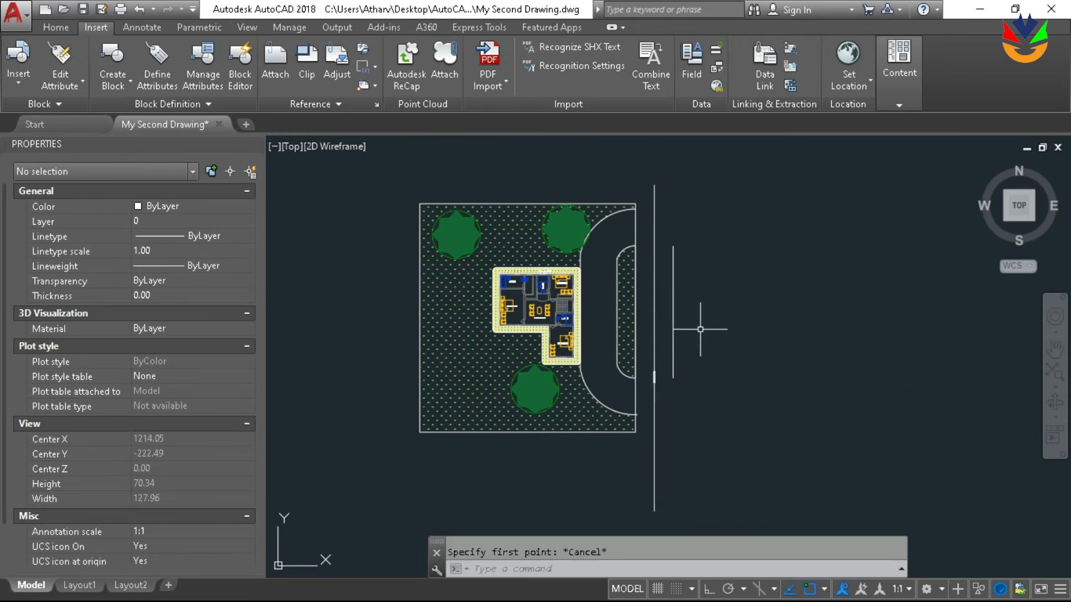
# Open the object snap settings again
pyautogui.write('os')
pyautogui.press('Return')
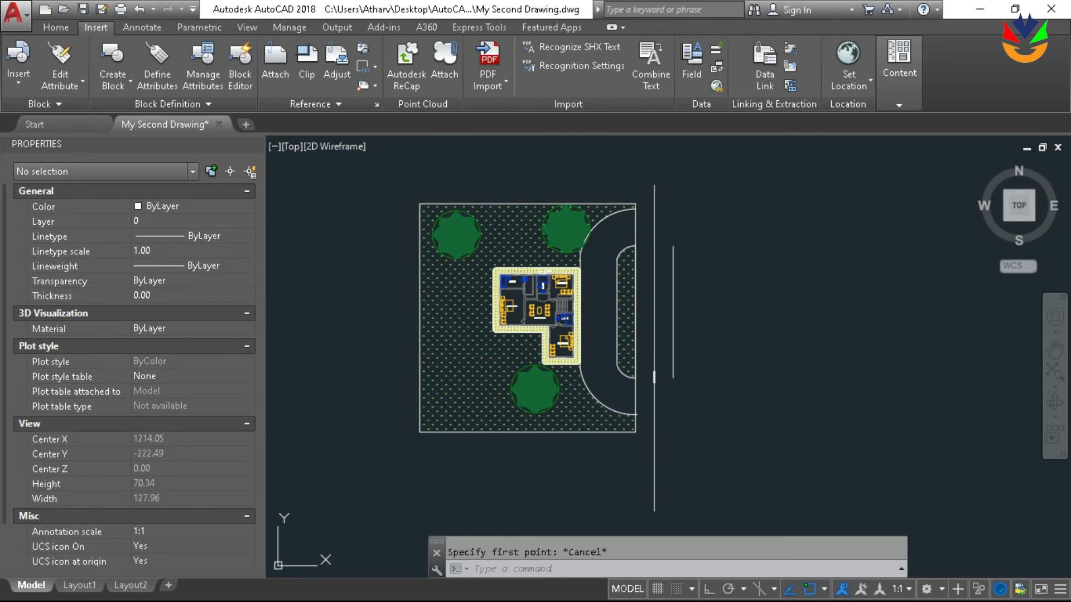
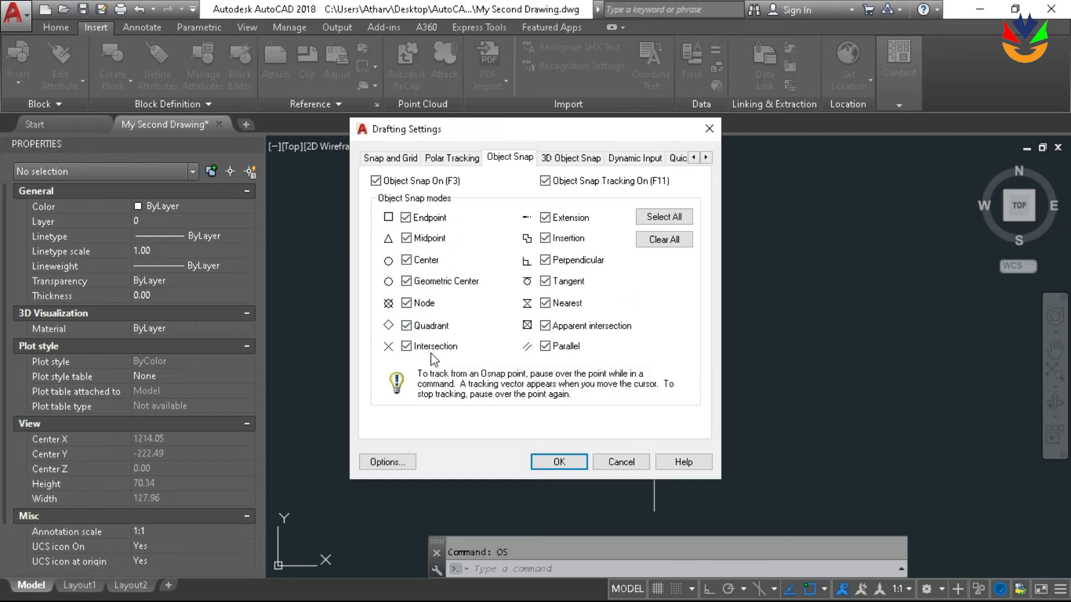
# Clear all object snap modes and accept the drafting settings
pyautogui.click(644, 240)
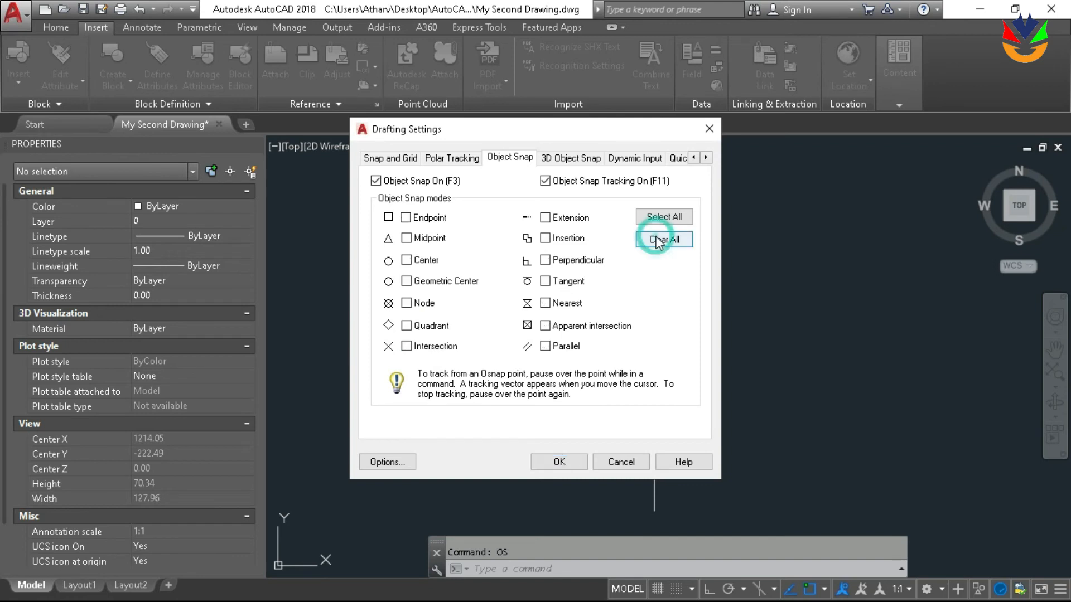
pyautogui.click(569, 464)
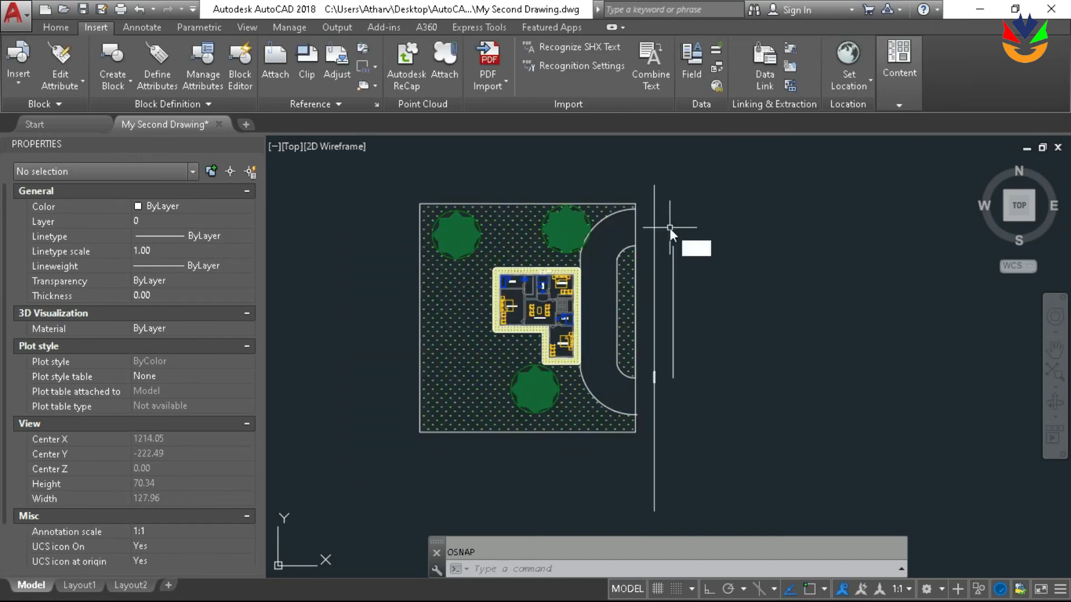
# Draw a slanted line about 23.5 units long from the lower end of the long vertical line, using a one-time endpoint snap
pyautogui.write('l')
pyautogui.press('Return')
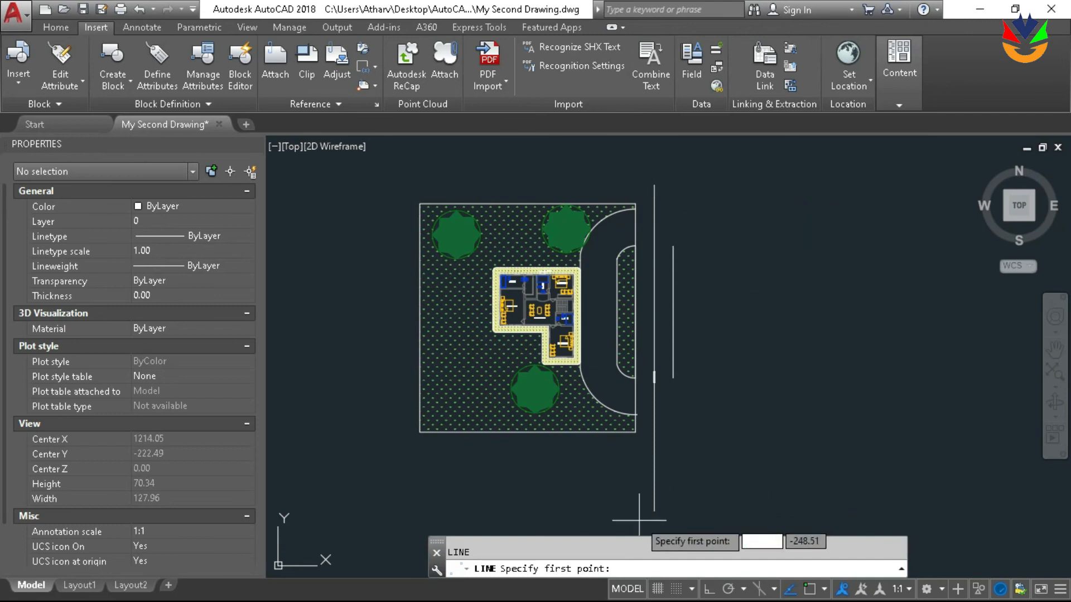
pyautogui.moveTo(694, 444); pyautogui.dragTo(652, 431, button='middle')
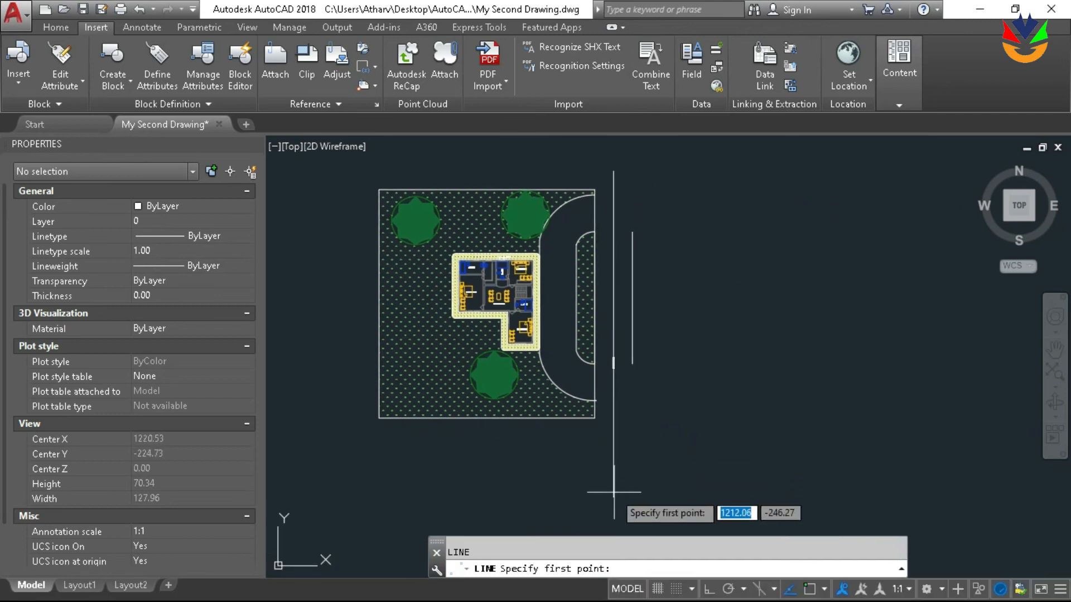
pyautogui.write('end')
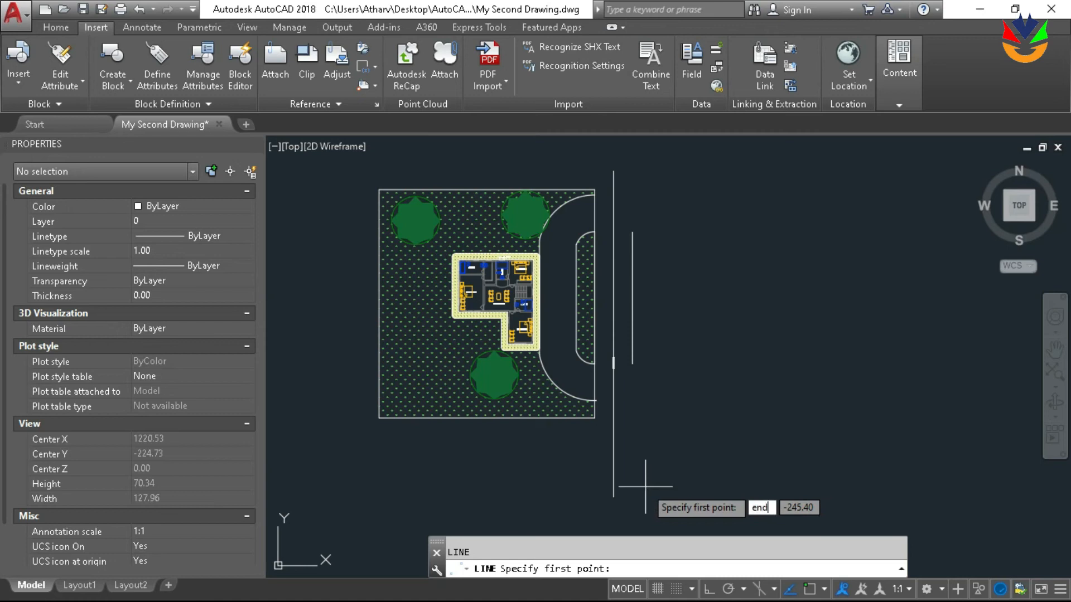
pyautogui.press('Return')
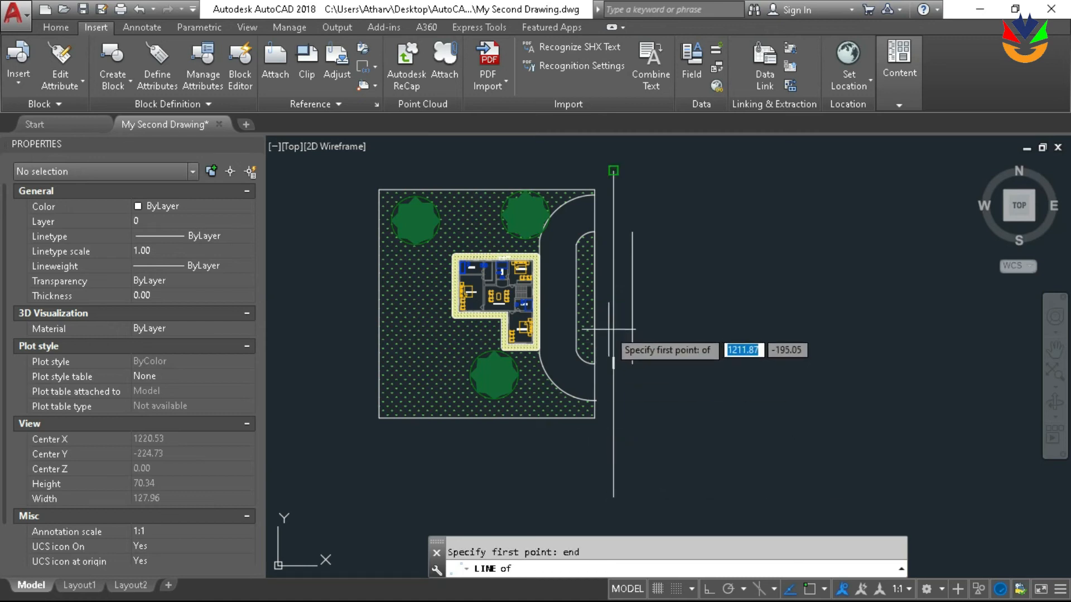
pyautogui.click(613, 497)
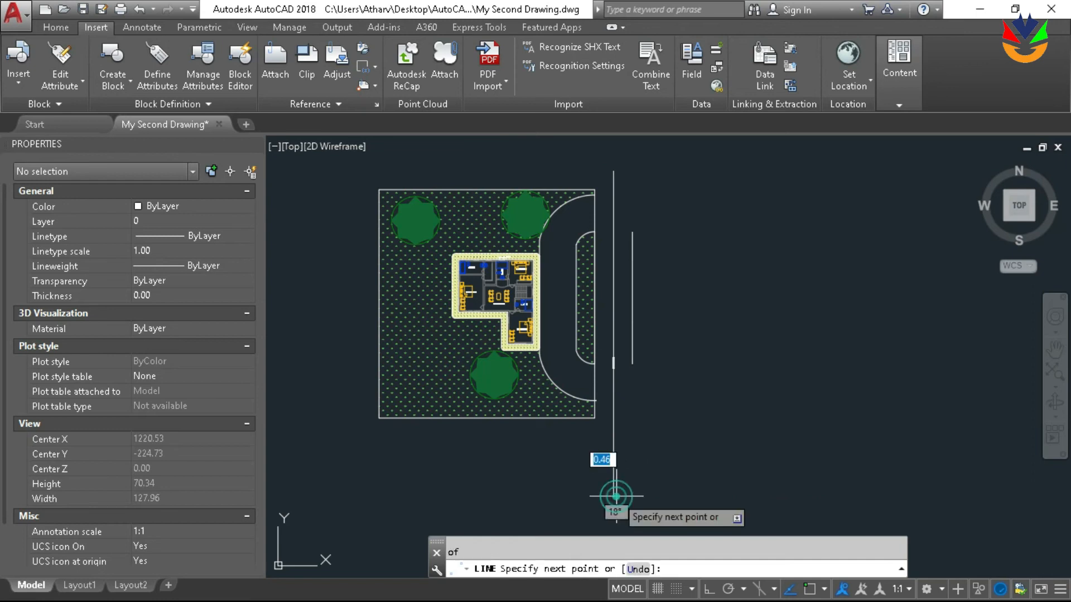
pyautogui.click(750, 439)
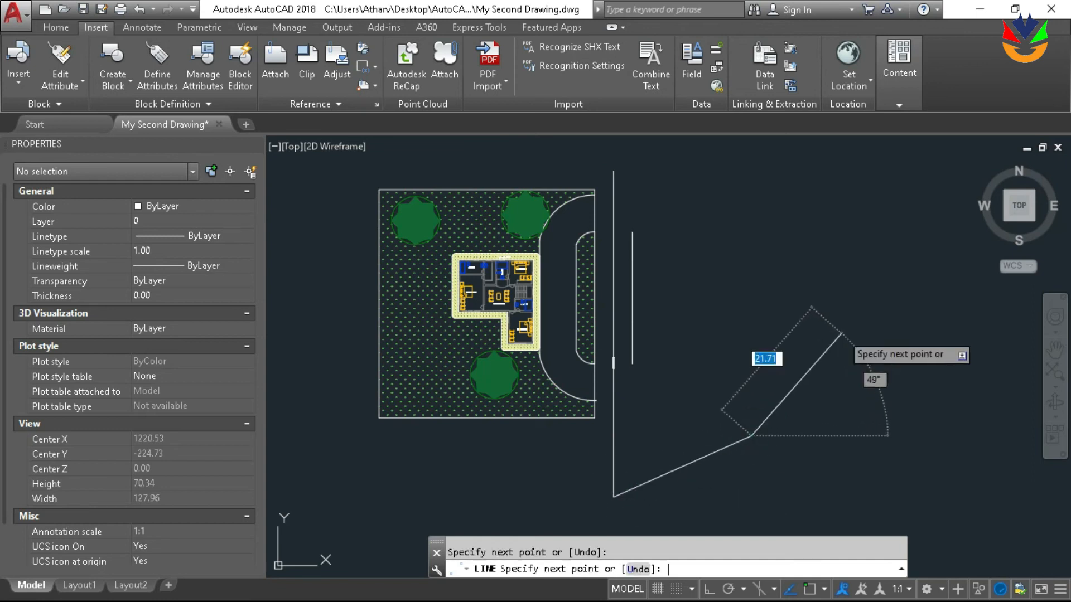
pyautogui.press('Return')
pyautogui.press('Return')
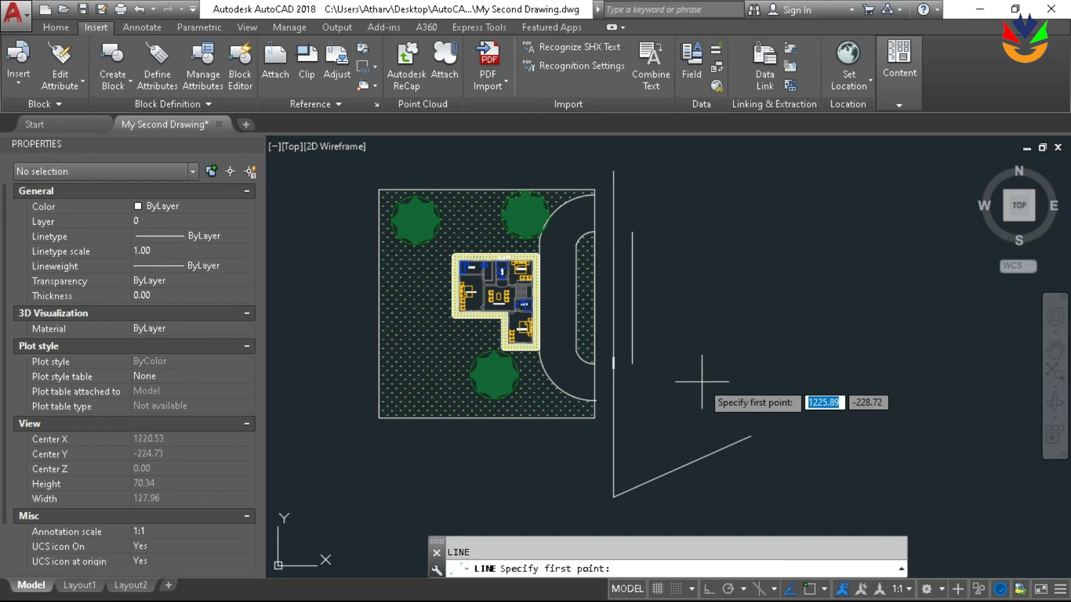
# Draw a horizontal line about 24 units long from the middle of the long vertical line, using a one-time midpoint snap
pyautogui.write('mid')
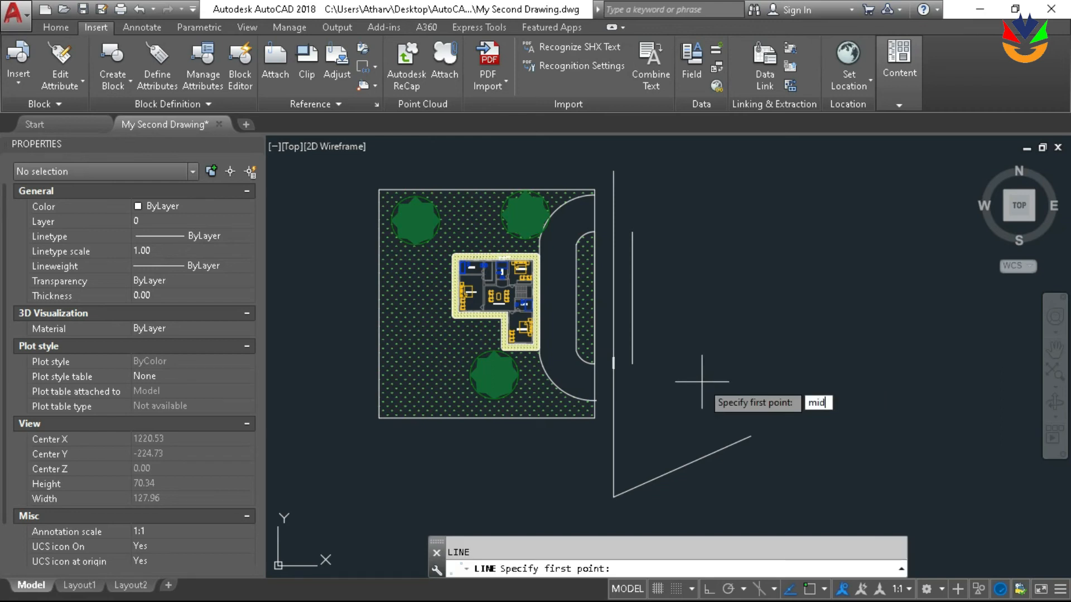
pyautogui.press('Return')
pyautogui.click(614, 333)
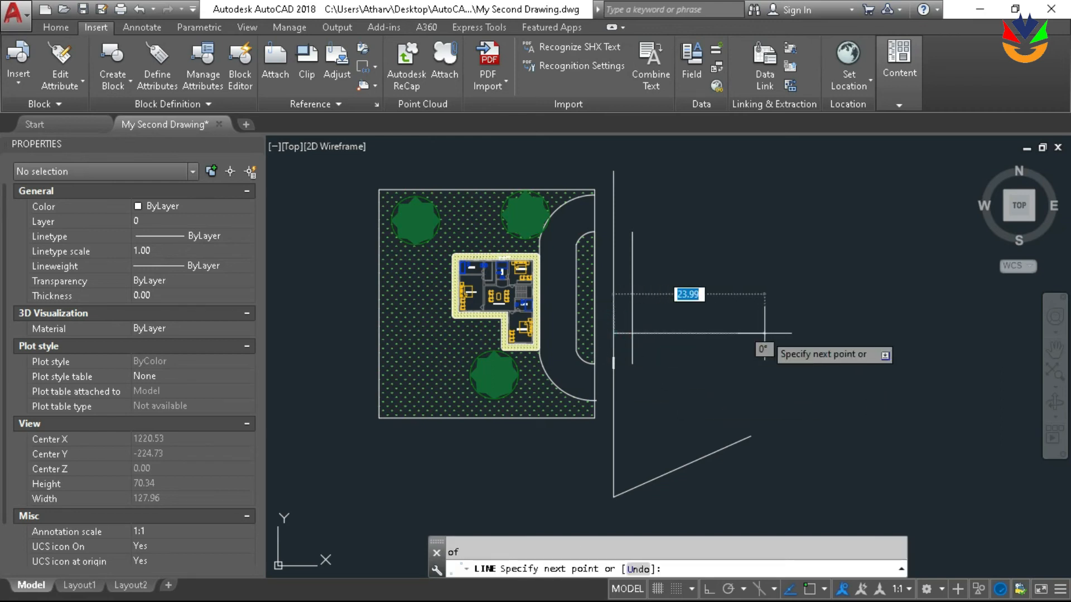
pyautogui.press('Escape')
# Erase the slanted and horizontal practice lines beside the plot
pyautogui.click(803, 495)
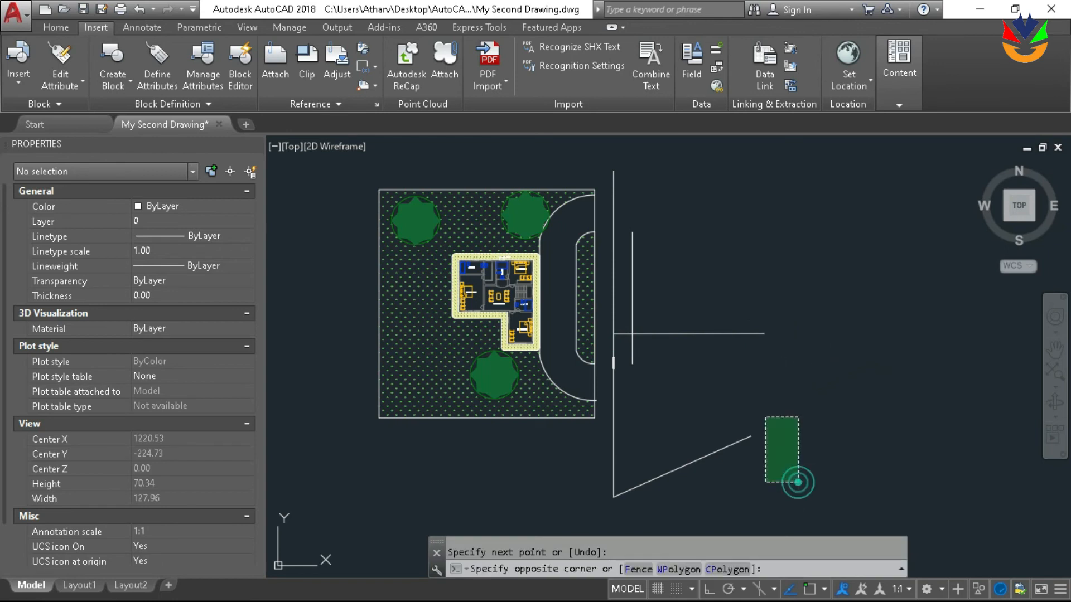
pyautogui.click(718, 276)
# Reopen the object snap settings, review the snap modes, and accept them as they are
pyautogui.write('osd')
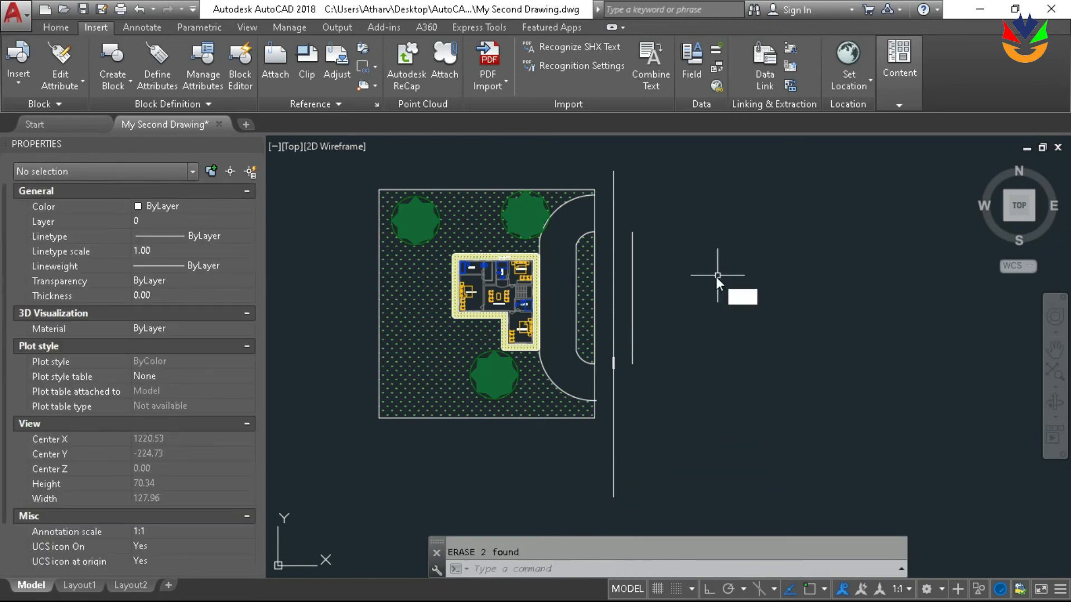
pyautogui.press('BackSpace')
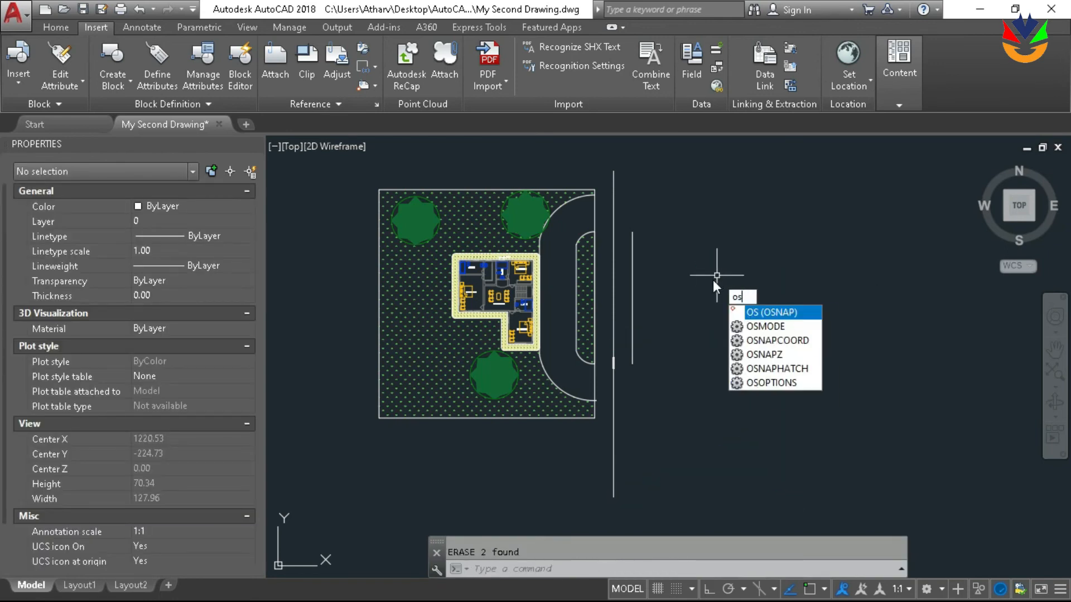
pyautogui.press('Return')
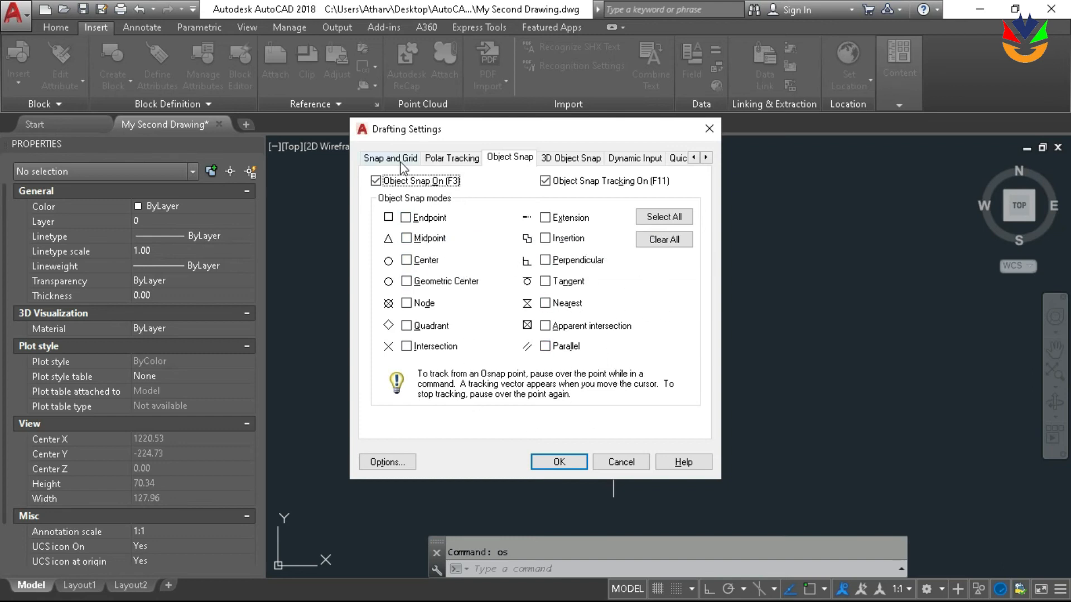
pyautogui.click(559, 461)
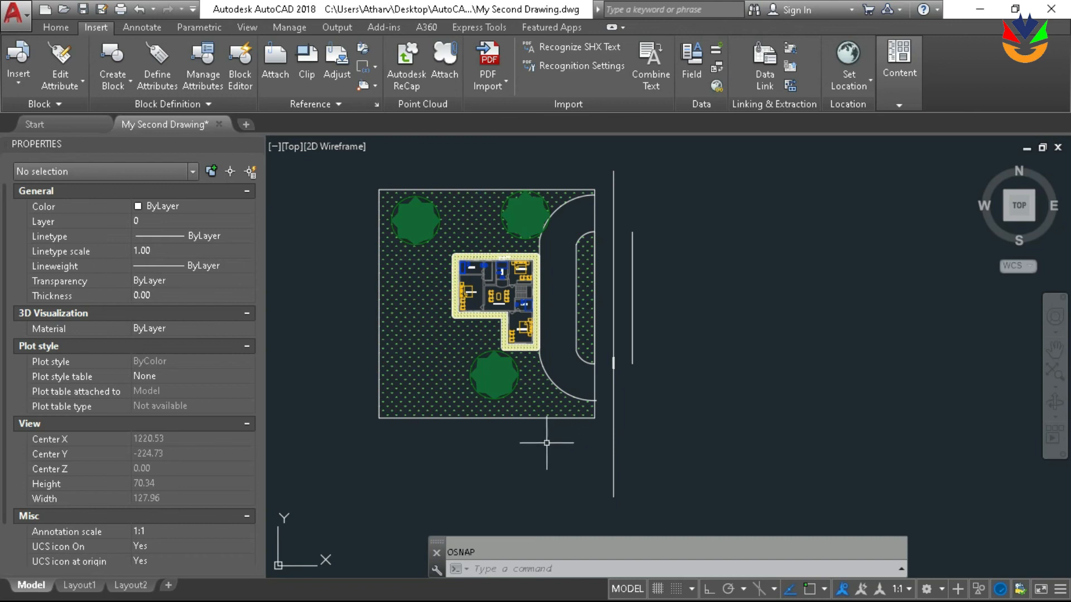
pyautogui.scroll(2, 567, 318)
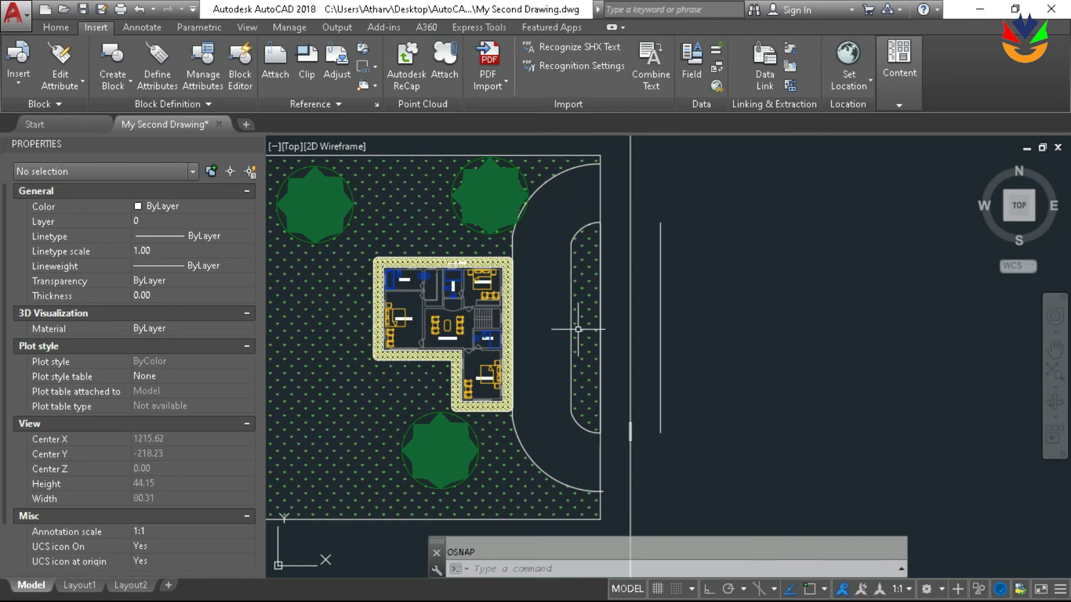
pyautogui.scroll(2, 566, 287)
pyautogui.scroll(-2, 566, 287)
pyautogui.scroll(4, 559, 341)
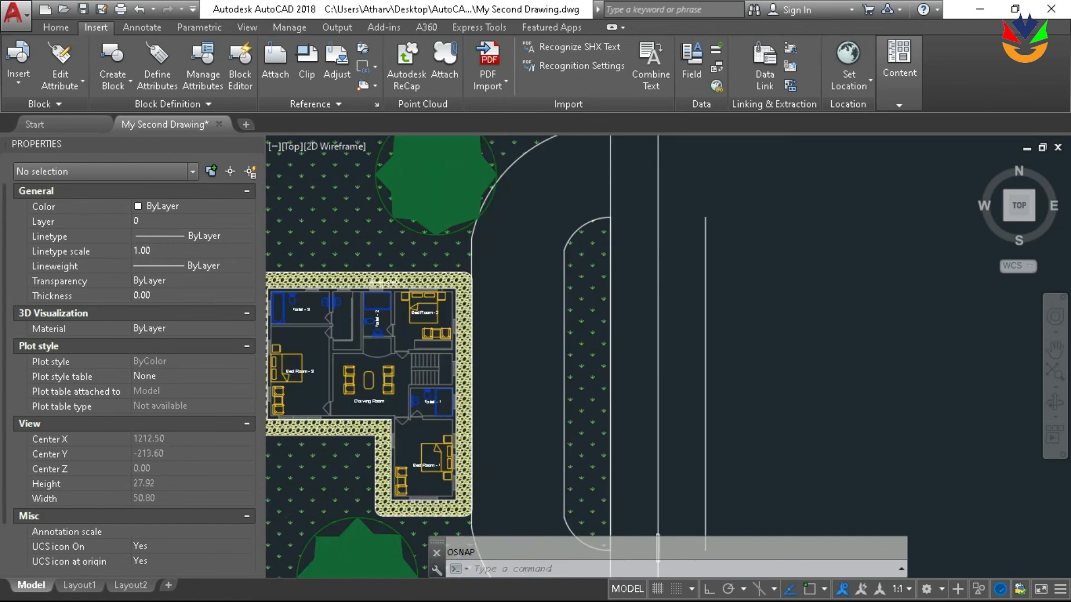
pyautogui.press('Escape')
pyautogui.write('l')
pyautogui.press('Return')
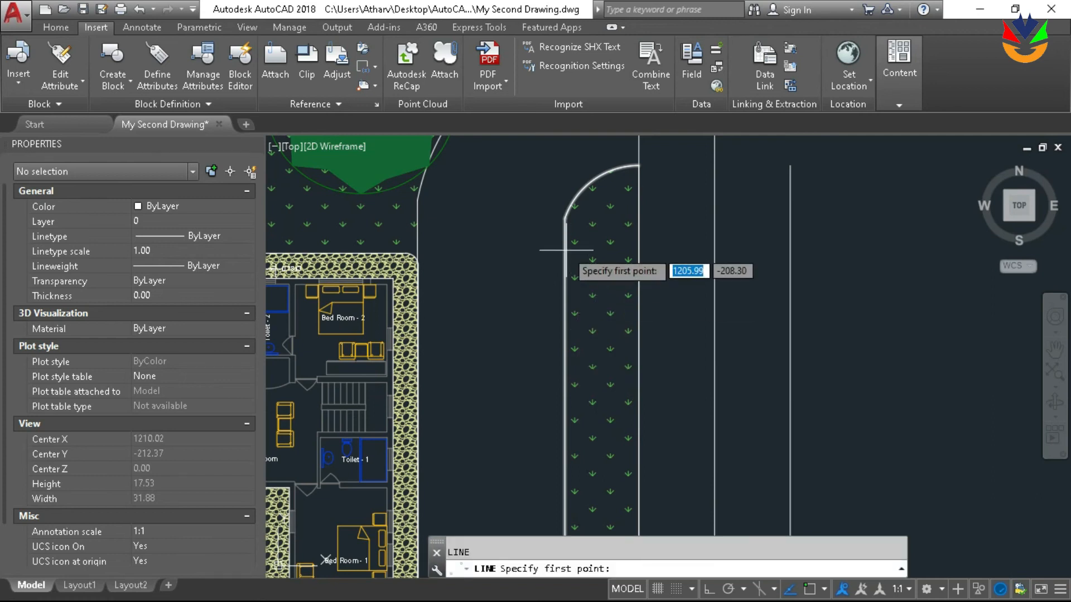
pyautogui.press('Escape')
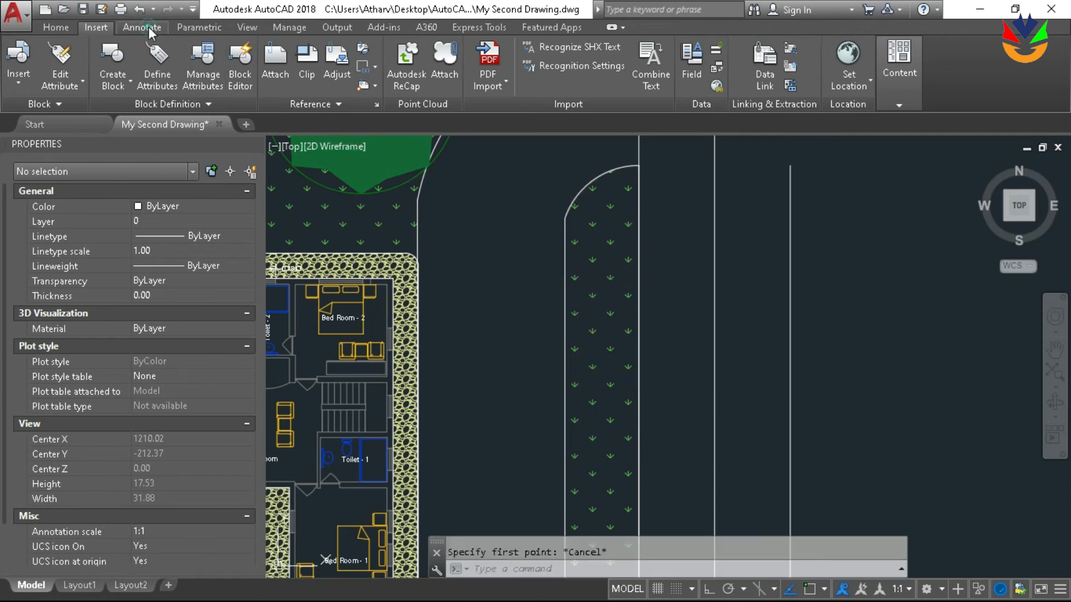
# Try to dimension the driveway's width starting where its house-side edge meets the upper arc
pyautogui.click(142, 27)
pyautogui.click(266, 74)
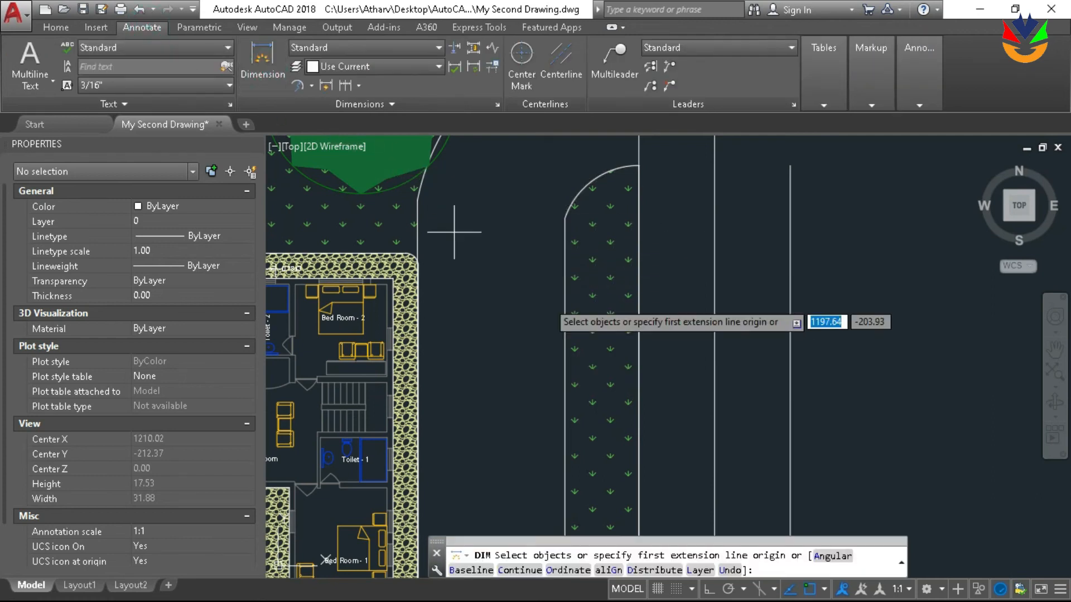
pyautogui.click(421, 202)
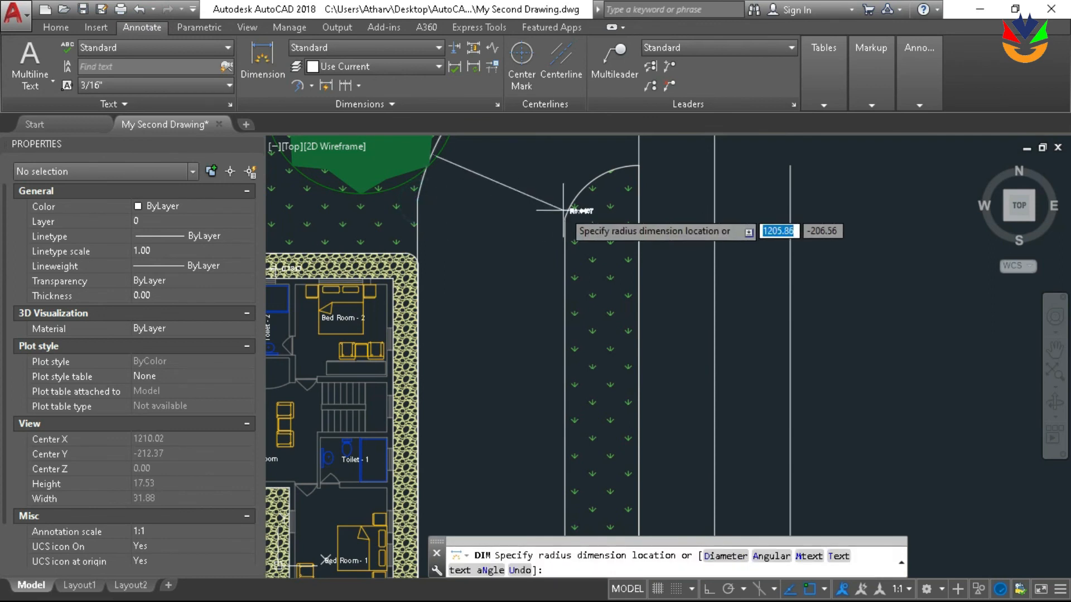
pyautogui.press('Escape')
# Dimension the driveway's width between the midpoints of the planting strip's straight edge and the house-side edge, with the dimension line directly between them
pyautogui.click(263, 70)
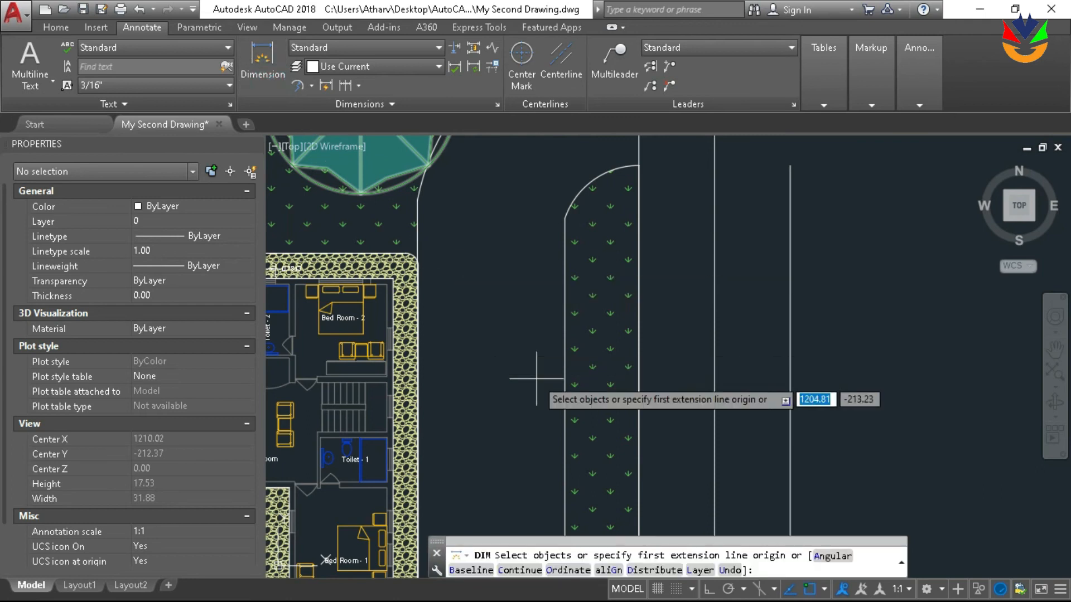
pyautogui.press('Return')
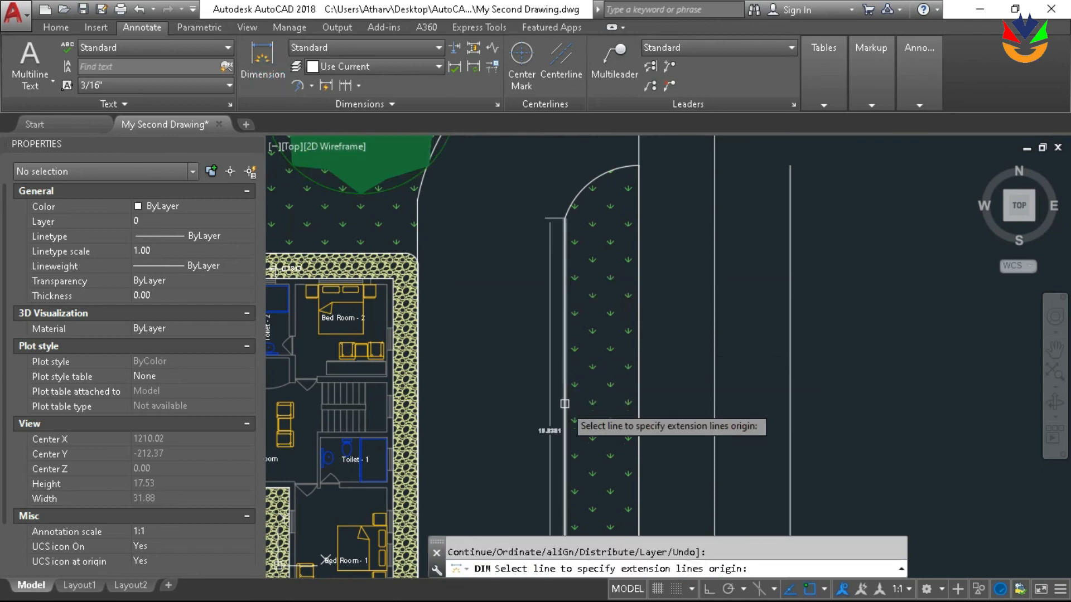
pyautogui.write('mid')
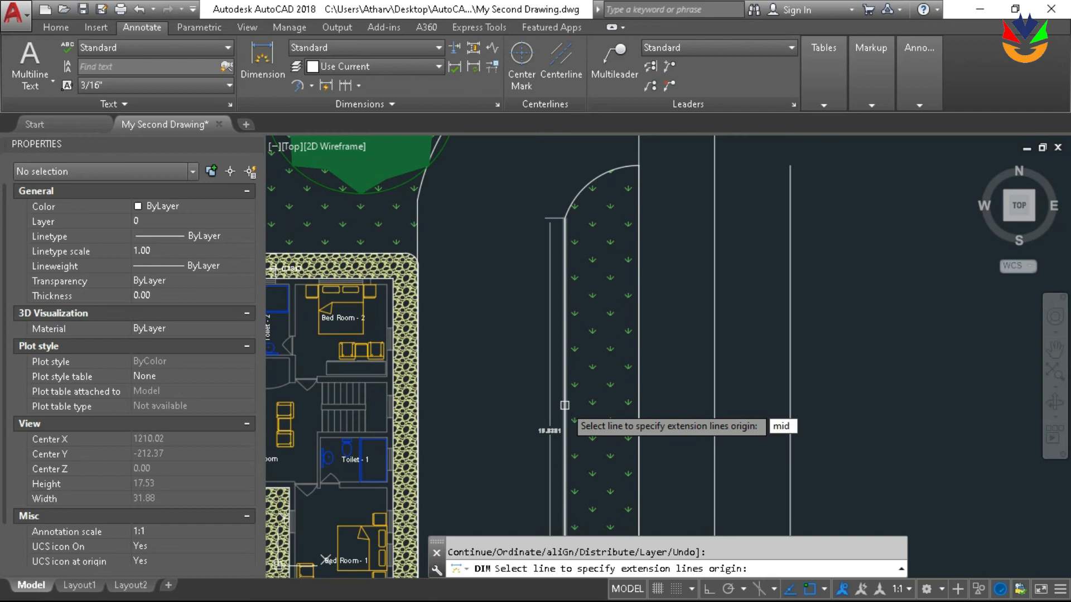
pyautogui.press('Return')
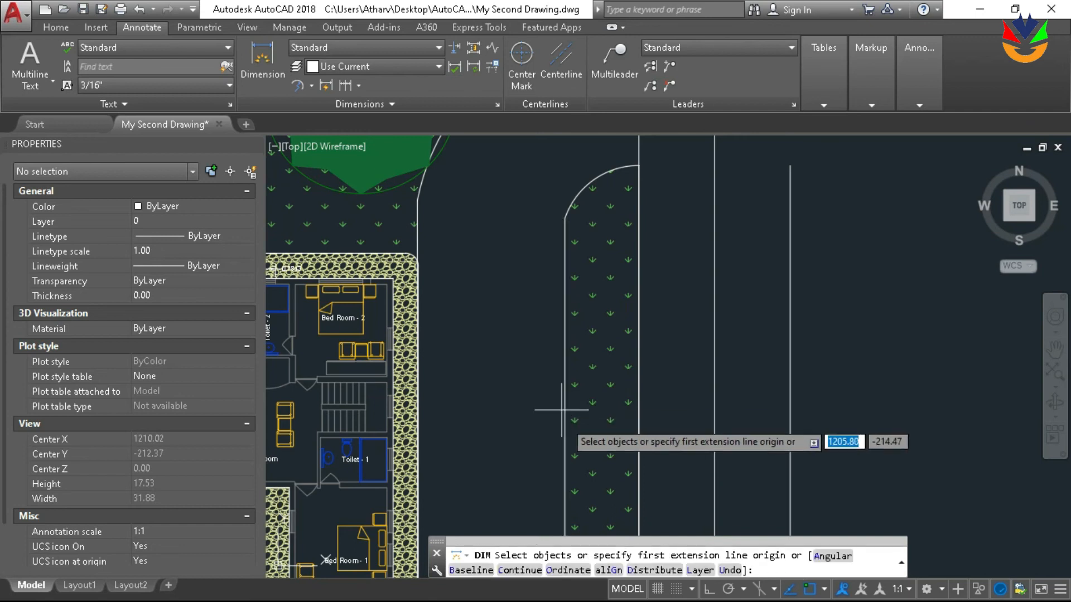
pyautogui.click(567, 439)
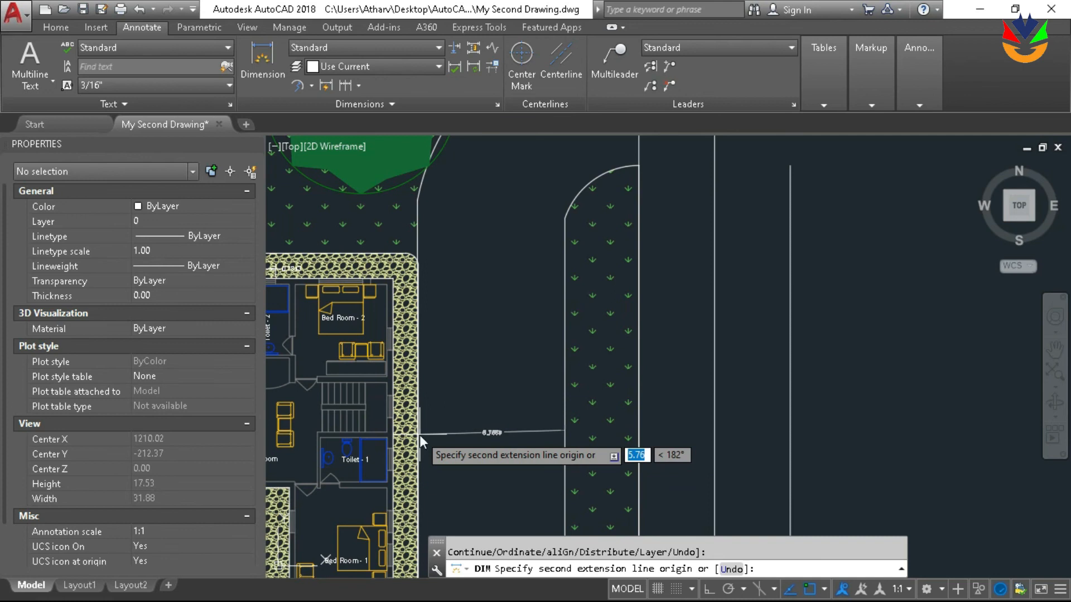
pyautogui.write('mid')
pyautogui.press('Return')
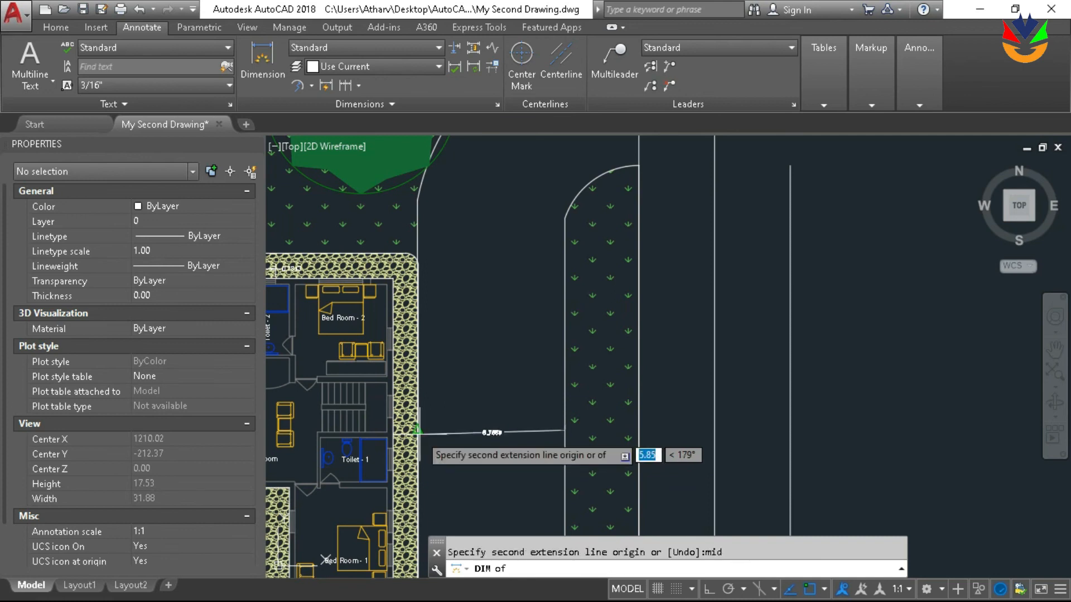
pyautogui.click(416, 430)
pyautogui.click(481, 429)
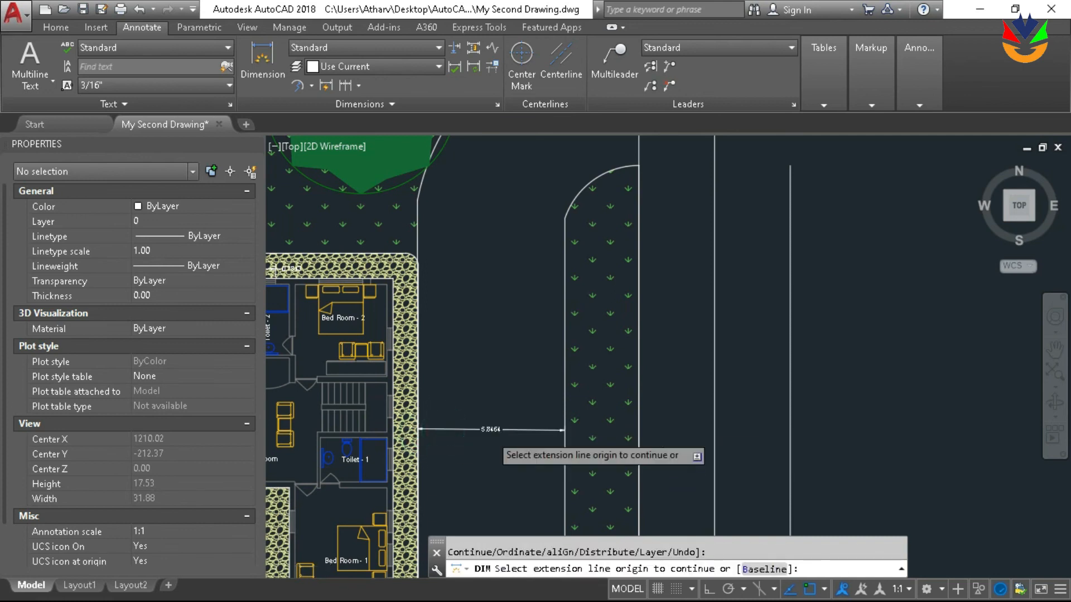
pyautogui.scroll(2, 502, 435)
pyautogui.press('Return')
pyautogui.scroll(2, 558, 380)
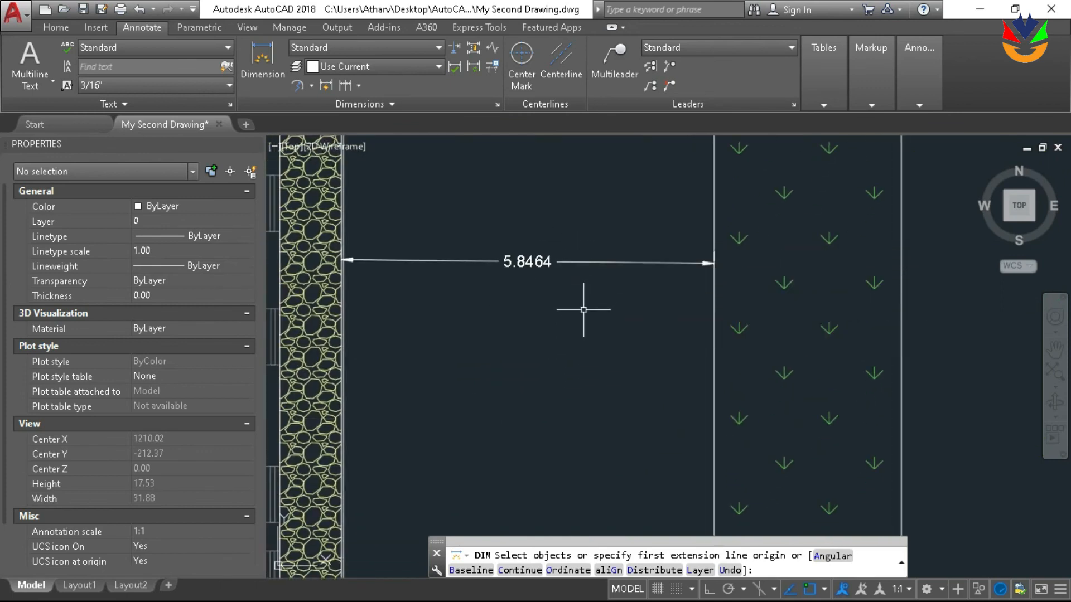
pyautogui.press('Return')
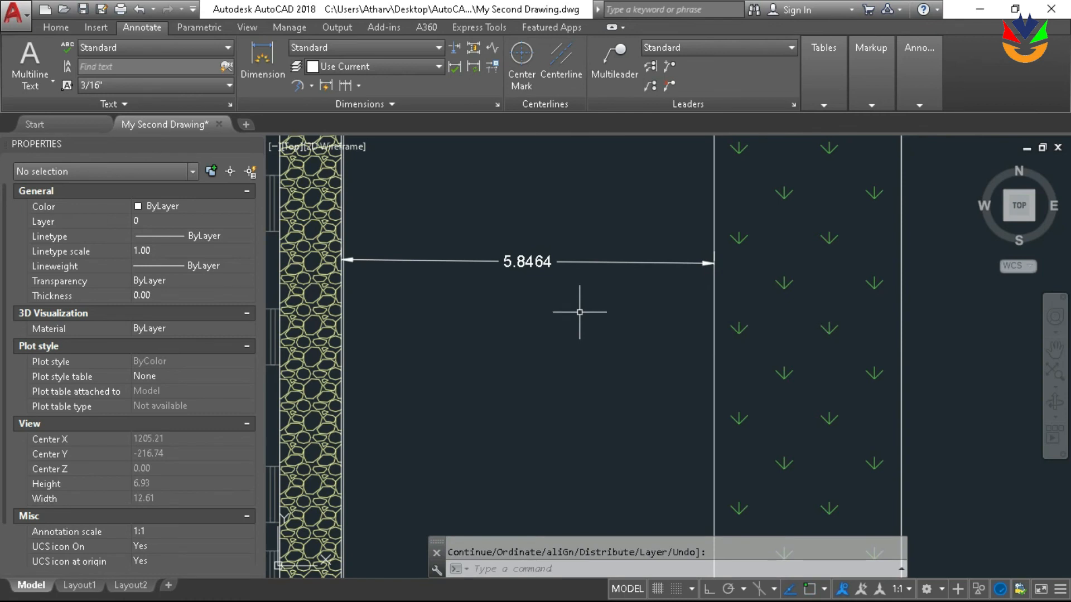
# Calculate 5.8464/2 with the command-line calculator CAL and copy the result
pyautogui.write('c')
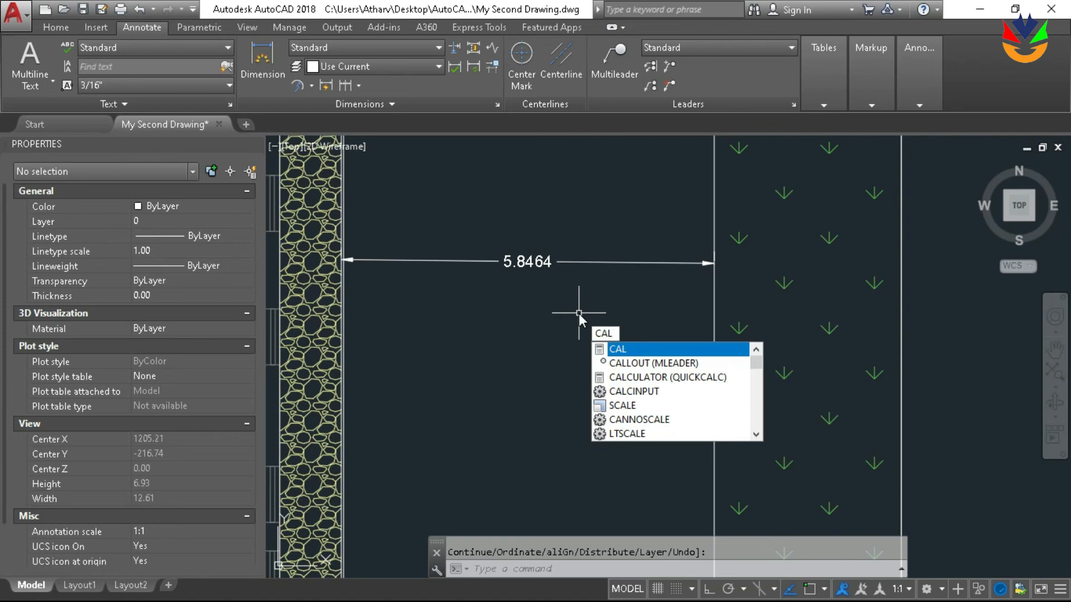
pyautogui.write('ul')
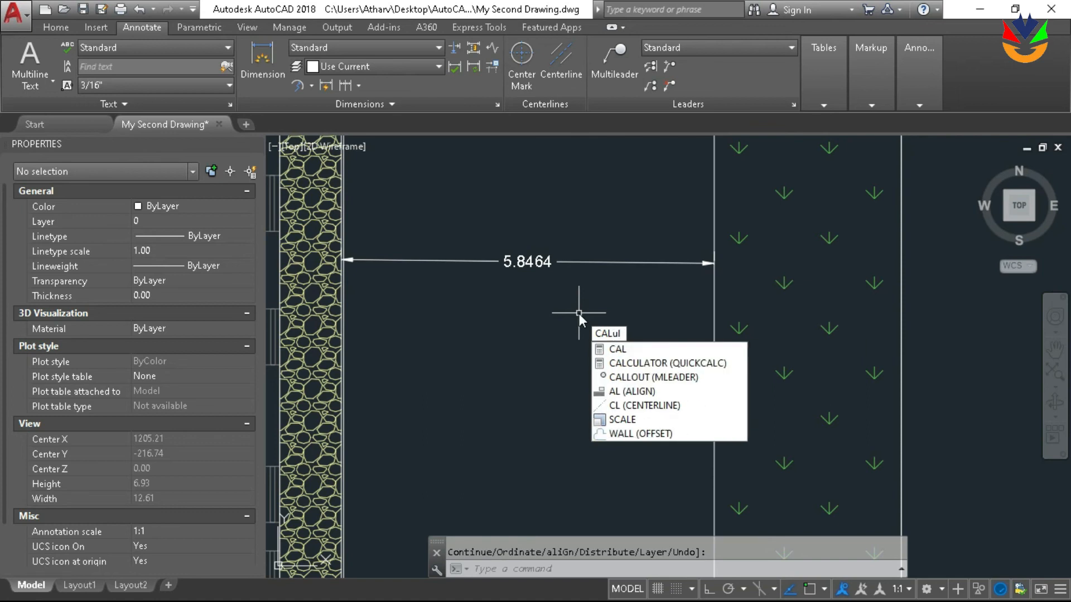
pyautogui.press('Return')
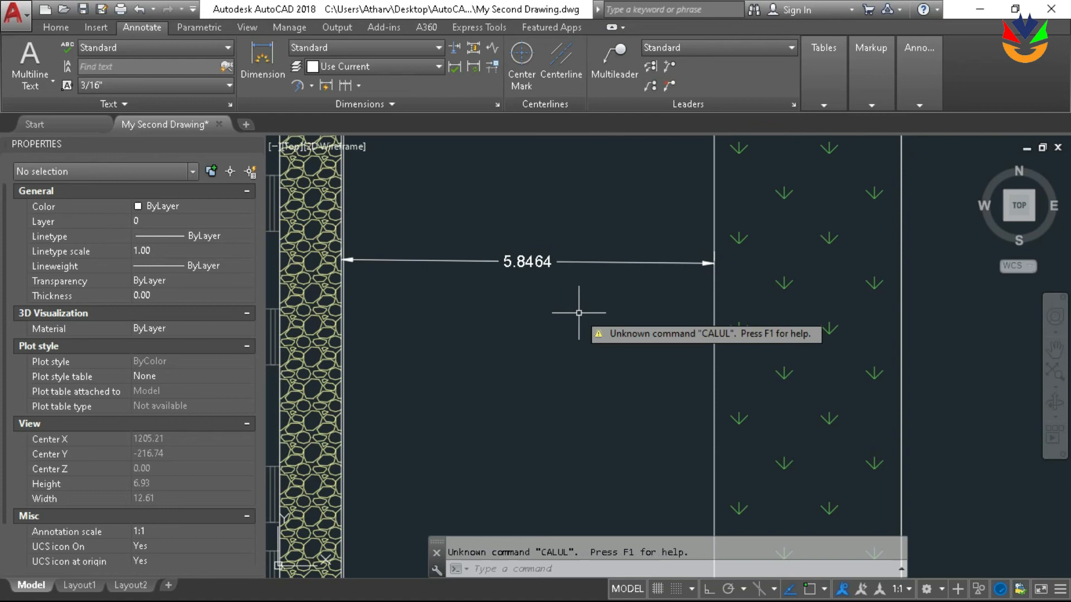
pyautogui.press('Return')
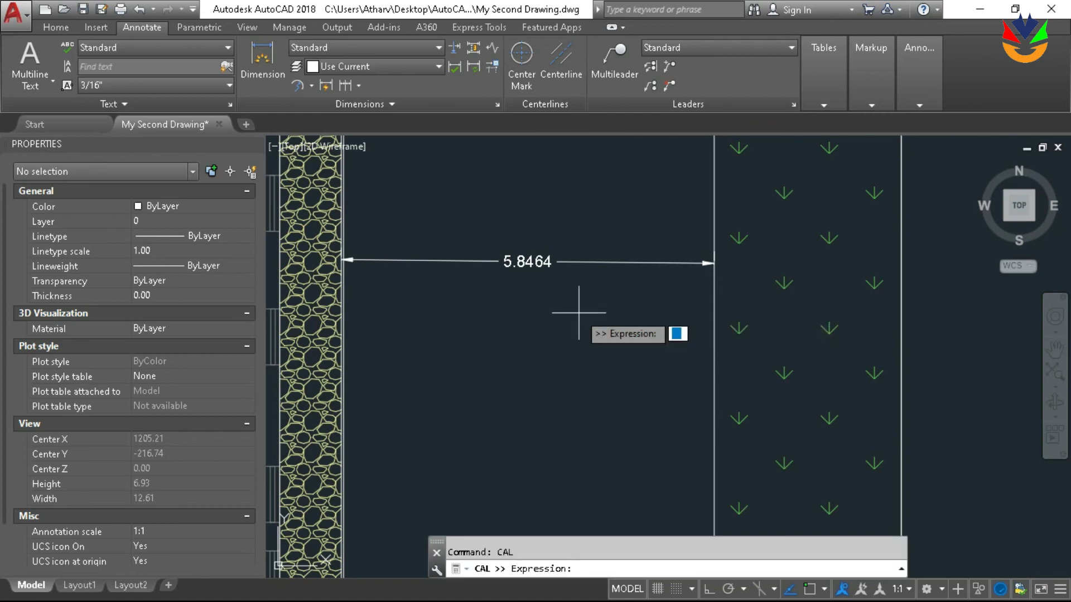
pyautogui.write('5.8464/2')
pyautogui.press('Return')
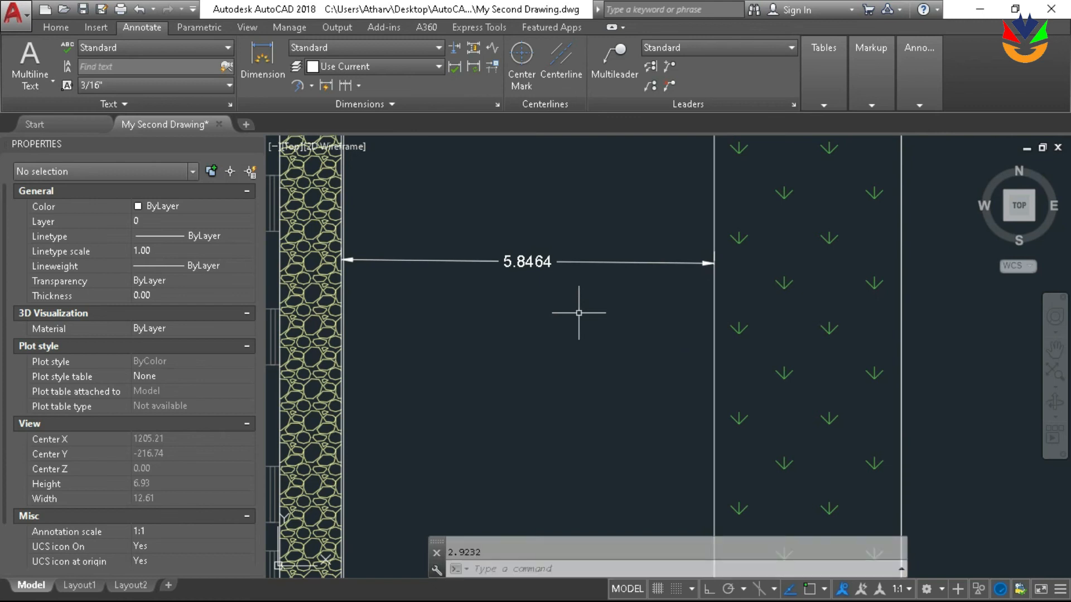
pyautogui.moveTo(456, 549); pyautogui.dragTo(440, 552)
pyautogui.hotkey('ctrl', 'c')
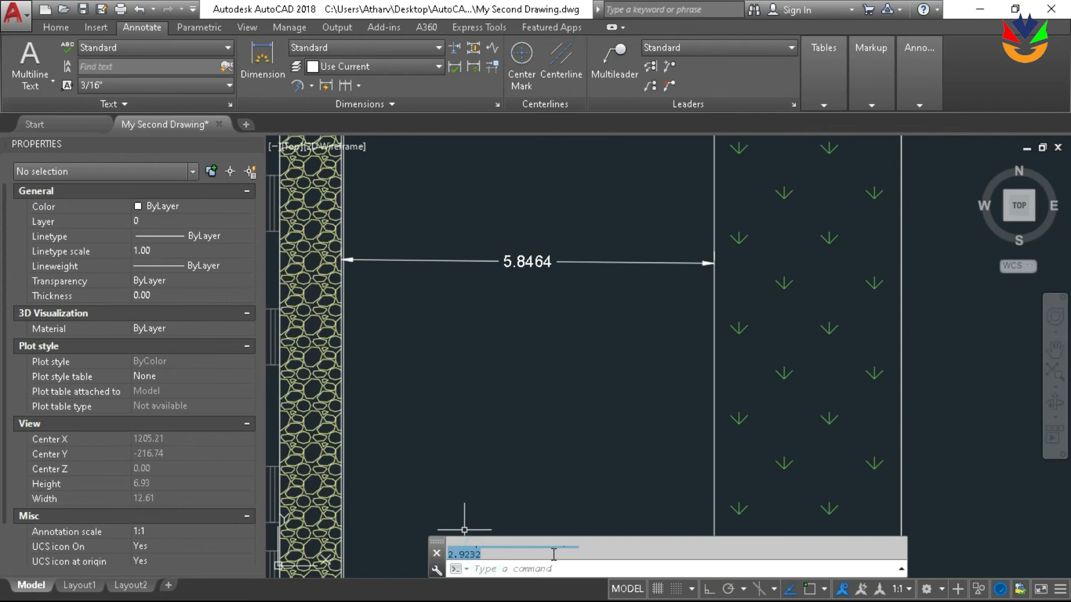
pyautogui.scroll(-6, 552, 486)
pyautogui.press('Escape')
pyautogui.scroll(2, 538, 310)
pyautogui.write('o')
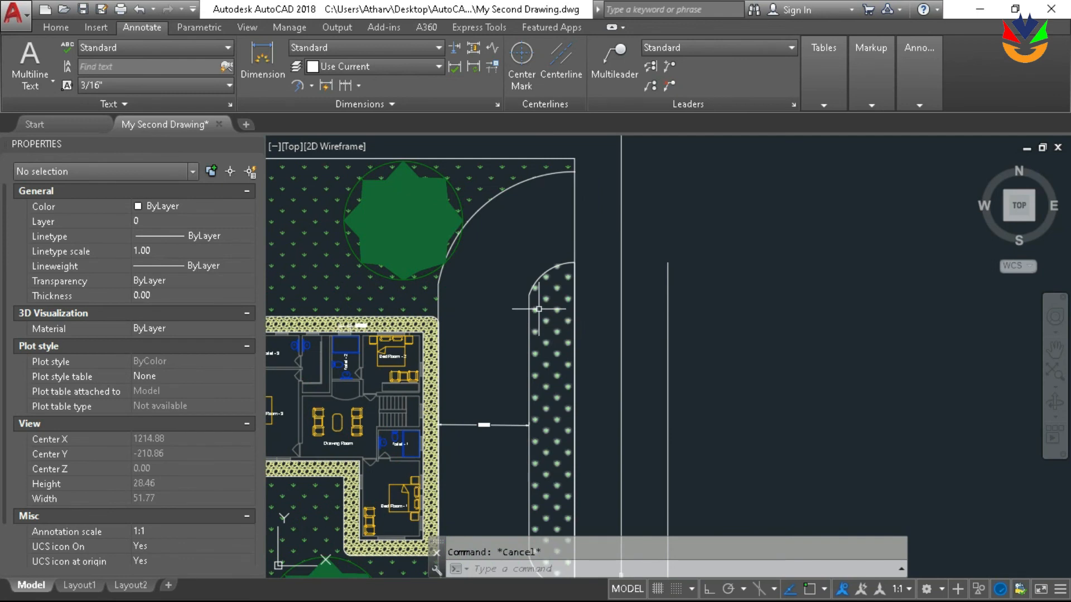
pyautogui.press('Return')
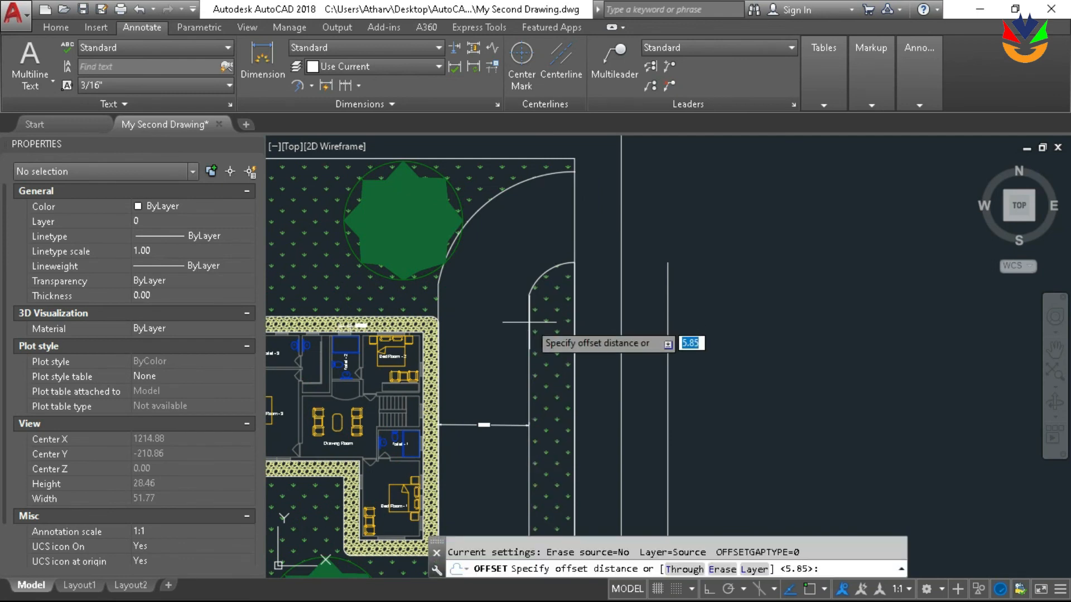
pyautogui.hotkey('ctrl', 'v')
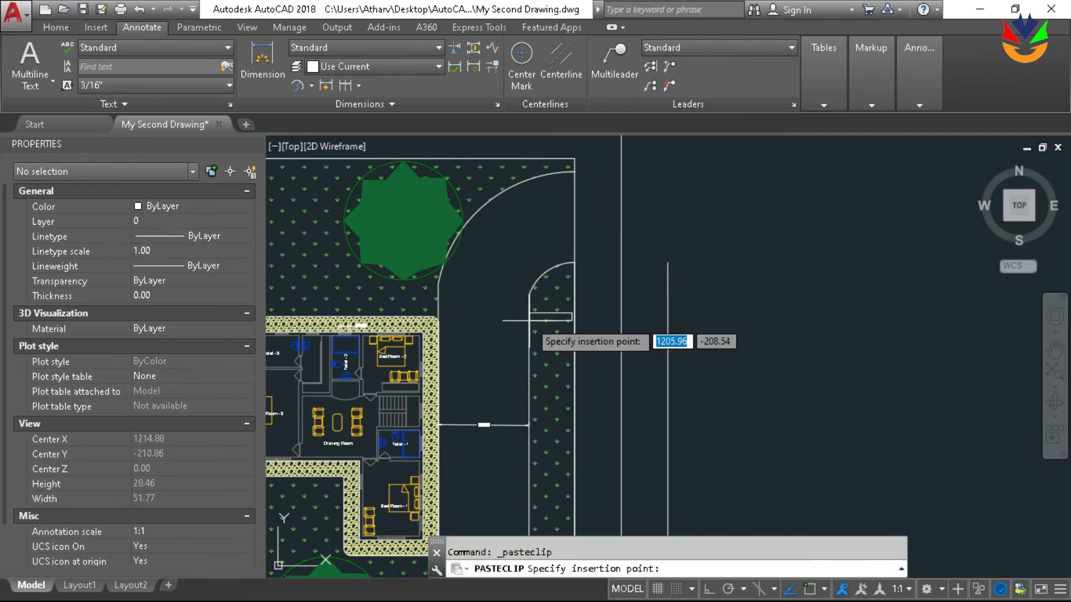
pyautogui.click(577, 430)
pyautogui.press('Escape')
pyautogui.press('Return')
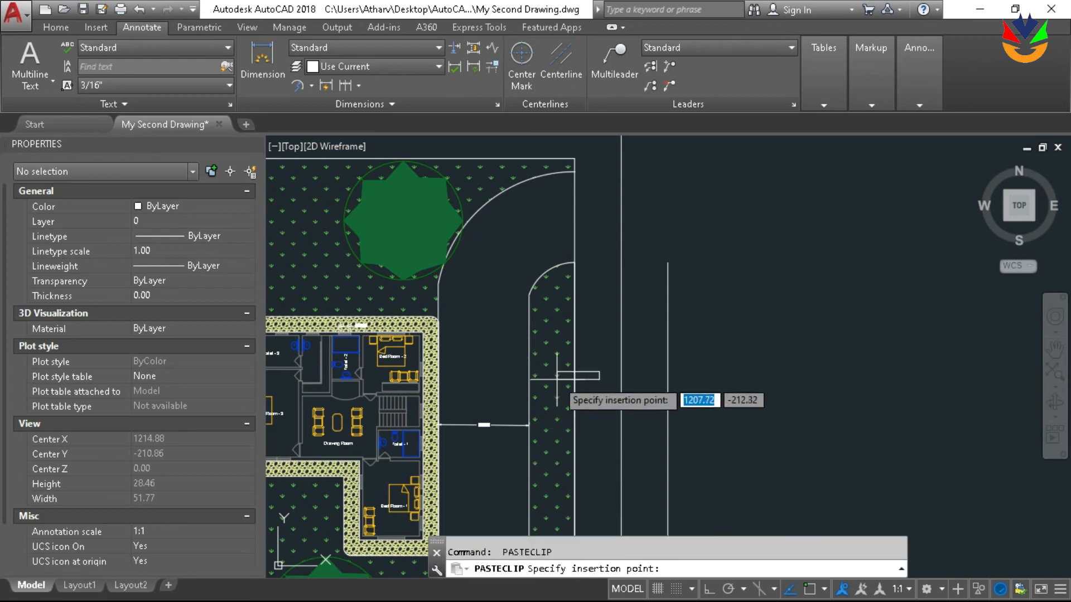
pyautogui.press('Escape')
# Offset the planting strip's curved outline by the copied distance 2.9232 into the driveway to form its centre line
pyautogui.write('o')
pyautogui.press('Return')
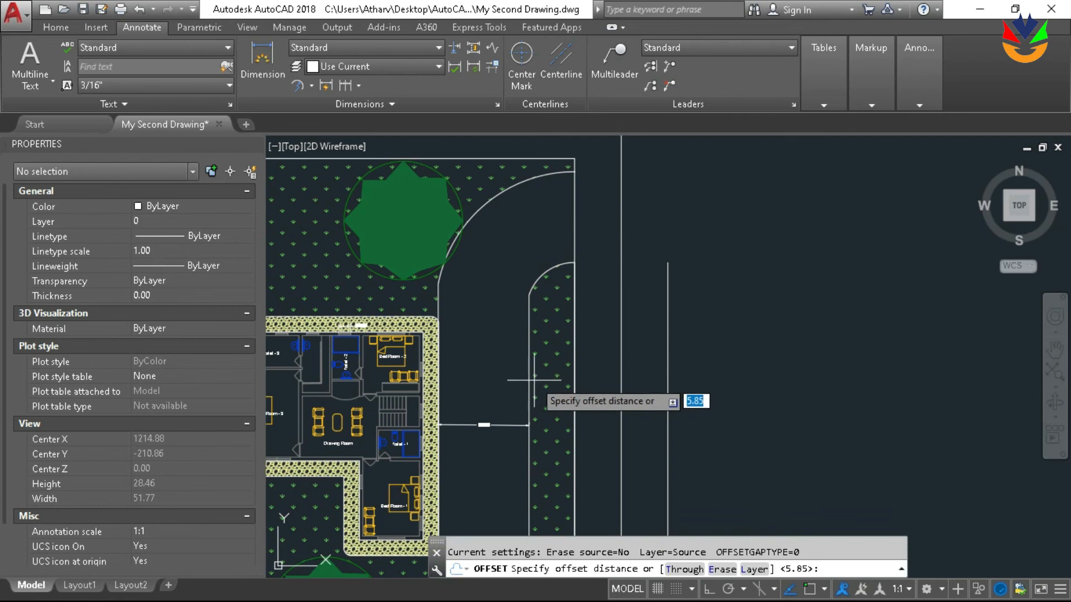
pyautogui.click(825, 565)
pyautogui.hotkey('ctrl', 'v')
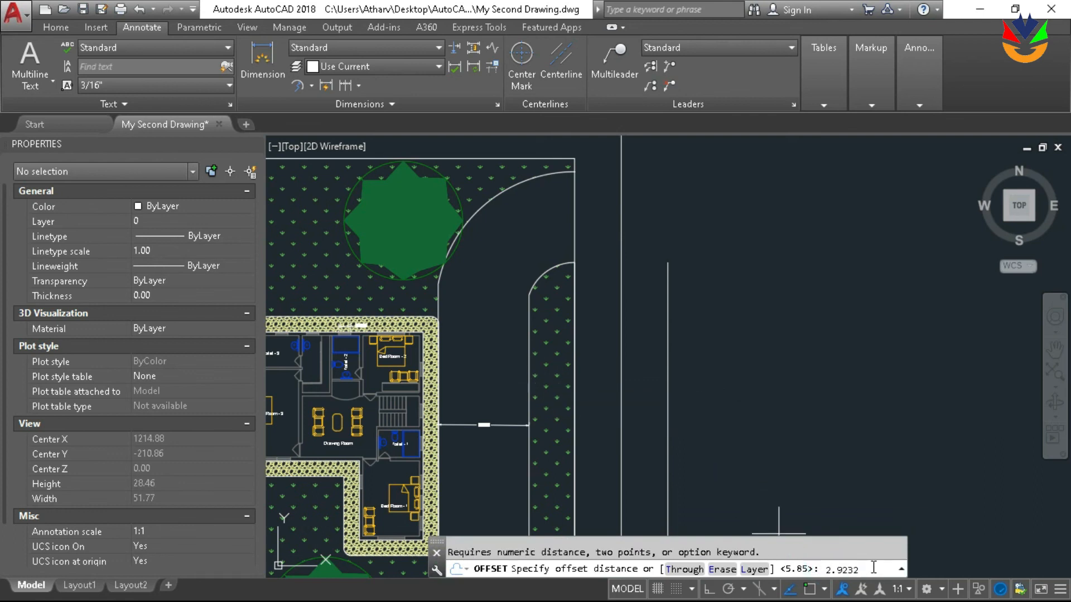
pyautogui.press('Return')
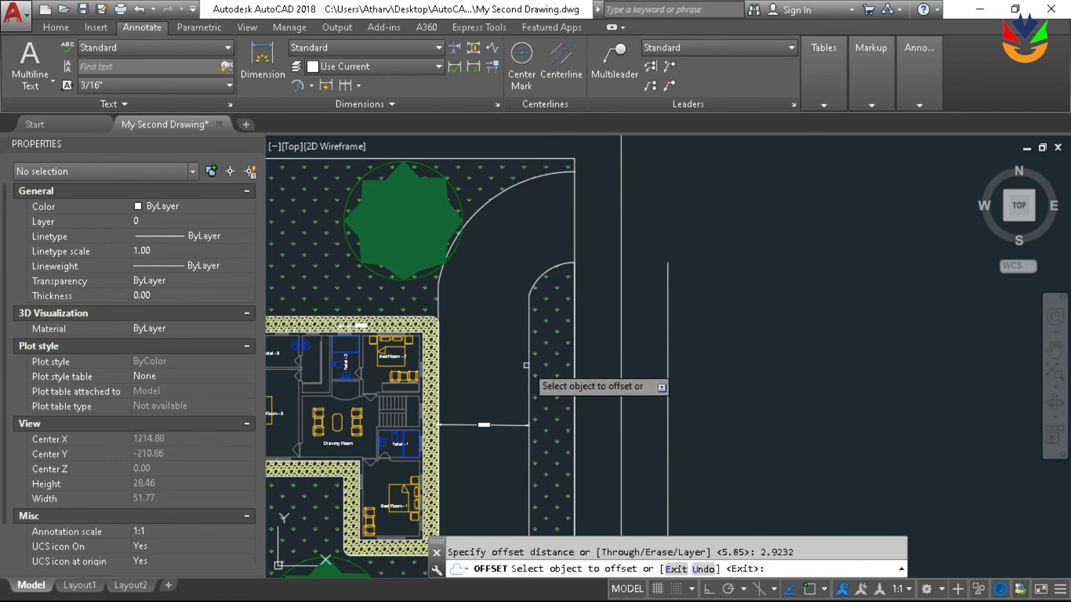
pyautogui.click(528, 318)
pyautogui.click(526, 323)
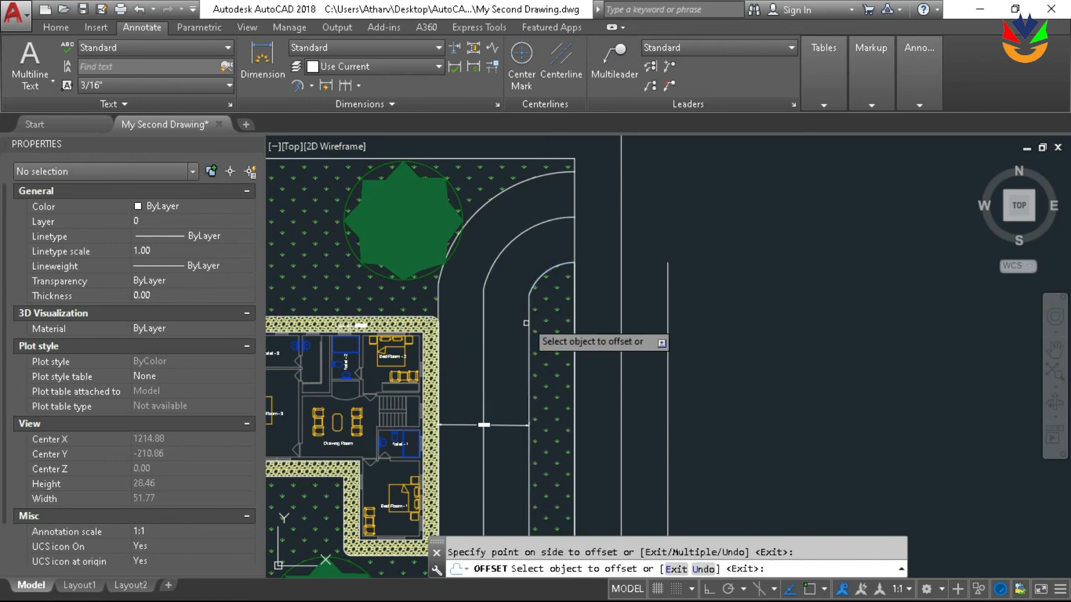
pyautogui.scroll(-5, 526, 323)
pyautogui.press('Return')
# Open Load Application and enter dimcurve.vlx as the file to load from the AutoCAD 2018 folder
pyautogui.scroll(4, 530, 318)
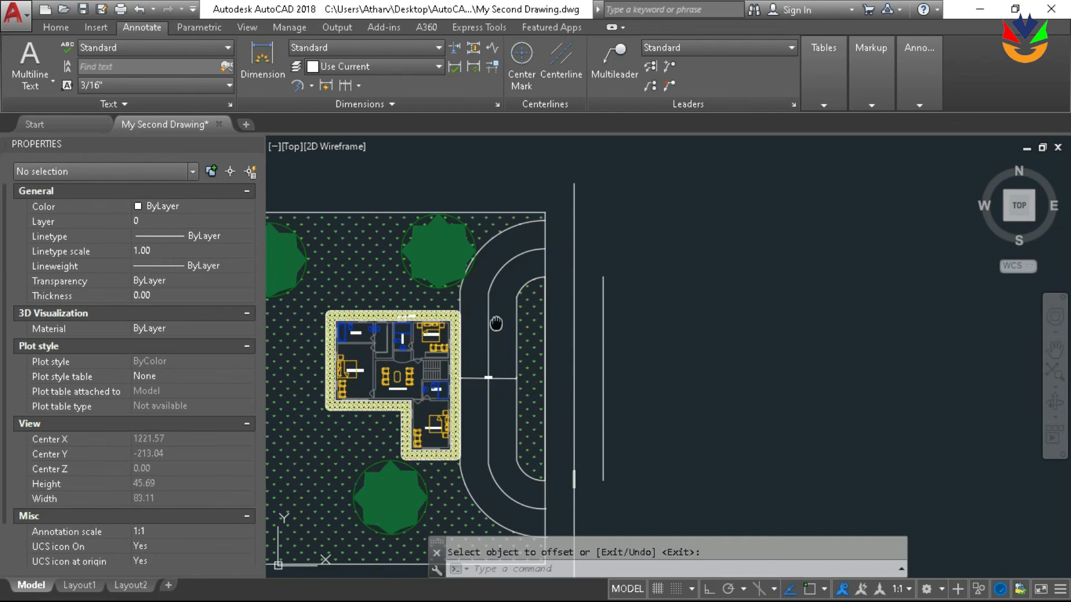
pyautogui.moveTo(496, 323); pyautogui.dragTo(487, 266, button='middle')
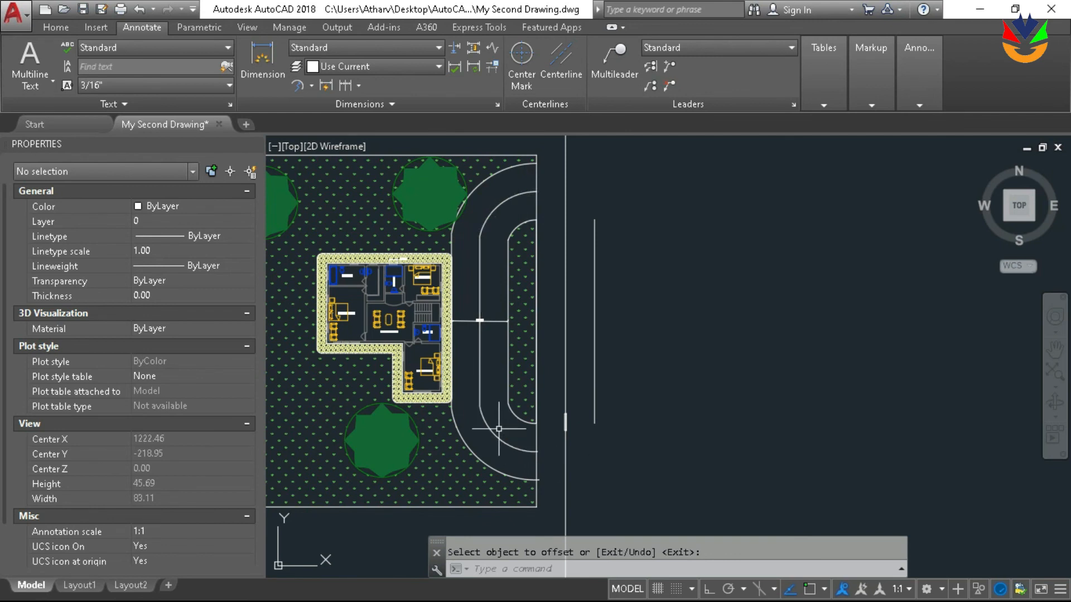
pyautogui.moveTo(550, 237); pyautogui.dragTo(623, 276, button='middle')
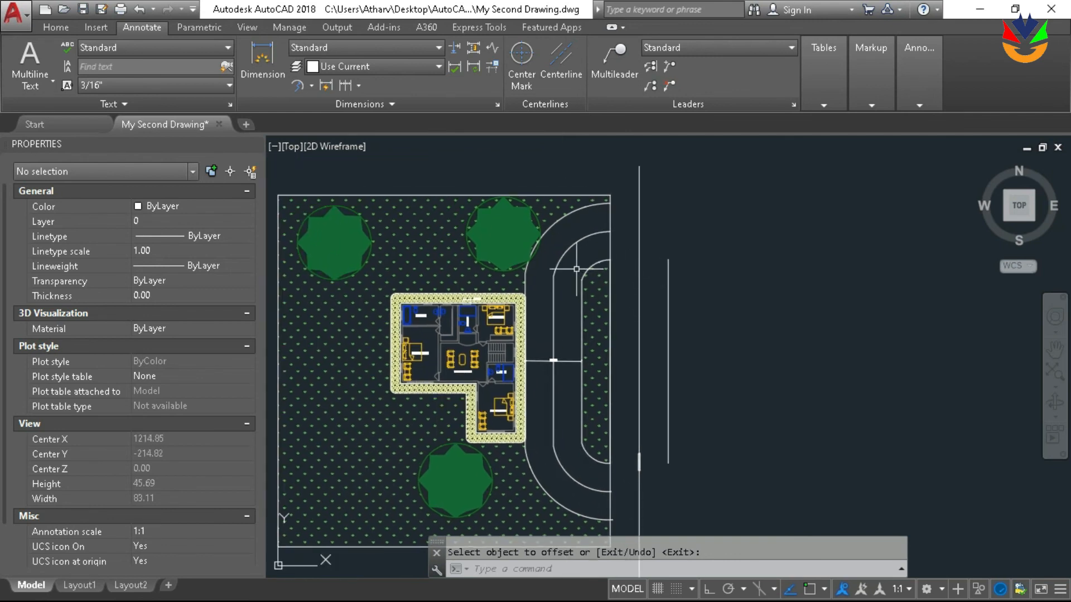
pyautogui.click(304, 26)
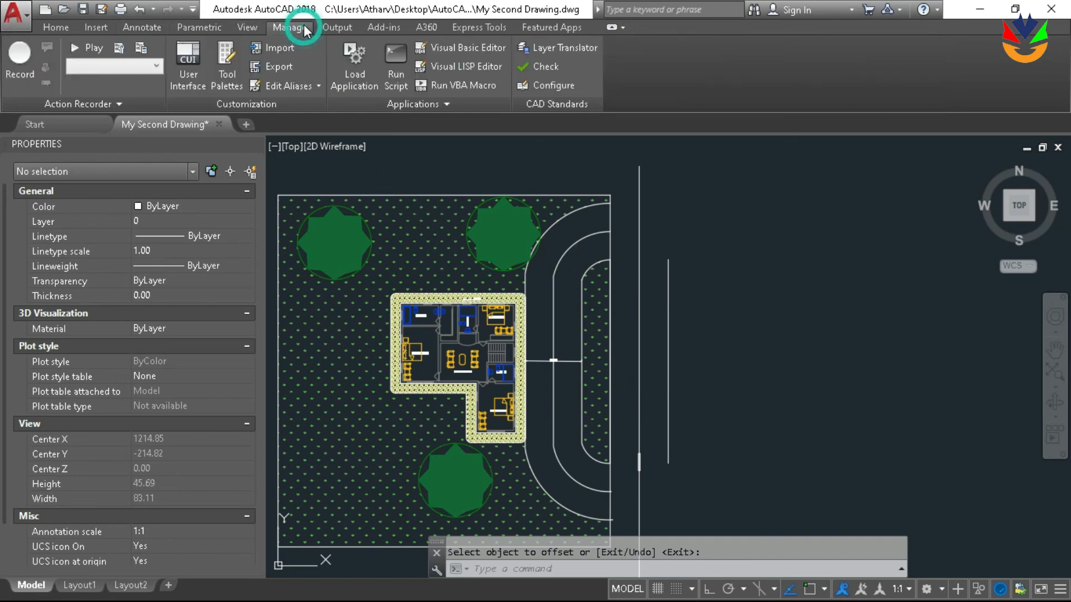
pyautogui.click(361, 87)
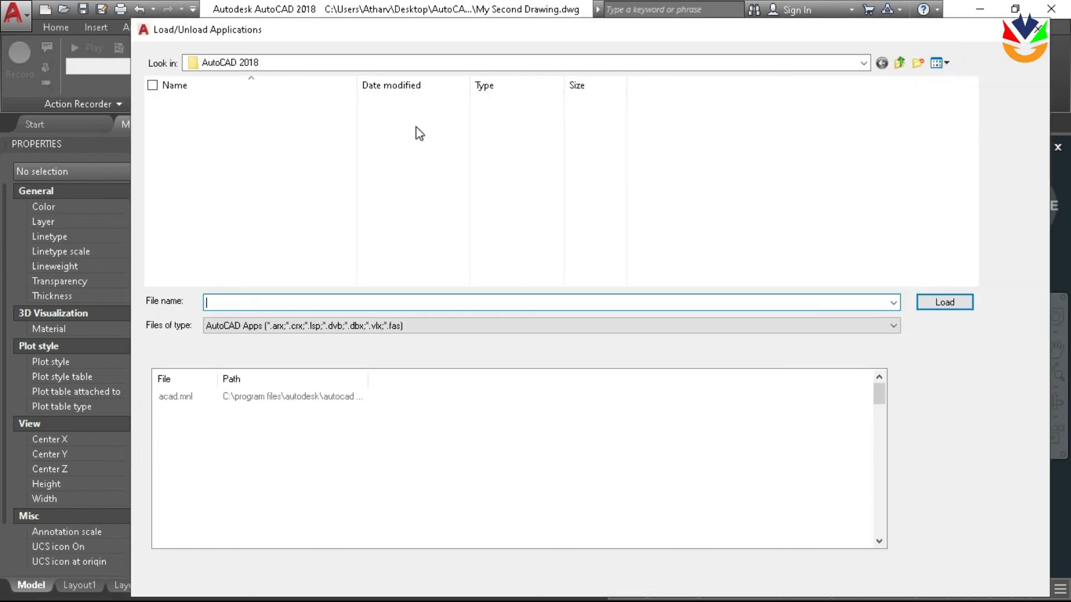
pyautogui.scroll(-10, 472, 206)
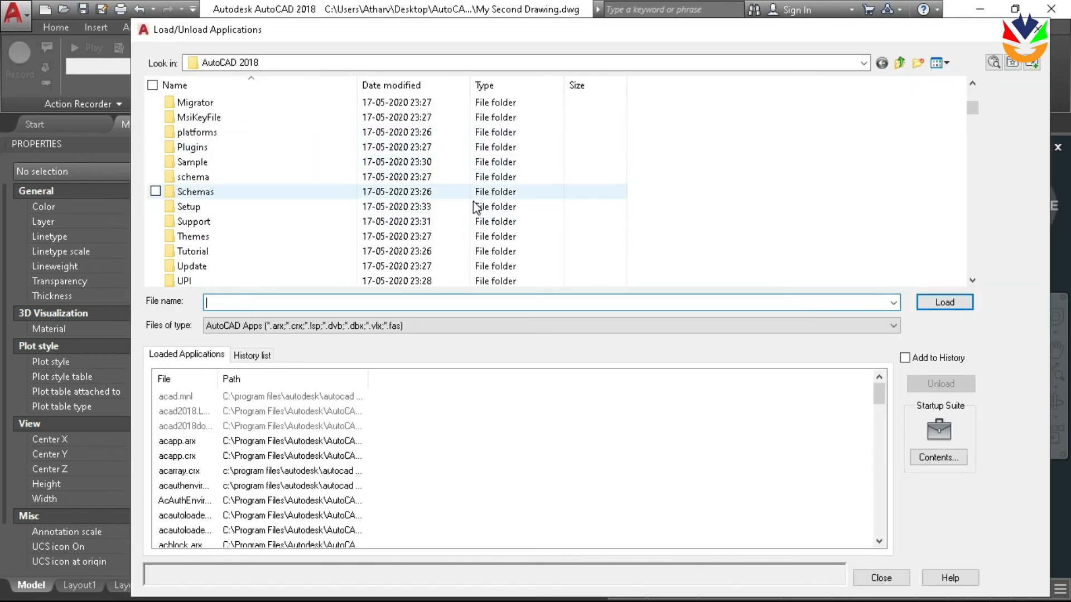
pyautogui.scroll(-8, 477, 209)
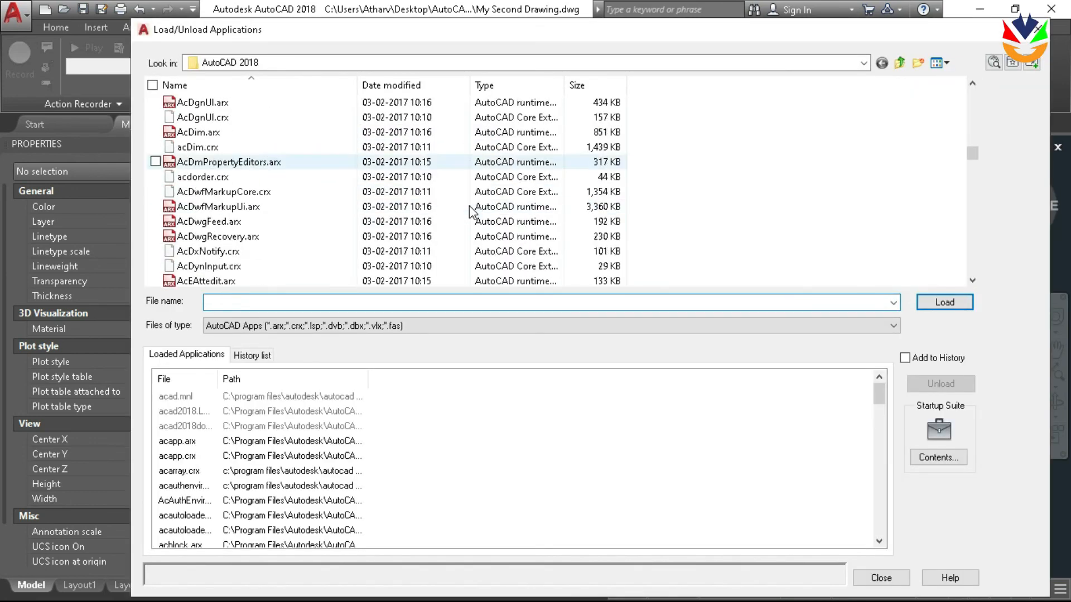
pyautogui.write('dim')
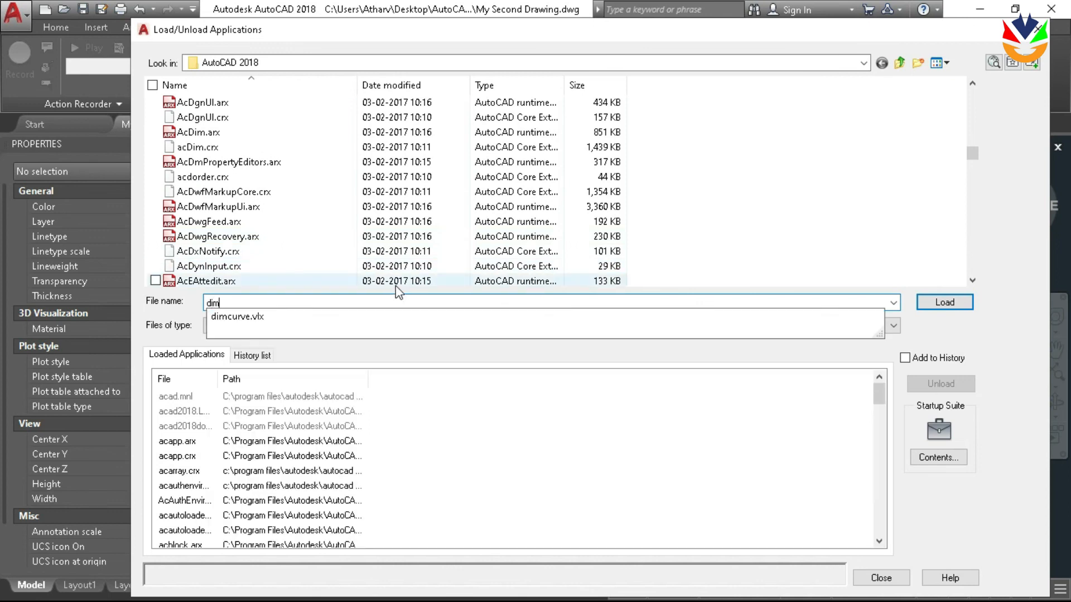
pyautogui.click(370, 328)
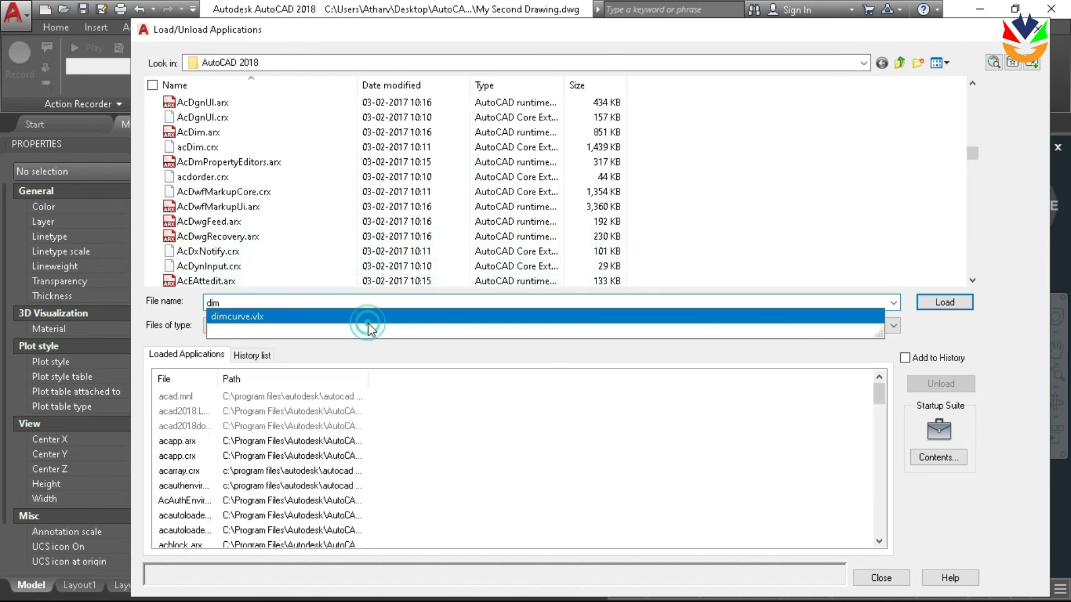
# Find dimcurve.vlx in the folder's file list, load it, and close the loader
pyautogui.scroll(-6, 613, 208)
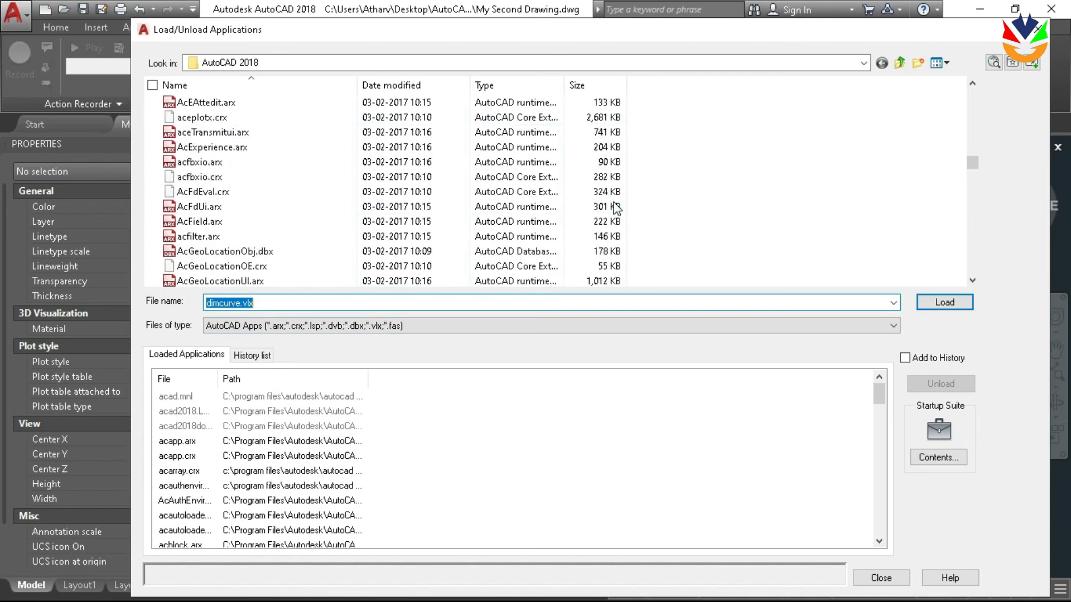
pyautogui.scroll(-20, 616, 208)
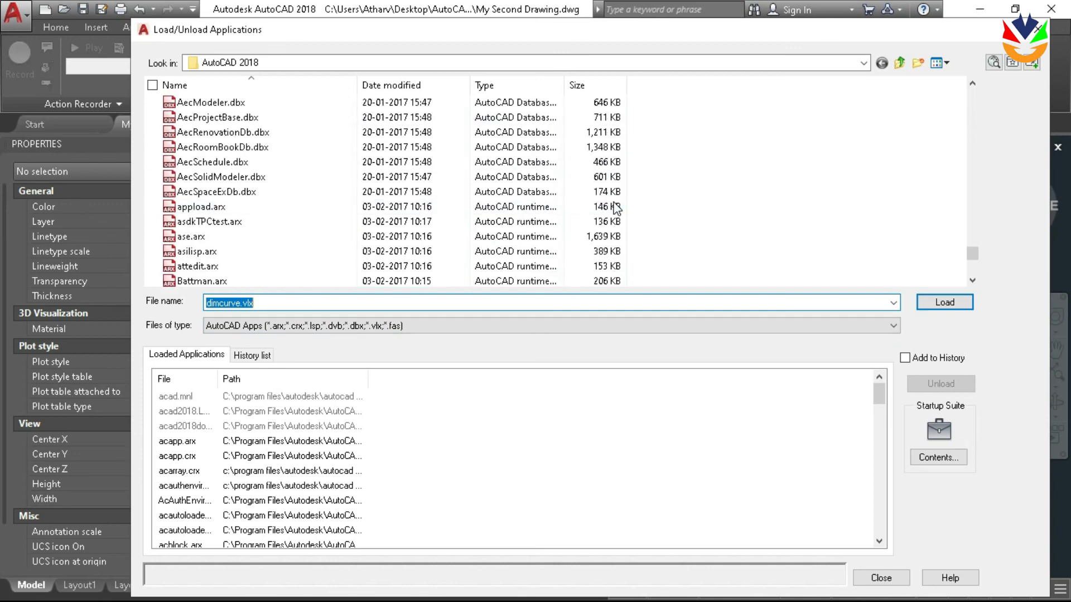
pyautogui.scroll(7, 415, 280)
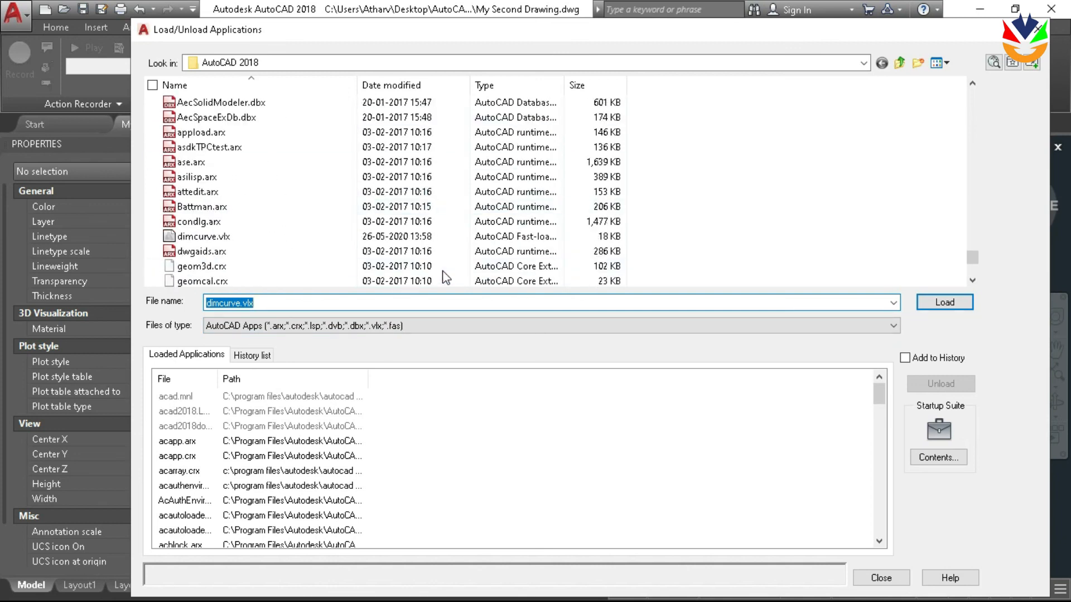
pyautogui.scroll(-3, 404, 255)
pyautogui.click(404, 238)
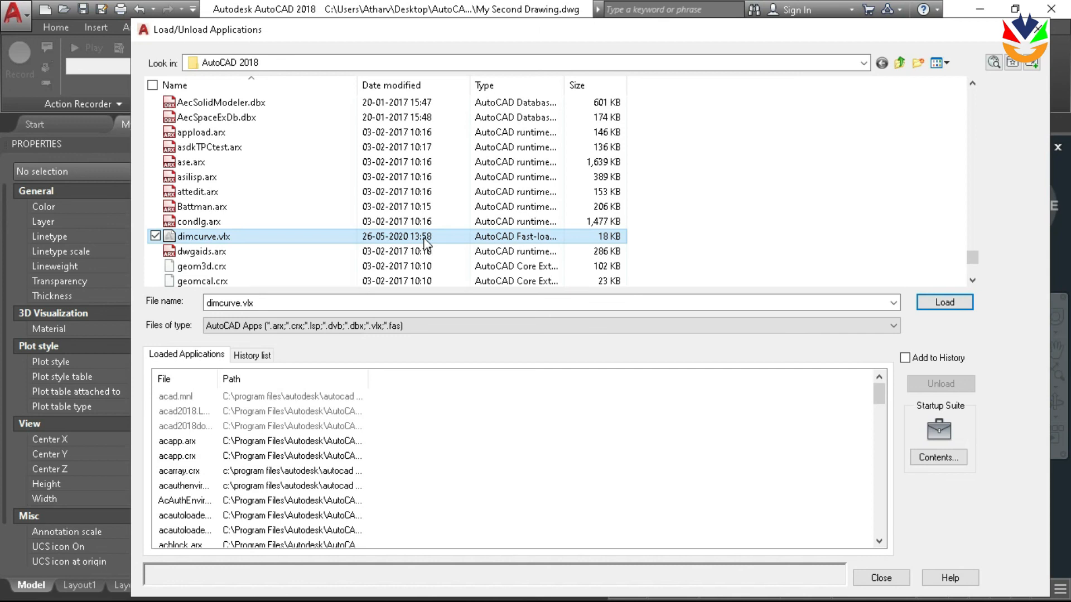
pyautogui.click(968, 305)
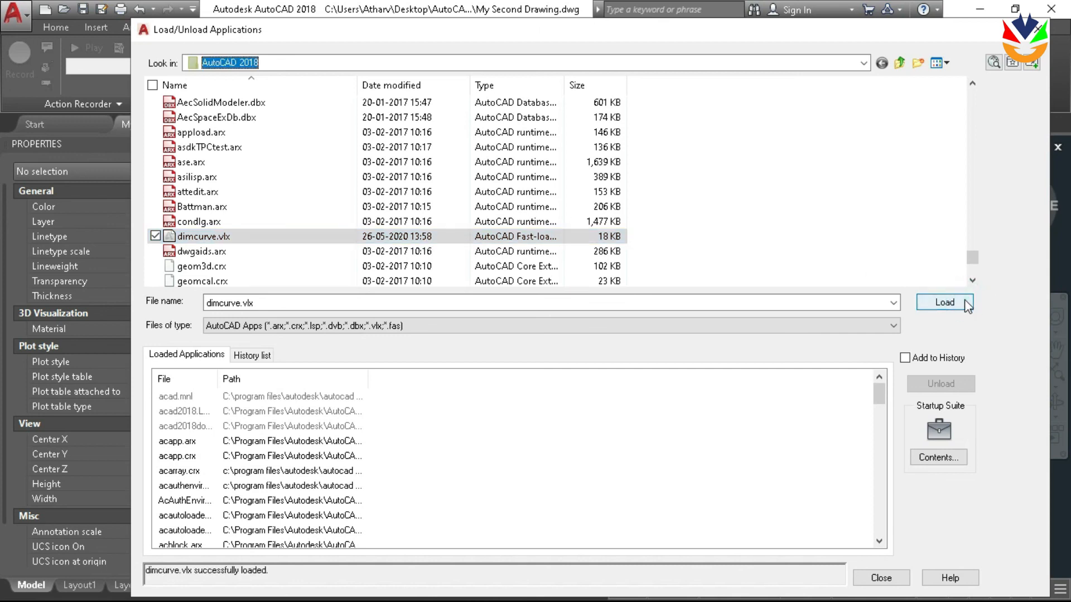
pyautogui.click(880, 578)
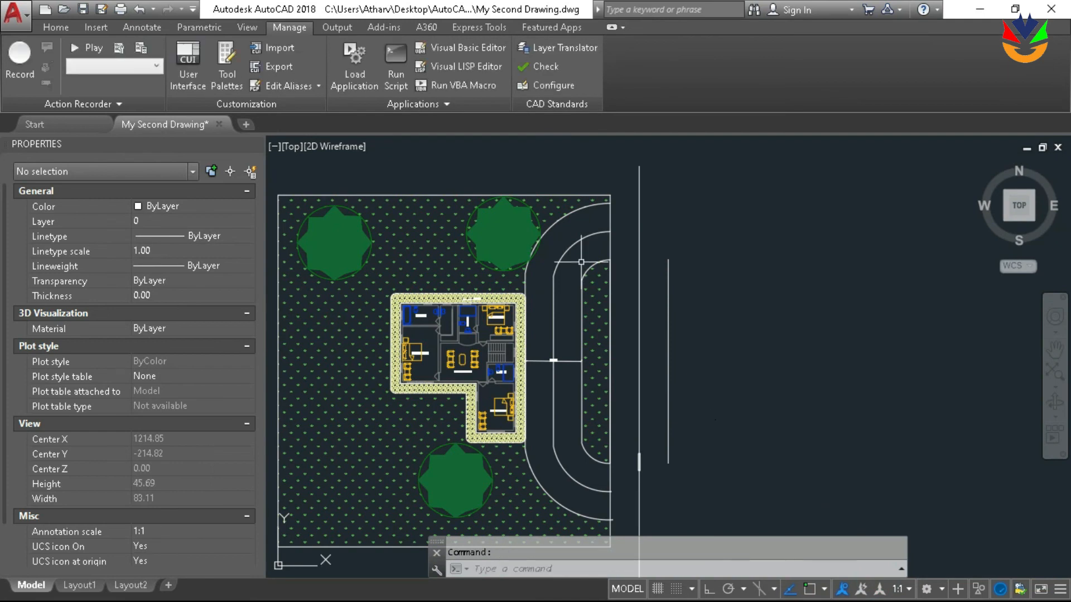
# Dimension the driveway centre line's full length with DIMCURVE, accepting the continue type and placing the curved dimension line on the house side
pyautogui.scroll(3, 581, 261)
pyautogui.scroll(-3, 580, 261)
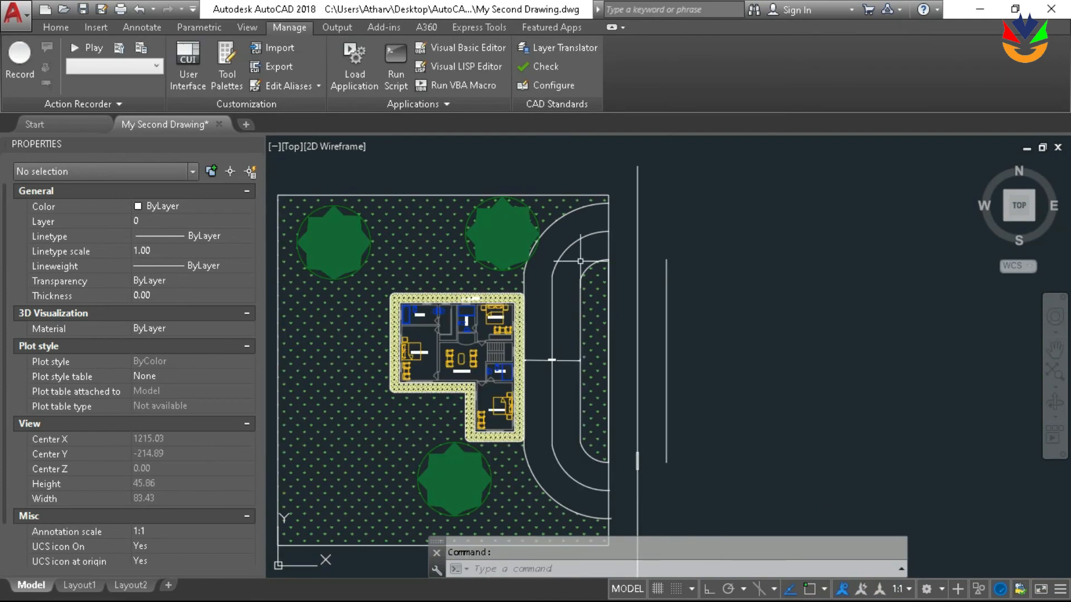
pyautogui.write('di')
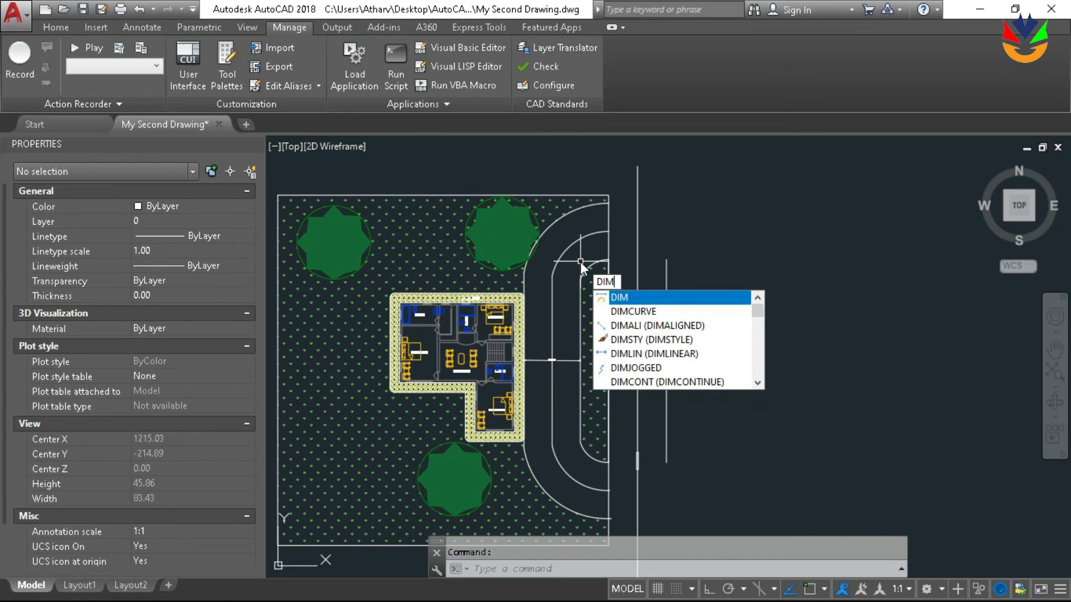
pyautogui.press('Down')
pyautogui.press('Return')
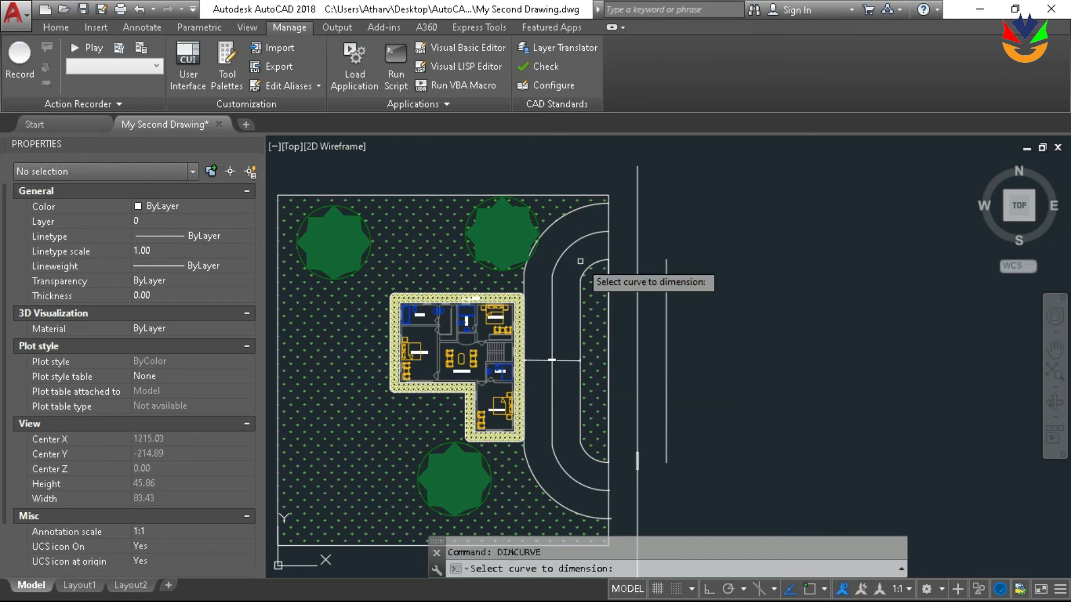
pyautogui.click(555, 298)
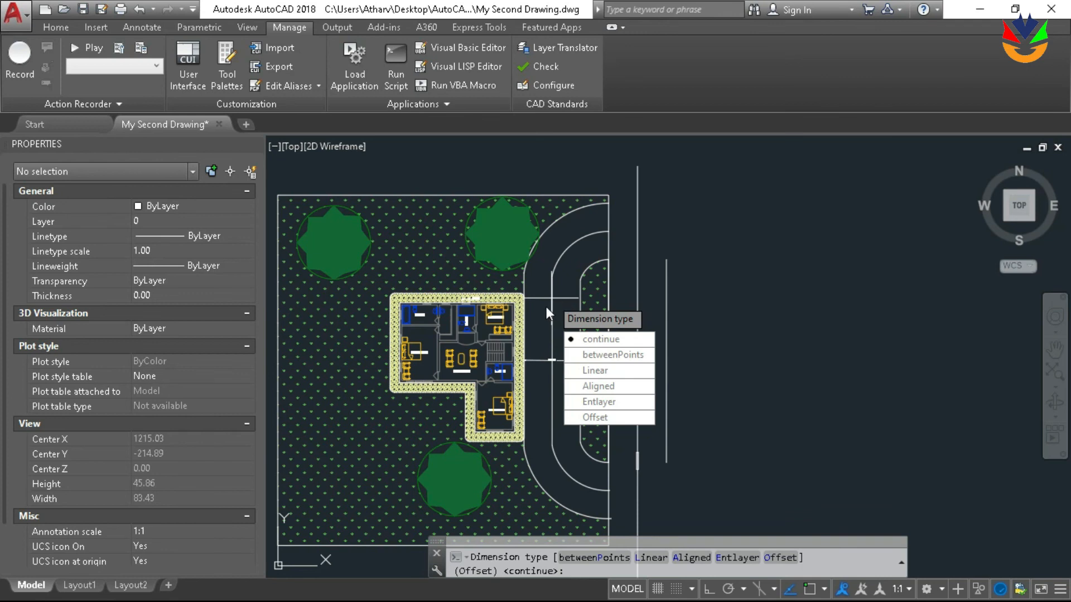
pyautogui.press('Return')
pyautogui.scroll(5, 547, 304)
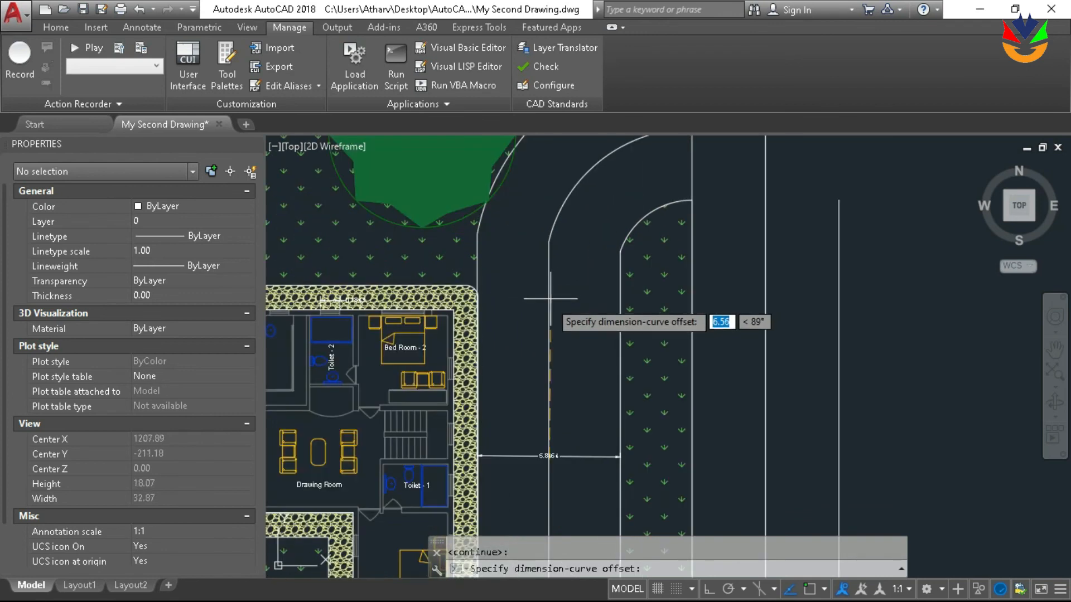
pyautogui.click(529, 338)
pyautogui.scroll(-2, 527, 357)
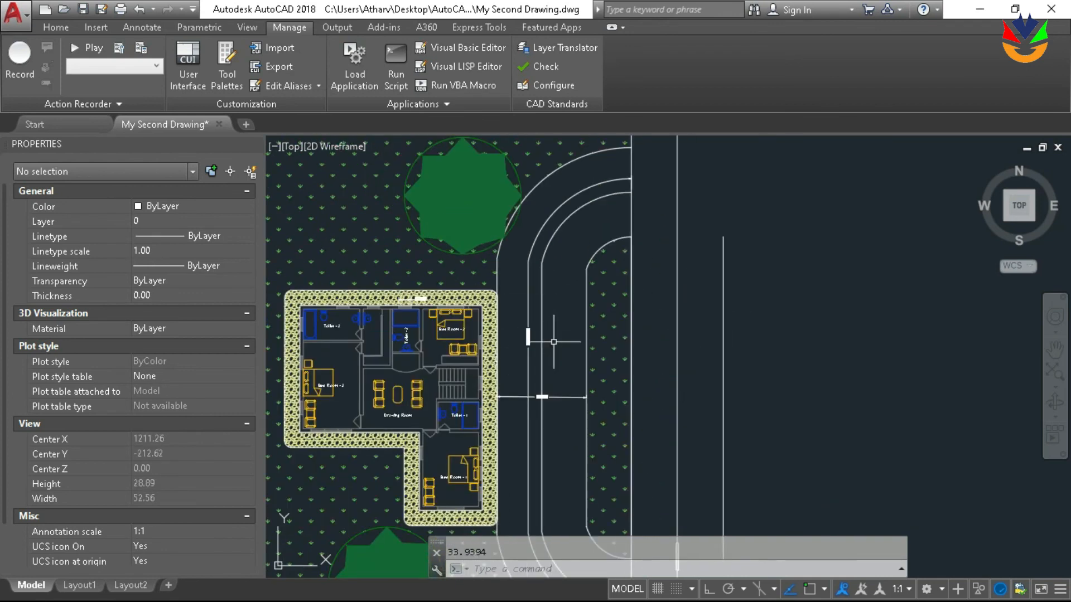
# Examine the curved dimension's text and its full run along the driveway centre line
pyautogui.scroll(5, 529, 359)
pyautogui.scroll(3, 499, 242)
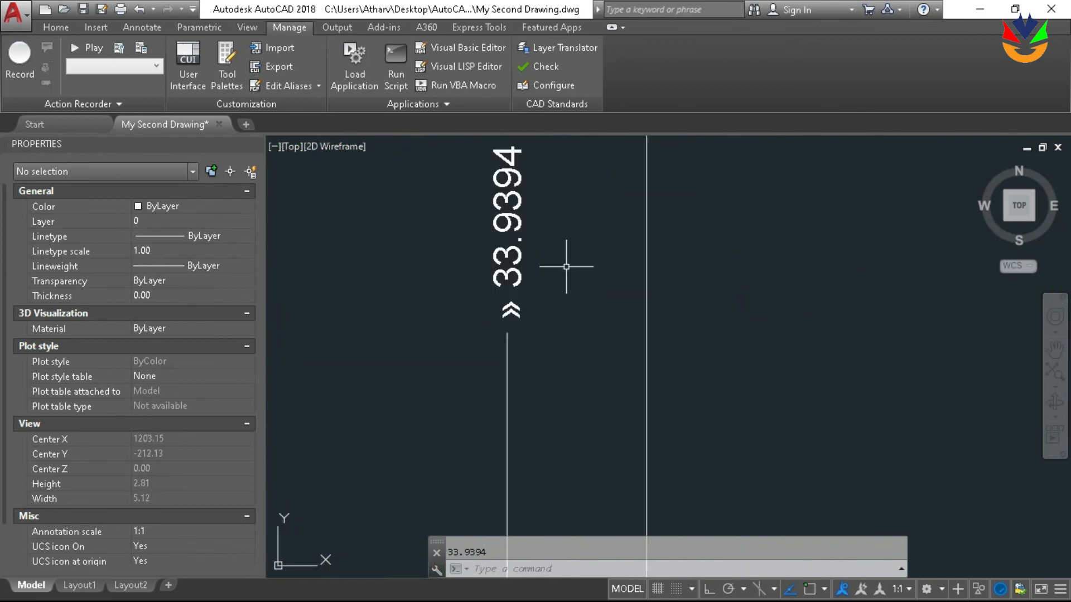
pyautogui.scroll(-10, 566, 267)
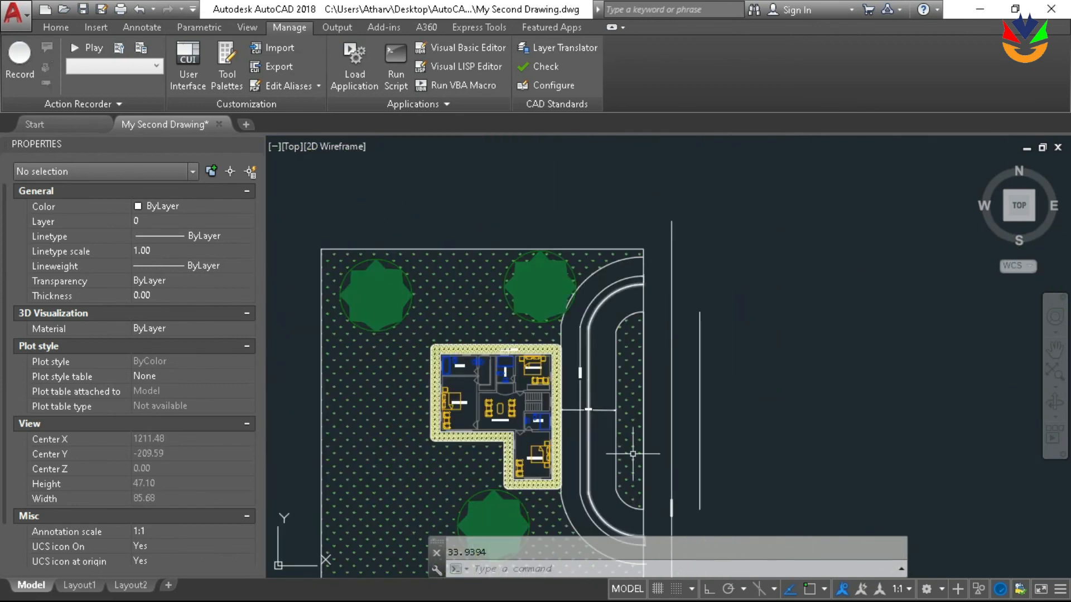
pyautogui.scroll(-2, 591, 439)
pyautogui.scroll(4, 448, 273)
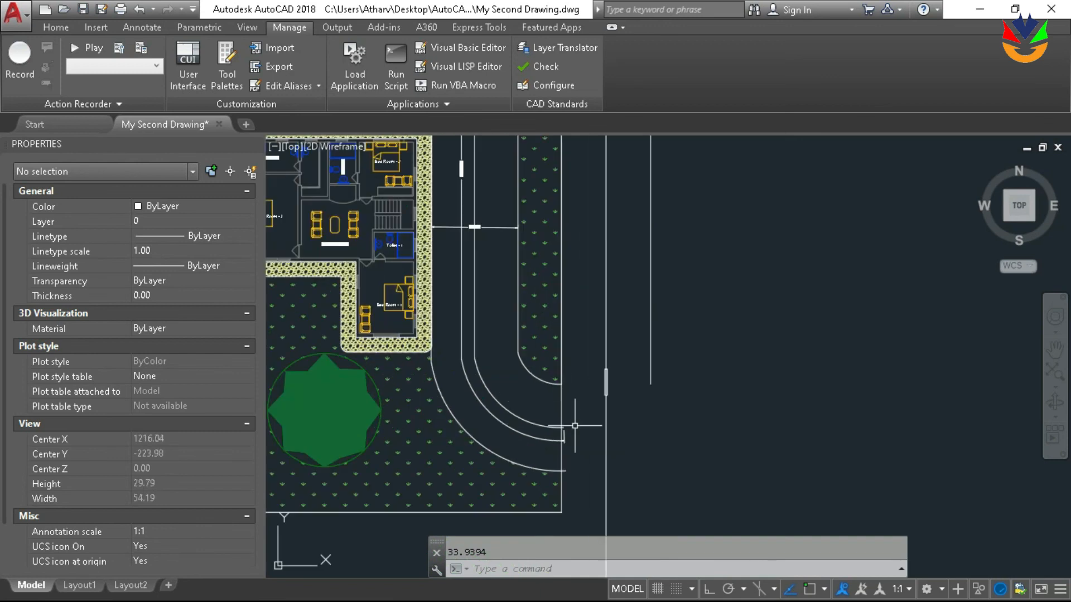
pyautogui.scroll(-2, 448, 274)
pyautogui.scroll(6, 503, 374)
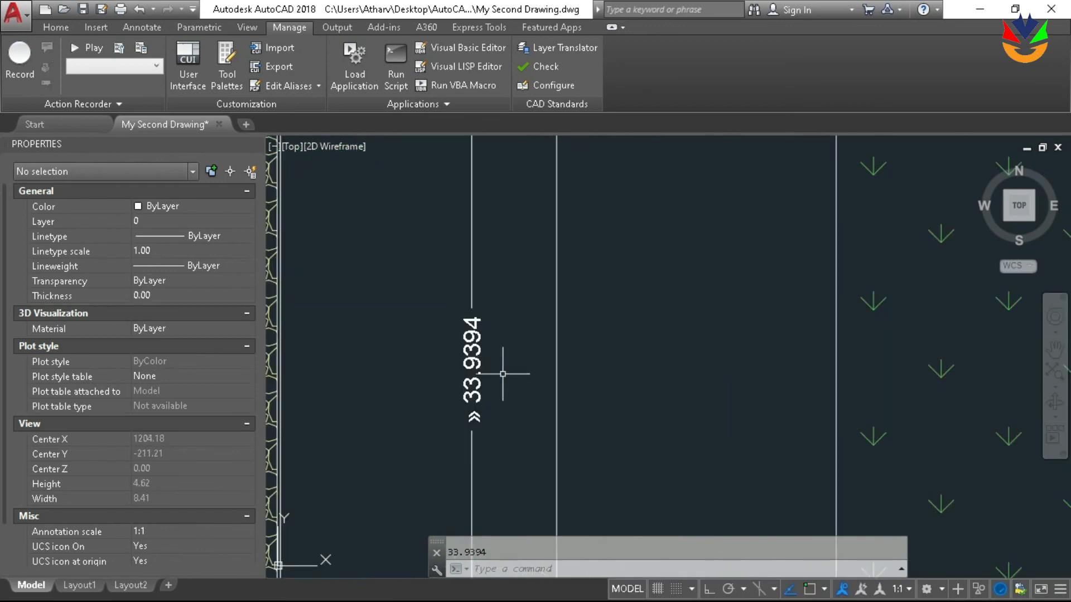
pyautogui.scroll(2, 515, 391)
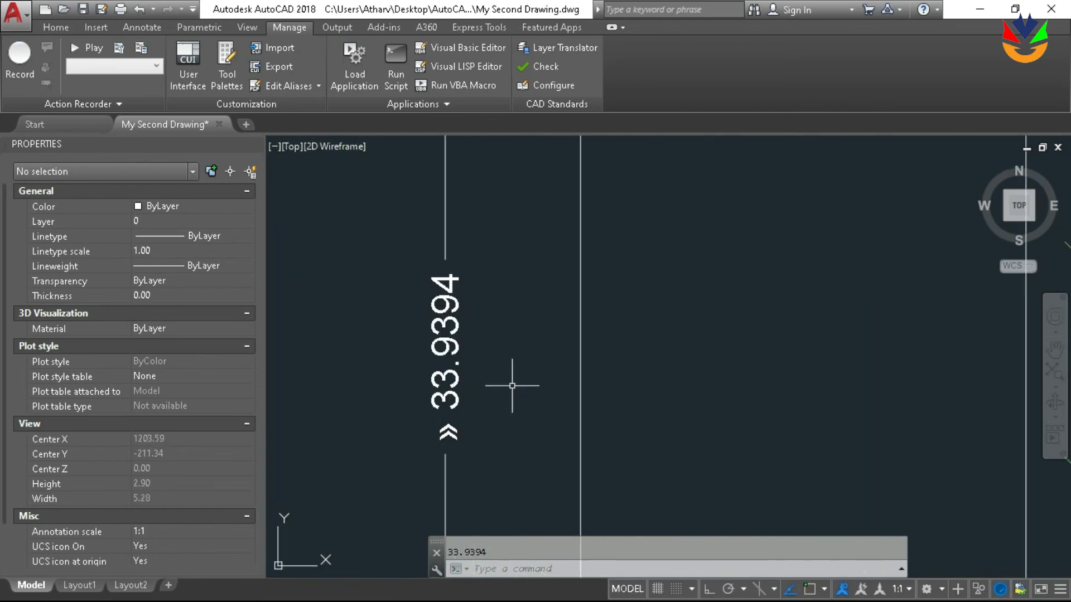
pyautogui.scroll(-2, 497, 363)
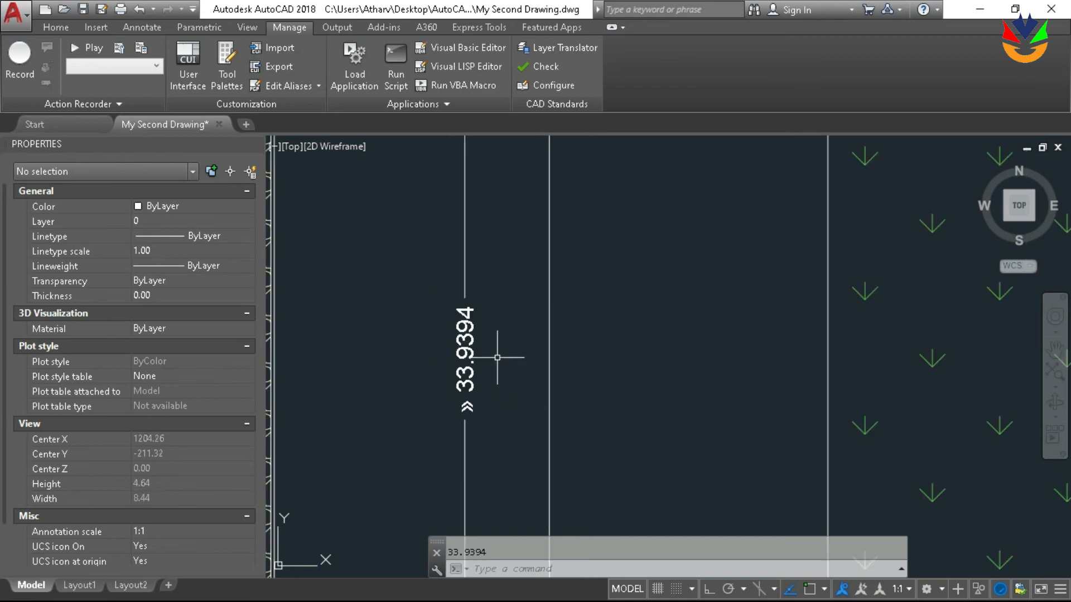
pyautogui.scroll(-8, 545, 340)
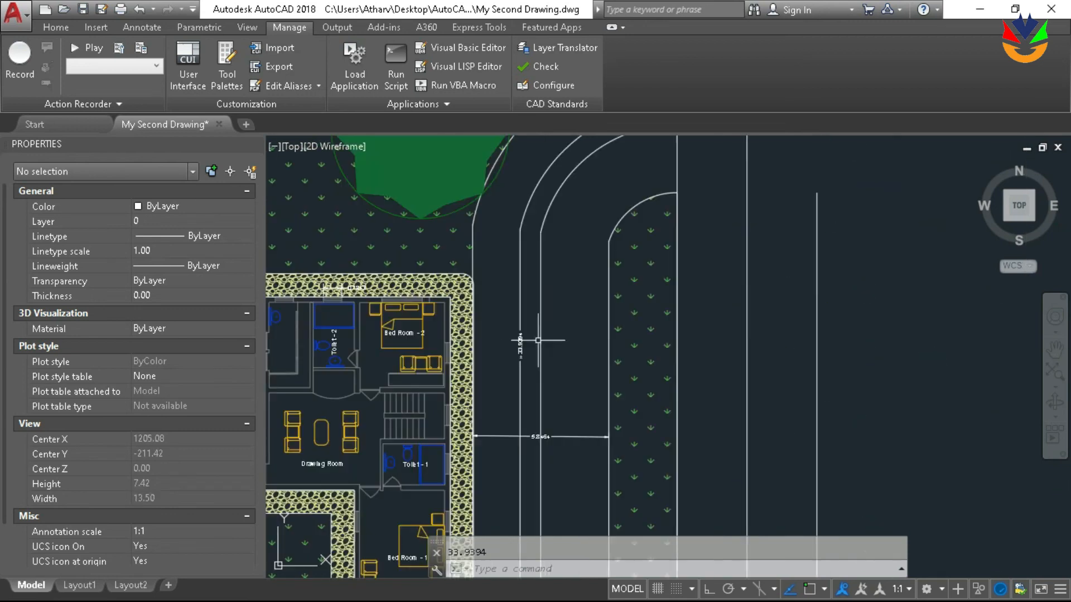
pyautogui.scroll(-5, 596, 249)
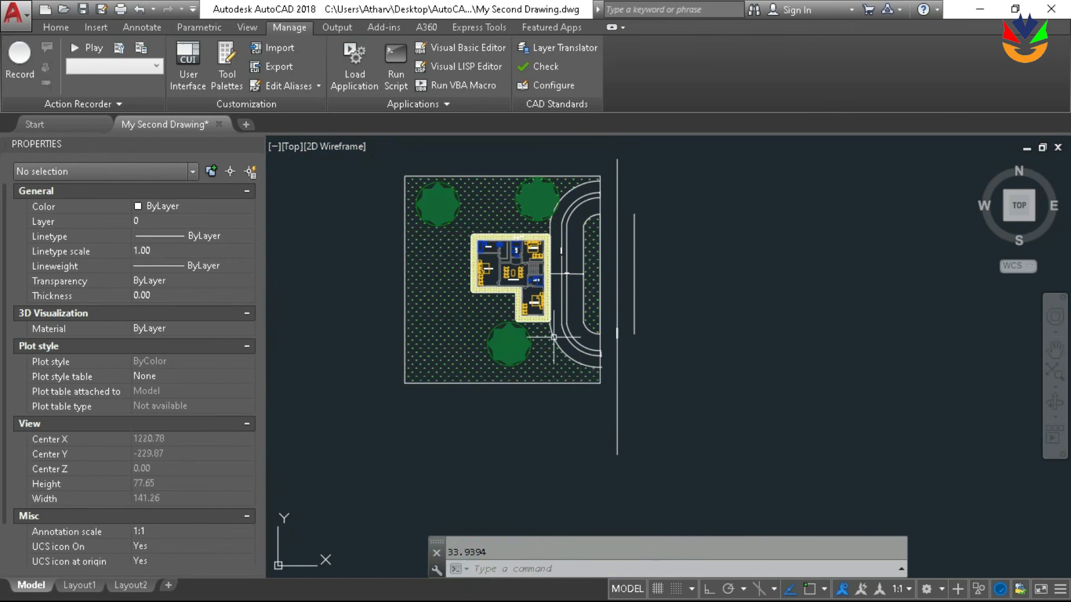
pyautogui.scroll(3, 662, 433)
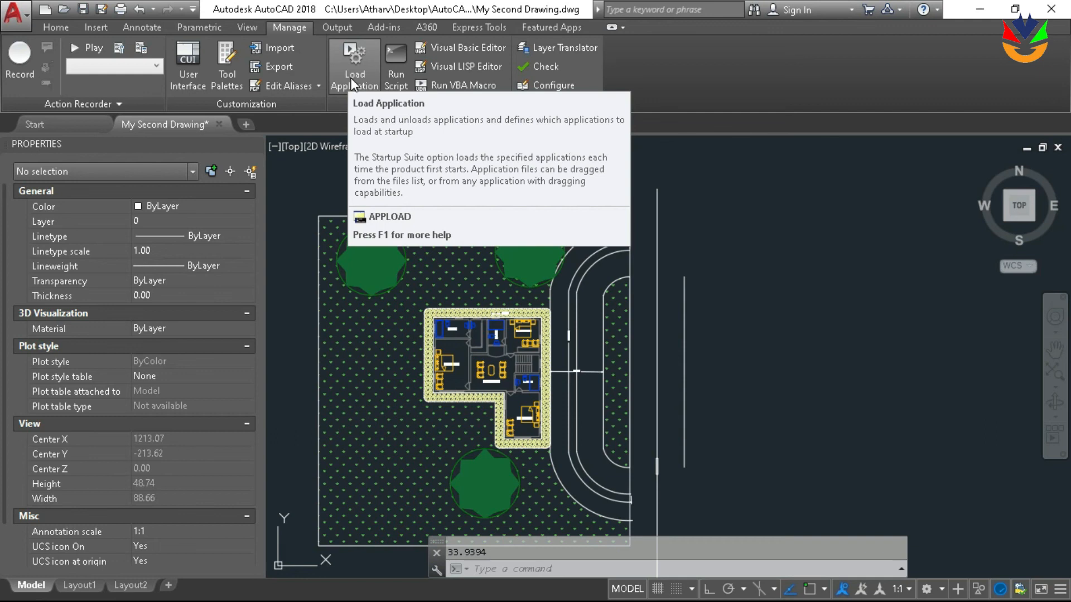
pyautogui.moveTo(753, 279); pyautogui.dragTo(781, 242, button='middle')
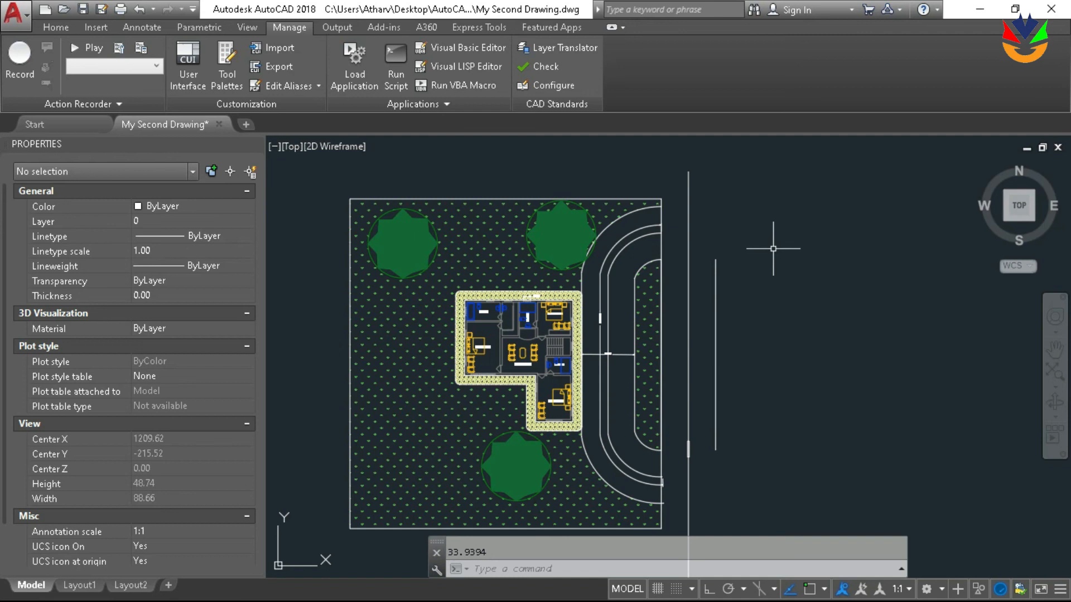
# Review the names of the blocks available for insertion with INSERT, without inserting any
pyautogui.write('insert')
pyautogui.press('Return')
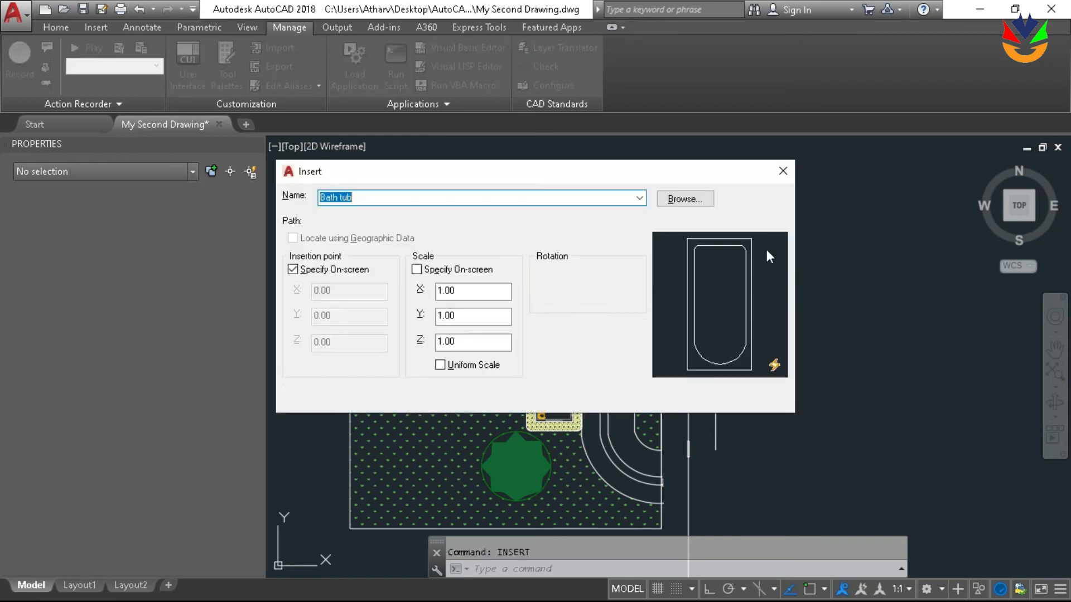
pyautogui.click(638, 199)
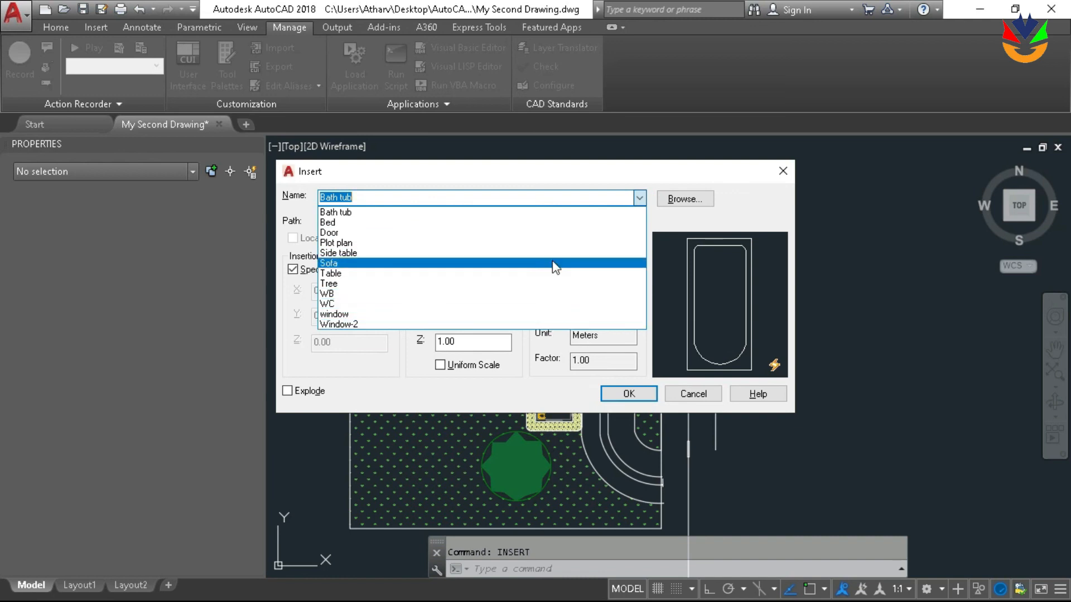
pyautogui.click(694, 395)
pyautogui.click(694, 394)
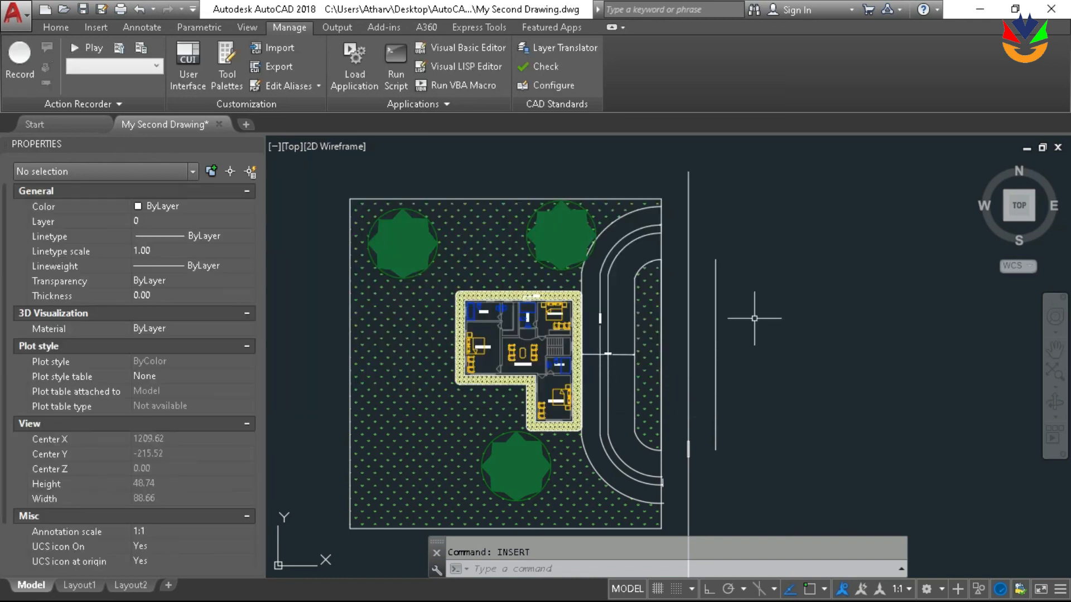
# Review the drawing's layers in the Layer Properties Manager and close it
pyautogui.write('layer')
pyautogui.press('Return')
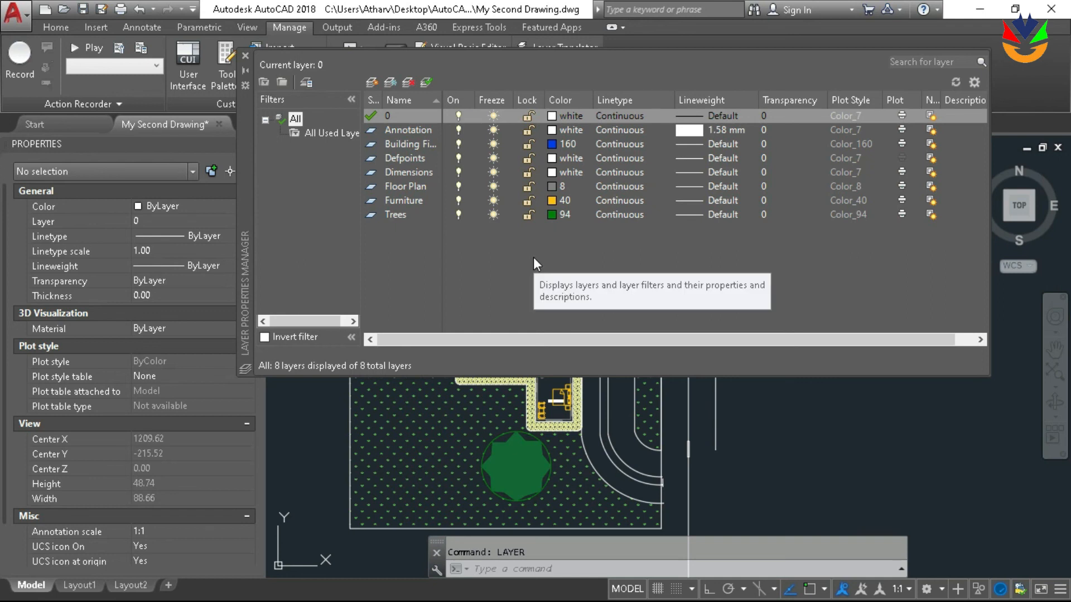
pyautogui.click(896, 441)
pyautogui.click(841, 403)
pyautogui.press('Escape')
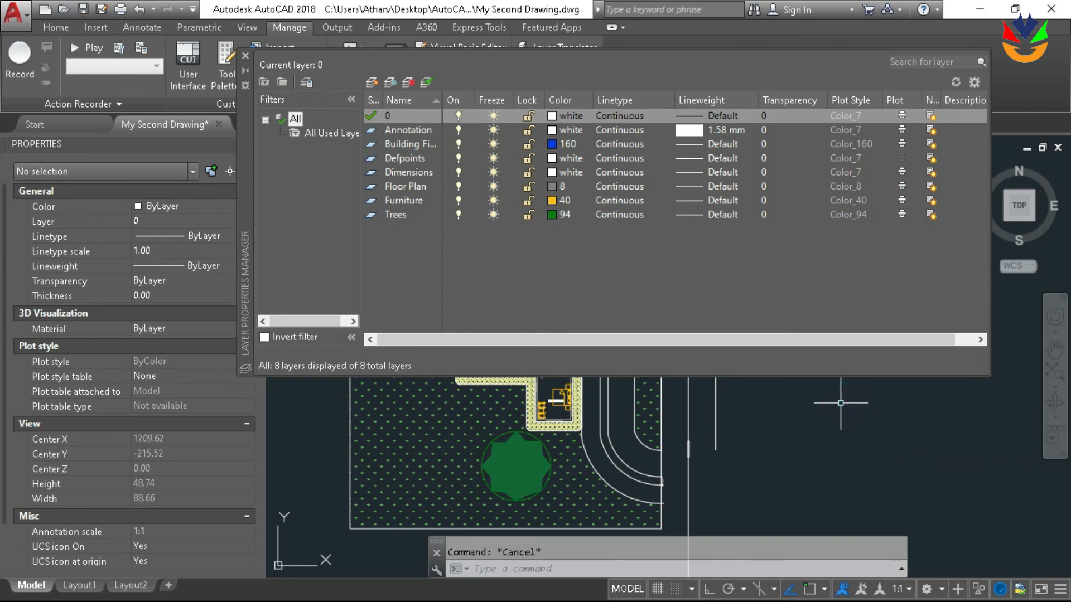
pyautogui.click(245, 55)
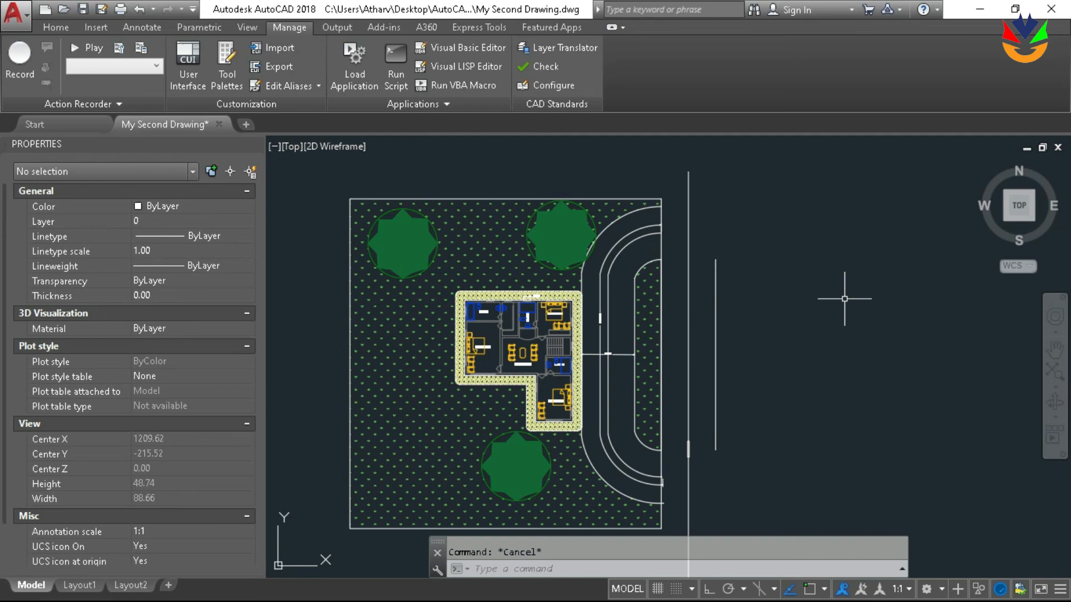
# Check the unused blocks with PURGE and purge all unused items from the drawing
pyautogui.write('PURGE')
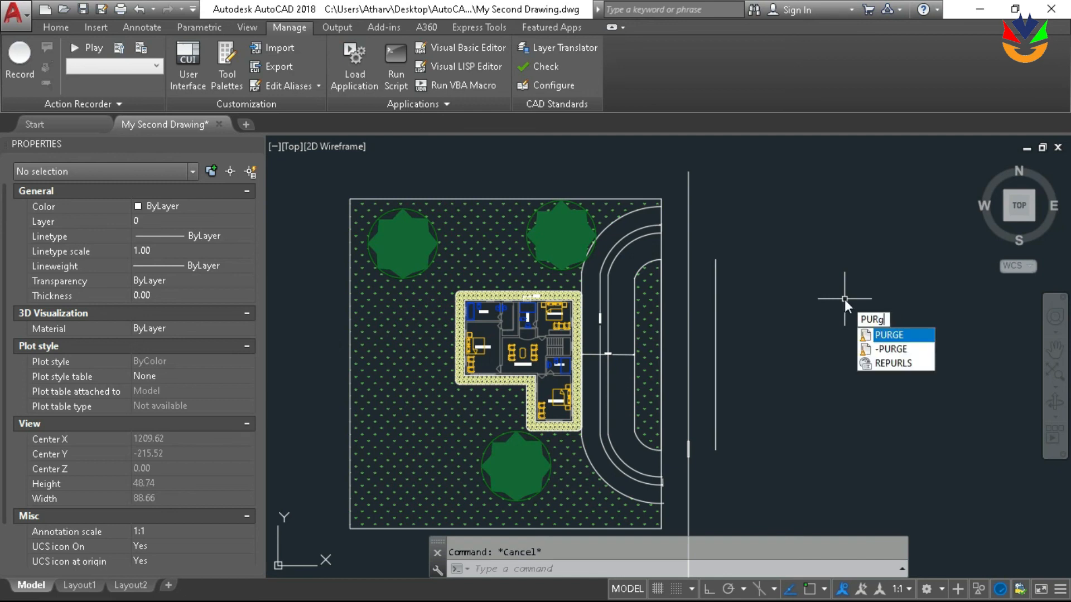
pyautogui.press('Return')
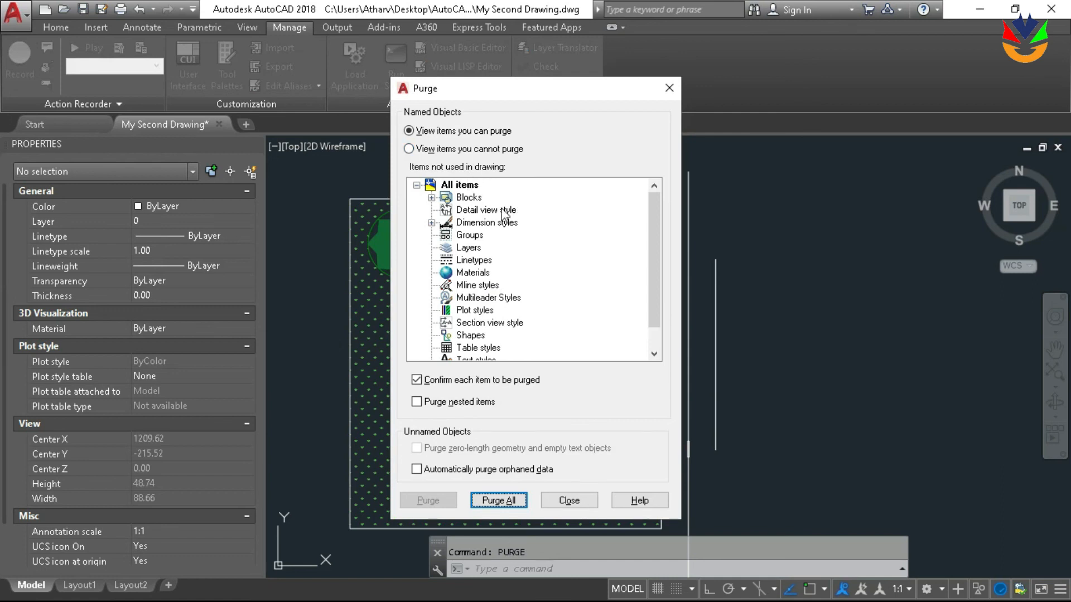
pyautogui.doubleClick(445, 197)
pyautogui.scroll(-5, 504, 252)
pyautogui.scroll(-1, 504, 252)
pyautogui.scroll(6, 502, 262)
pyautogui.scroll(1, 422, 213)
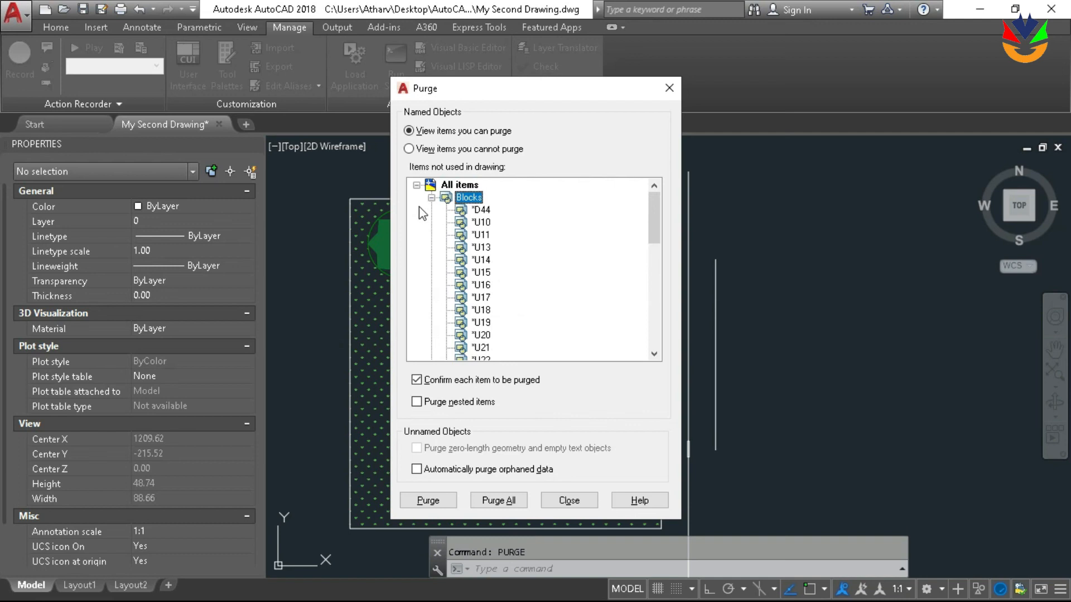
pyautogui.click(431, 198)
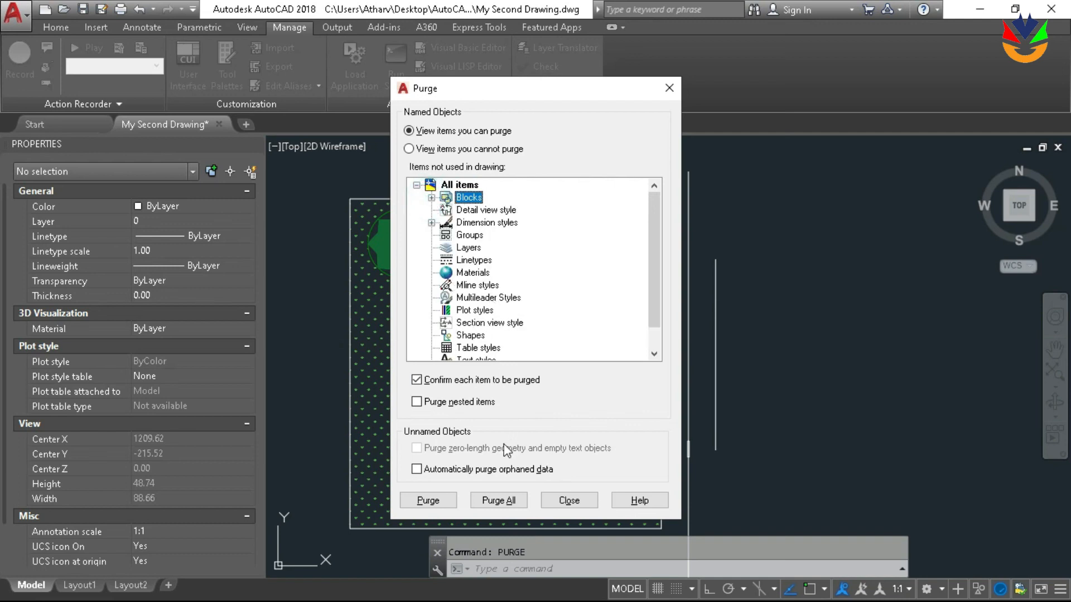
pyautogui.click(492, 499)
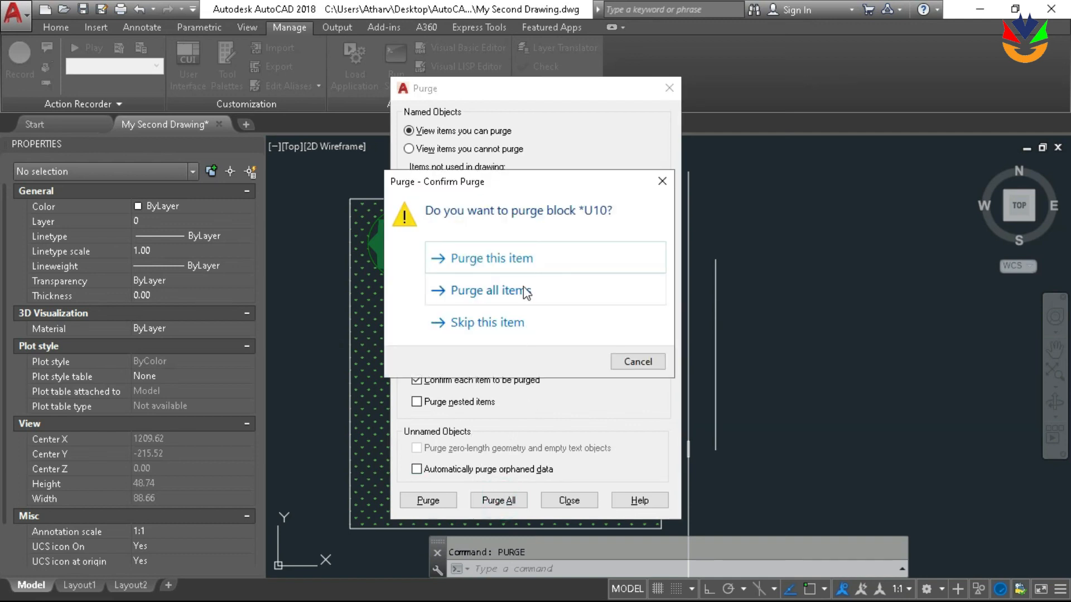
pyautogui.click(525, 291)
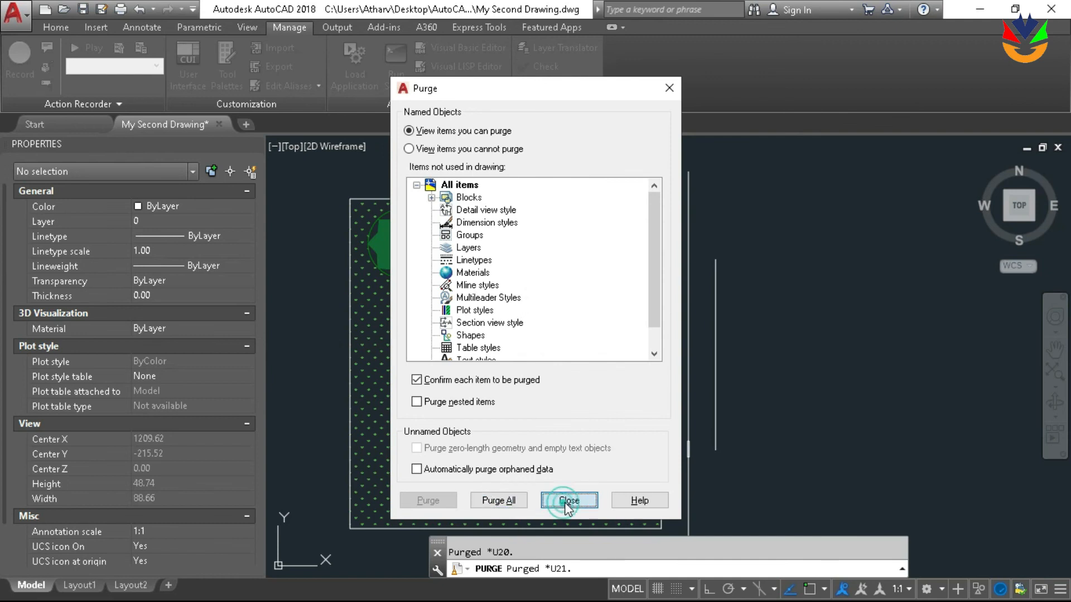
pyautogui.click(569, 500)
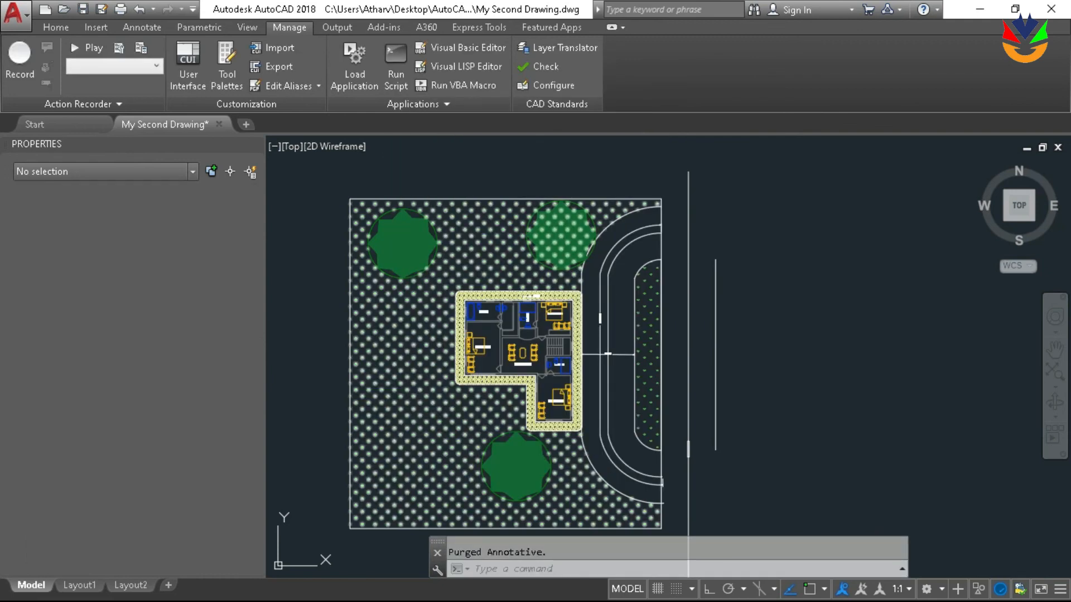
# Check which block names remain available for insertion after the purge, without inserting any
pyautogui.write('i')
pyautogui.press('Return')
pyautogui.click(644, 199)
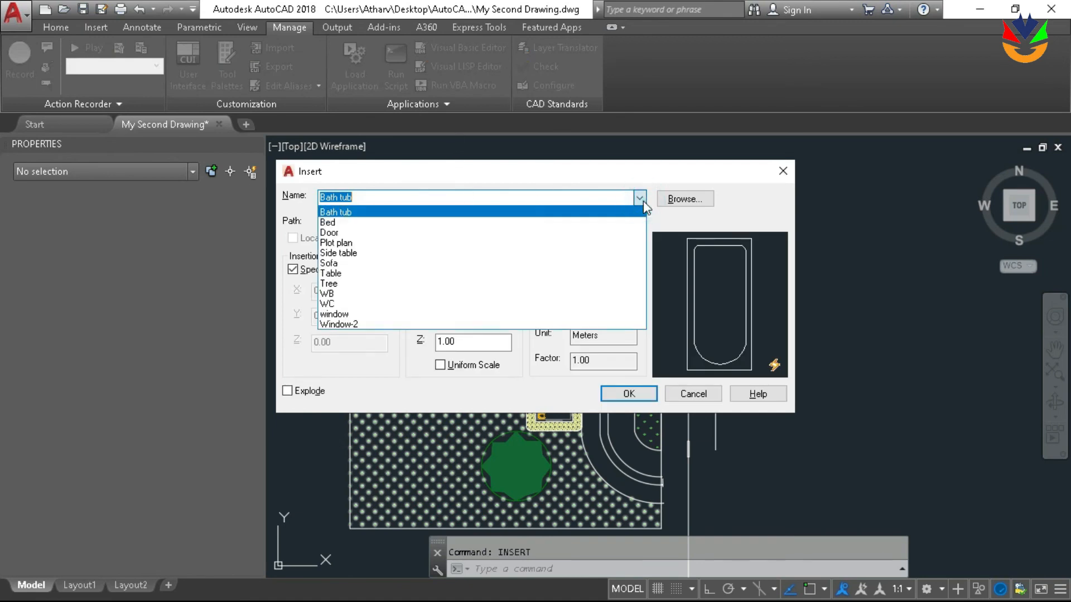
pyautogui.click(771, 193)
pyautogui.click(698, 398)
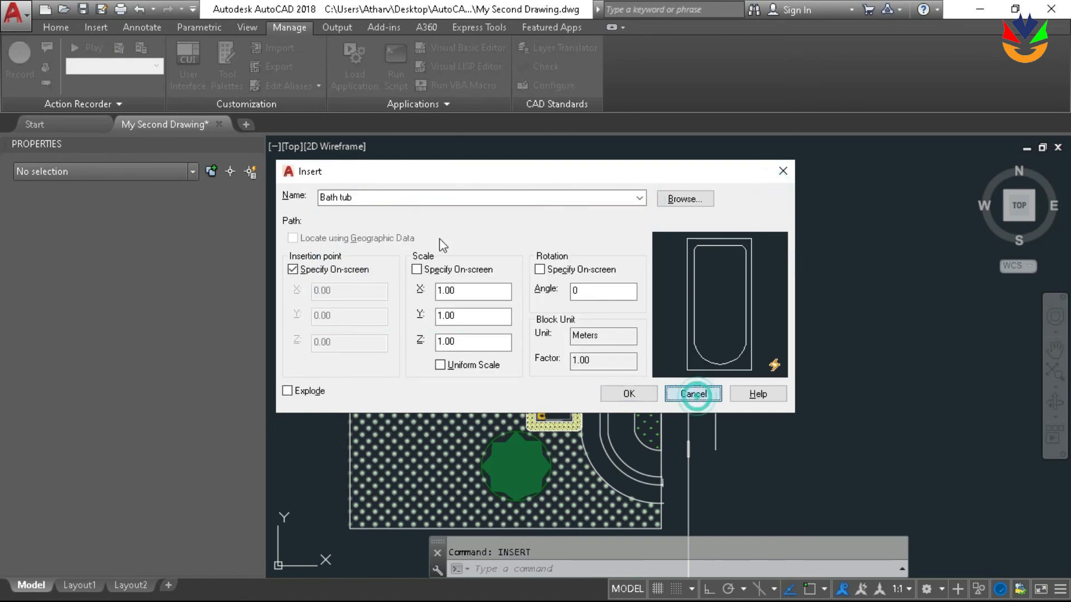
# Browse the block gallery's previews from the window blocks through to Plot plan and Tree, and close it
pyautogui.click(92, 29)
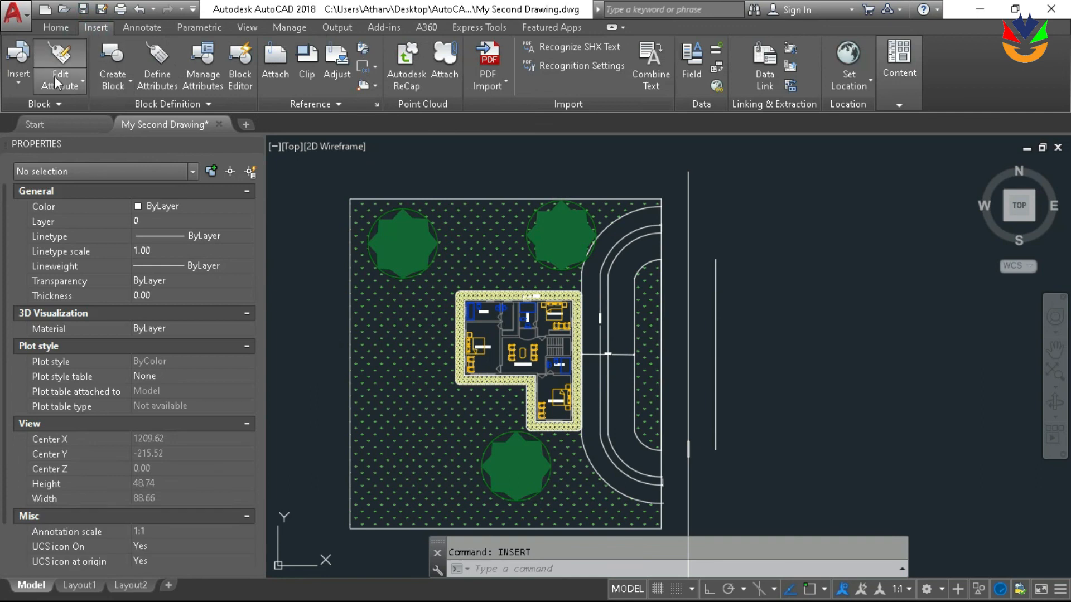
pyautogui.click(17, 84)
pyautogui.scroll(-3, 126, 118)
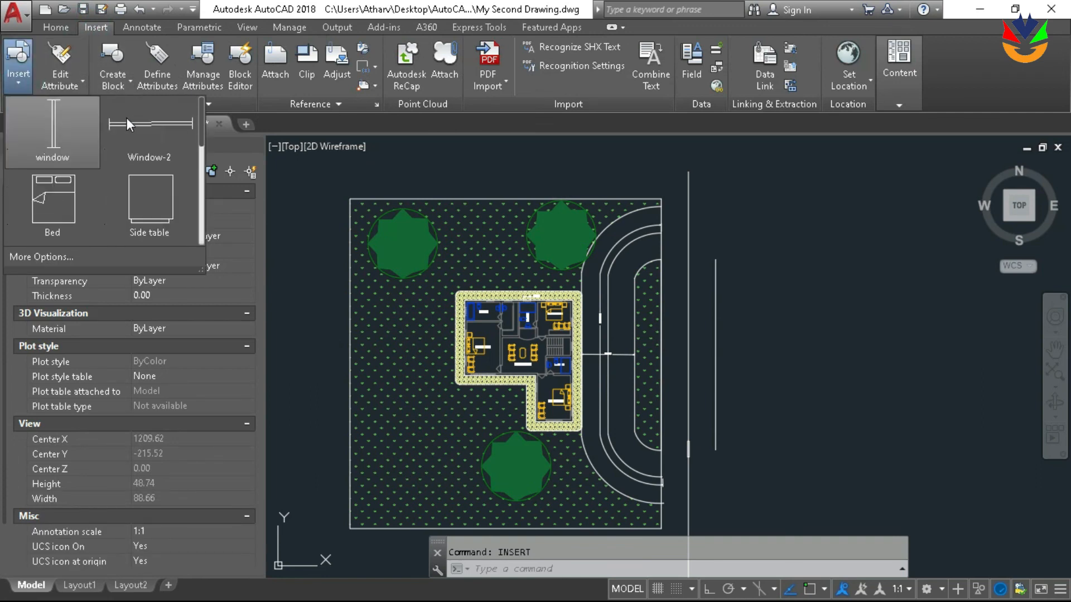
pyautogui.scroll(-3, 119, 148)
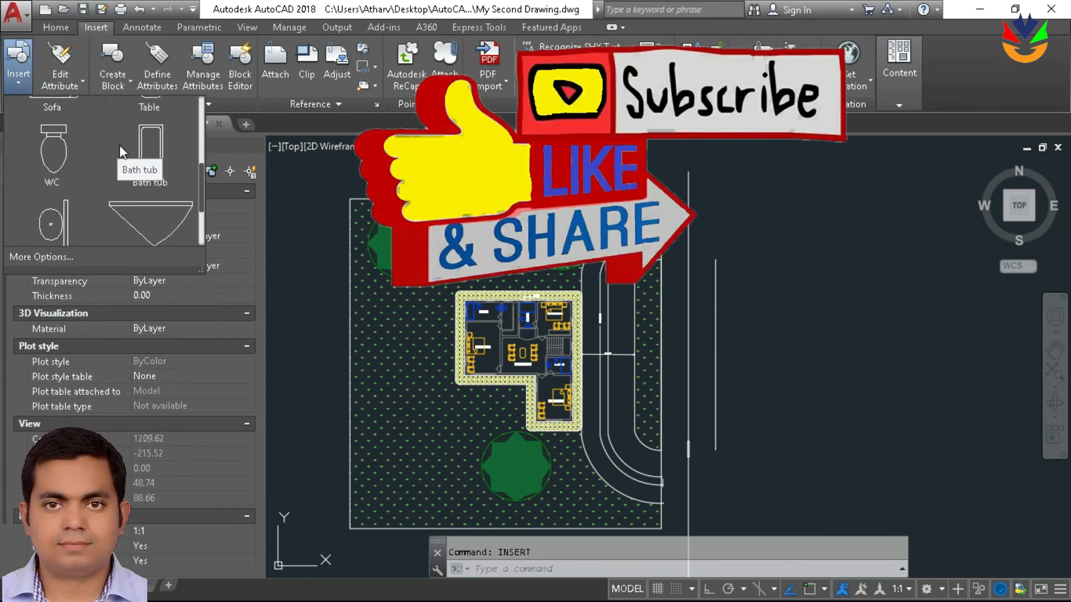
pyautogui.scroll(2, 457, 286)
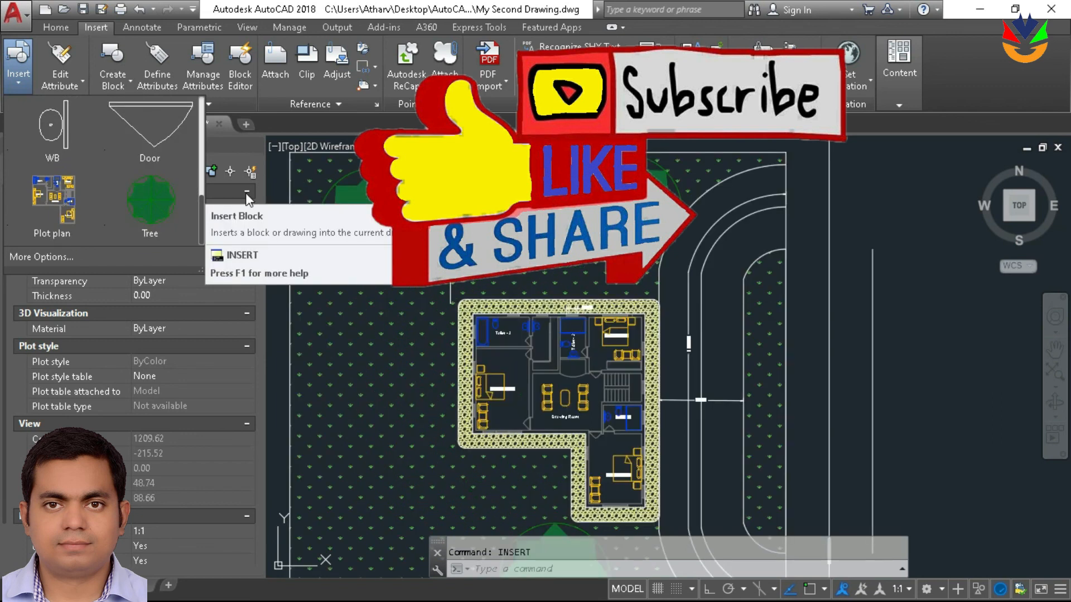
pyautogui.click(891, 234)
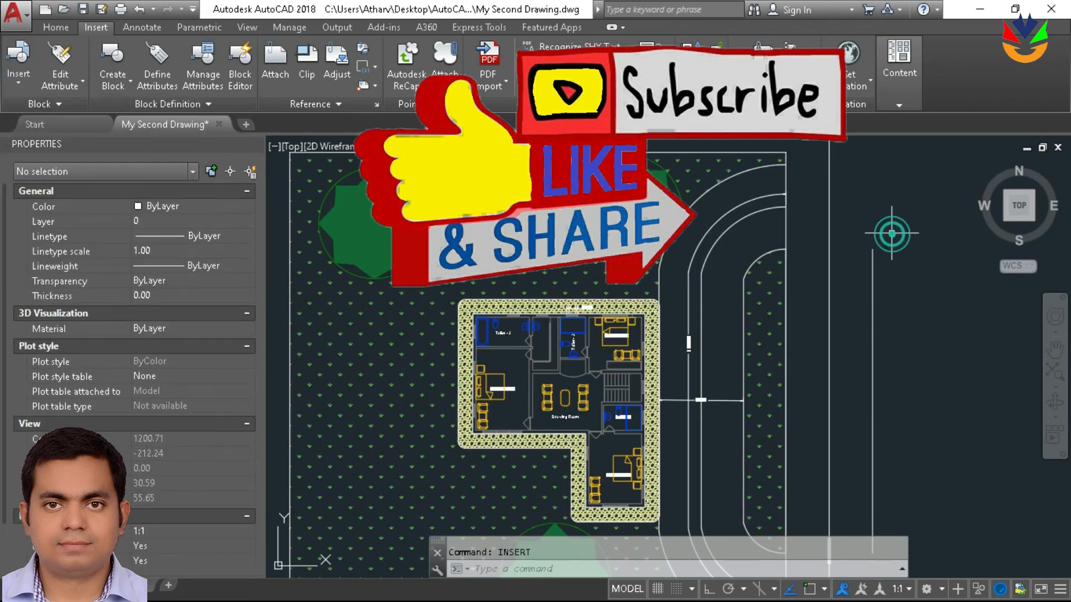